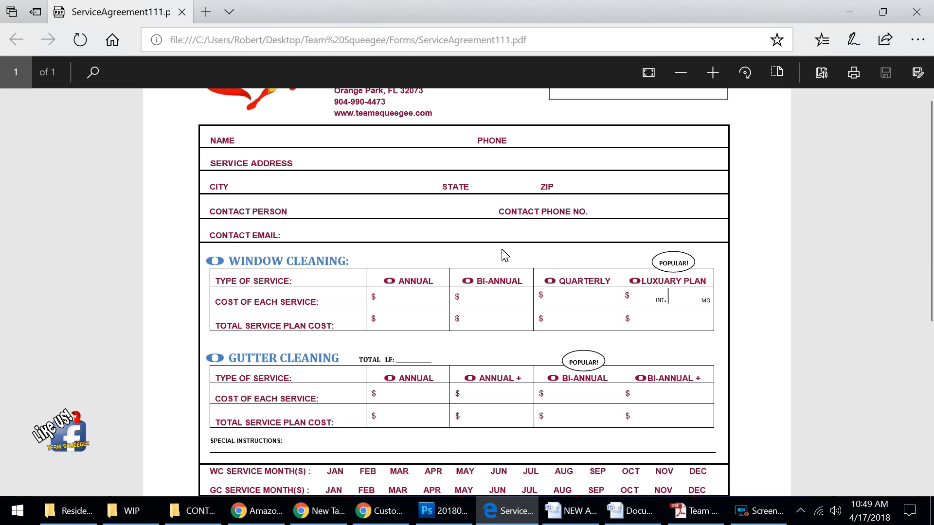
Review the ServiceAgreement111.pdf form, from the customer details and cleaning plan tables down to the service terms, signatures and balance lines.
scroll(504, 254, "up", 2)
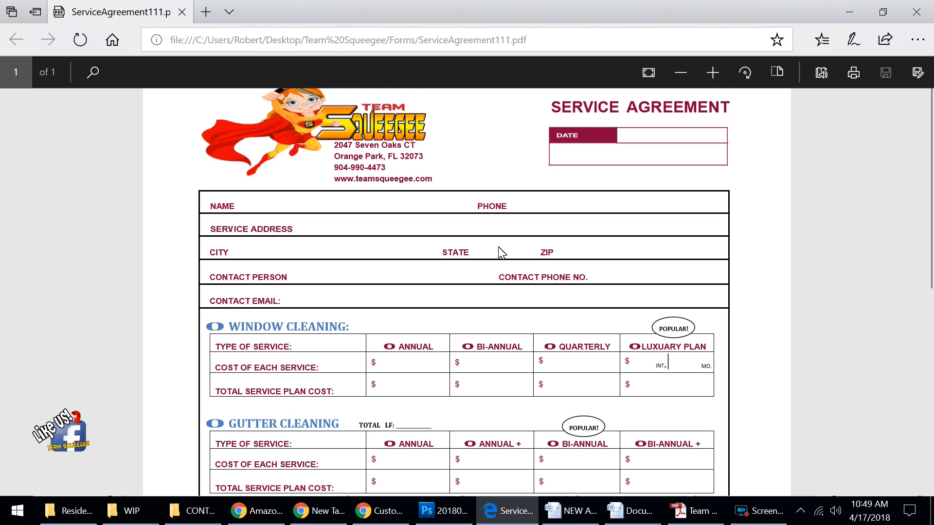
scroll(501, 251, "down", 4)
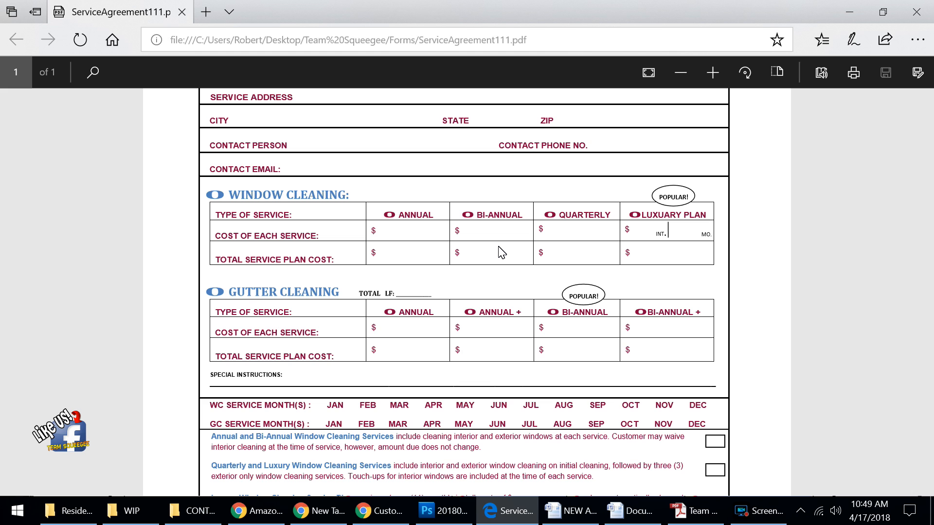
scroll(502, 252, "down", 4)
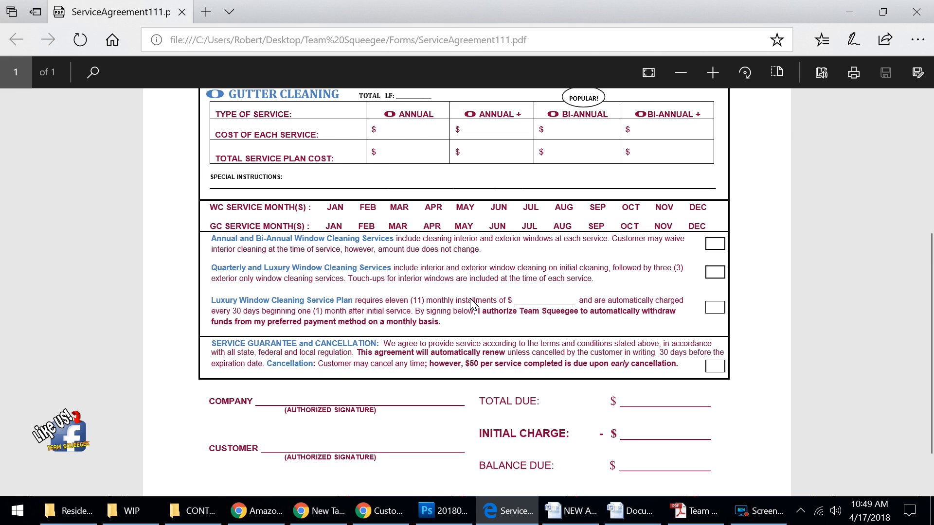
scroll(473, 305, "up", 7)
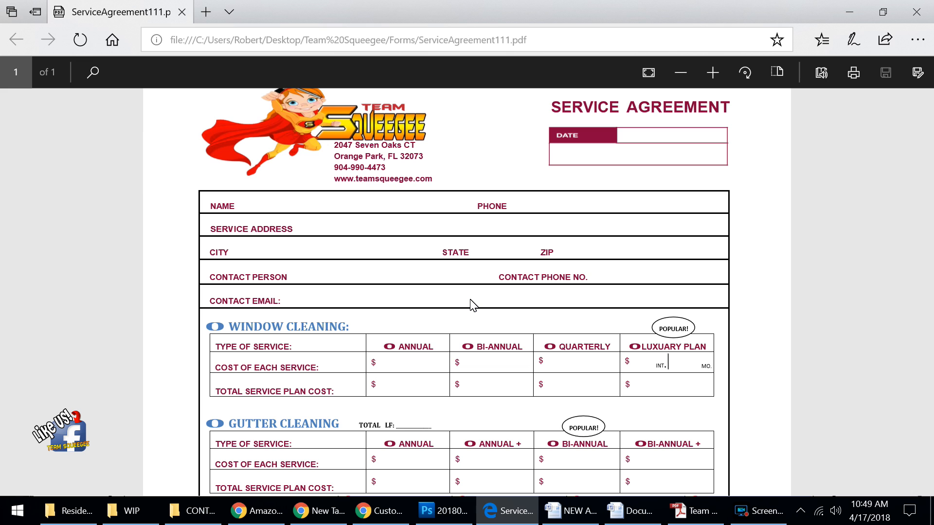
scroll(473, 305, "down", 3)
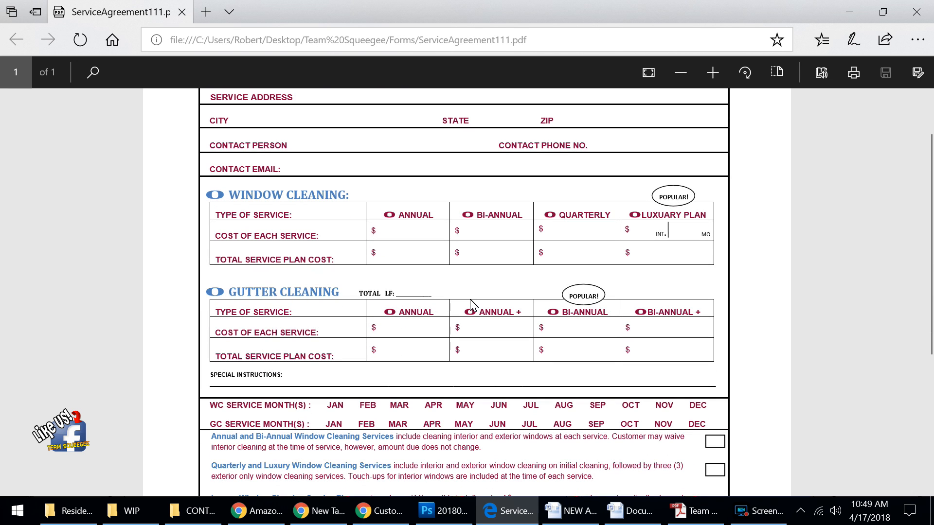
scroll(471, 301, "down", 2)
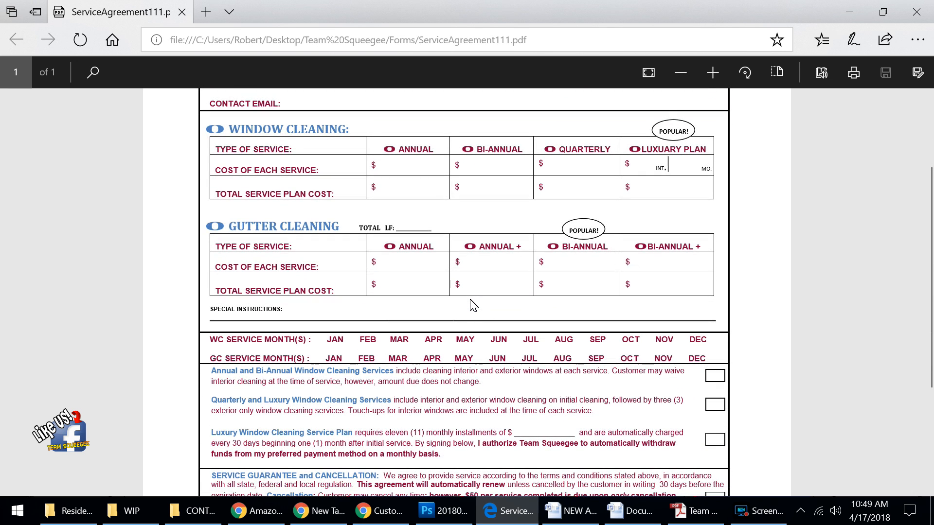
scroll(473, 305, "down", 1)
scroll(474, 305, "up", 6)
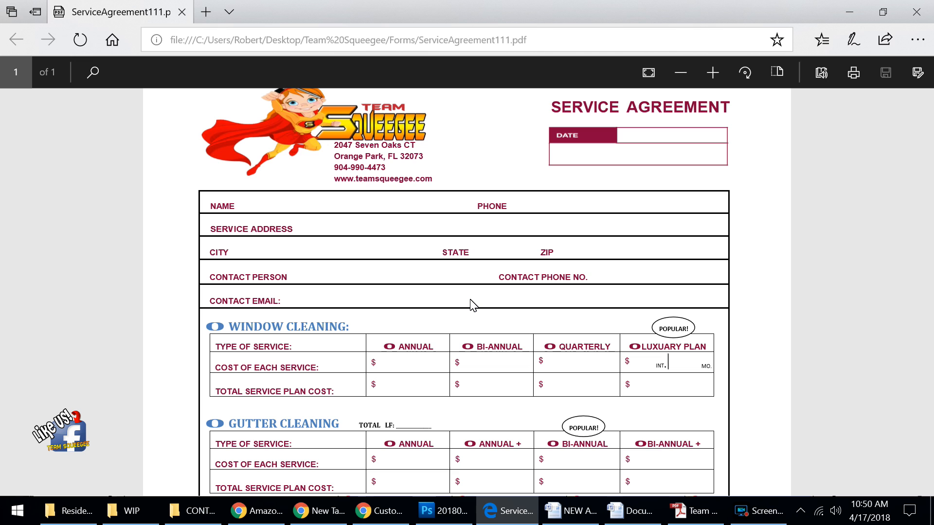
scroll(471, 306, "down", 3)
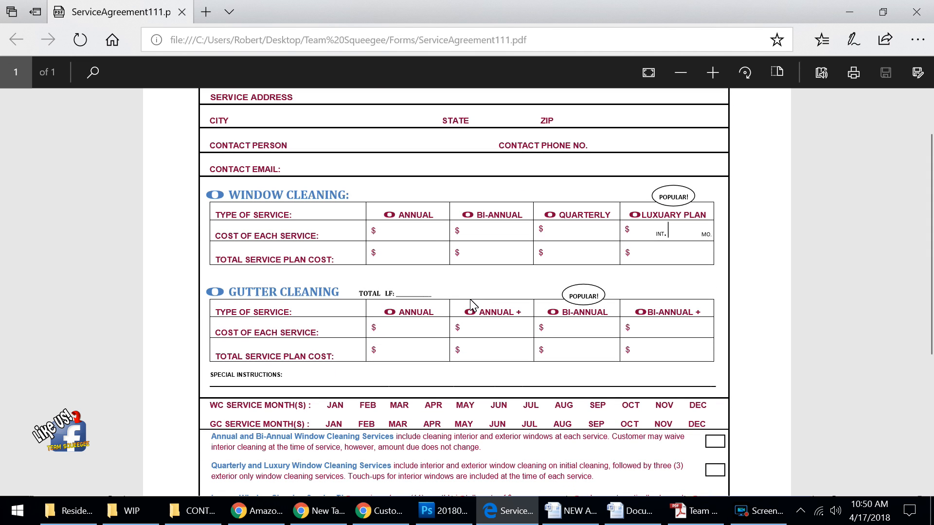
scroll(470, 306, "down", 3)
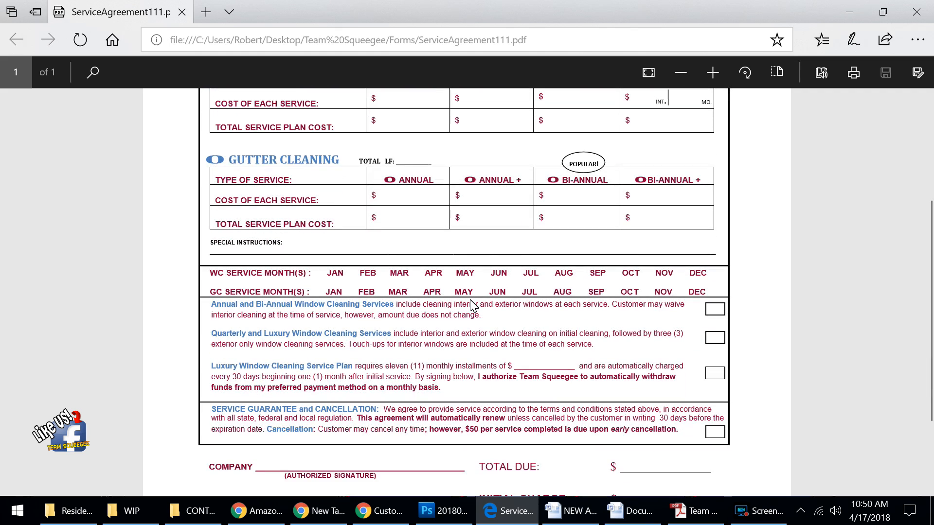
scroll(470, 306, "down", 2)
scroll(471, 306, "up", 8)
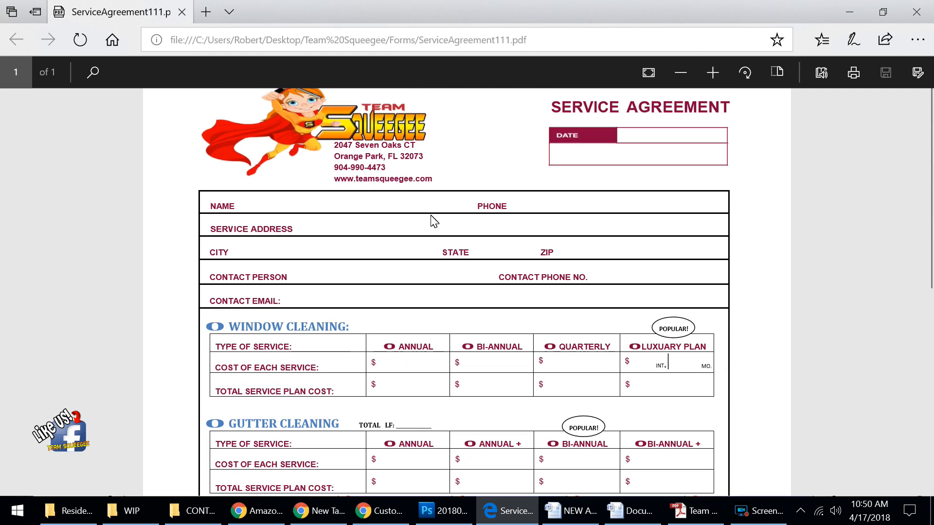
scroll(423, 217, "down", 1)
scroll(423, 216, "down", 1)
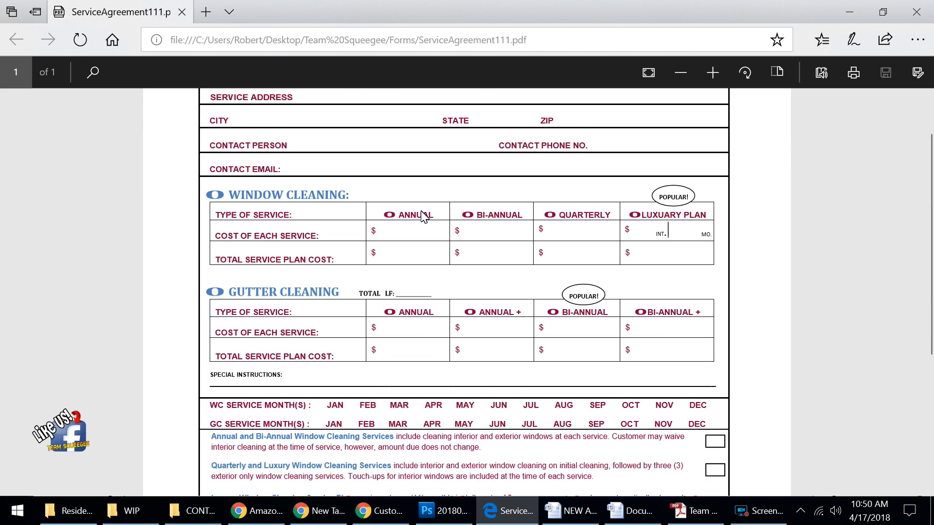
scroll(423, 216, "down", 2)
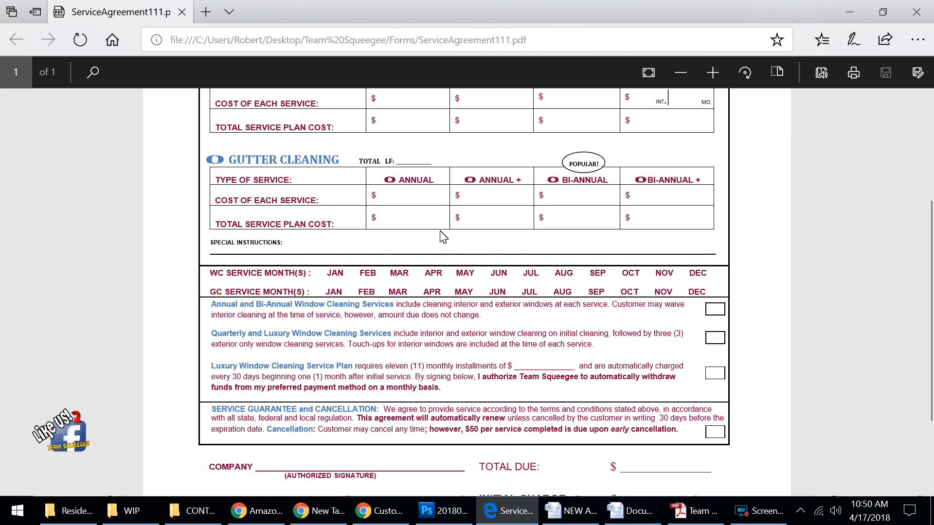
scroll(443, 237, "up", 4)
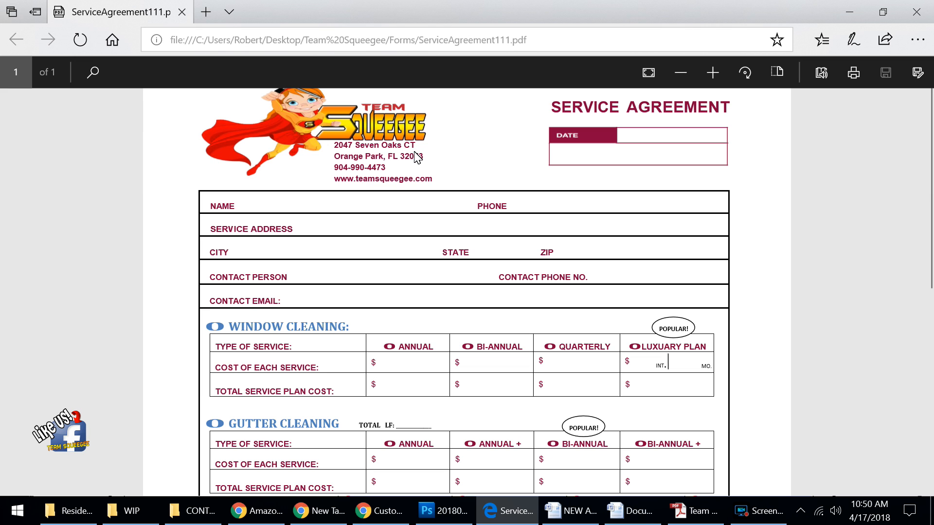
scroll(440, 224, "down", 1)
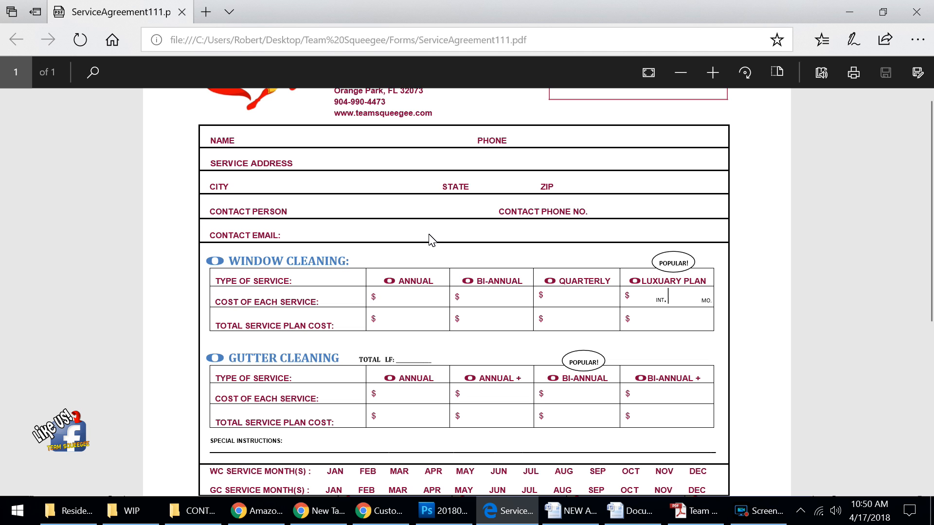
scroll(433, 234, "down", 1)
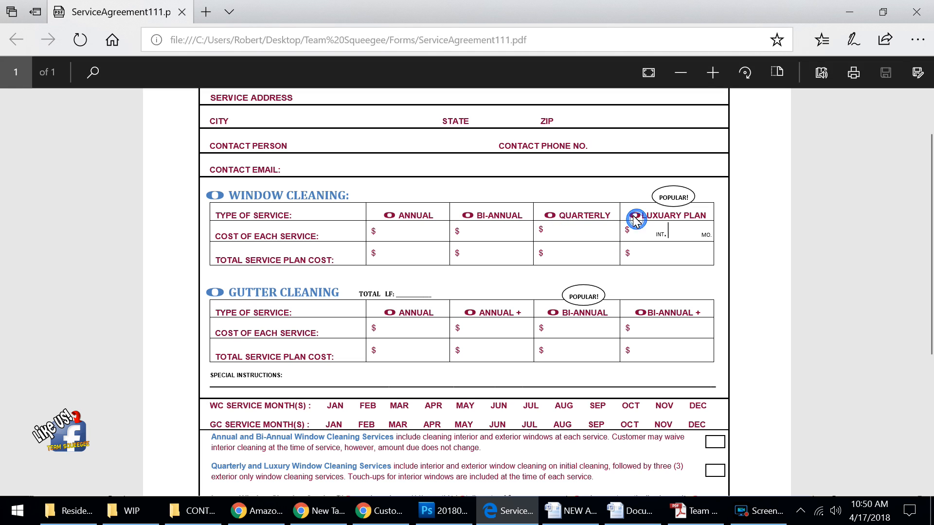
scroll(521, 316, "down", 1)
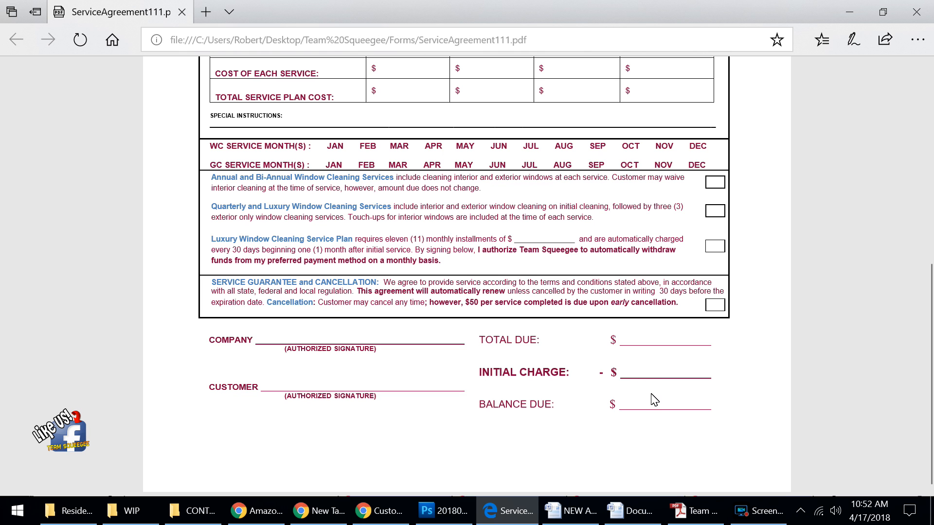
key("Home")
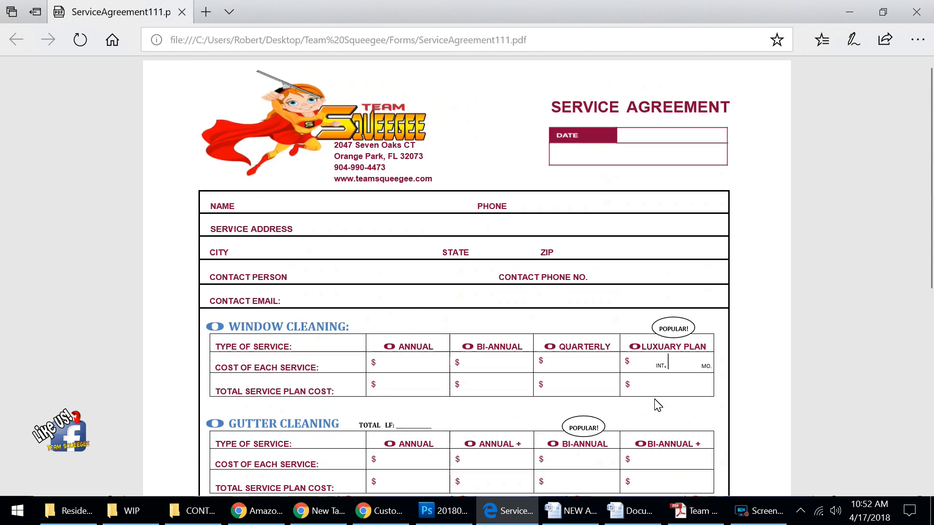
Switch to the blank Word document, and return to the service agreement PDF in Edge.
left_click(631, 510)
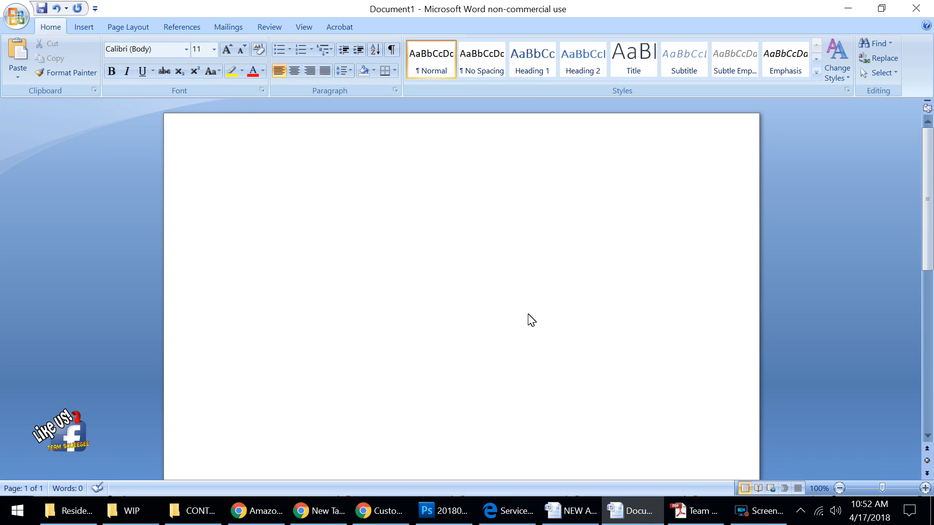
scroll(530, 320, "down", 1)
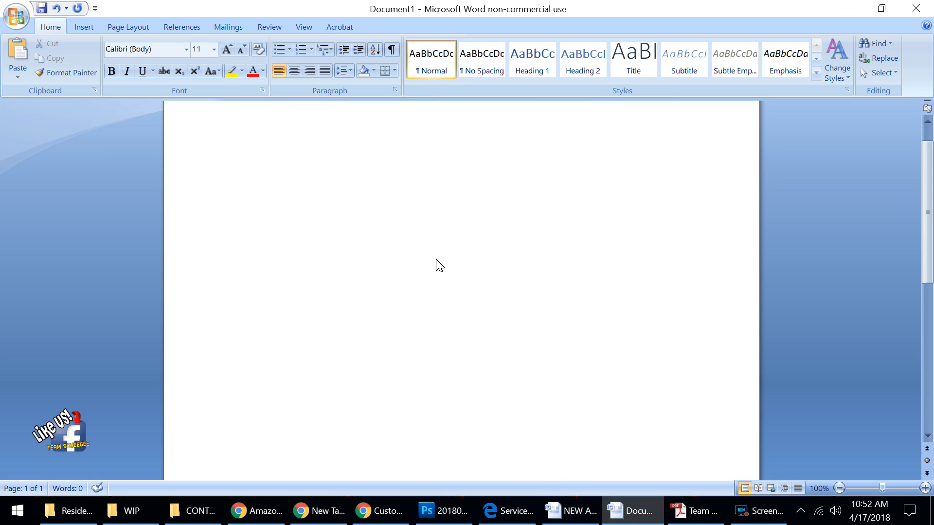
left_click(501, 508)
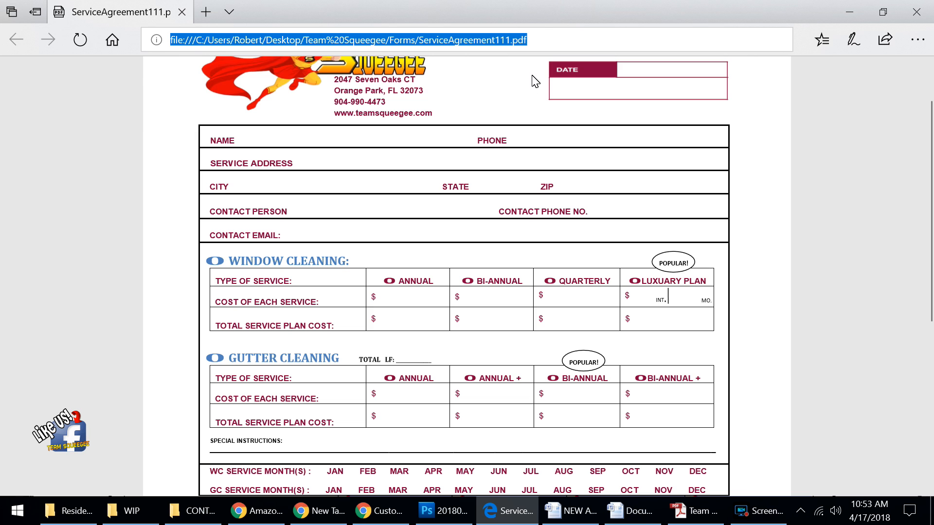
left_click(527, 40)
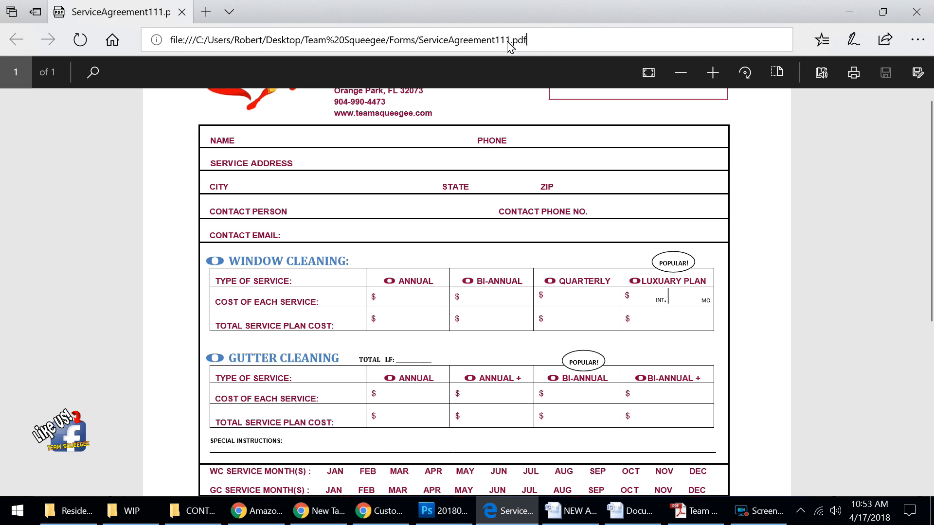
triple_click(515, 43)
left_click(594, 192)
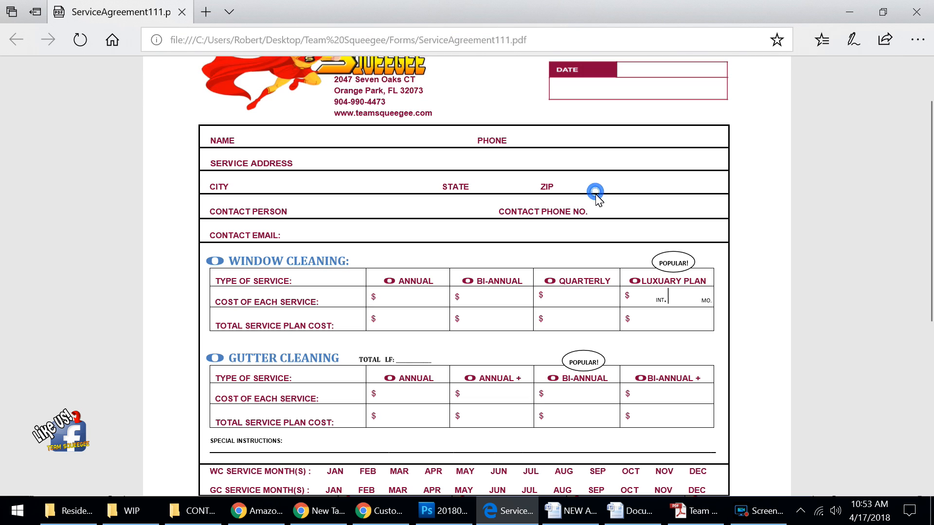
Switch to the fillable residential agreement master in Acrobat Pro and look over its form fields.
left_click(685, 516)
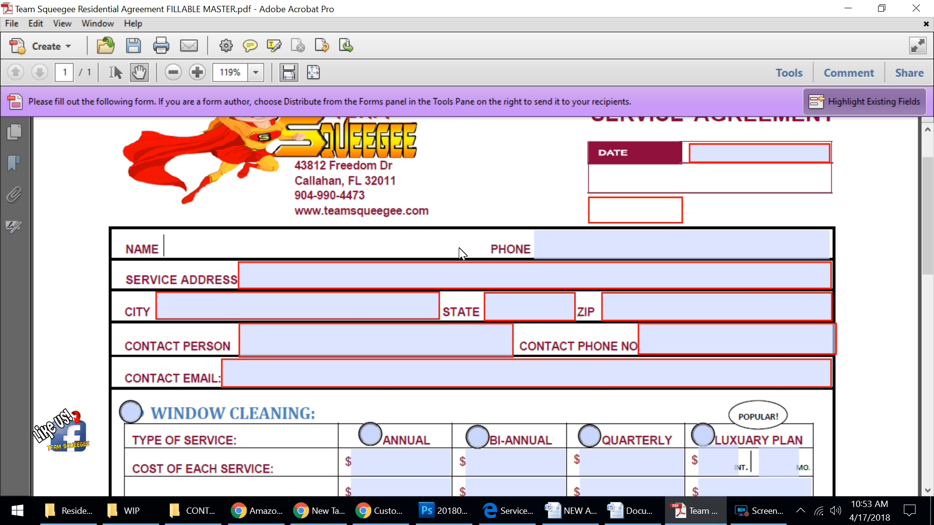
scroll(458, 245, "down", 12)
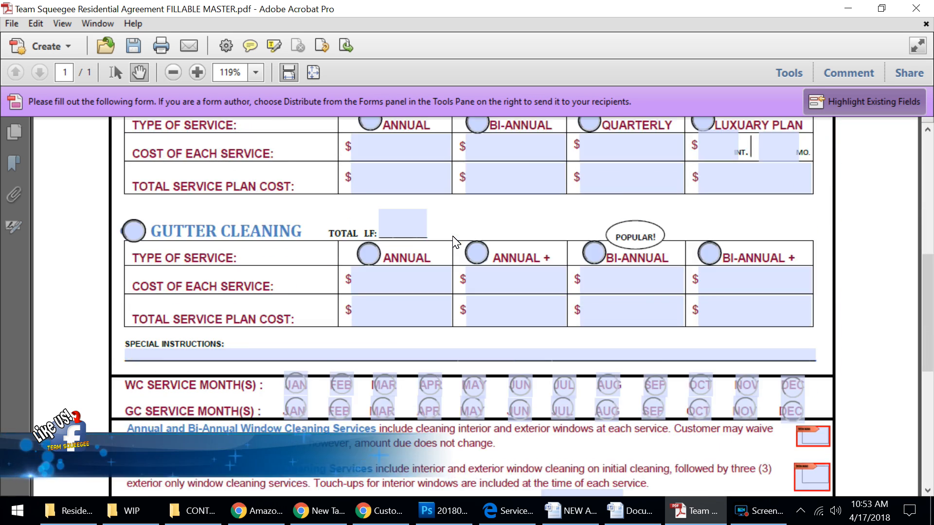
scroll(455, 243, "up", 15)
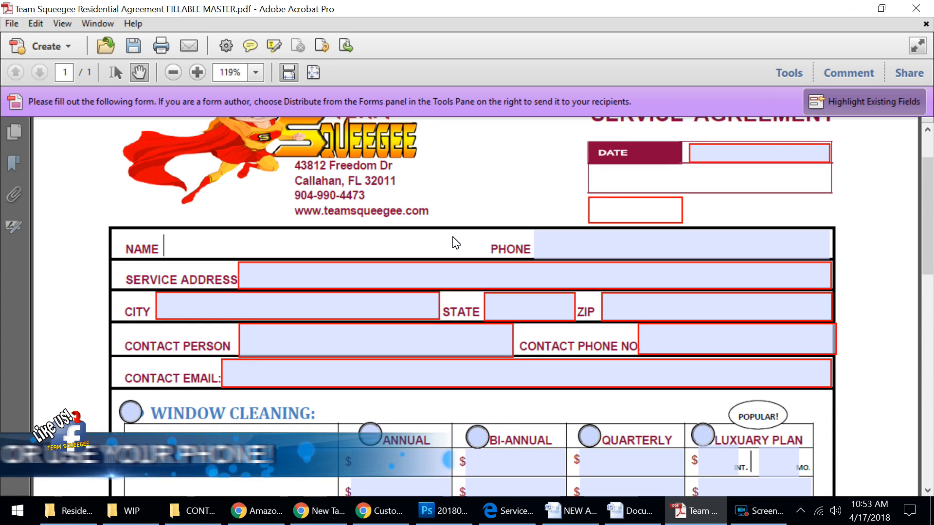
Fill in the agreement's NAME field with the placeholder text CUSTOEMR.
scroll(453, 241, "down", 1)
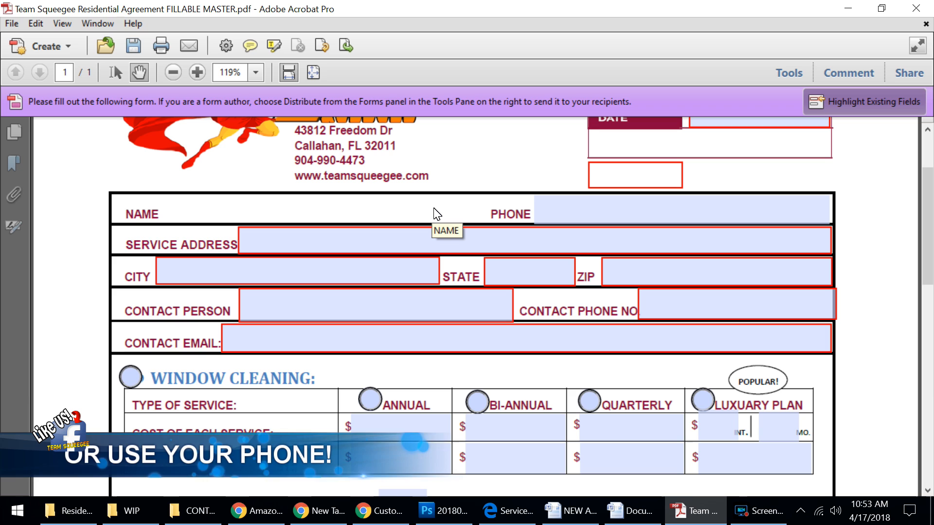
type("C")
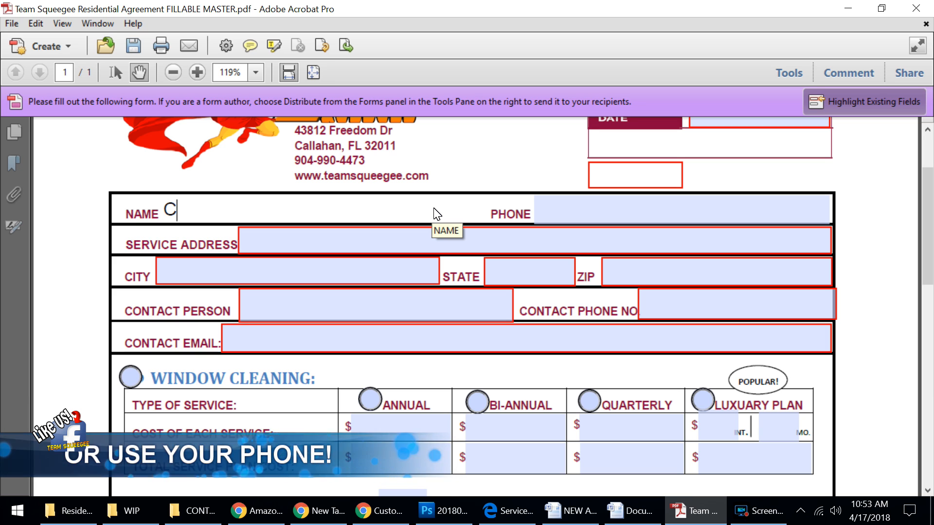
type("USTOEMR")
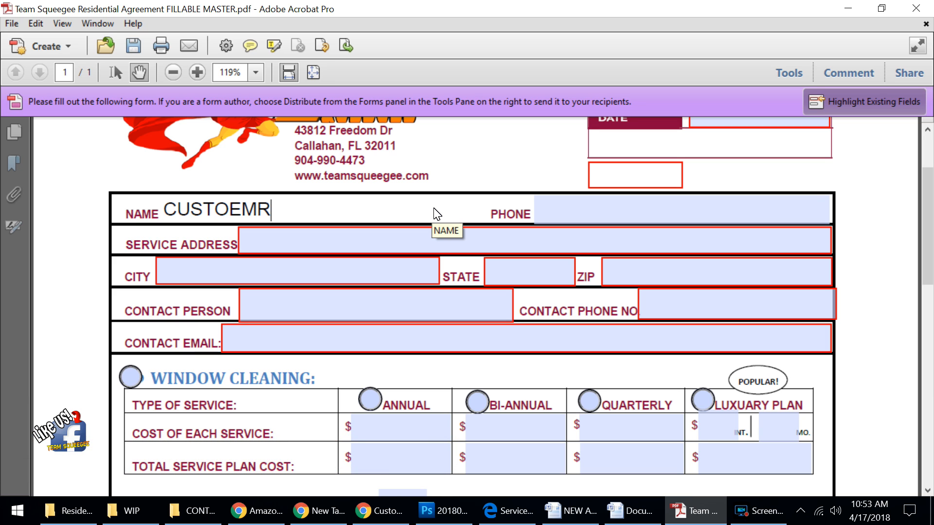
Select window cleaning with the quarterly plan and set its cost of each service to 300.
scroll(432, 281, "down", 1)
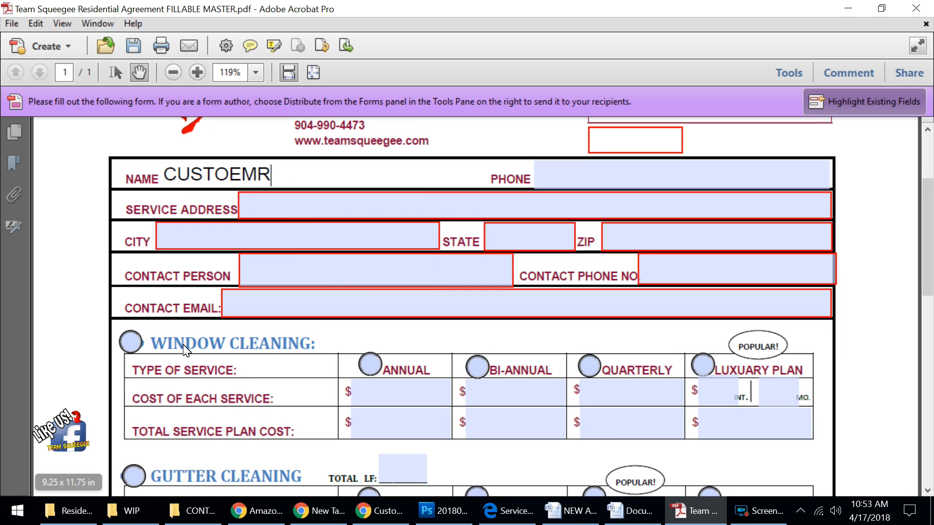
left_click(126, 347)
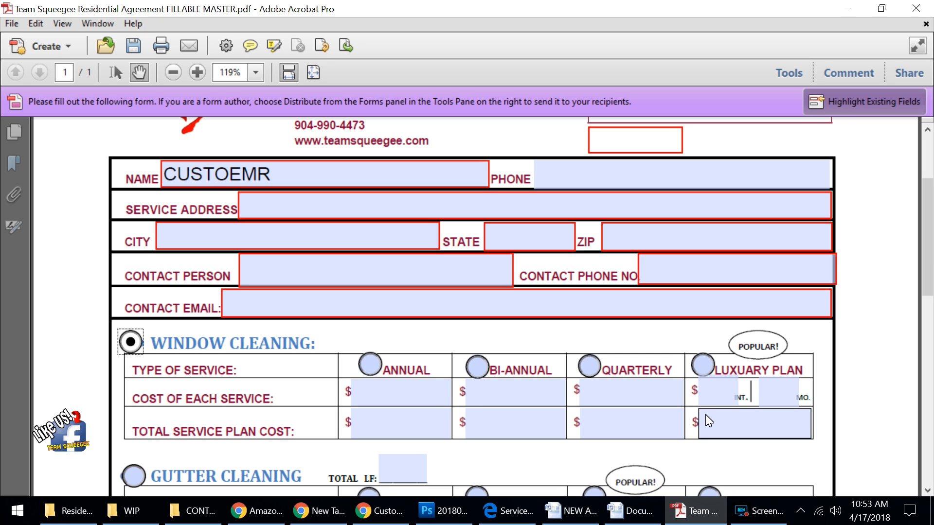
left_click(589, 366)
left_click(607, 401)
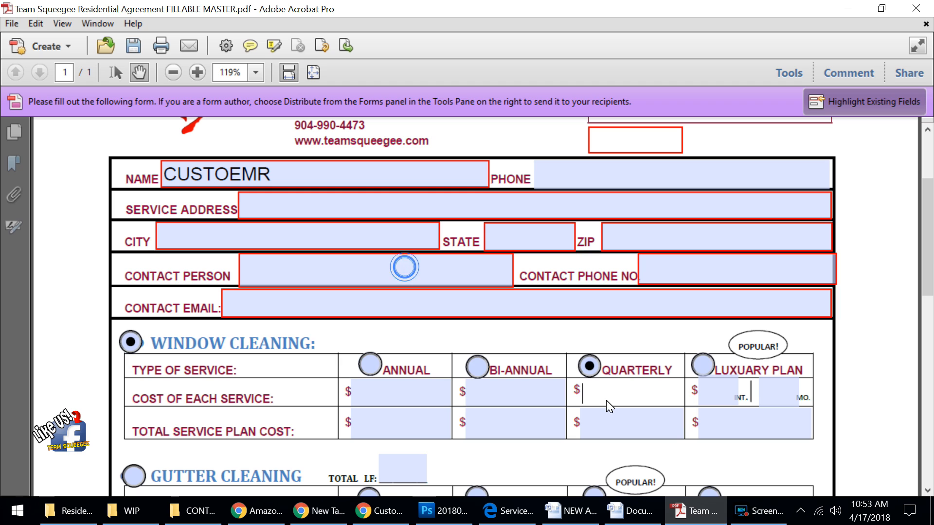
type("300")
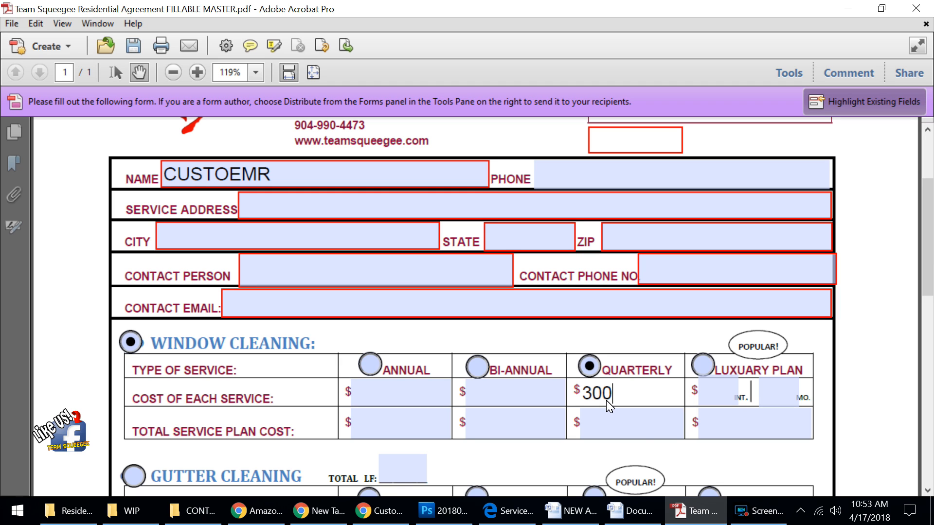
left_click(610, 425)
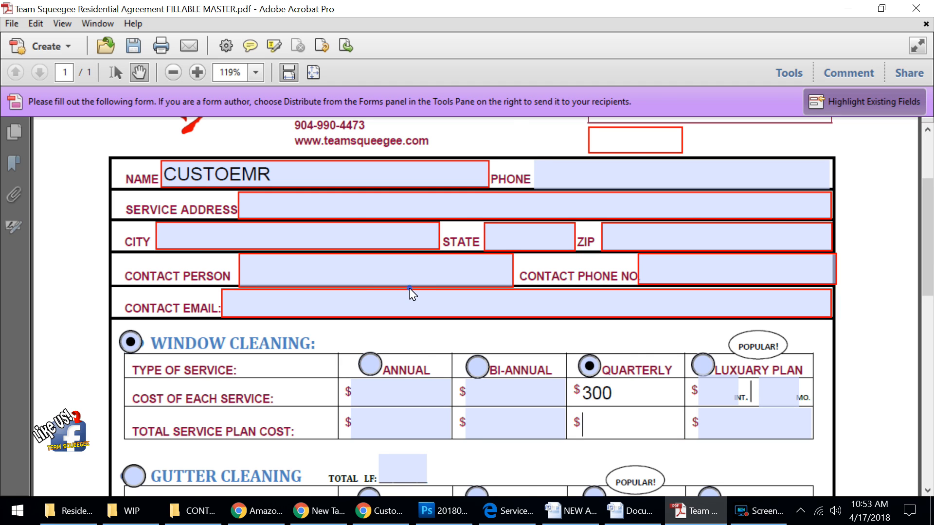
Select the gutter cleaning service and set its total LF to 100.
scroll(411, 293, "down", 3)
left_click(143, 338)
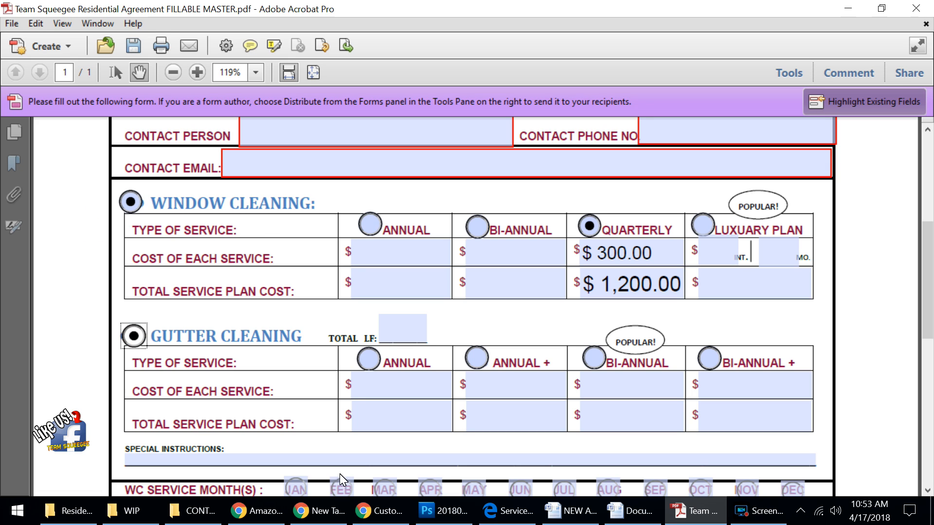
left_click(402, 340)
type("100")
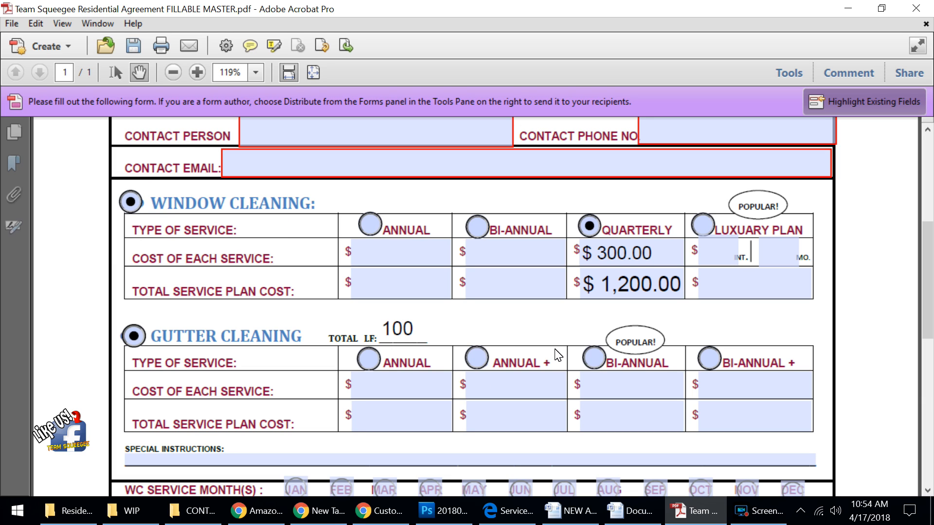
Choose the BI-ANNUAL + gutter cleaning plan with a cost of each service of 200 and a total service plan cost of 400.
left_click(593, 358)
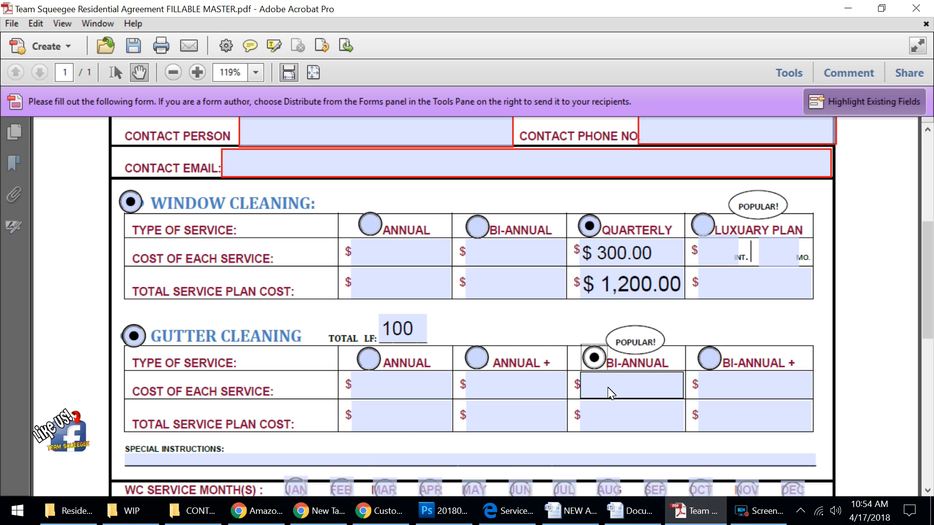
left_click(709, 359)
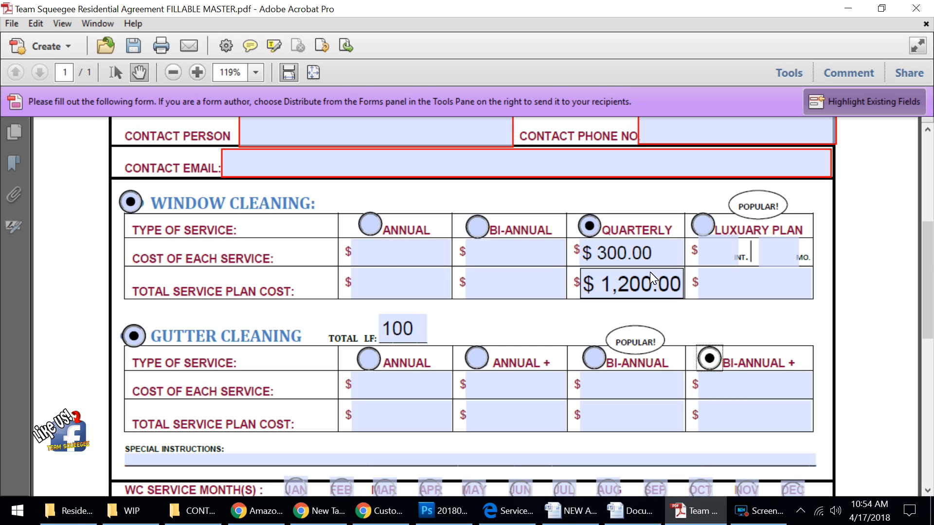
left_click(720, 388)
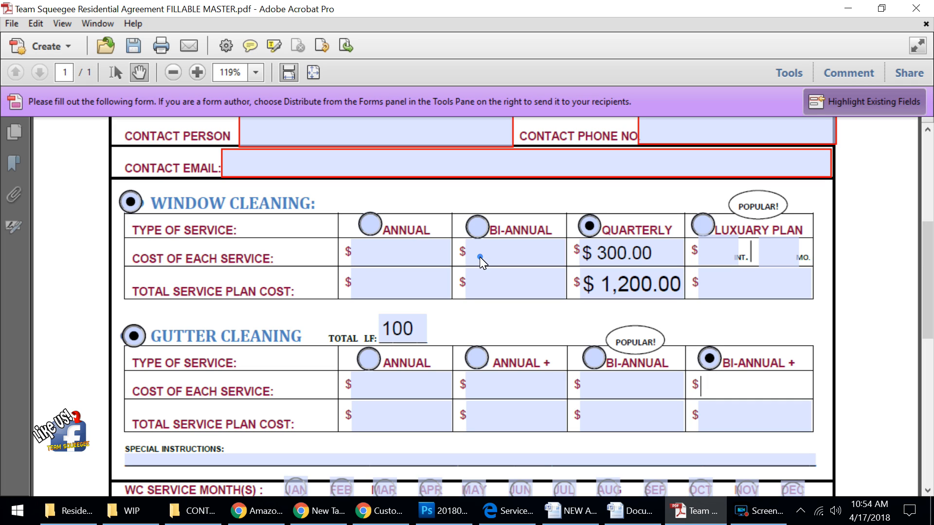
type("200")
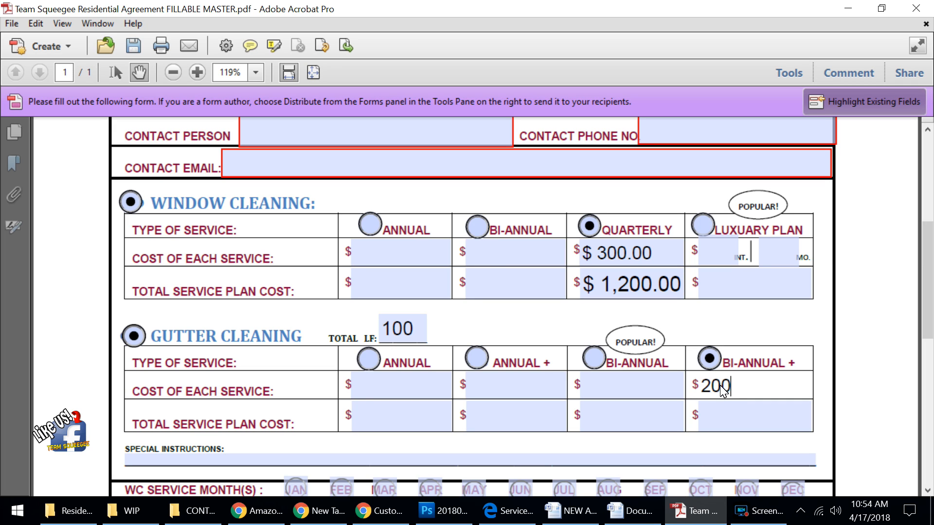
left_click(740, 418)
type("400")
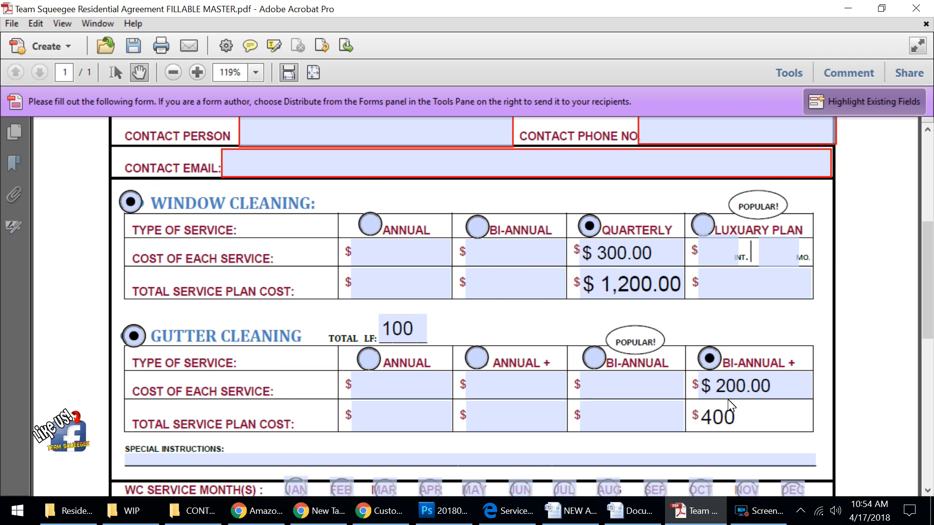
Mark JAN, APR, JUL and OCT as the window cleaning (WC) service months.
scroll(733, 416, "down", 1)
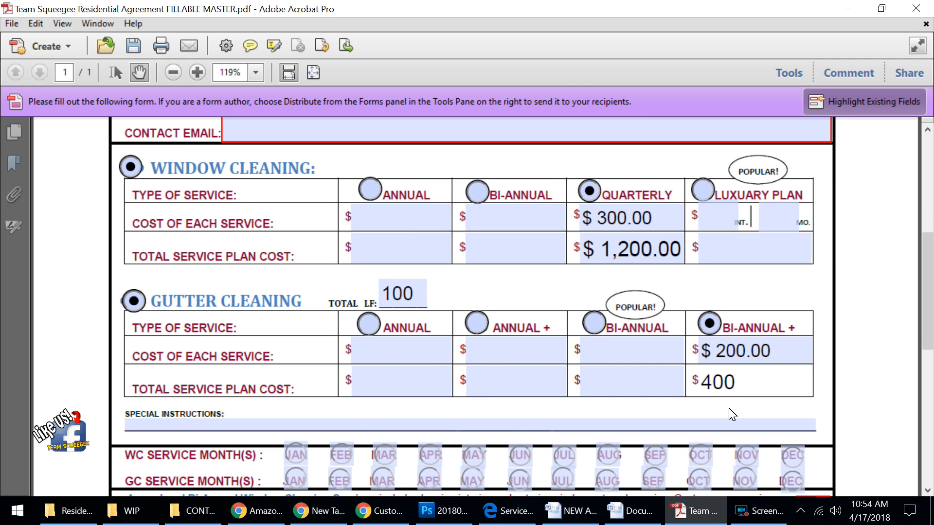
scroll(732, 414, "down", 1)
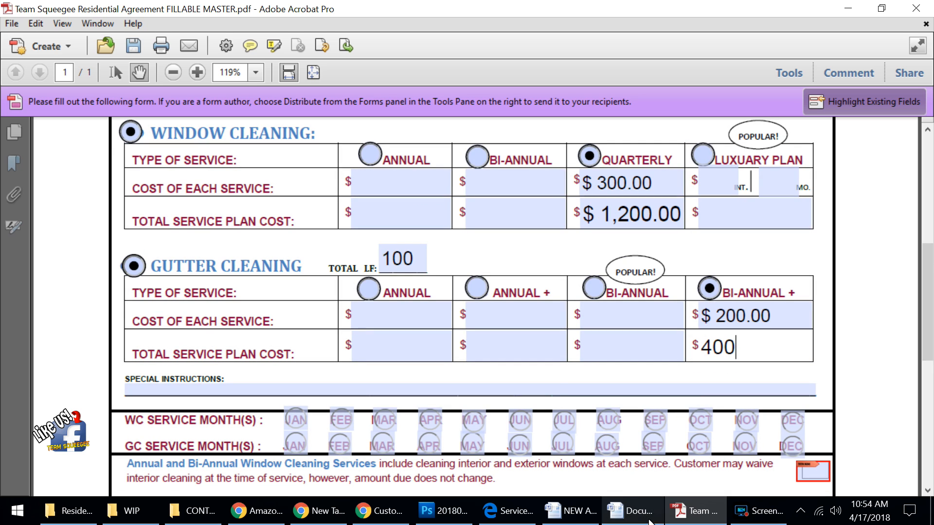
left_click(301, 423)
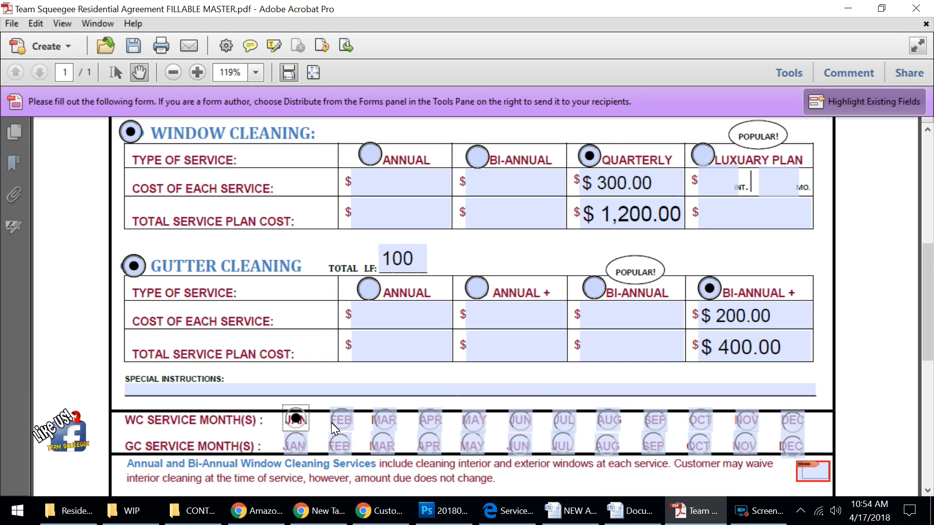
left_click(430, 426)
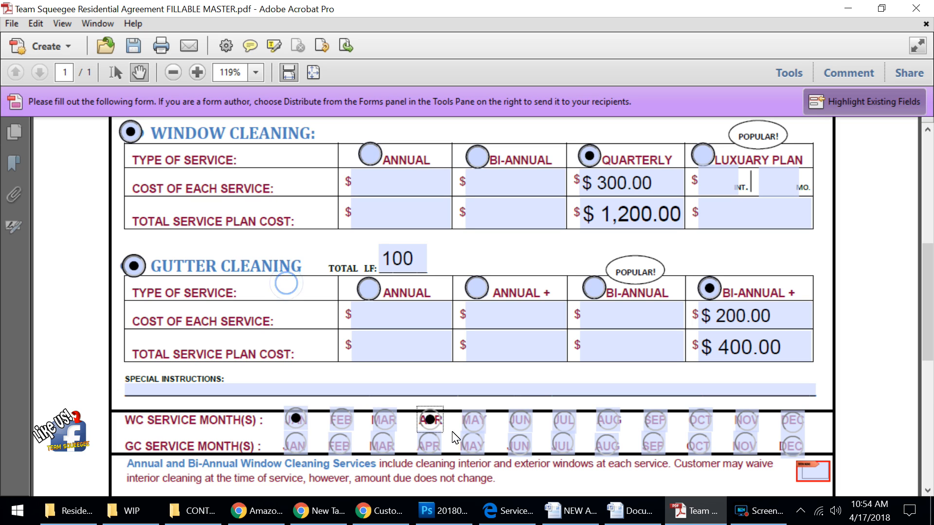
left_click(564, 421)
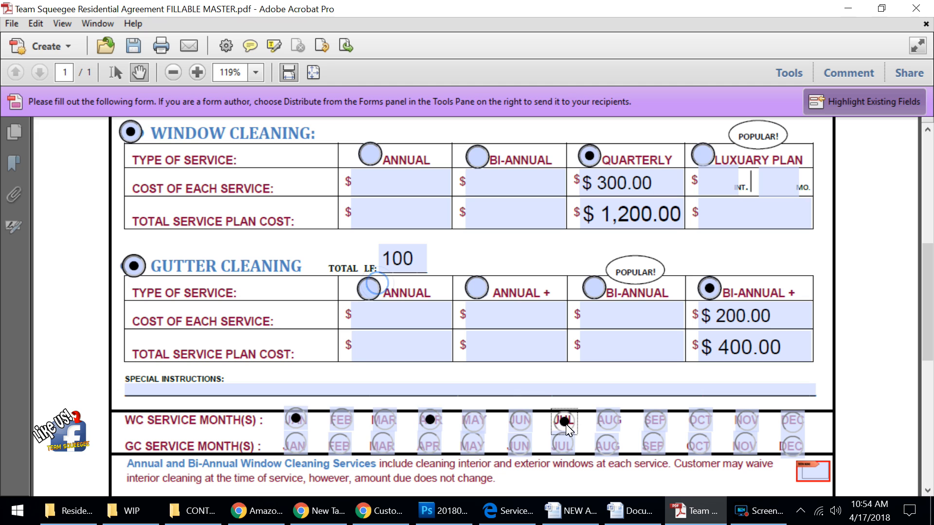
left_click(699, 422)
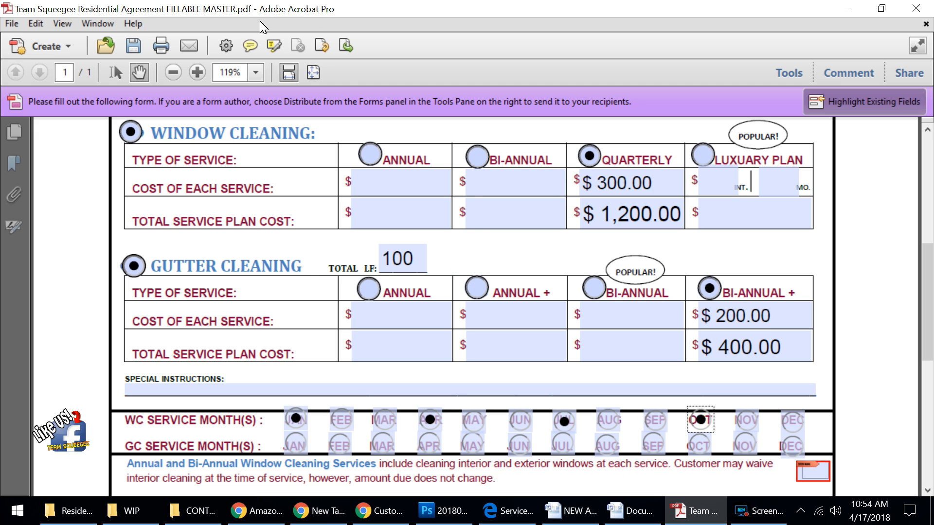
Mark JAN and JUL as the gutter cleaning (GC) service months.
left_click(297, 448)
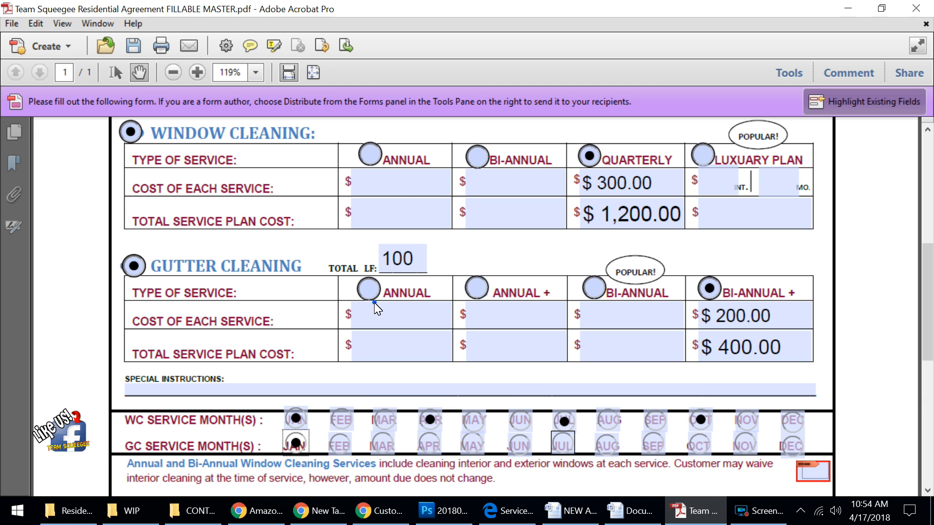
left_click(561, 453)
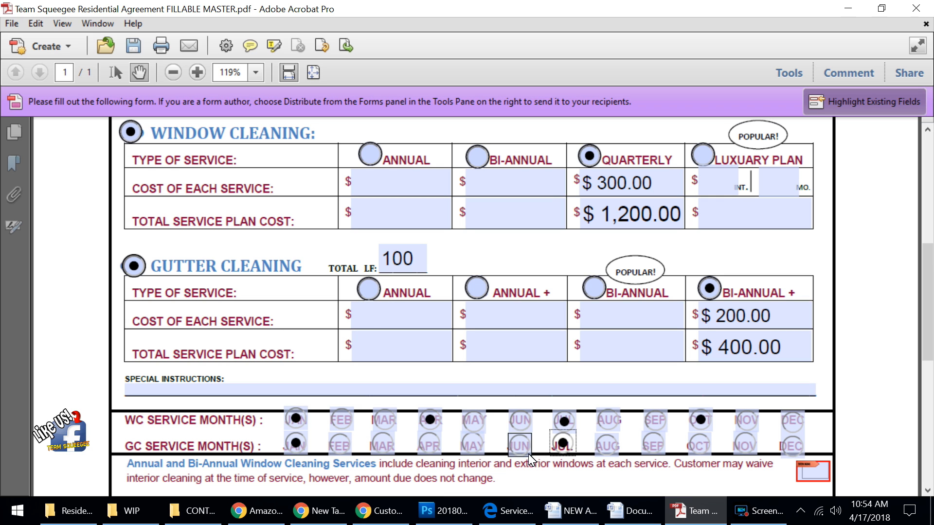
scroll(465, 439, "down", 1)
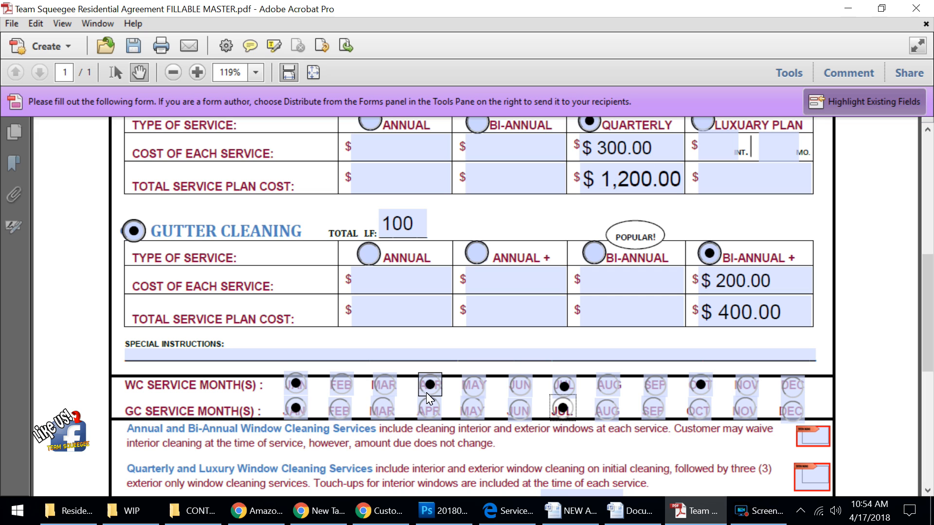
left_click(571, 392)
Check the agreement's terms and plan costs, and enter 1600 as the TOTAL DUE.
scroll(554, 428, "down", 3)
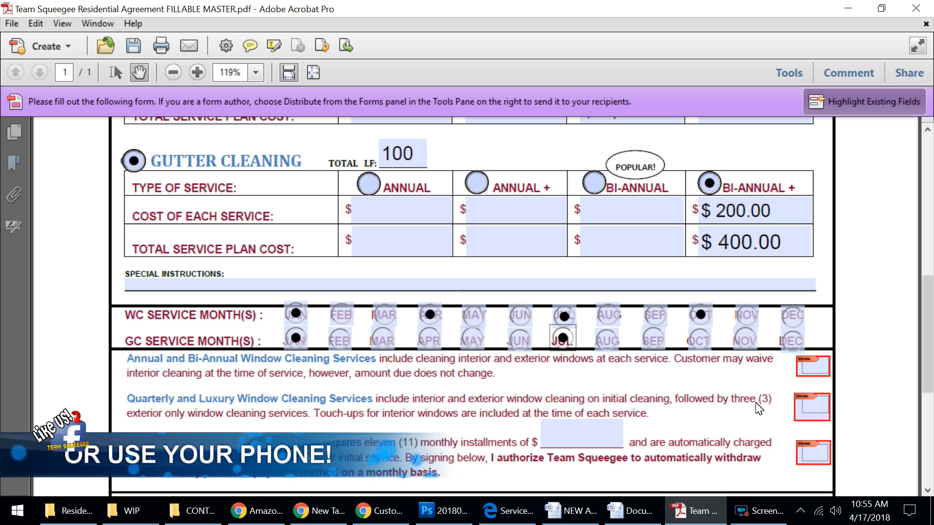
scroll(700, 326, "down", 3)
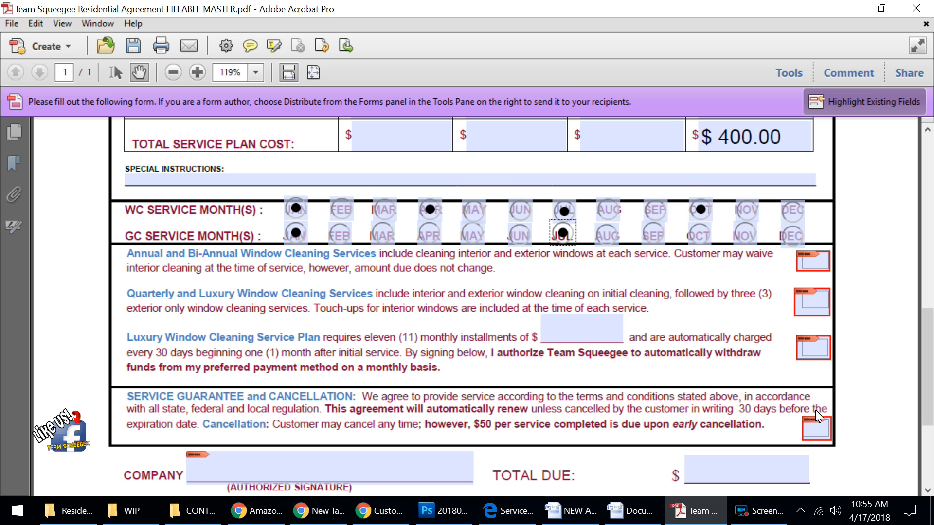
scroll(815, 411, "up", 6)
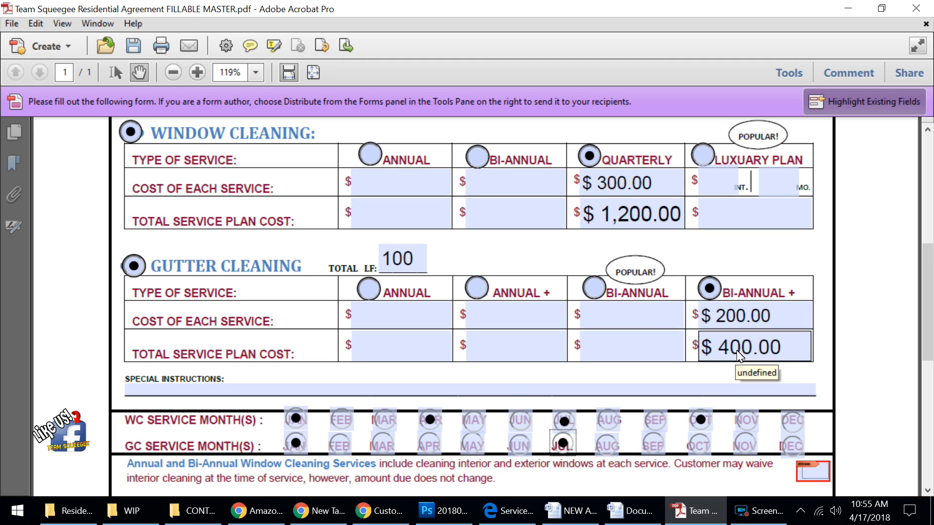
scroll(738, 355, "down", 8)
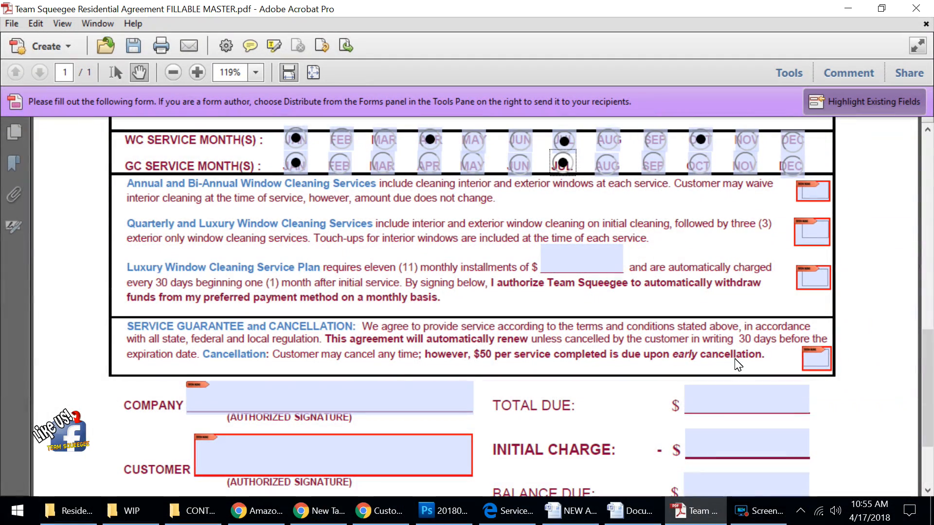
left_click(724, 413)
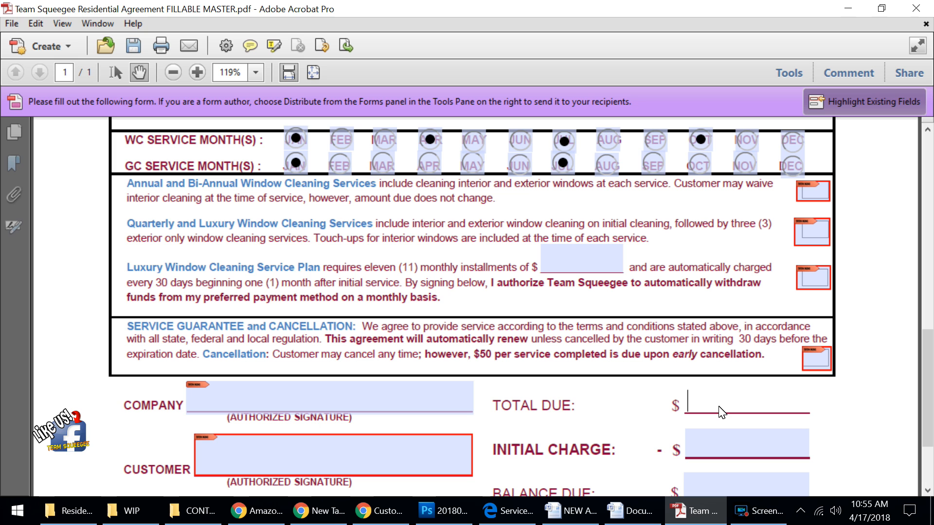
type("1600")
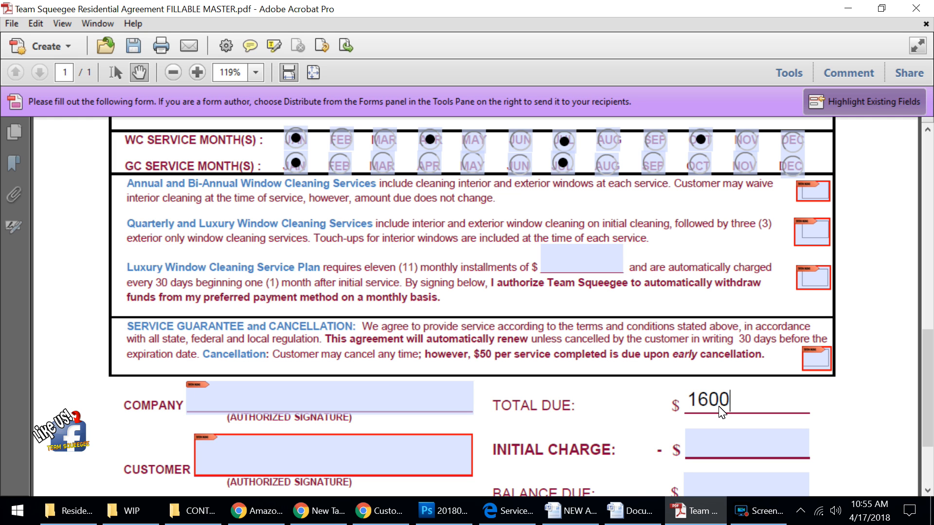
Recheck the service costs, then enter 500 as the INITIAL CHARGE and 1100 as the BALANCE DUE.
scroll(722, 413, "up", 6)
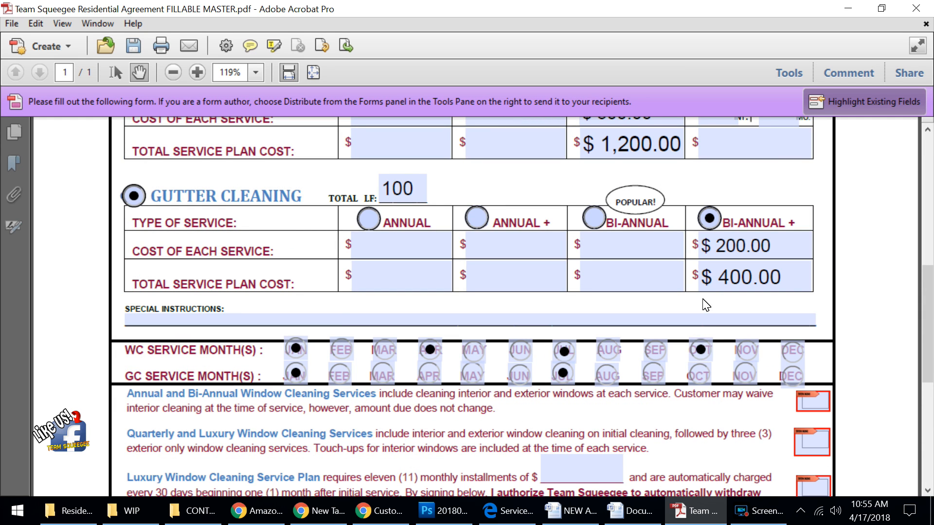
scroll(707, 307, "up", 1)
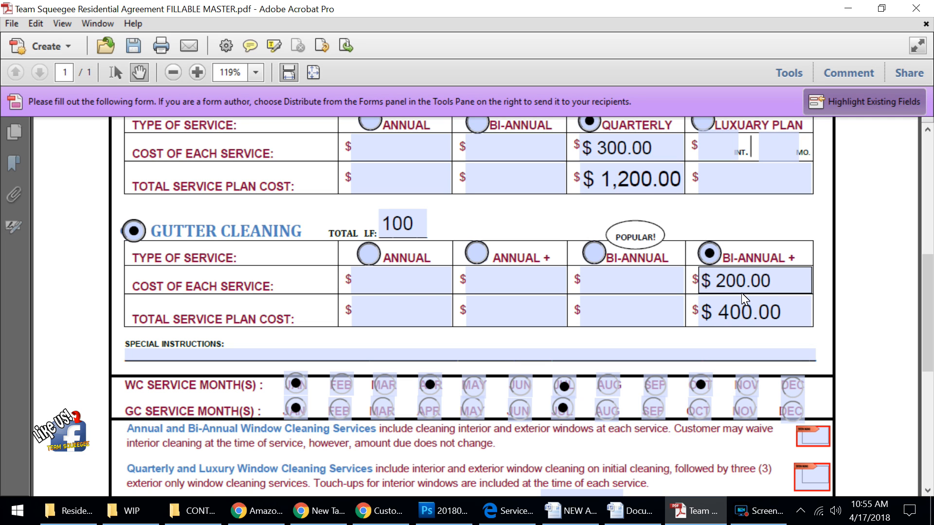
scroll(735, 296, "down", 9)
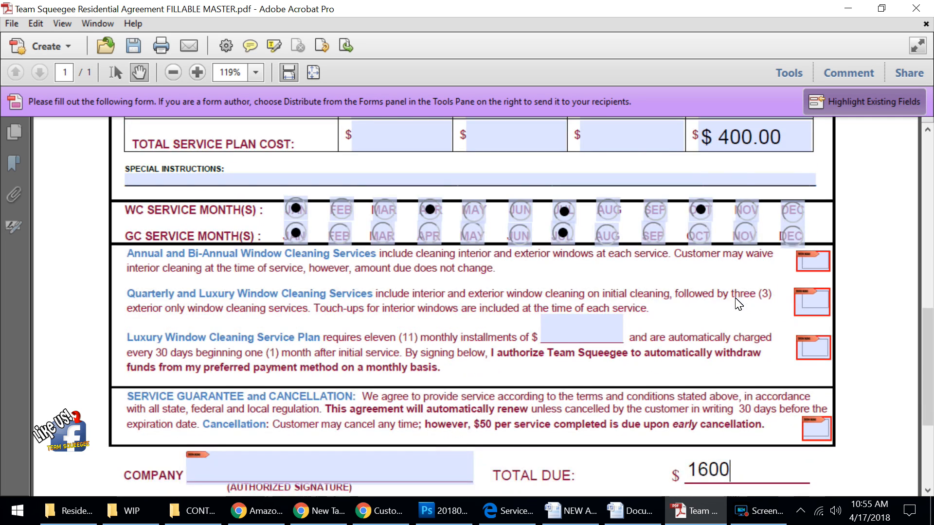
scroll(738, 304, "down", 1)
left_click(737, 342)
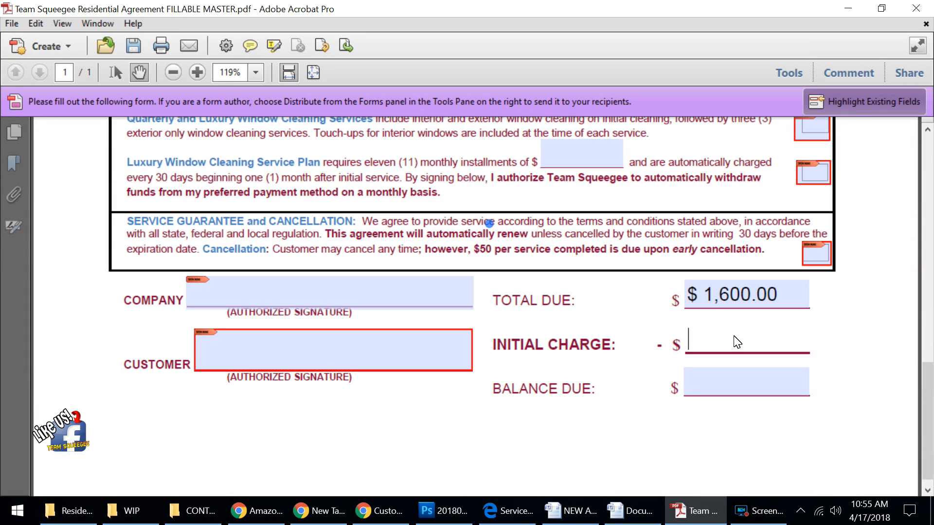
type("500")
left_click(750, 396)
type("1100")
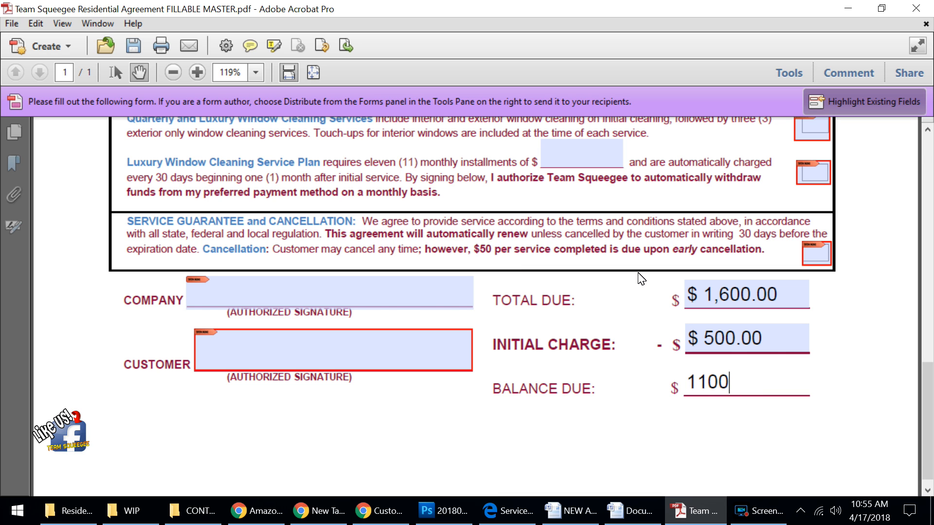
Review the filled-in agreement, examining the service months, signature fields, customer details and plan pricing.
scroll(637, 277, "up", 9)
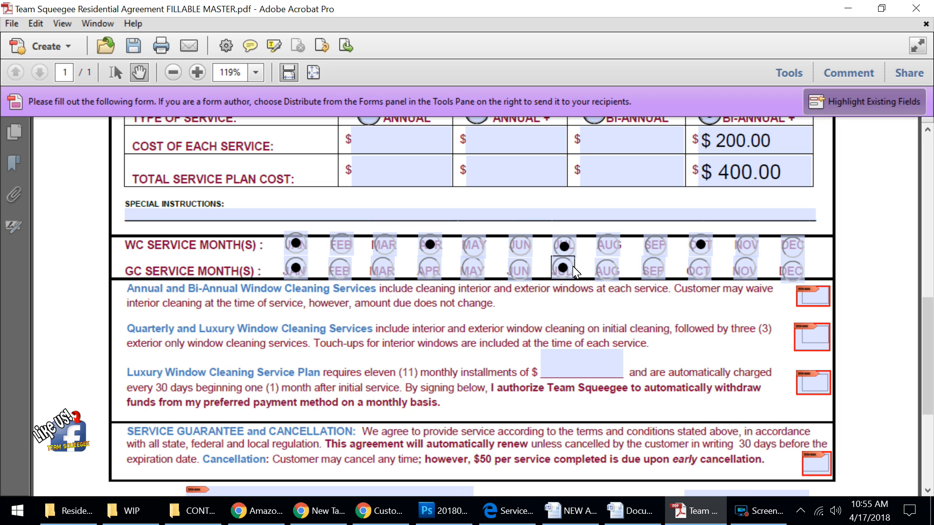
scroll(573, 266, "down", 6)
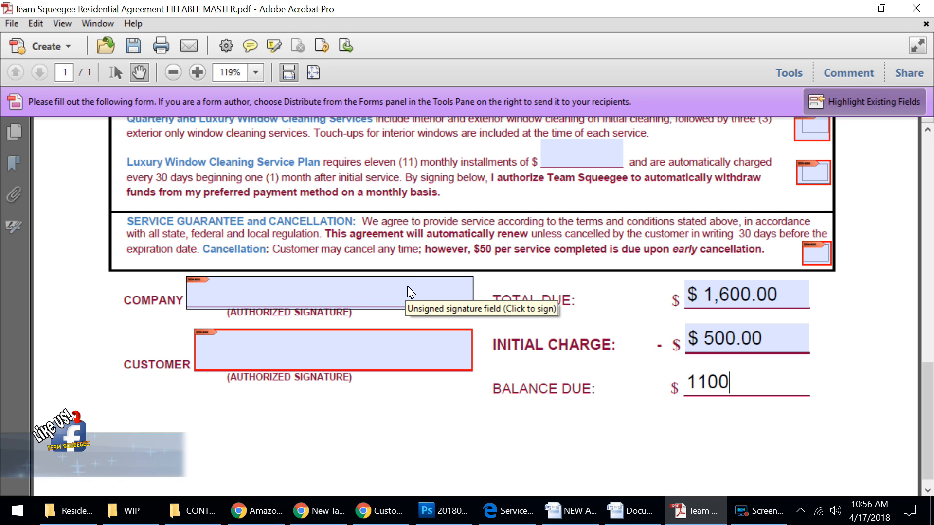
scroll(410, 292, "up", 8)
scroll(410, 292, "up", 5)
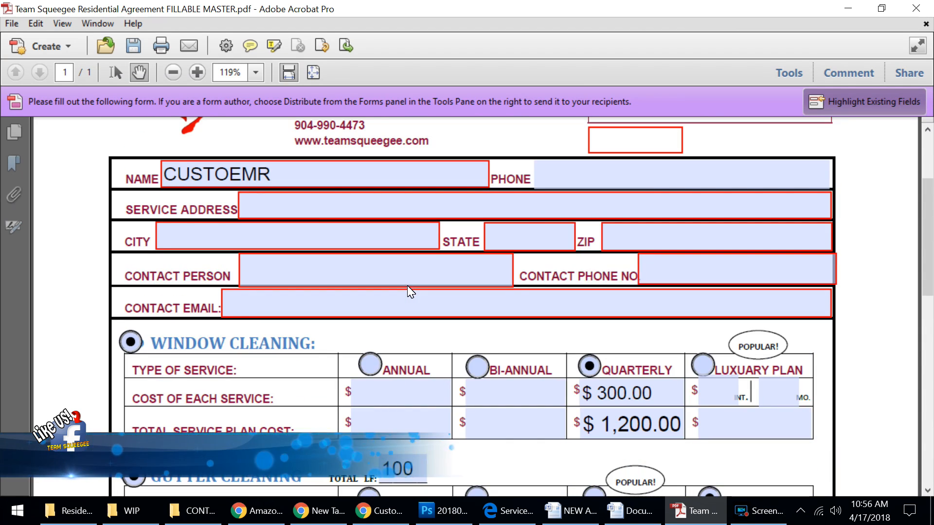
scroll(410, 292, "down", 1)
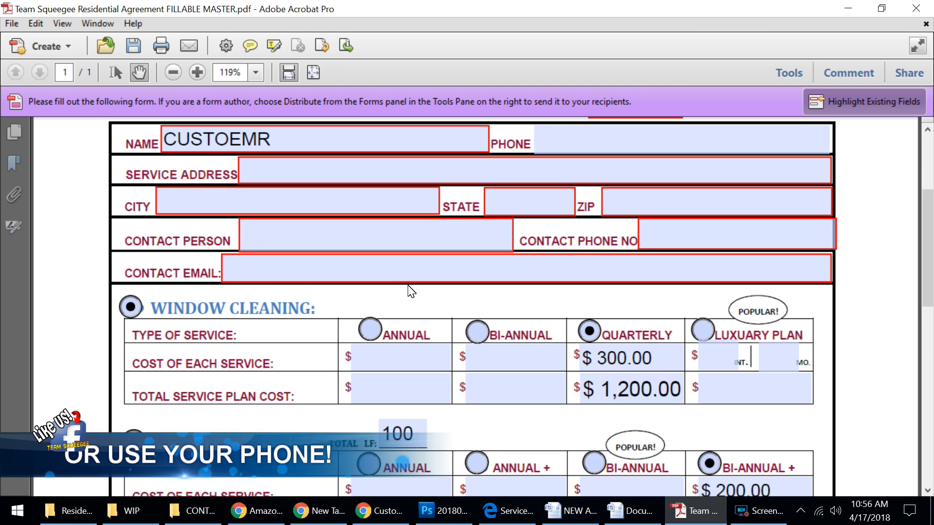
scroll(410, 293, "up", 1)
scroll(410, 290, "up", 2)
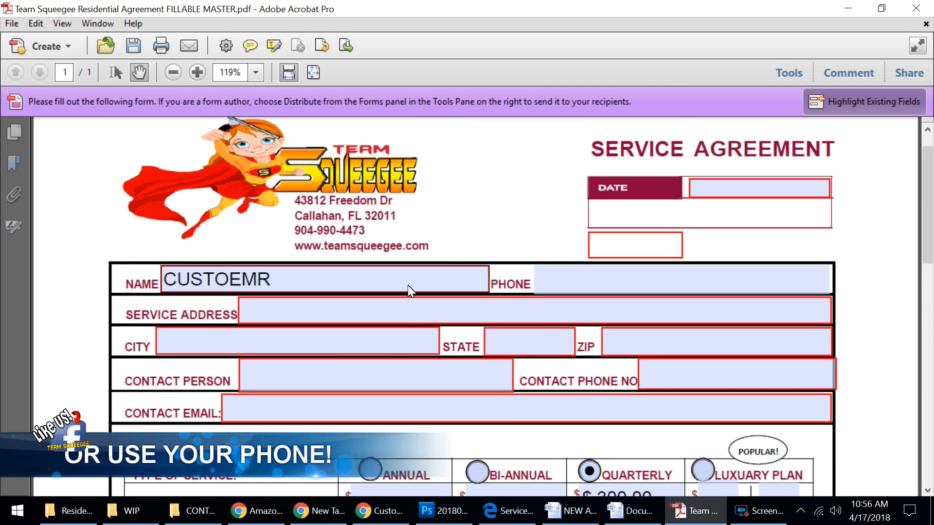
scroll(424, 309, "down", 2)
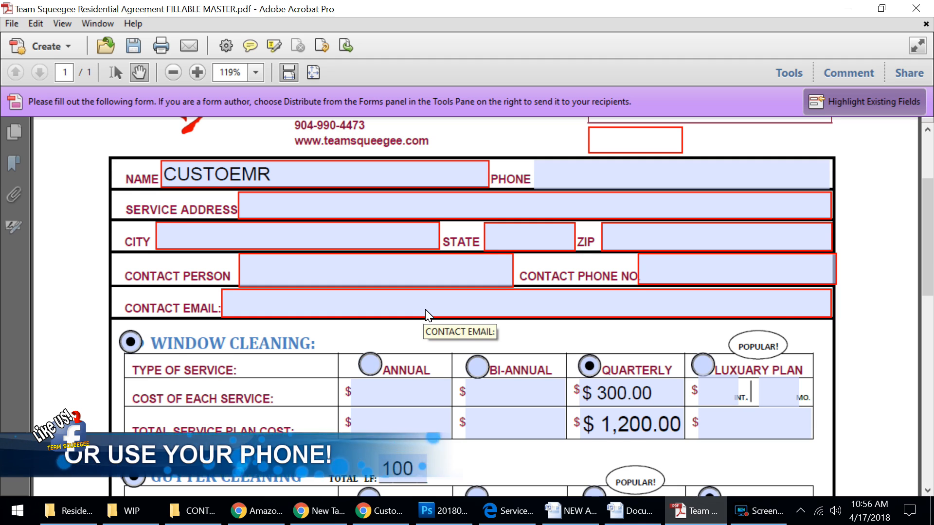
scroll(426, 314, "down", 2)
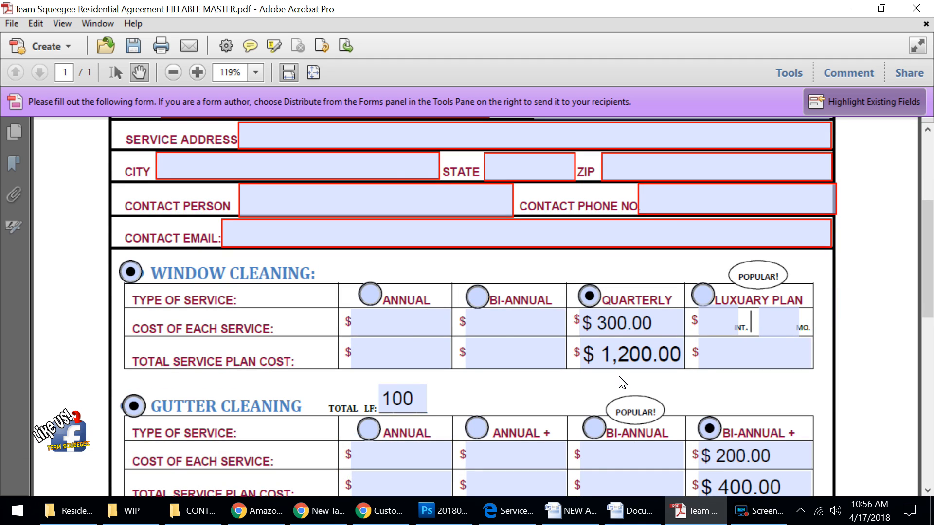
Reset the whole agreement form to clear all entries, and look over its fields.
scroll(622, 380, "up", 4)
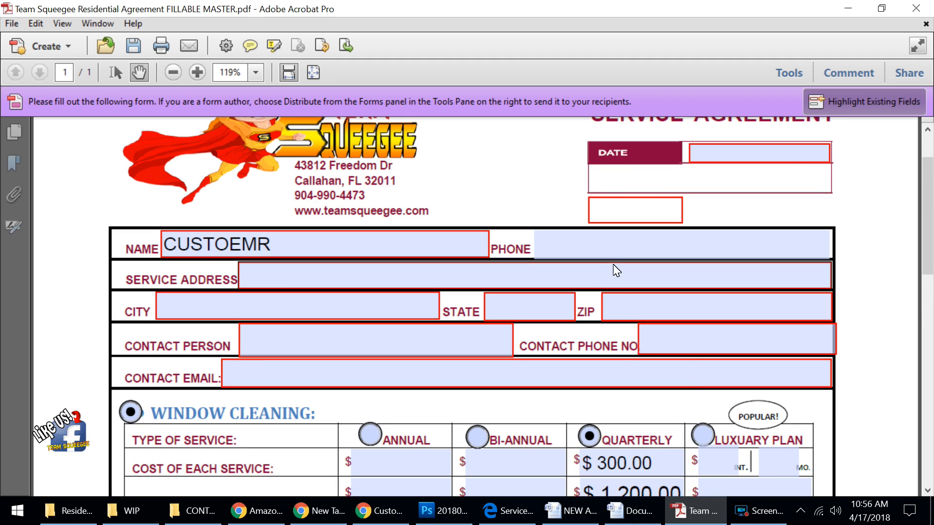
left_click(607, 211)
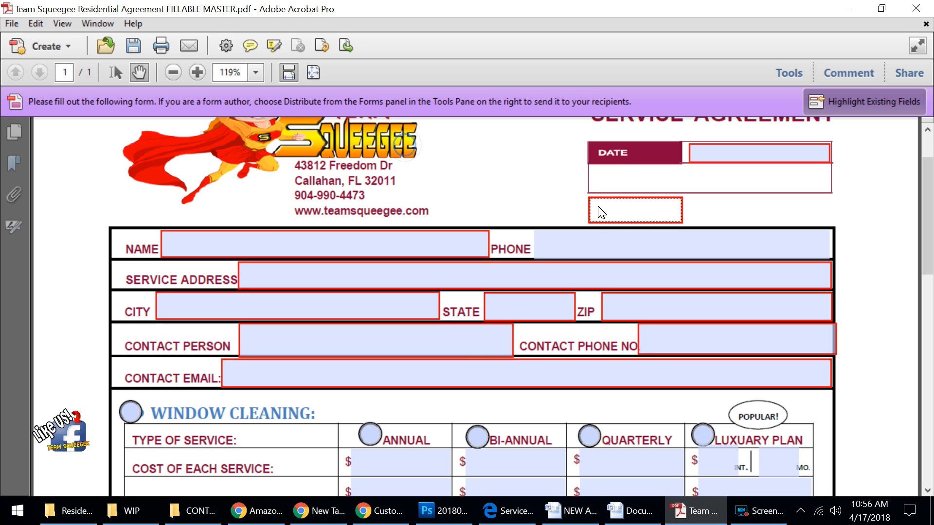
scroll(598, 285, "down", 6)
scroll(600, 287, "up", 4)
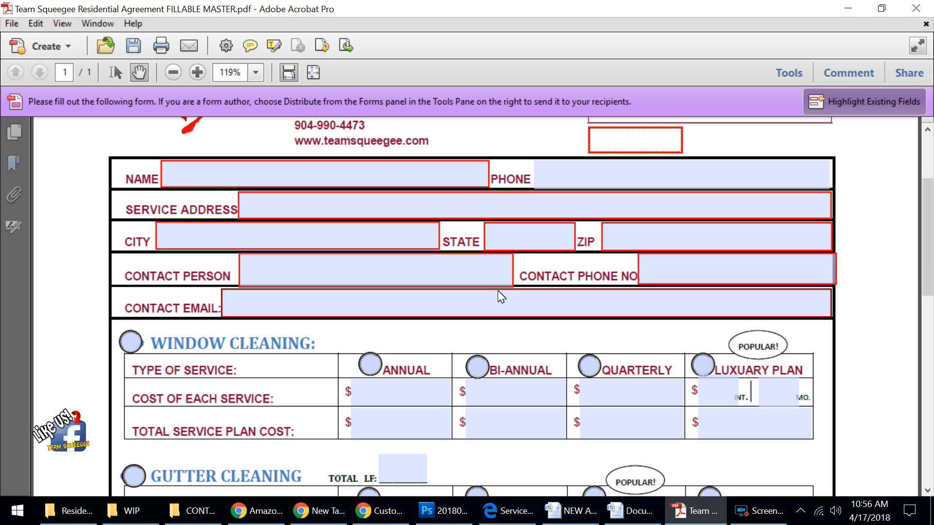
Look through the blank fillable agreement, examining the contact fields, cleaning plans, service months, terms, signature lines and charge totals.
scroll(517, 327, "down", 1)
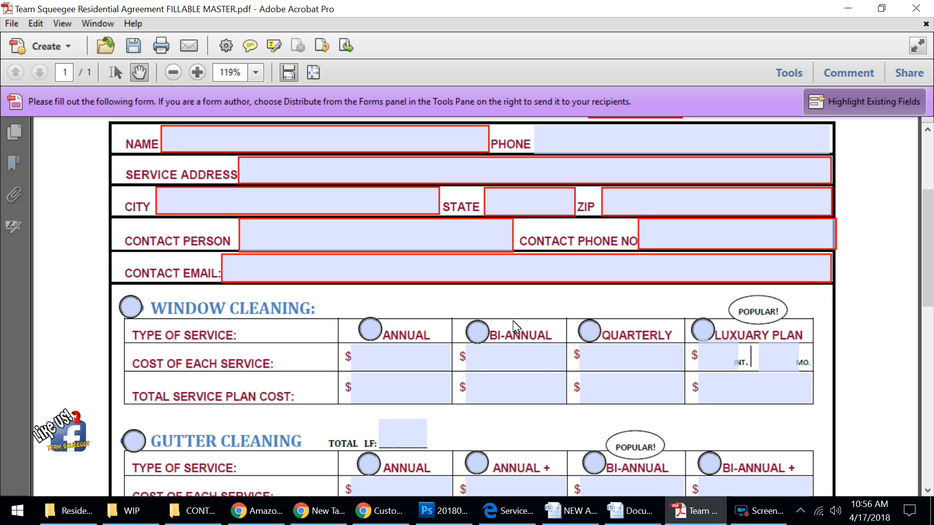
scroll(517, 327, "down", 3)
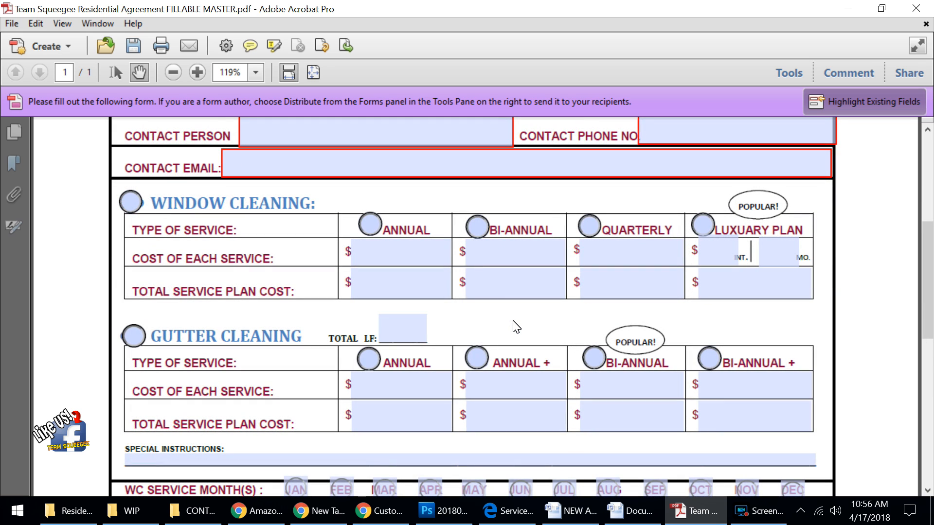
scroll(516, 328, "down", 6)
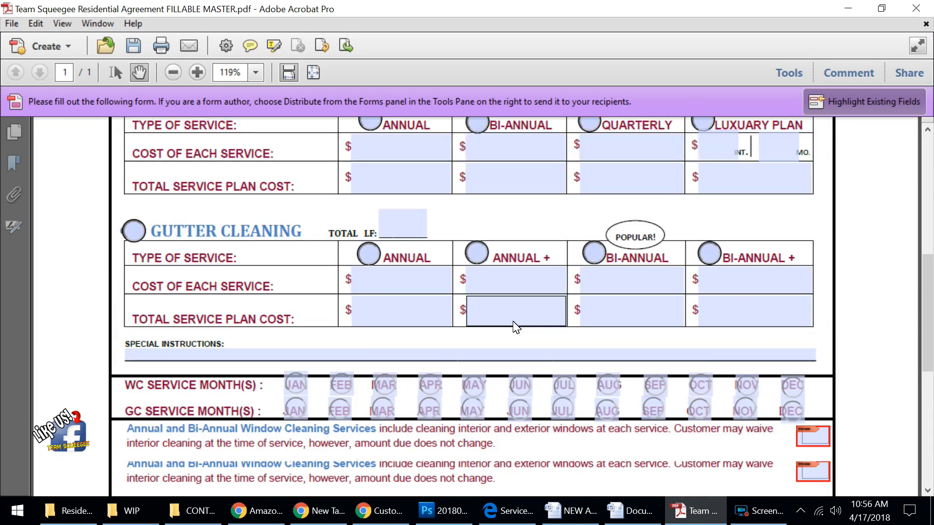
scroll(516, 327, "down", 4)
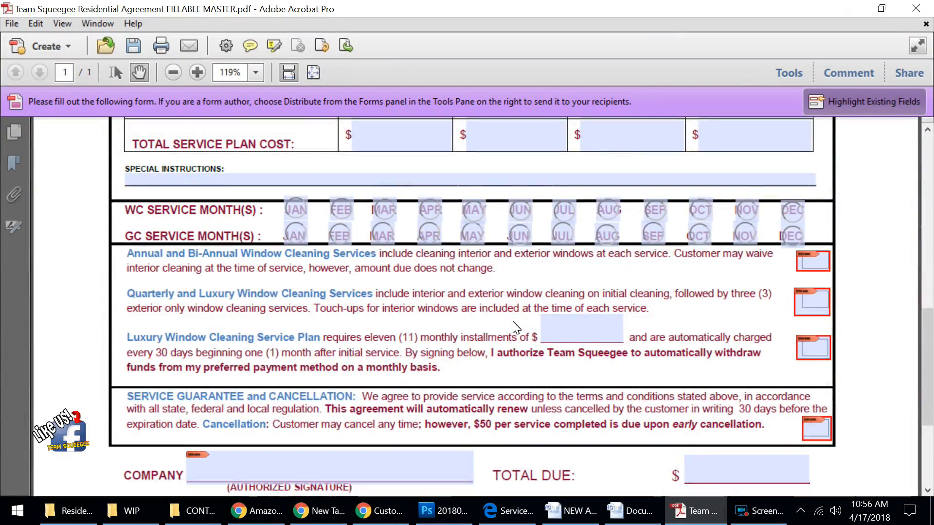
scroll(517, 327, "down", 2)
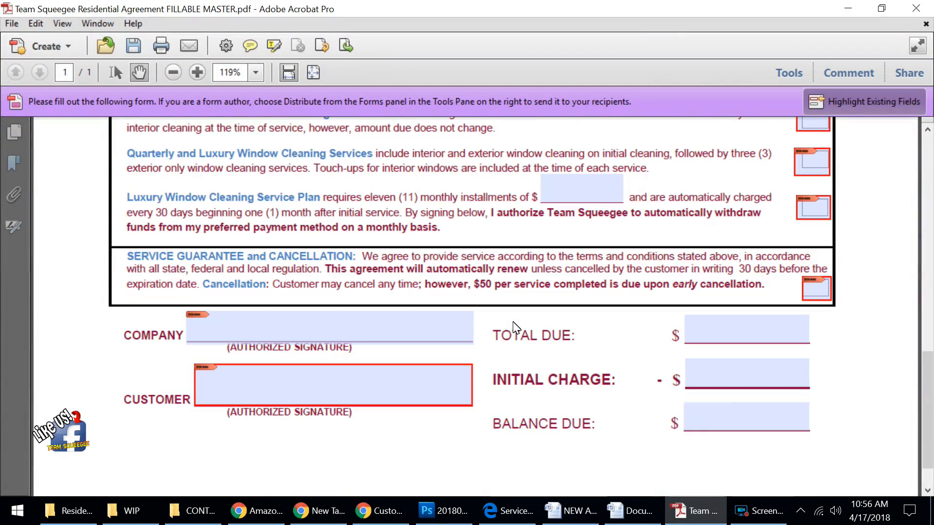
scroll(516, 327, "up", 10)
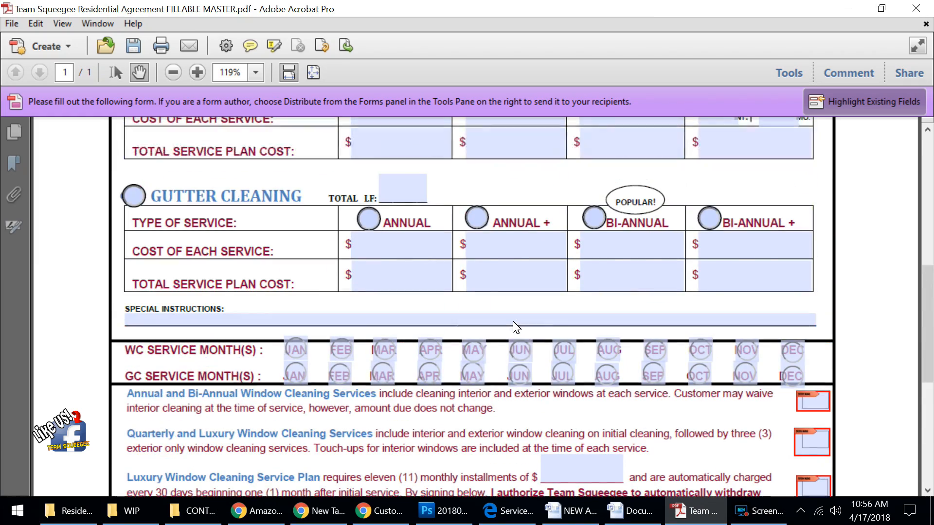
scroll(517, 328, "down", 7)
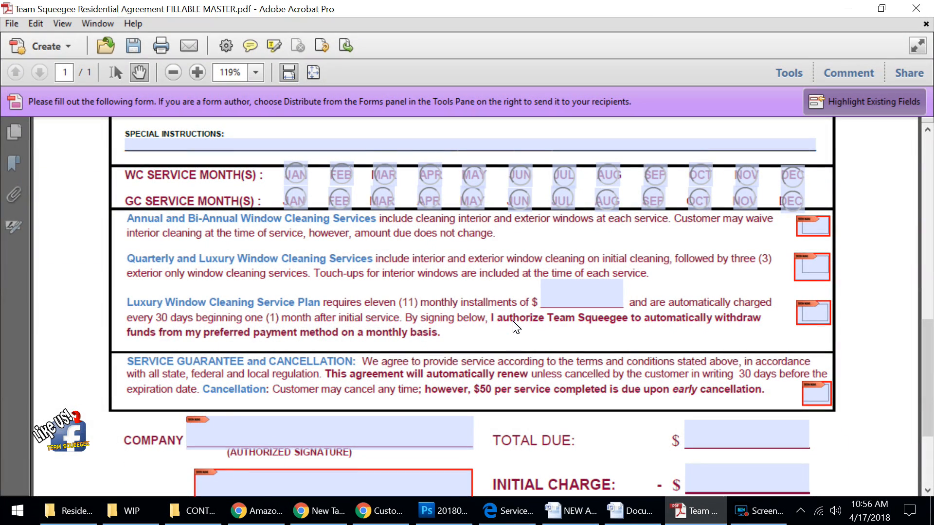
scroll(516, 327, "down", 4)
Switch to the NEW Agreement Beta document in Word and examine its service checklist, Complete Care plans and A La Carte table.
key("alt+Tab")
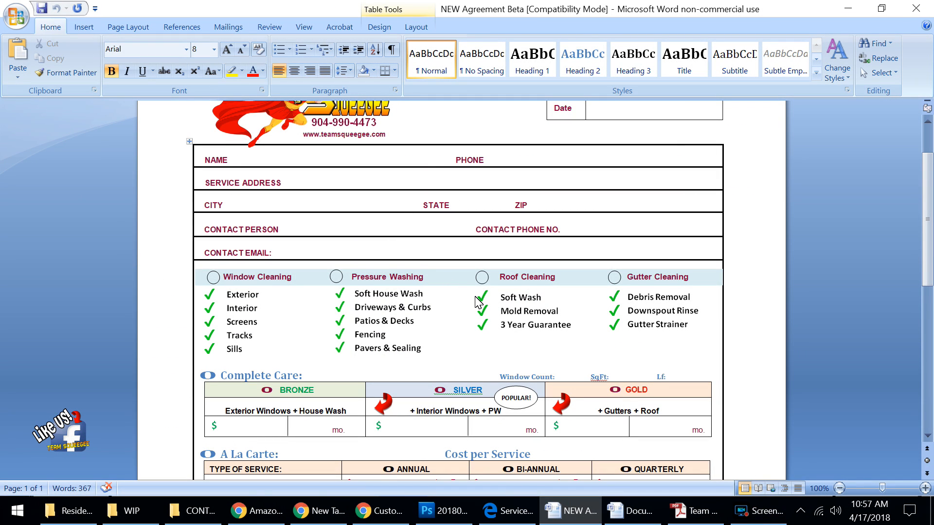
scroll(479, 303, "down", 3)
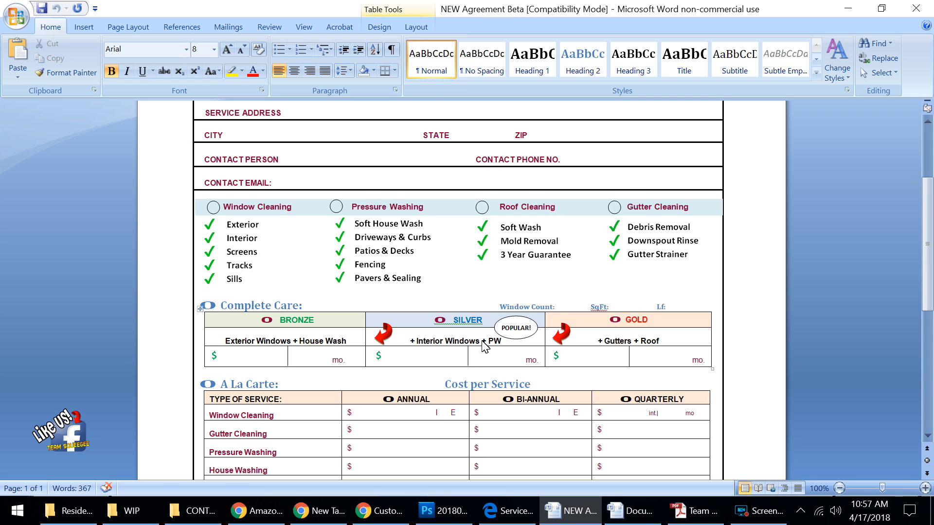
scroll(484, 346, "down", 3)
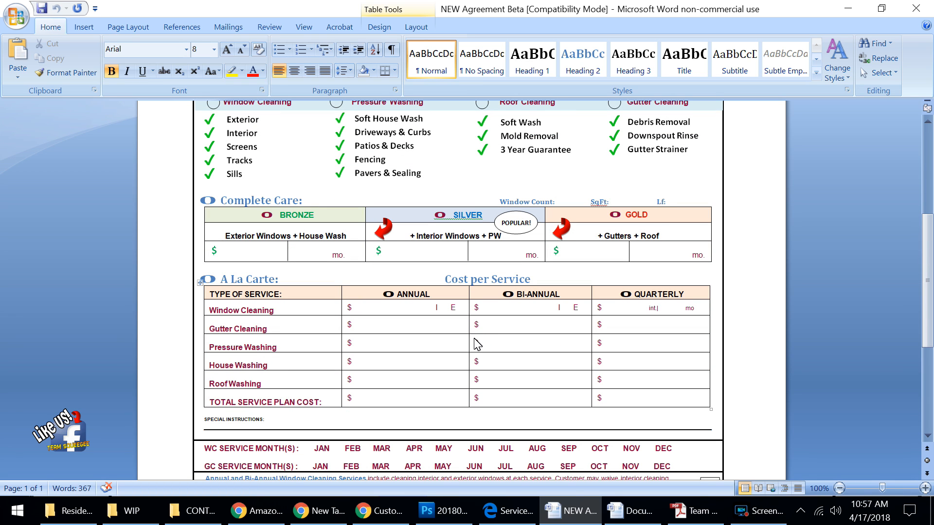
scroll(511, 397, "up", 10)
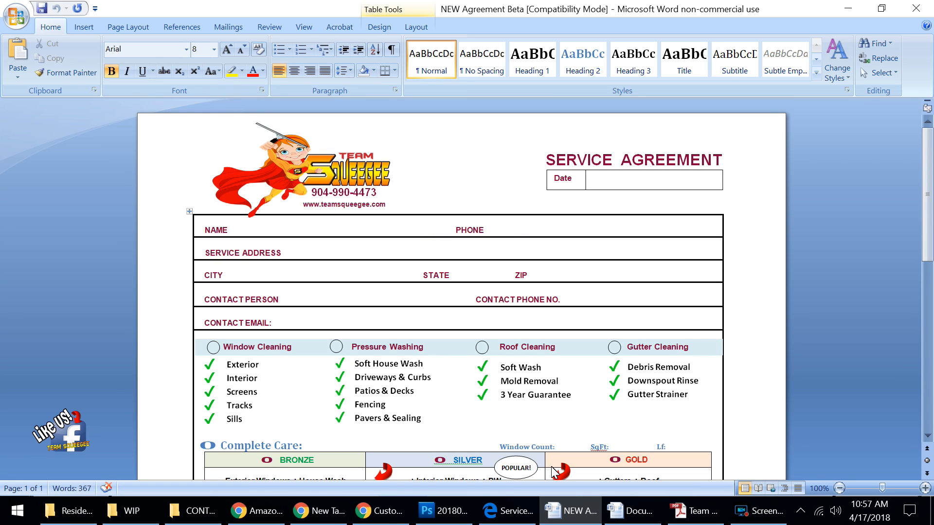
Revisit the fillable PDF in Acrobat, then view the header and layout of ServiceAgreement111.pdf in Edge.
left_click(694, 511)
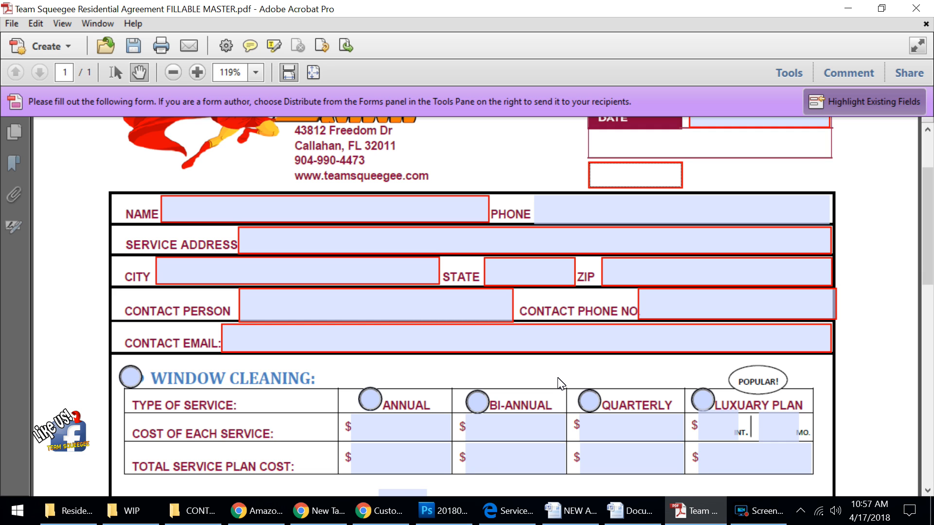
scroll(560, 383, "down", 1)
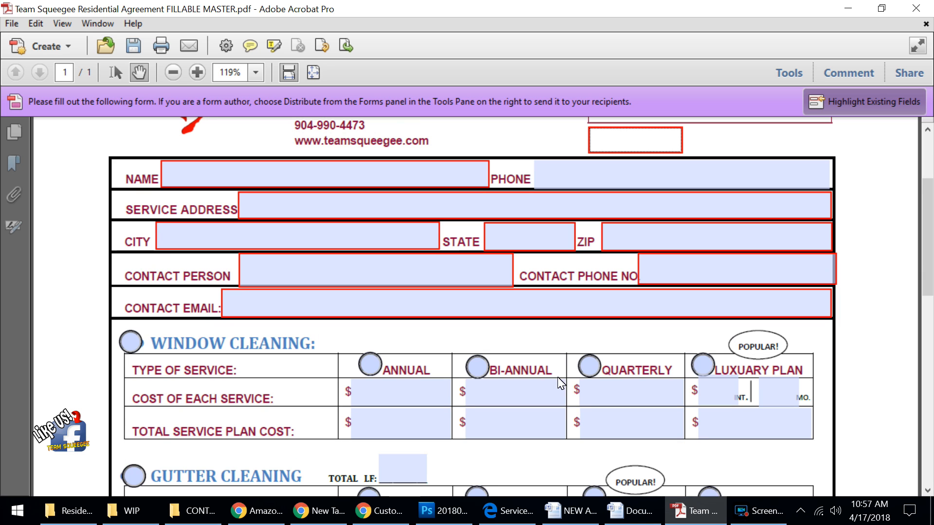
left_click(562, 516)
left_click(507, 511)
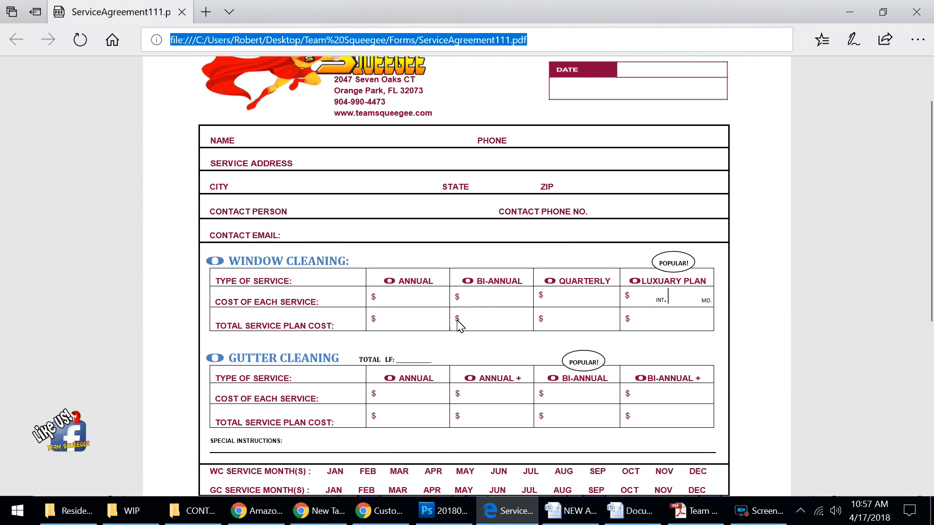
left_click(382, 510)
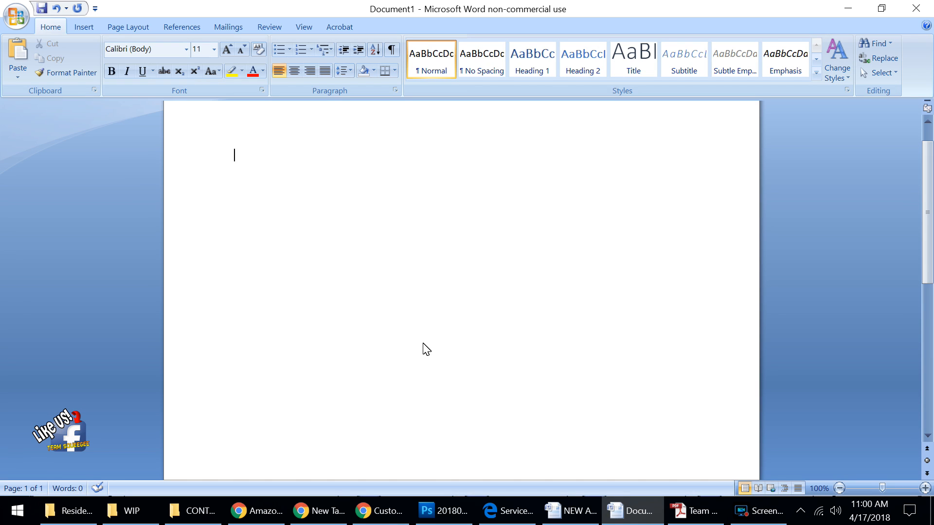
left_click(509, 510)
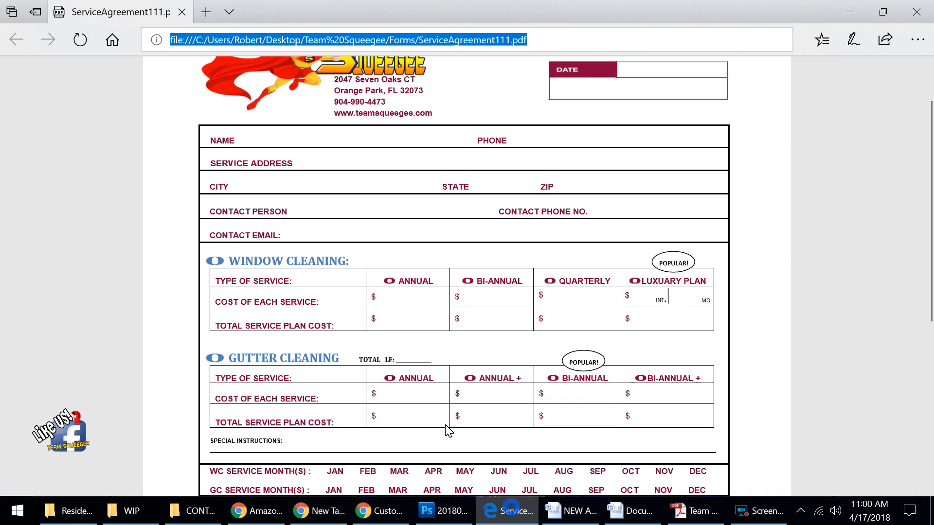
scroll(407, 224, "up", 3)
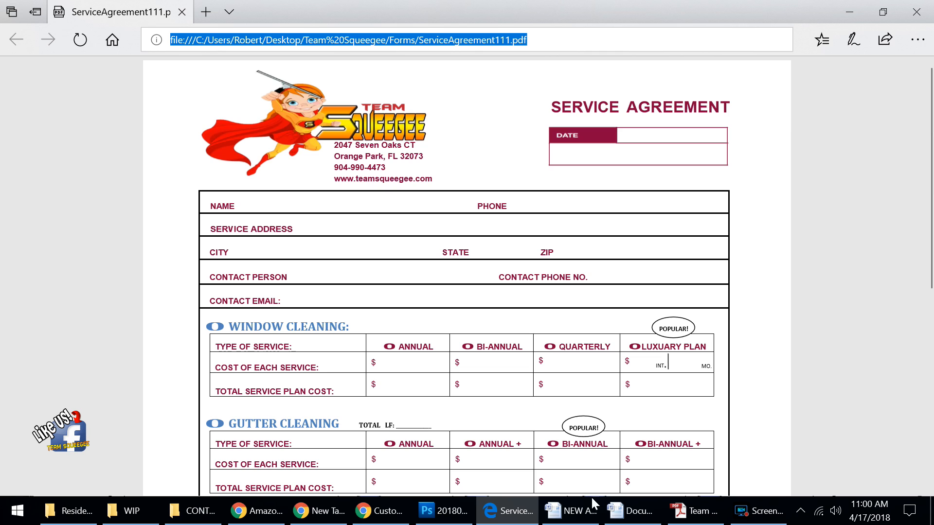
Insert a Simple Text Box into the blank Word document Document1 and move it to the page's upper-left corner.
left_click(631, 510)
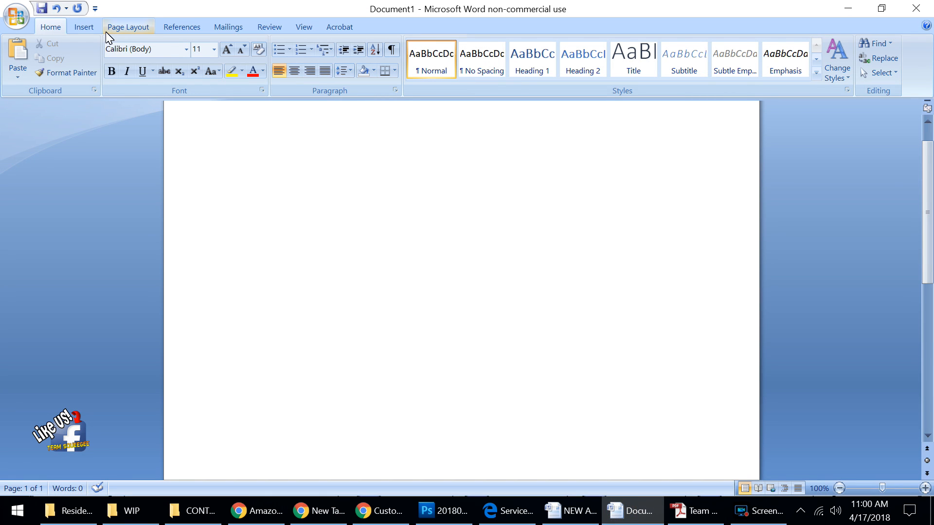
left_click(91, 28)
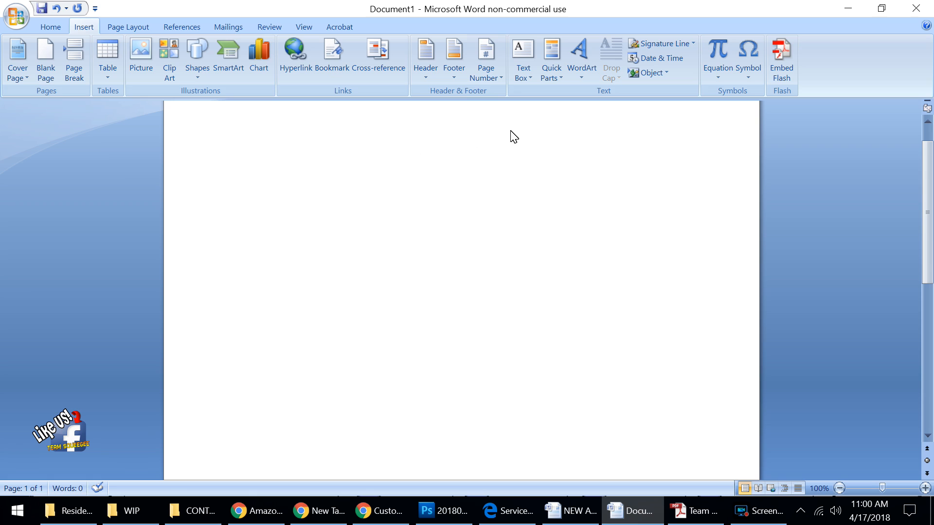
left_click(522, 78)
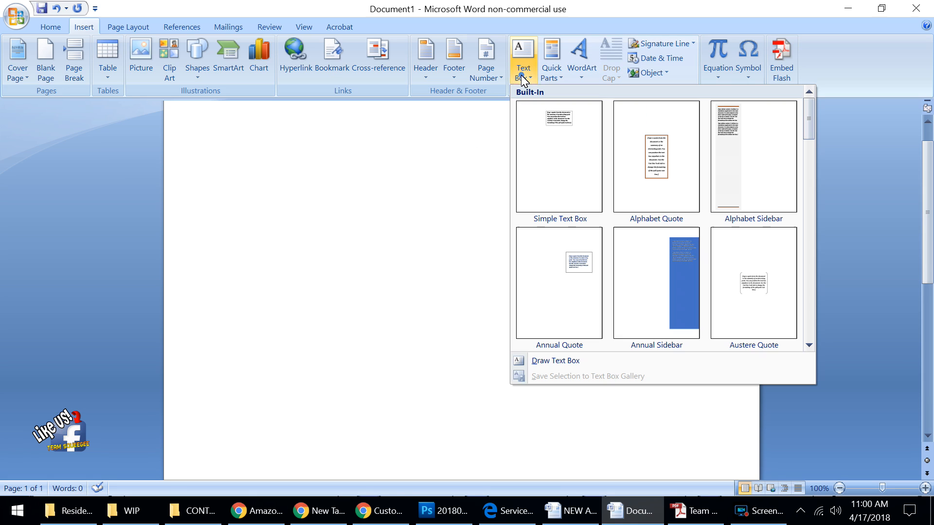
left_click(545, 118)
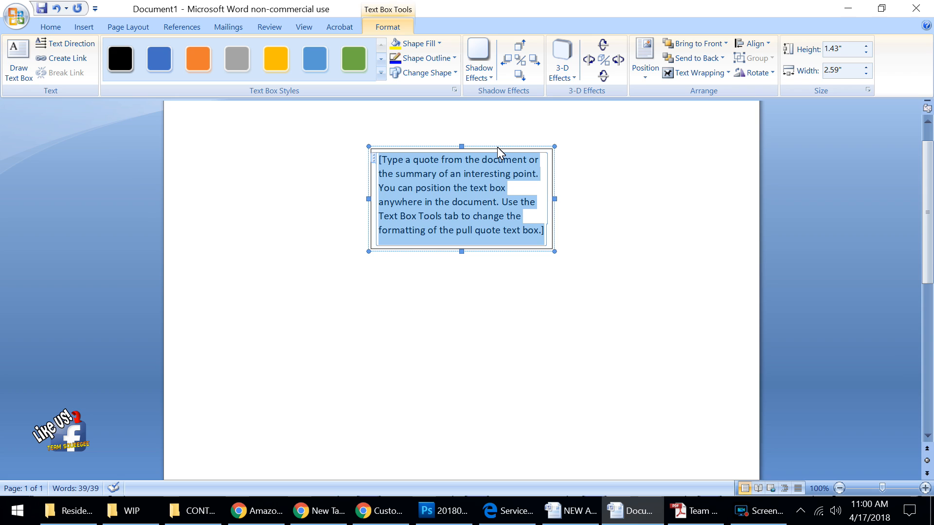
left_click(497, 146)
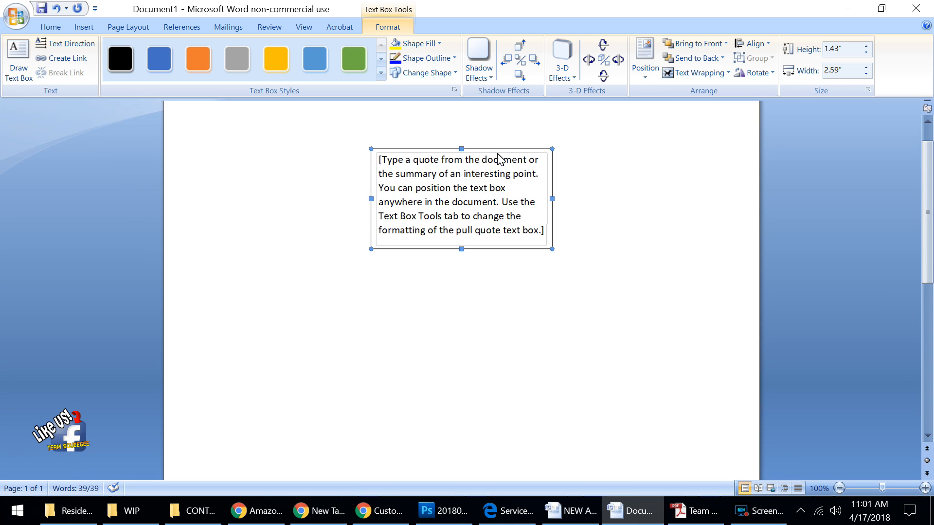
left_click_drag(496, 152, 315, 127)
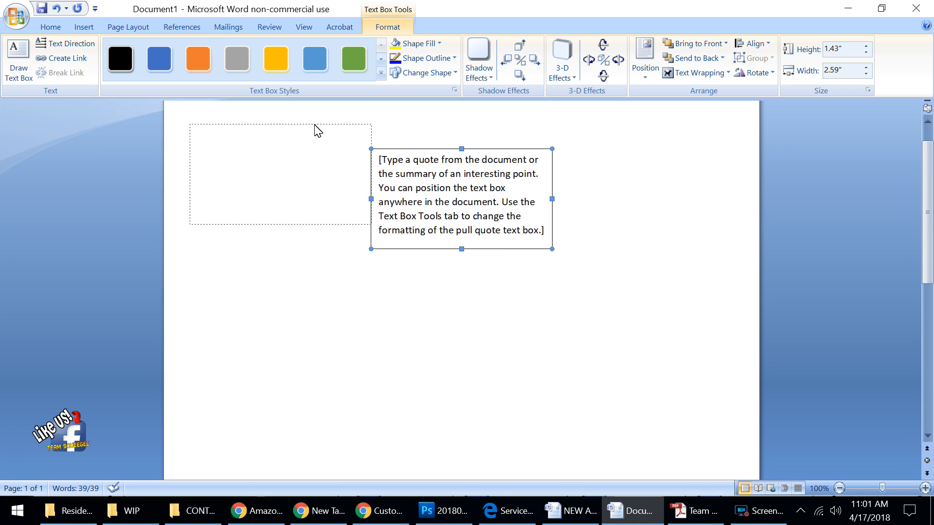
left_click_drag(318, 131, 316, 130)
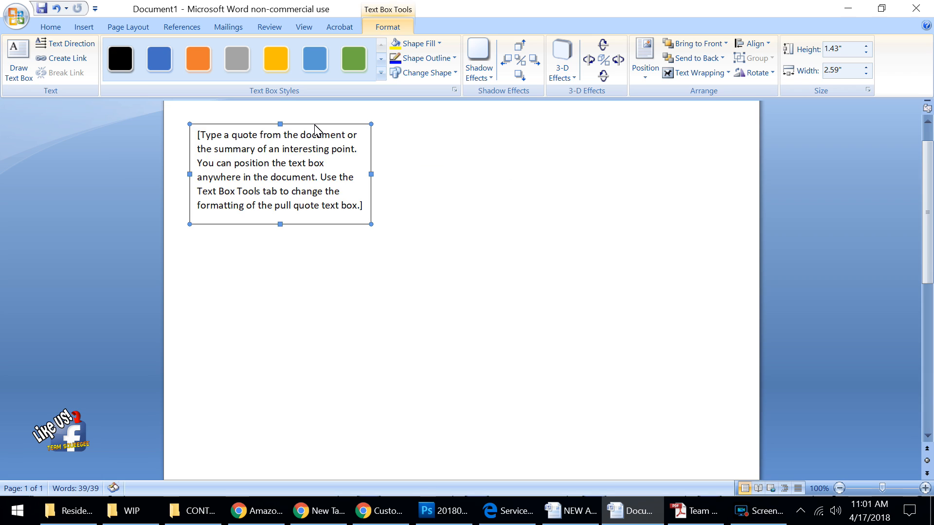
Clear the text box's placeholder text and insert the second "logo address" picture from the Logo folder into it.
left_click(298, 164)
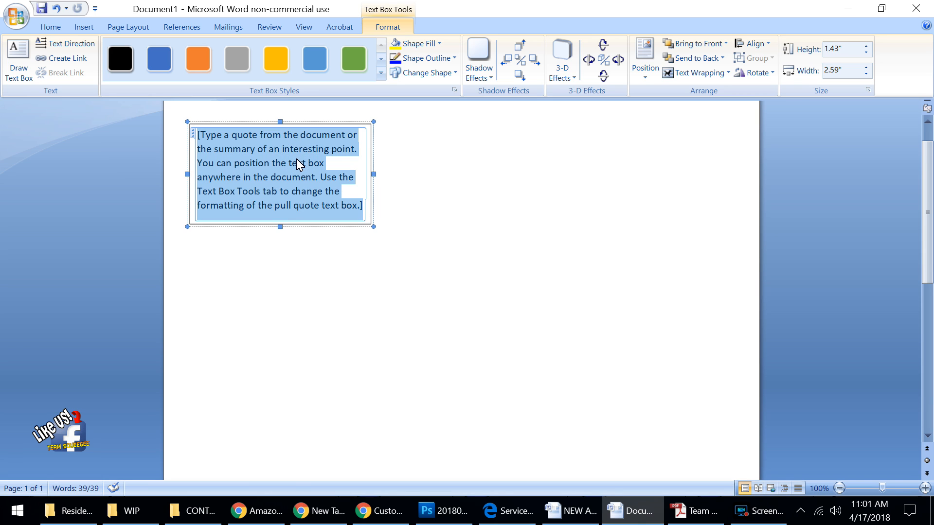
key("Delete")
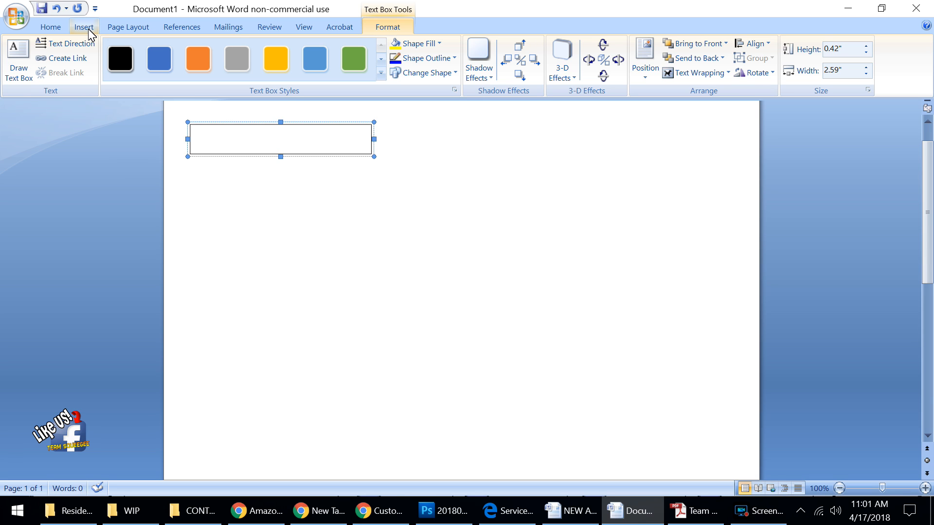
left_click(88, 31)
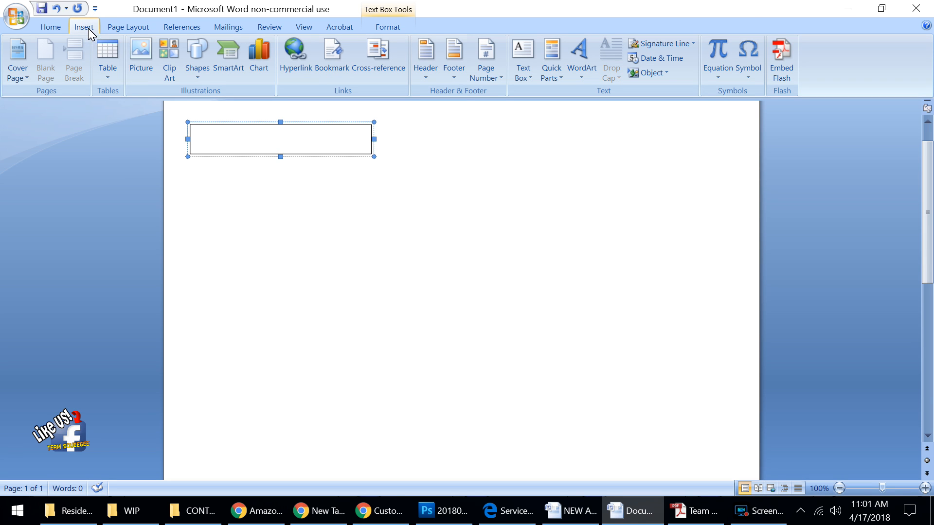
left_click(151, 69)
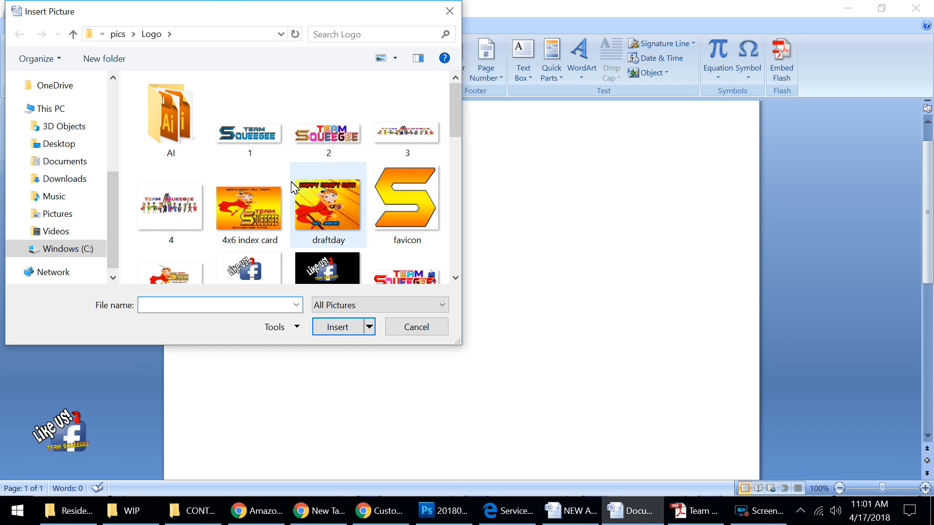
scroll(271, 177, "down", 3)
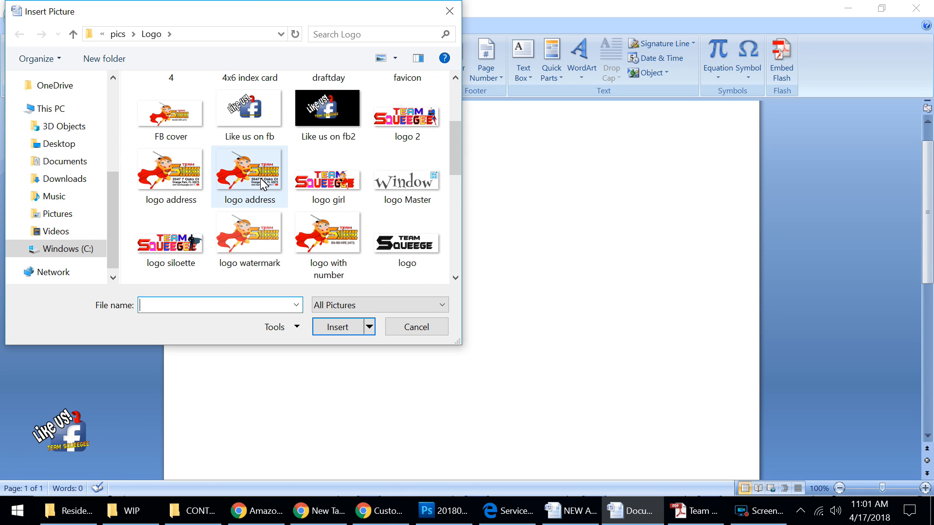
double_click(256, 172)
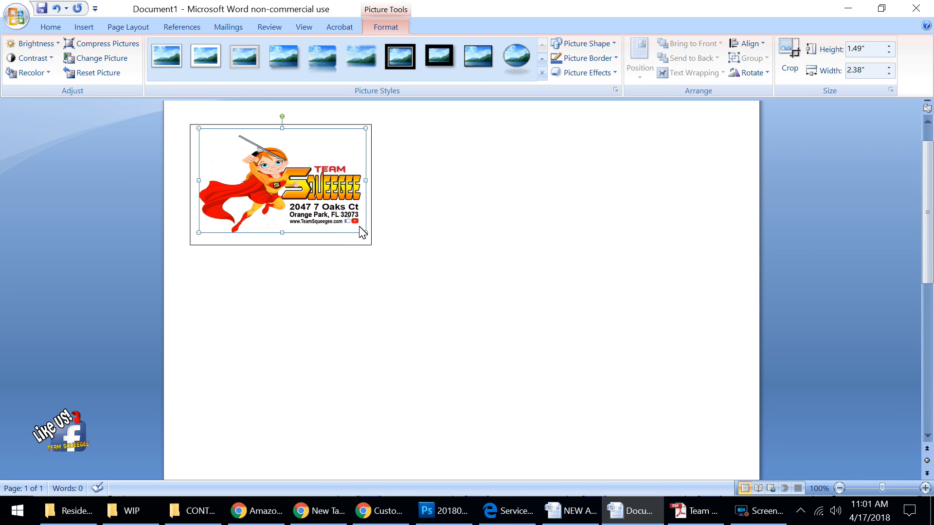
left_click(392, 236)
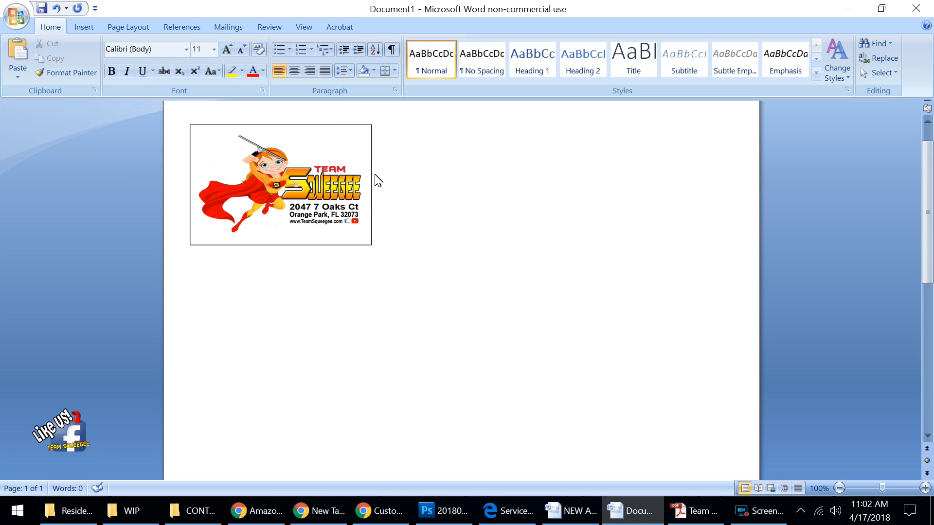
Remove the border of the logo text box by setting its line color to No Color.
right_click(373, 238)
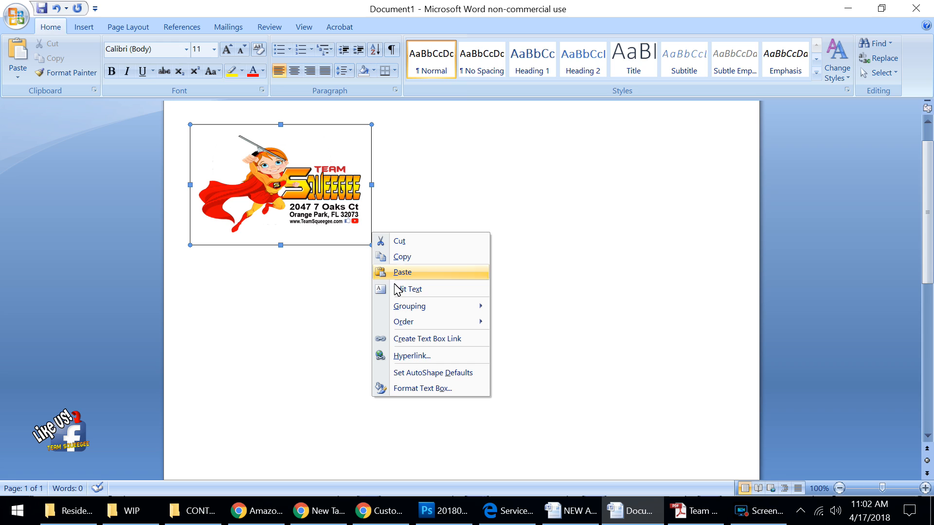
left_click(435, 395)
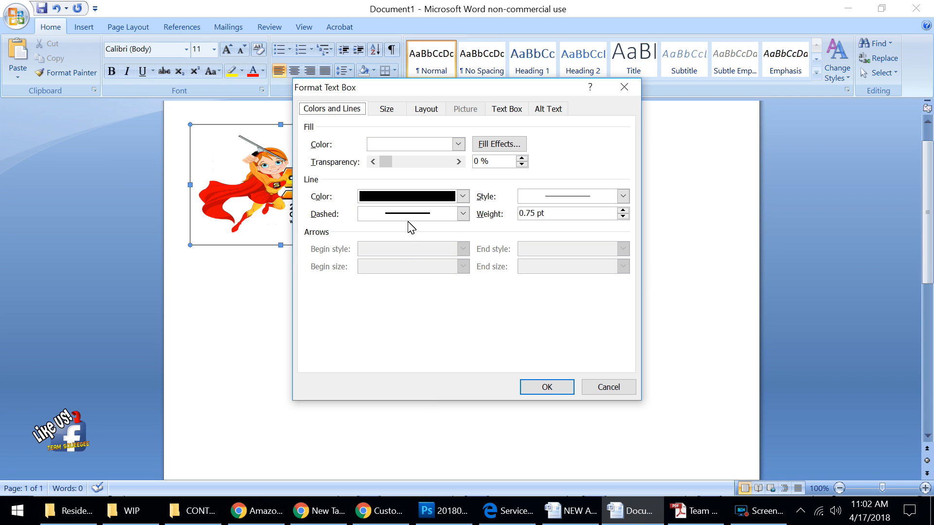
left_click(316, 178)
left_click(402, 202)
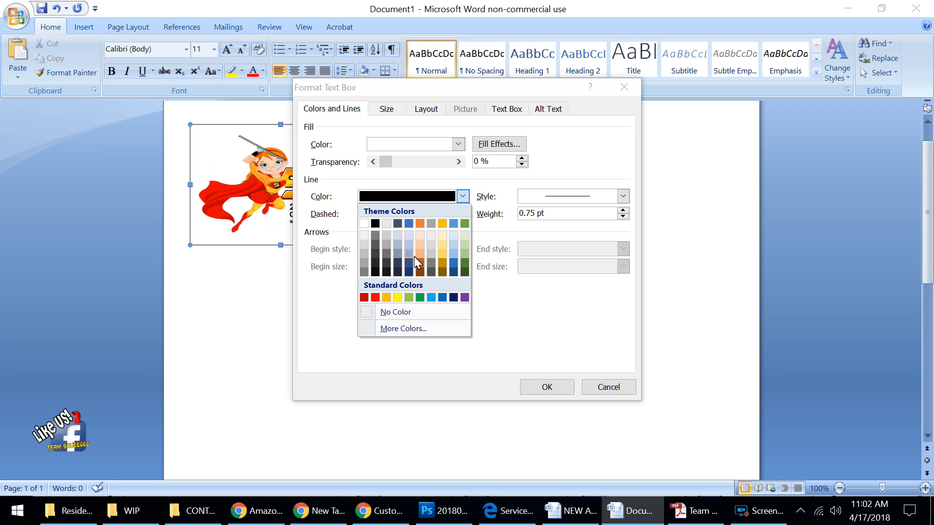
left_click(420, 314)
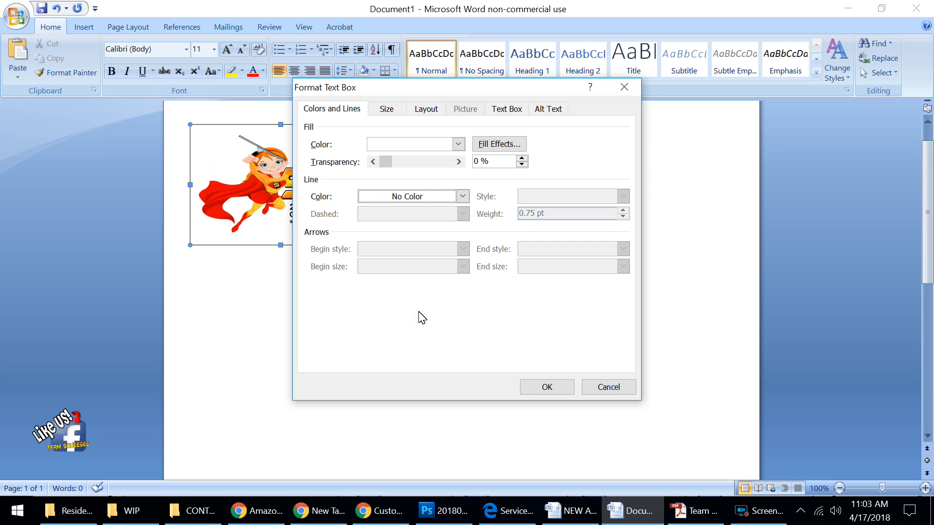
left_click(546, 387)
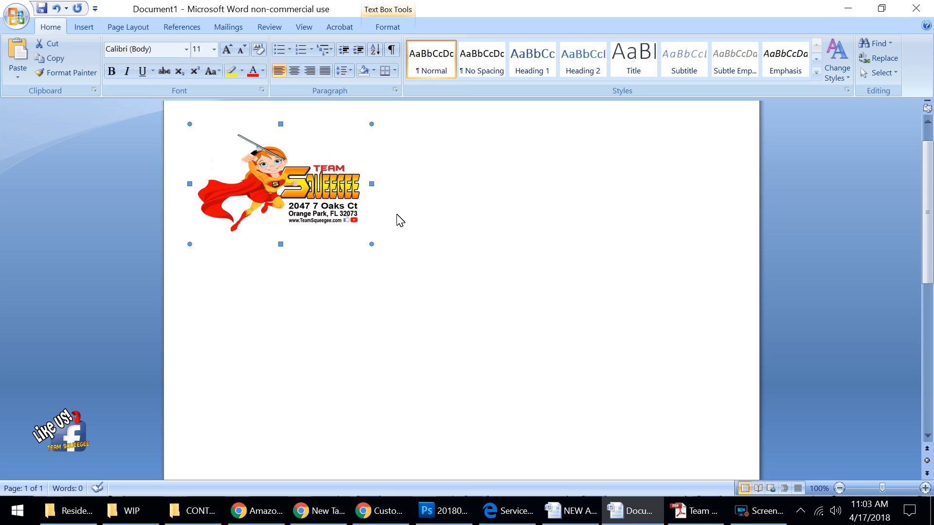
left_click(416, 230)
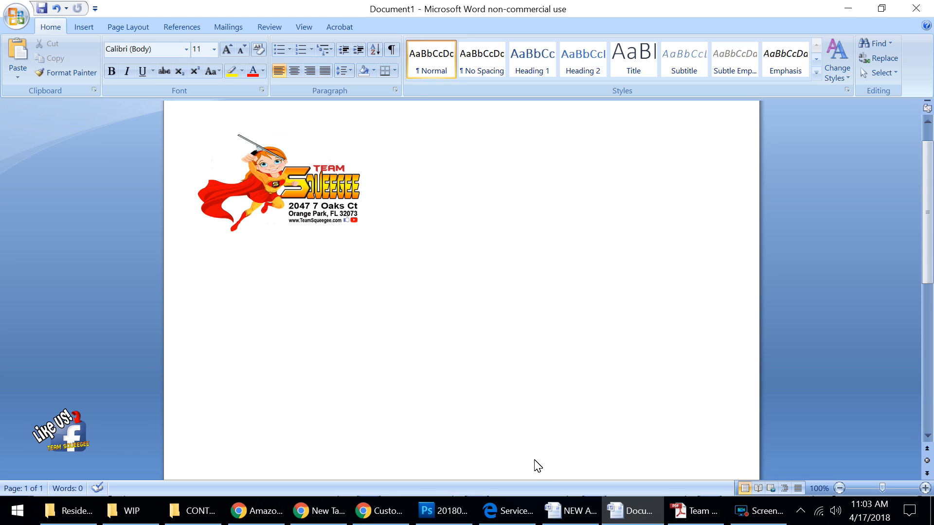
Check the heading of ServiceAgreement111.pdf in Edge, and return to Document1 in Word.
mouse_move(576, 509)
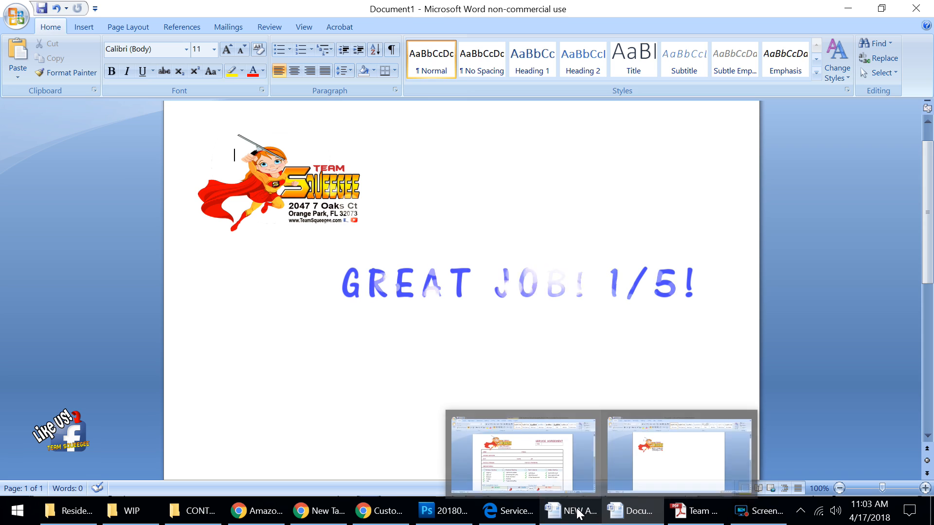
left_click(517, 511)
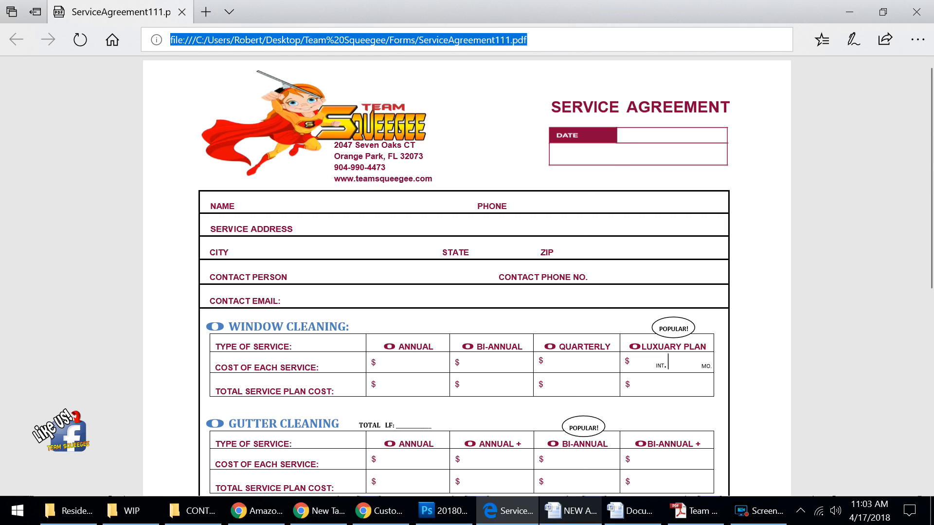
left_click(617, 516)
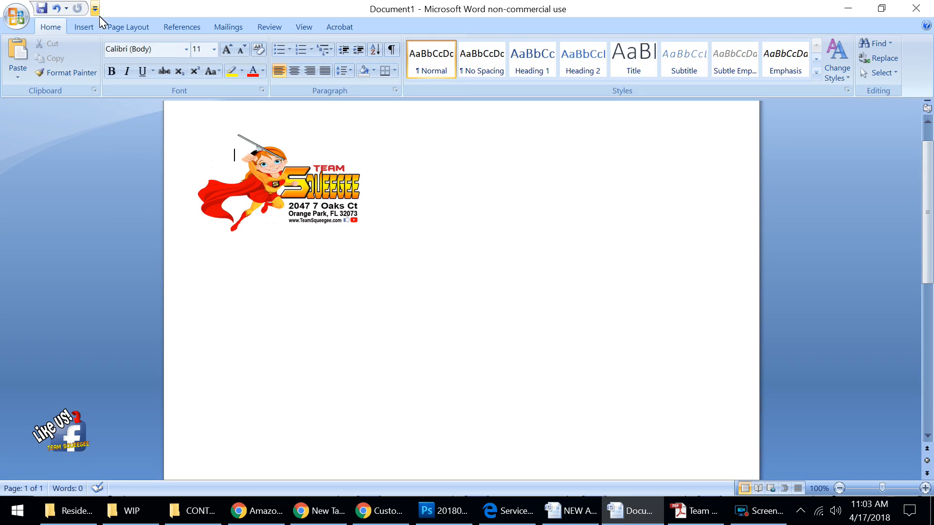
Insert a Simple Text Box reading "SERVICE AGREEMENT" and move it to the page's upper-right corner.
left_click(85, 27)
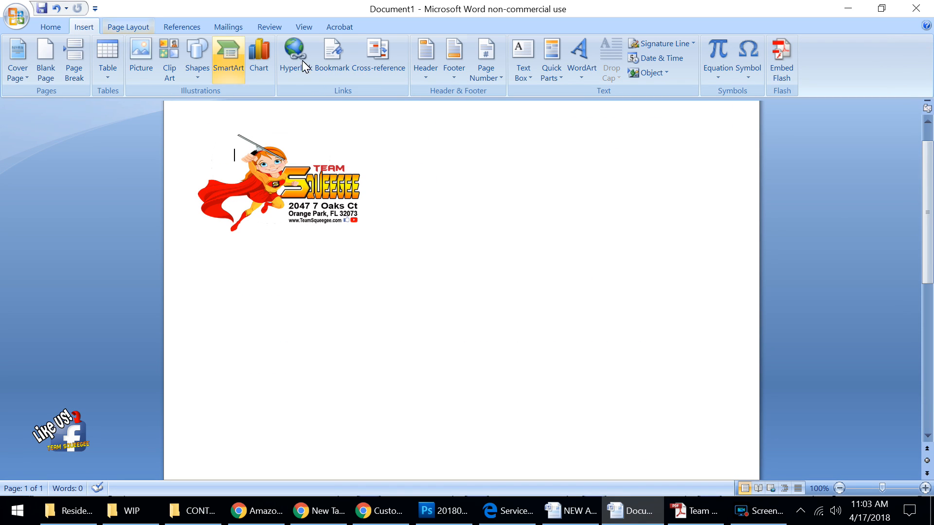
left_click(522, 65)
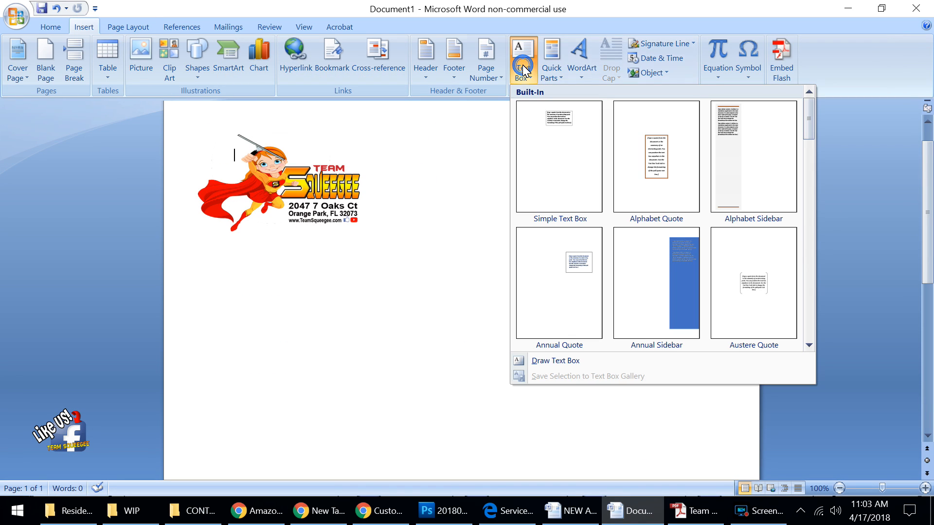
left_click(558, 137)
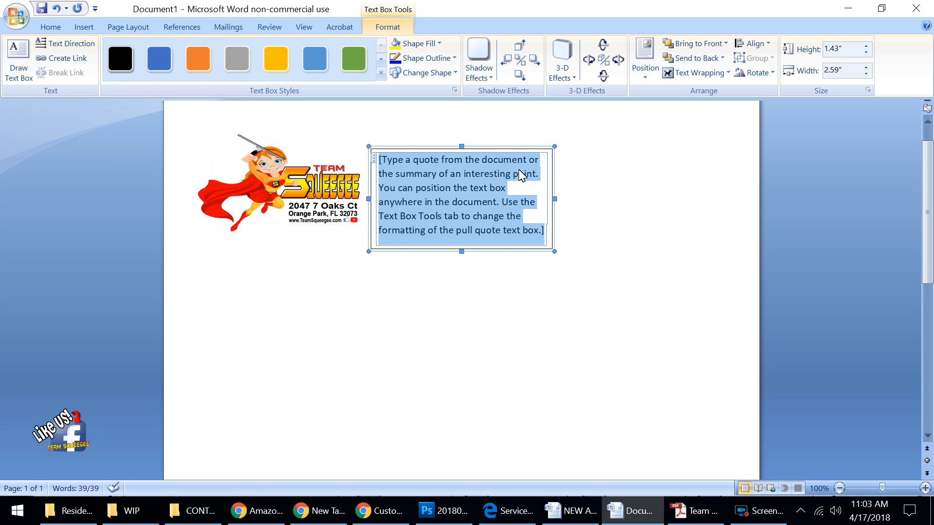
type("Service")
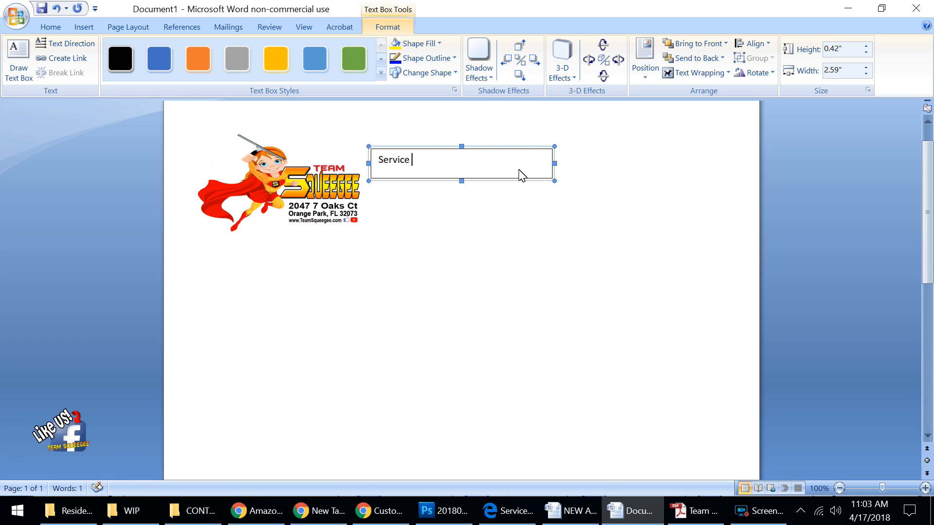
key("BackSpace")
key("BackSpace")
key("BackSpace")
key("BackSpace")
type("SERVICE AGREEMENT")
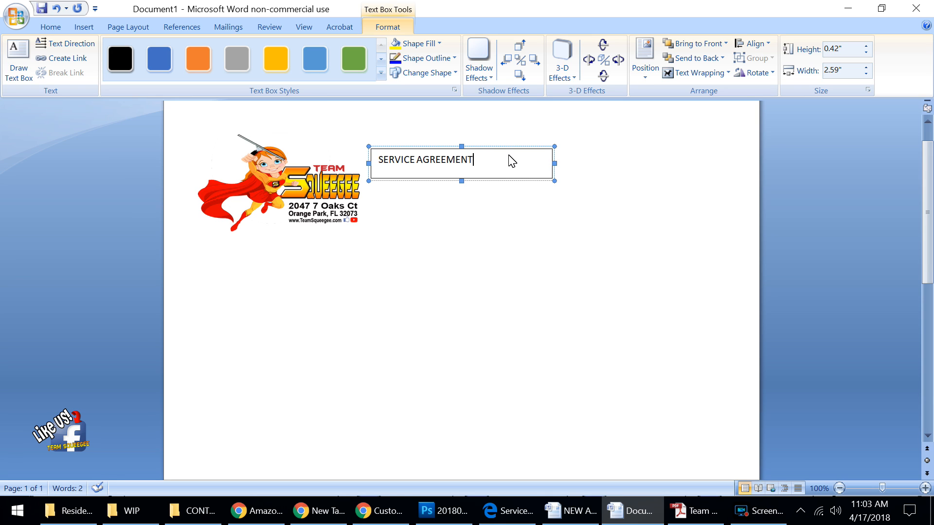
left_click_drag(510, 154, 686, 137)
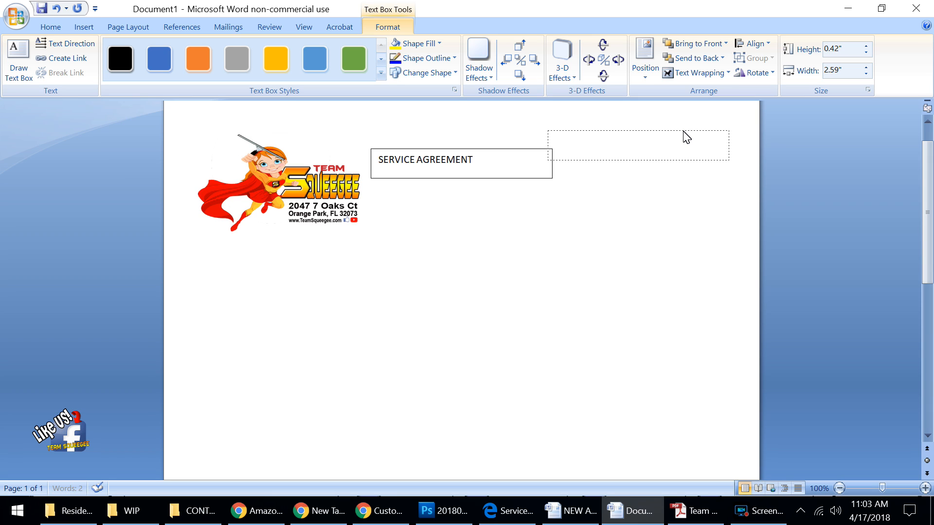
left_click_drag(686, 137, 686, 137)
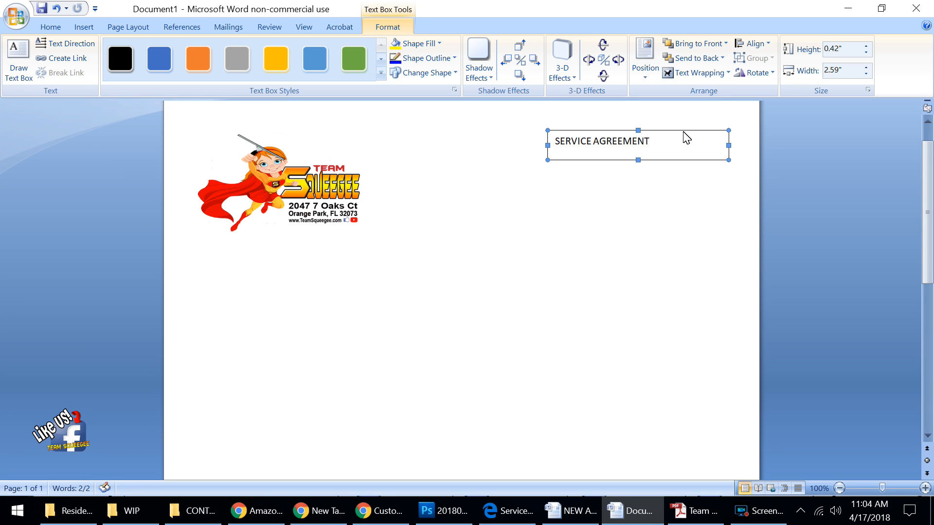
Format the SERVICE AGREEMENT title as bold, size 22, in dark orange.
triple_click(624, 145)
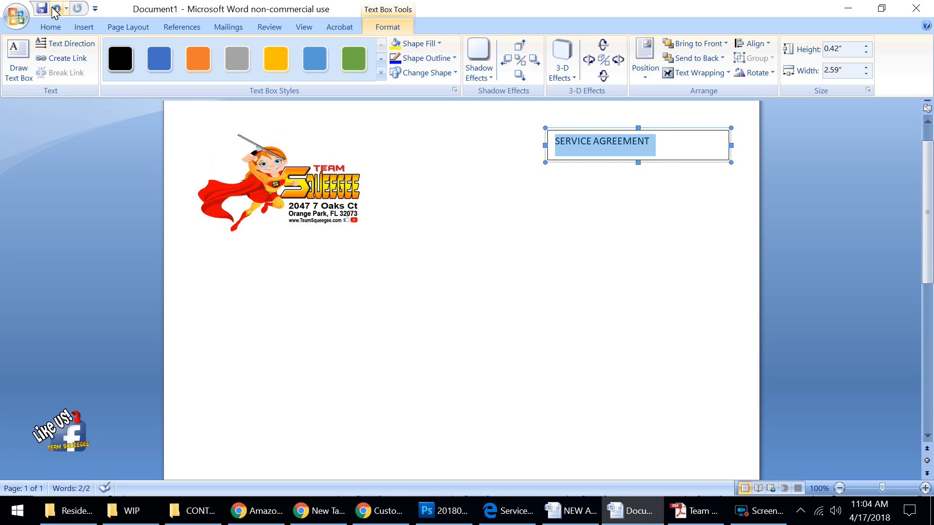
left_click(51, 27)
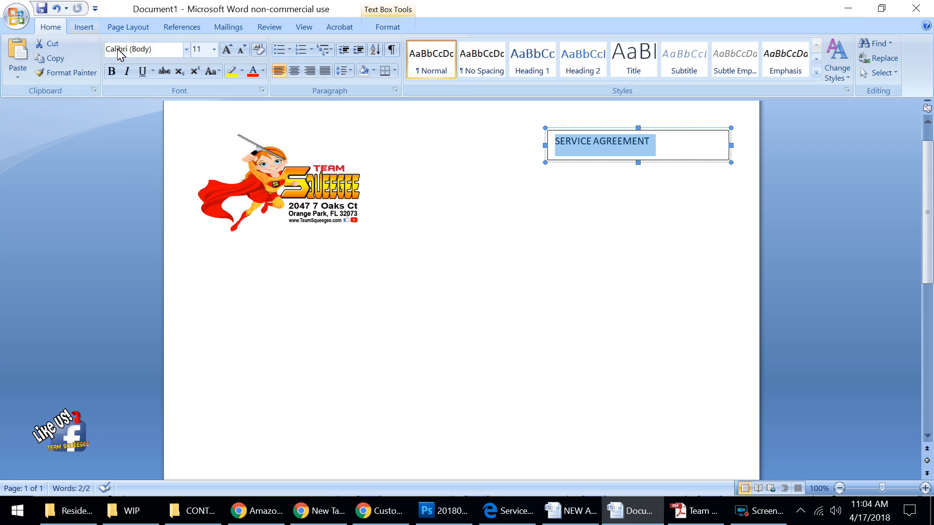
left_click(213, 50)
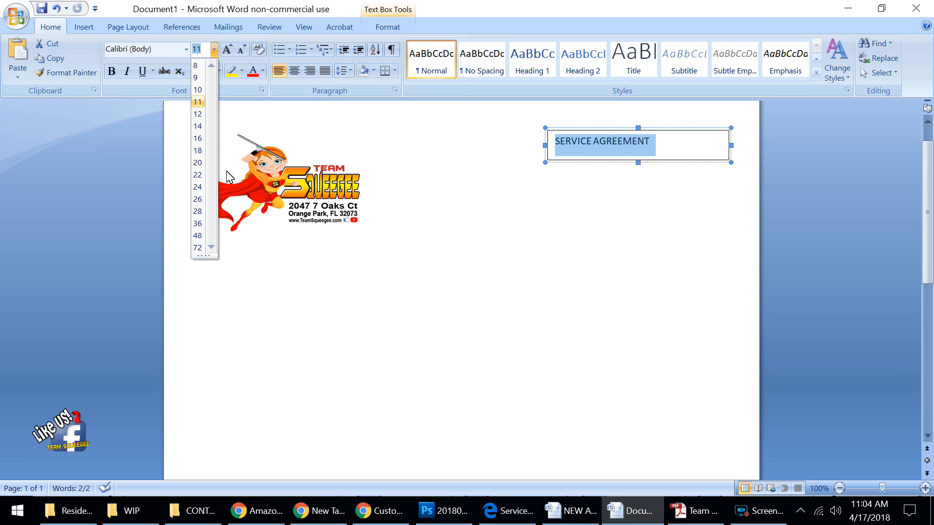
left_click(200, 176)
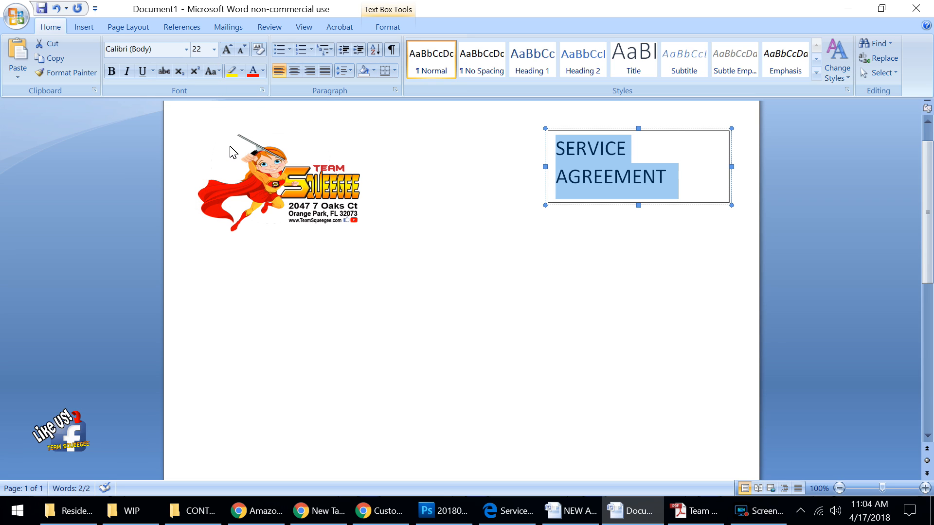
left_click(262, 72)
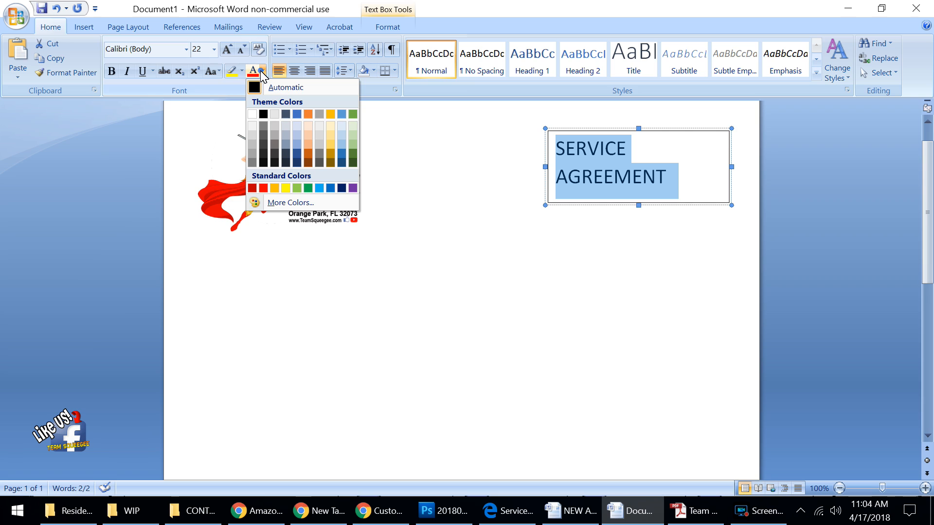
left_click(308, 154)
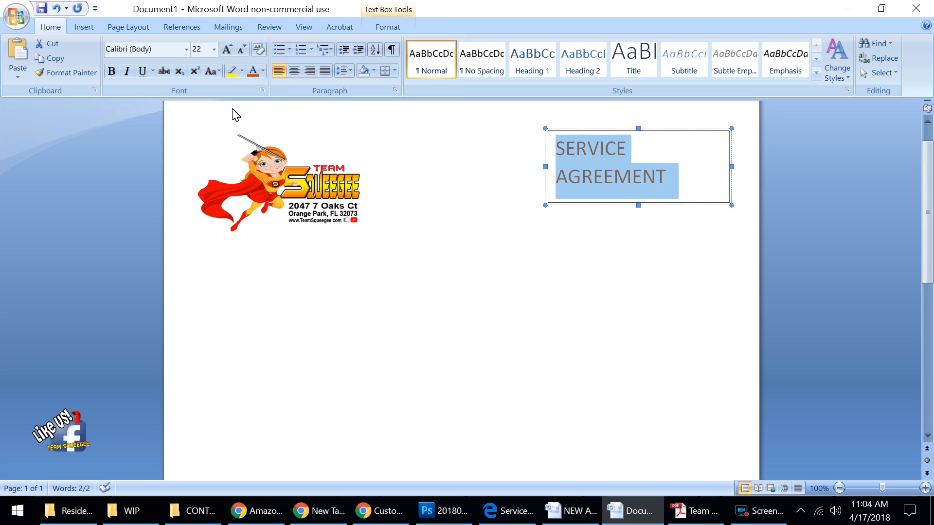
left_click(113, 72)
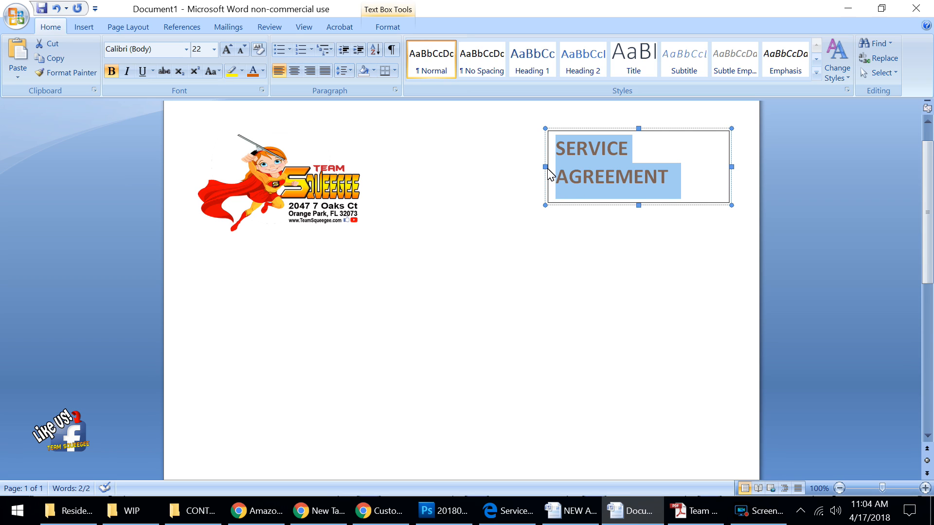
Widen the title's text box leftward so that SERVICE AGREEMENT fits on one line.
left_click_drag(547, 167, 520, 167)
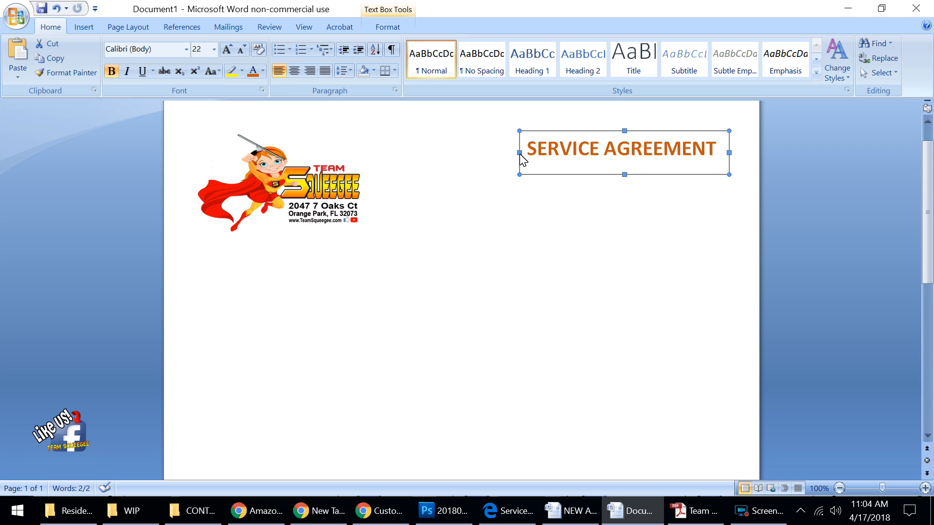
left_click_drag(521, 158, 379, 158)
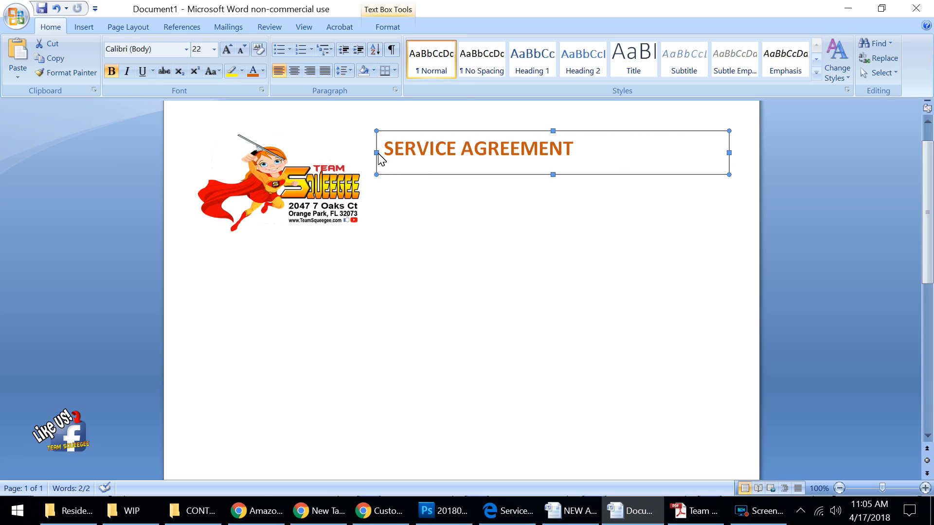
left_click_drag(379, 153, 607, 160)
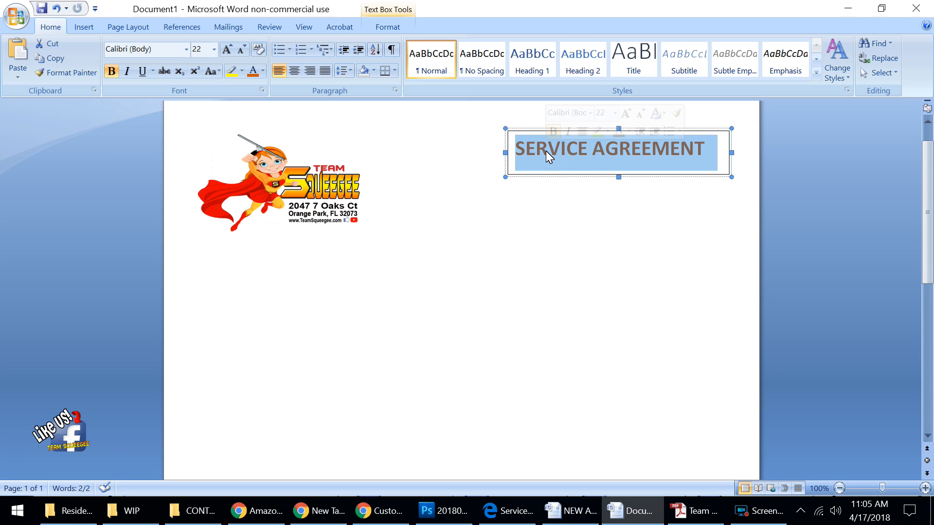
Change the font color of the SERVICE AGREEMENT title to dark blue.
left_click(628, 133)
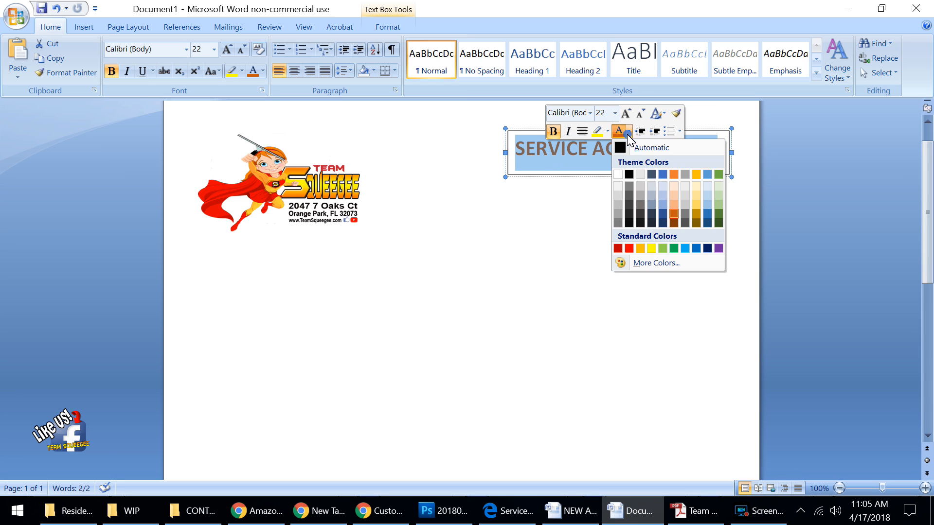
left_click(662, 223)
left_click(617, 206)
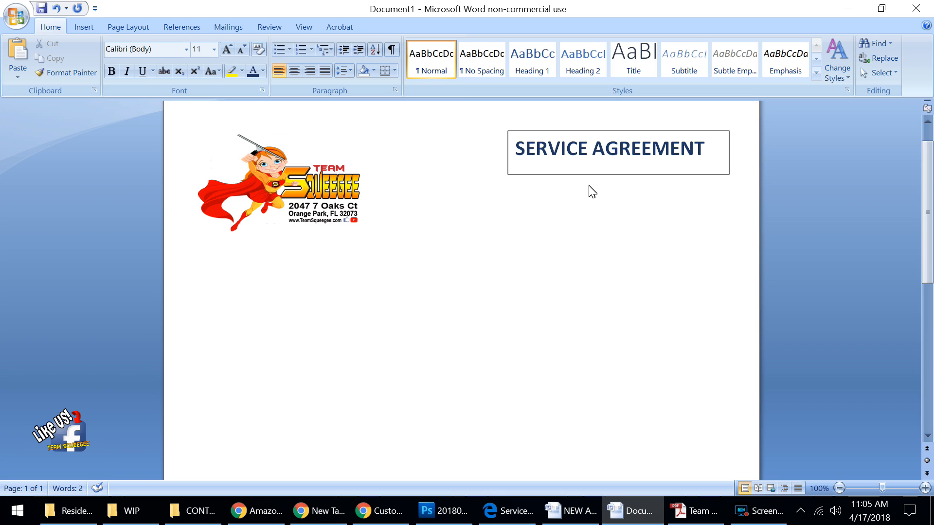
Remove the border of the SERVICE AGREEMENT text box by setting its line color to No Color.
right_click(512, 177)
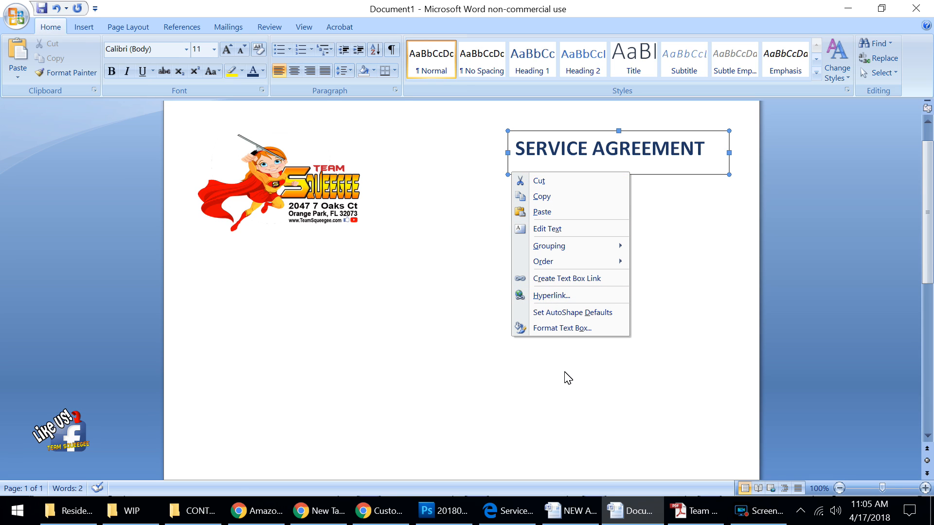
left_click(557, 329)
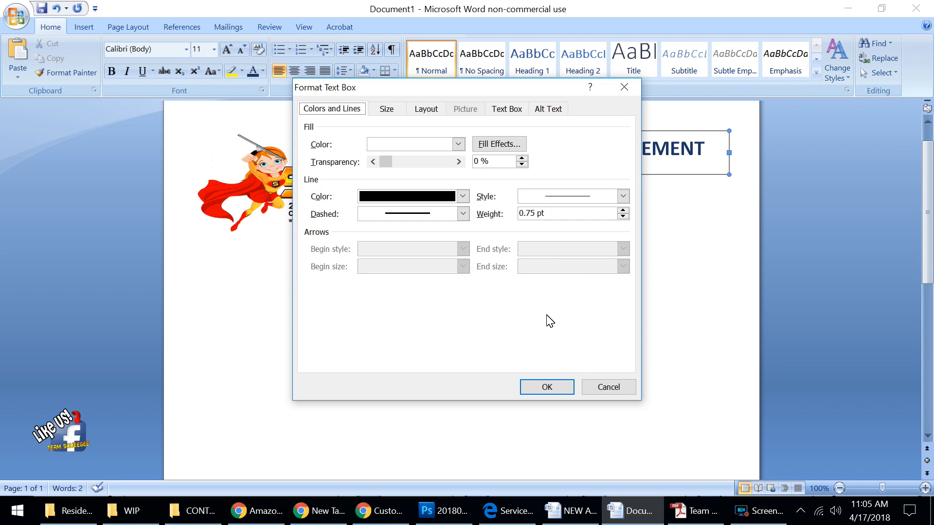
left_click(448, 200)
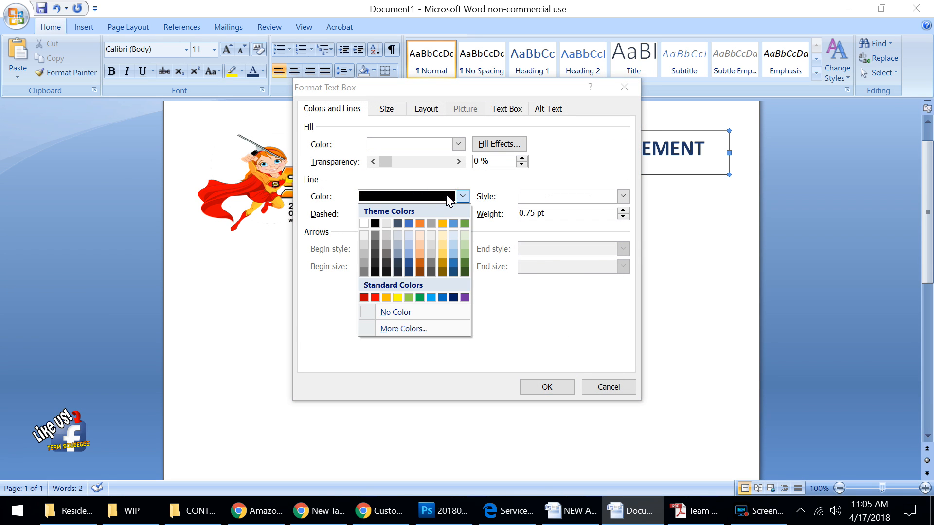
left_click(452, 312)
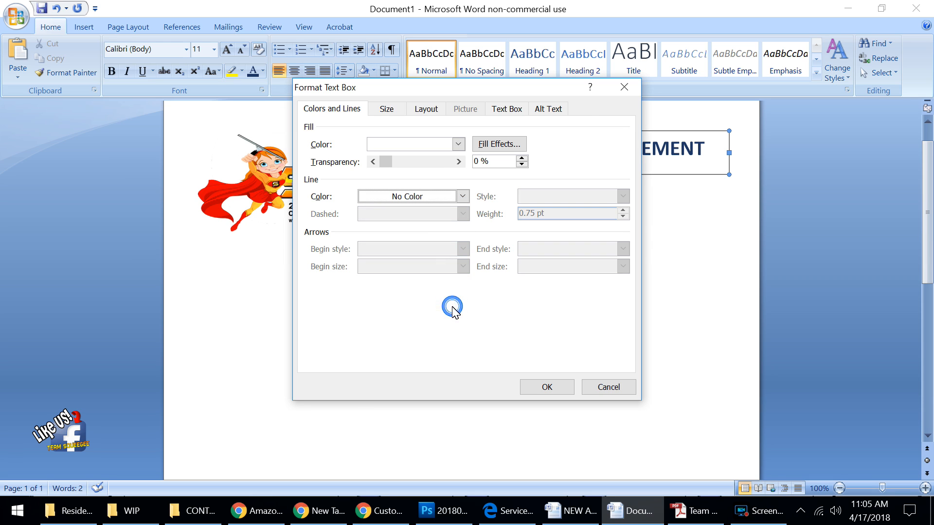
left_click(548, 385)
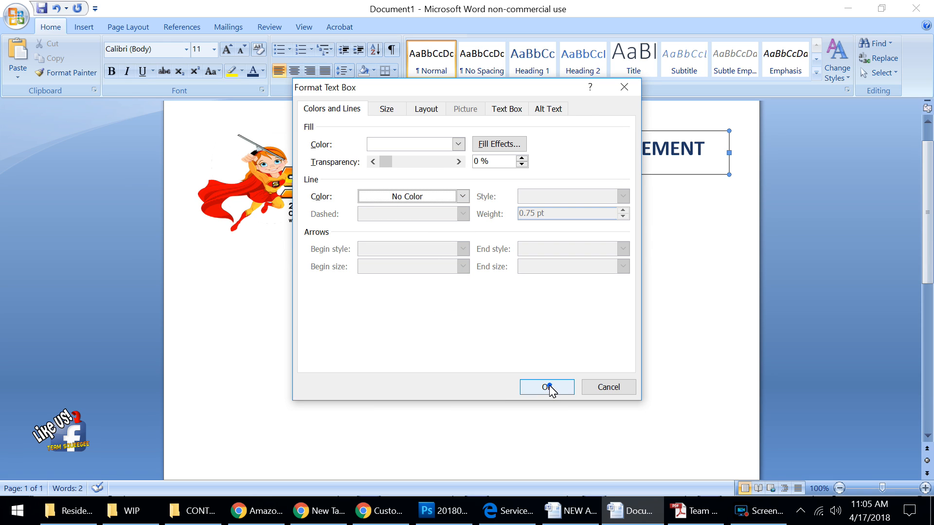
left_click(535, 288)
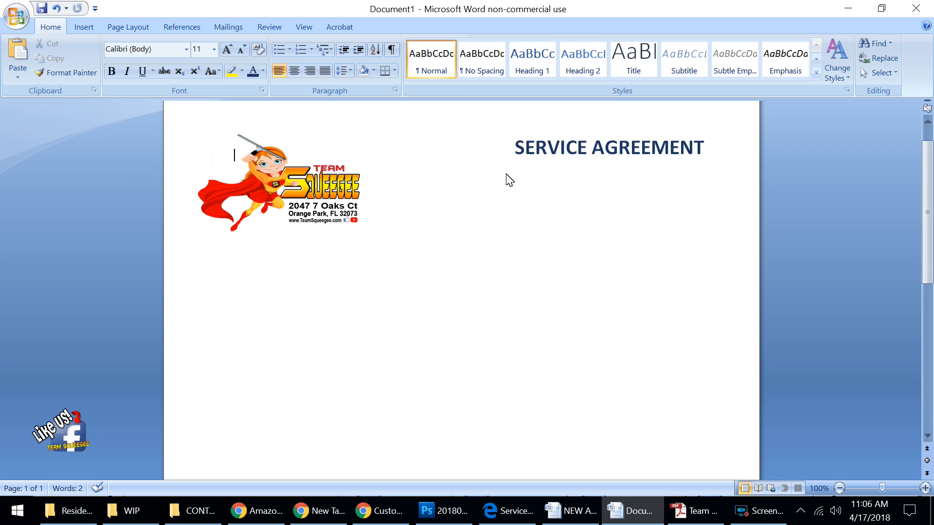
Insert a Simple Text Box and place it directly beneath the SERVICE AGREEMENT title.
left_click(92, 29)
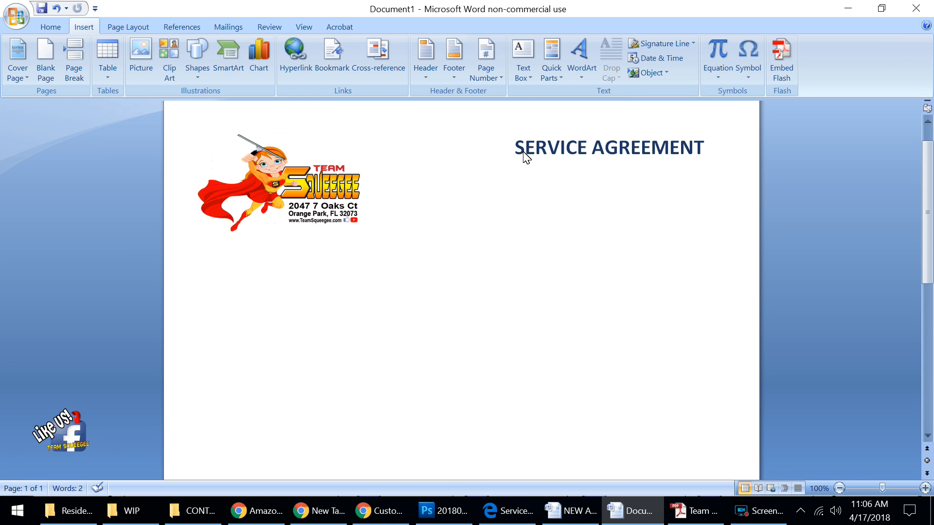
left_click(532, 54)
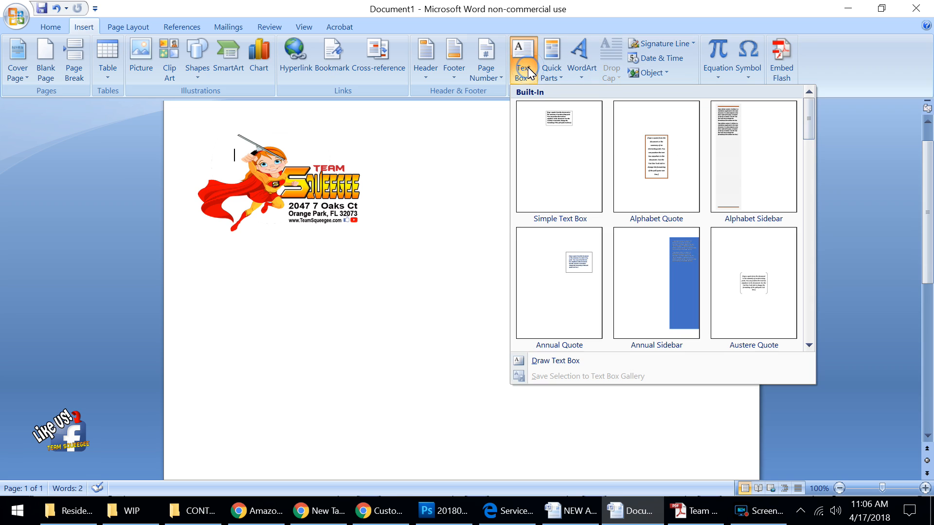
left_click(541, 126)
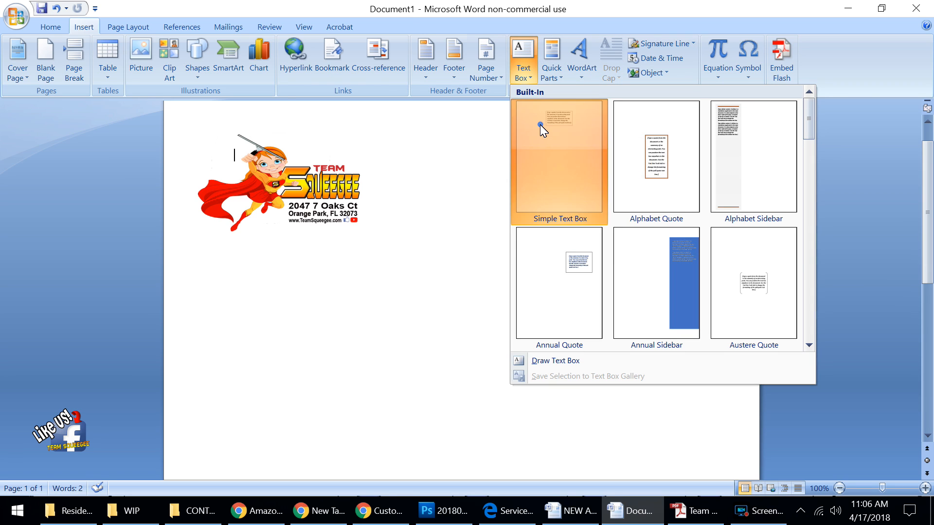
left_click_drag(483, 145, 629, 160)
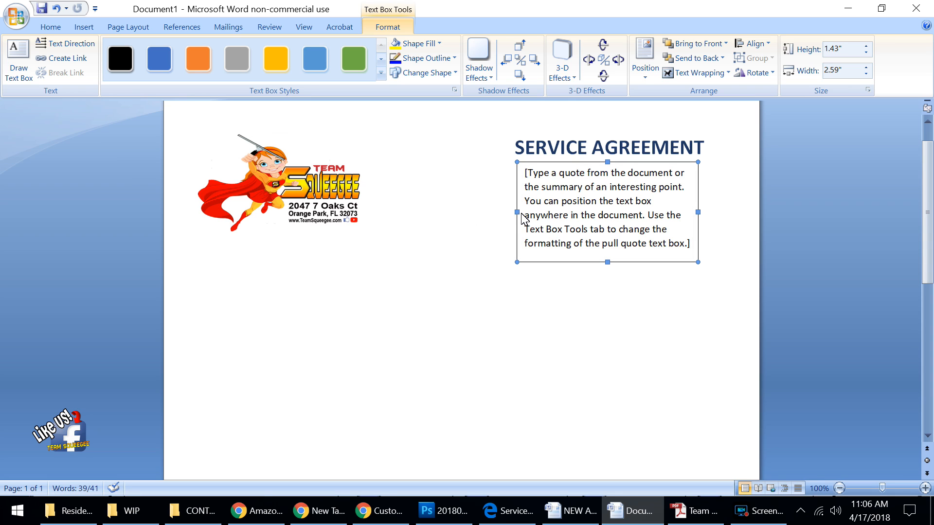
Widen the new text box leftward to about 2.91" and clear its placeholder text.
left_click_drag(517, 212, 495, 216)
left_click(548, 200)
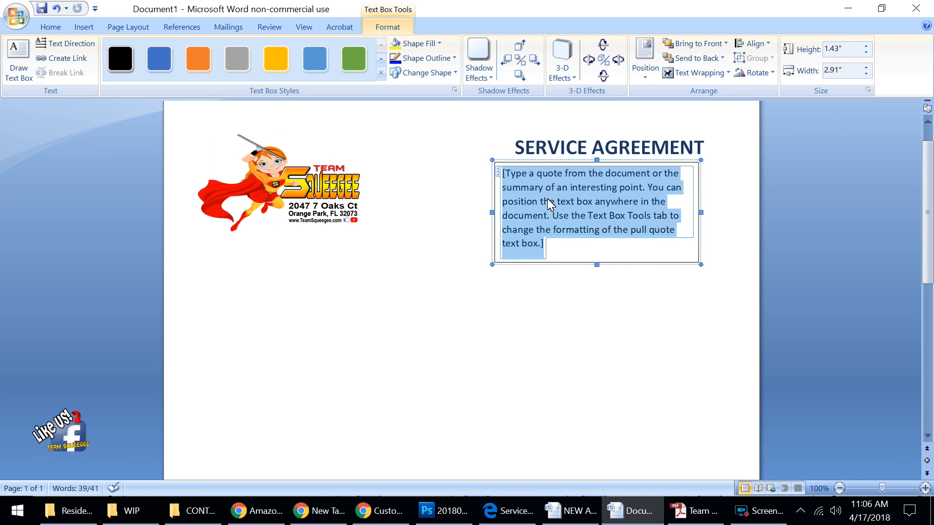
key("Delete")
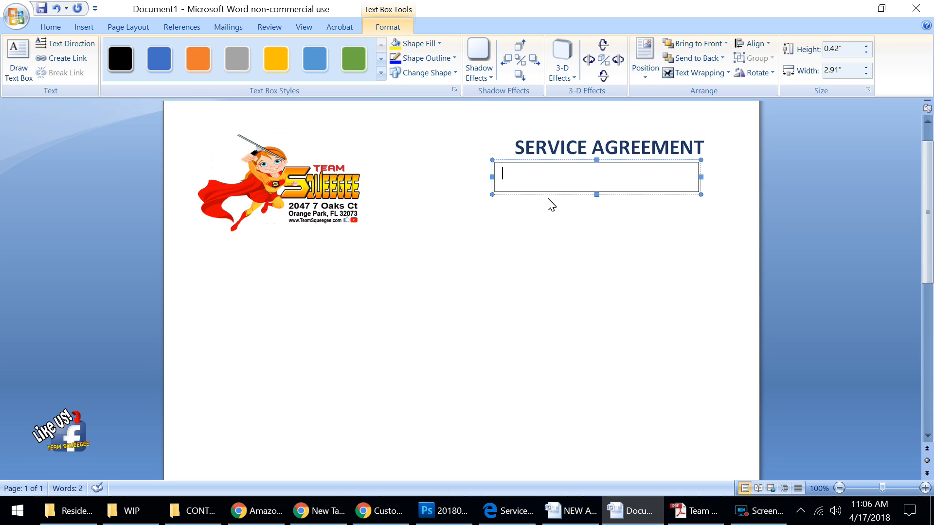
type("DAT")
key("BackSpace")
key("BackSpace")
Insert a table with two columns and two rows inside the text box beneath the title.
left_click(80, 29)
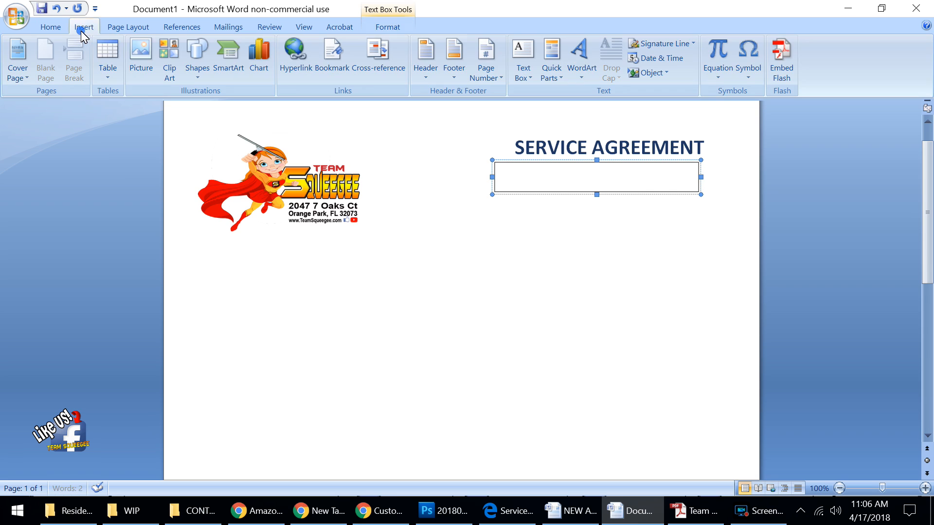
left_click(110, 57)
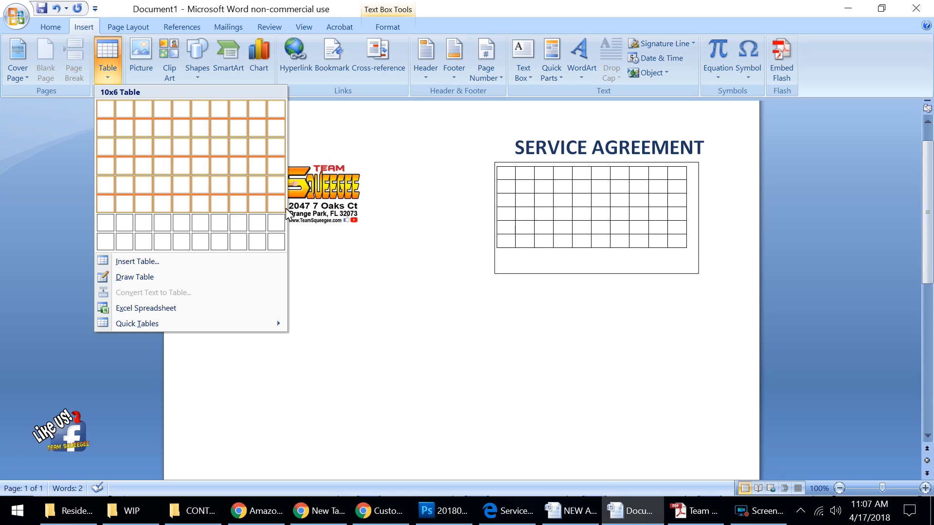
left_click(126, 129)
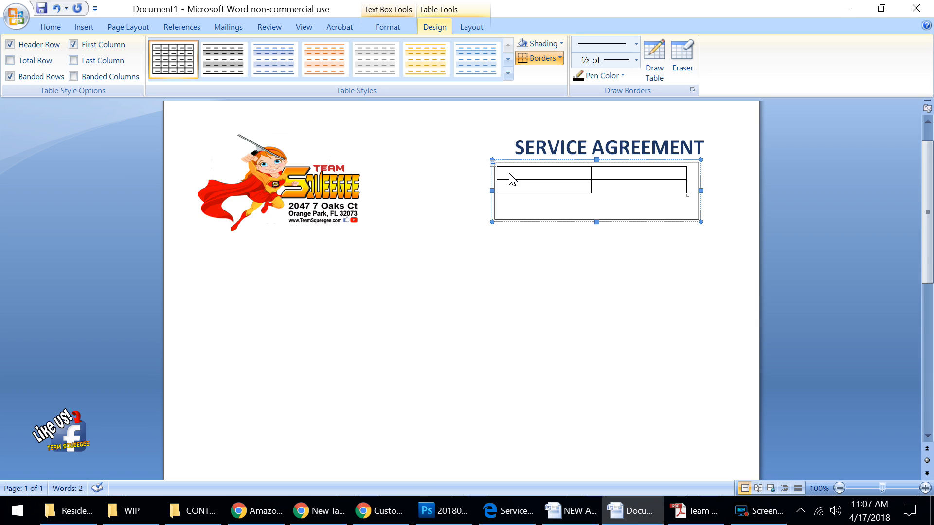
Label the two rows in the table's first column DATE and ACCOUNT #.
type("DATE")
left_click(517, 190)
type("ACCOUNT")
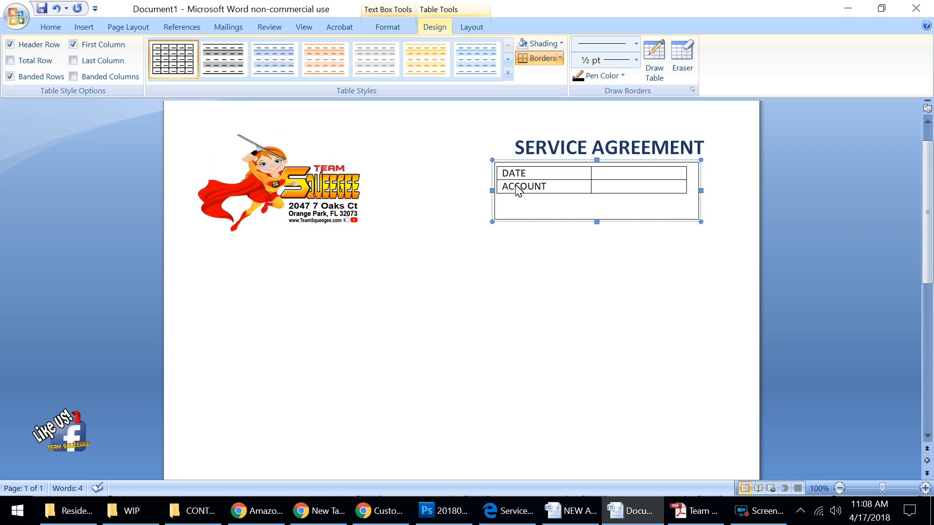
type(" #")
Narrow the table's label column so that it just fits ACCOUNT #, widening the blank entry column.
mouse_move(591, 175)
left_mouse_down()
mouse_move(561, 181)
mouse_move(663, 181)
left_mouse_up()
left_click_drag(664, 177, 561, 175)
left_click(587, 188)
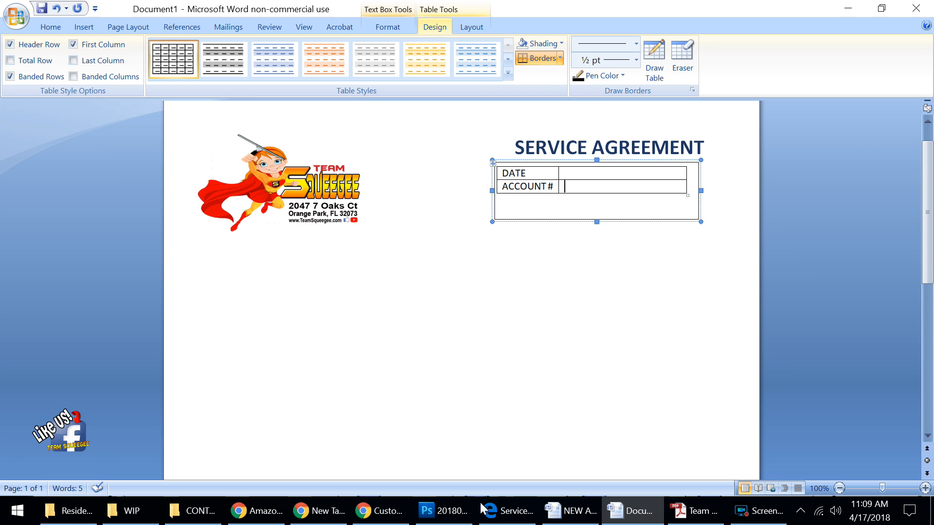
Switch to Edge to examine the DATE box in the ServiceAgreement111.pdf header, and return to the new Word document.
mouse_move(481, 512)
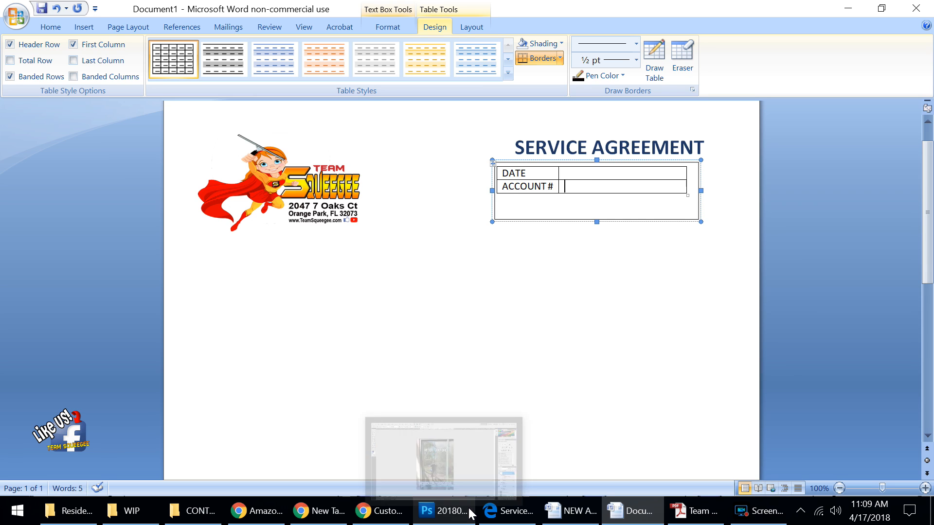
left_click(523, 515)
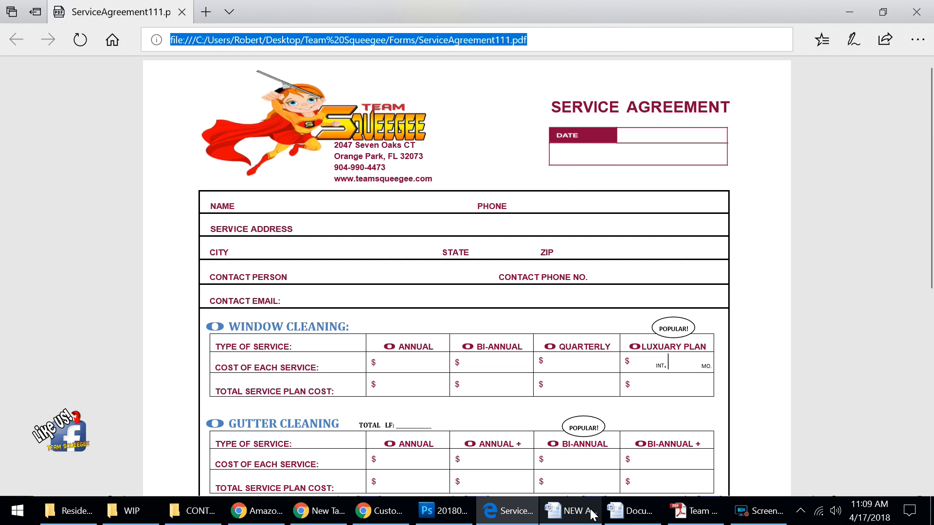
mouse_move(621, 514)
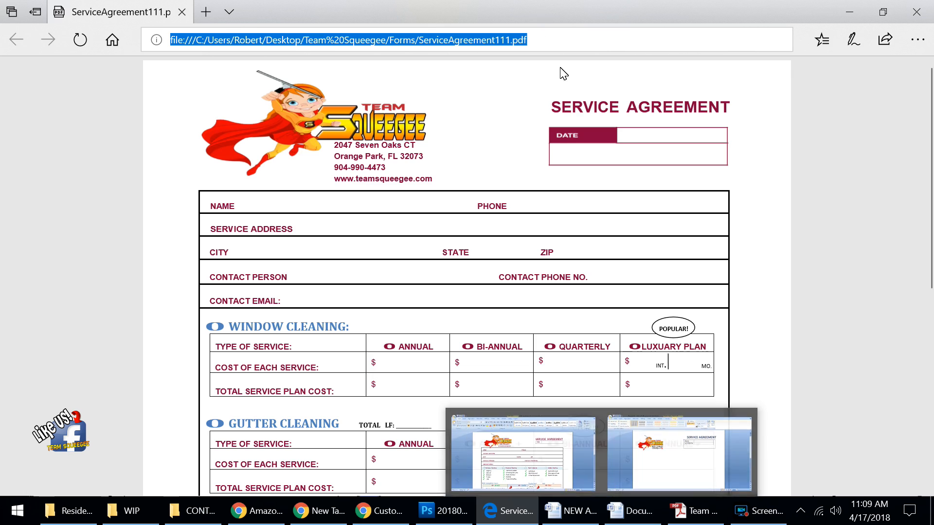
left_click(617, 462)
left_click(556, 281)
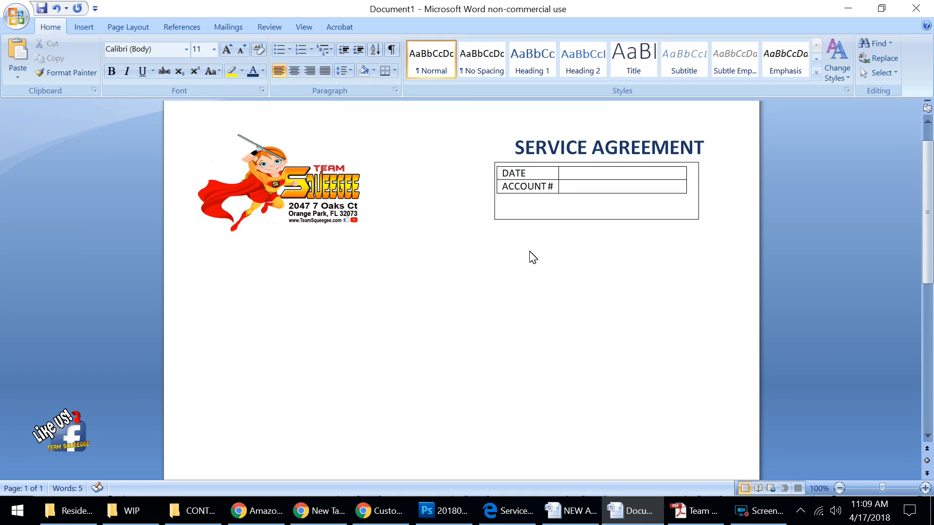
Shade the DATE cell with a light blue fill, applied to the cell only.
left_click(502, 180)
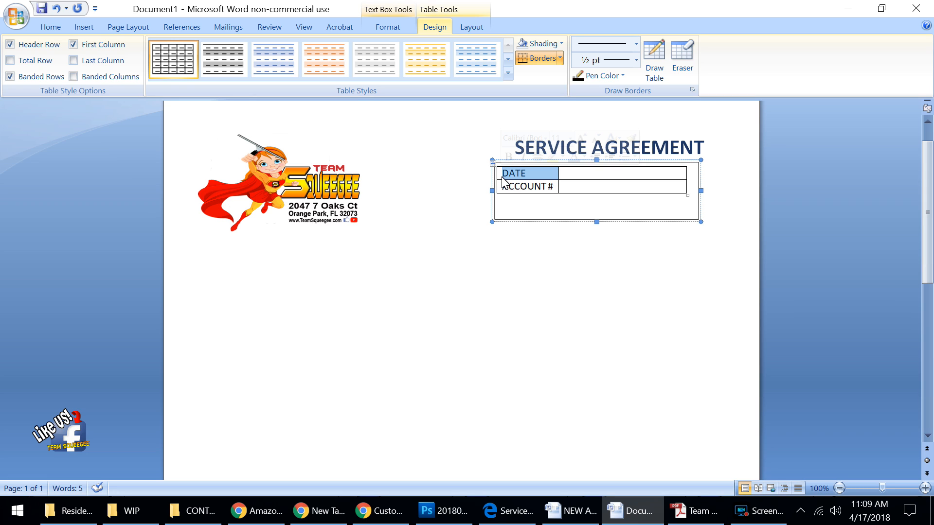
right_click(503, 182)
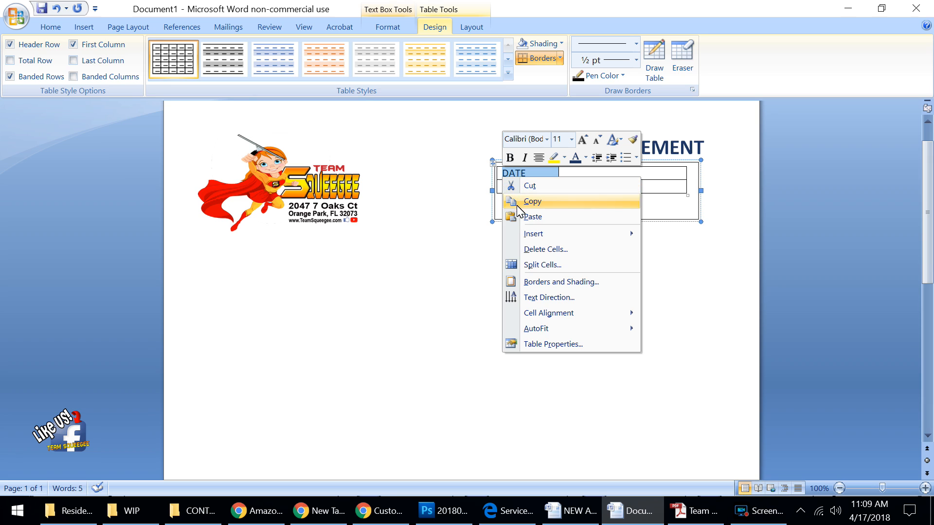
left_click(546, 287)
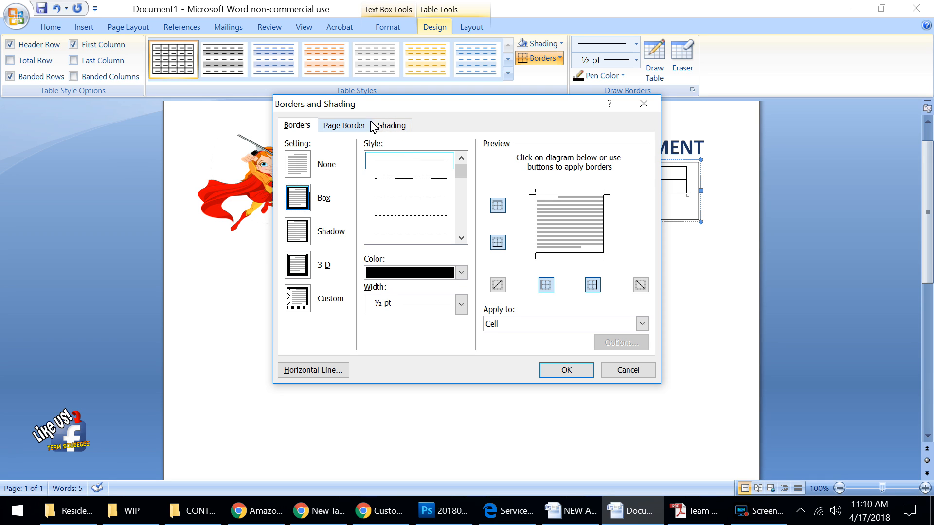
left_click(385, 130)
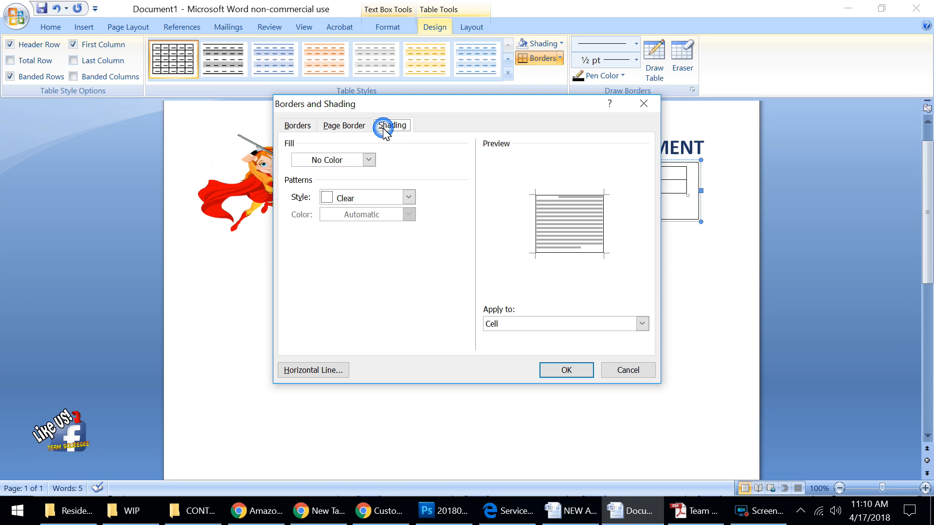
left_click(369, 162)
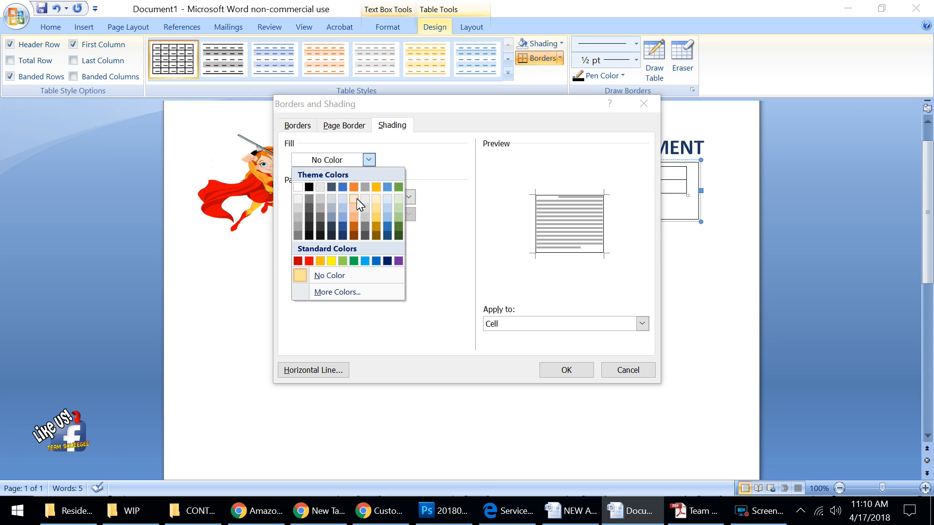
left_click(389, 215)
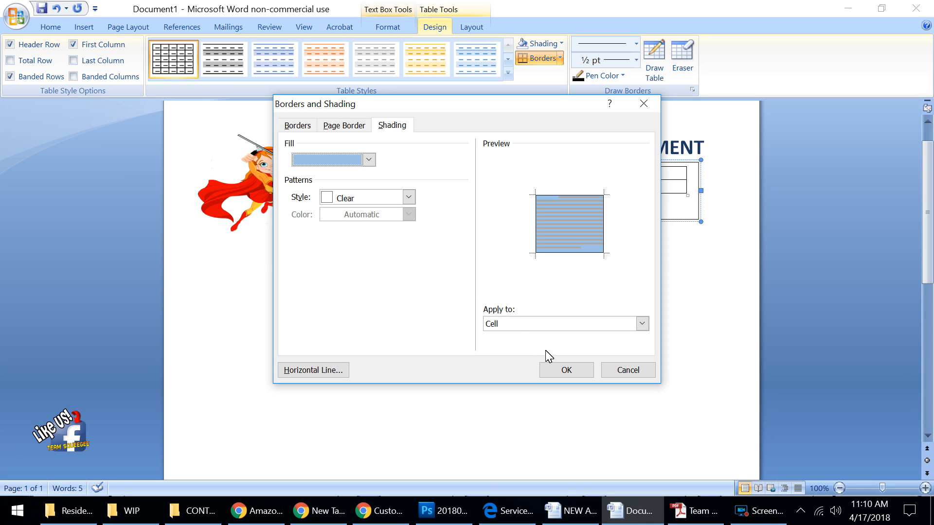
left_click(566, 370)
left_click(541, 284)
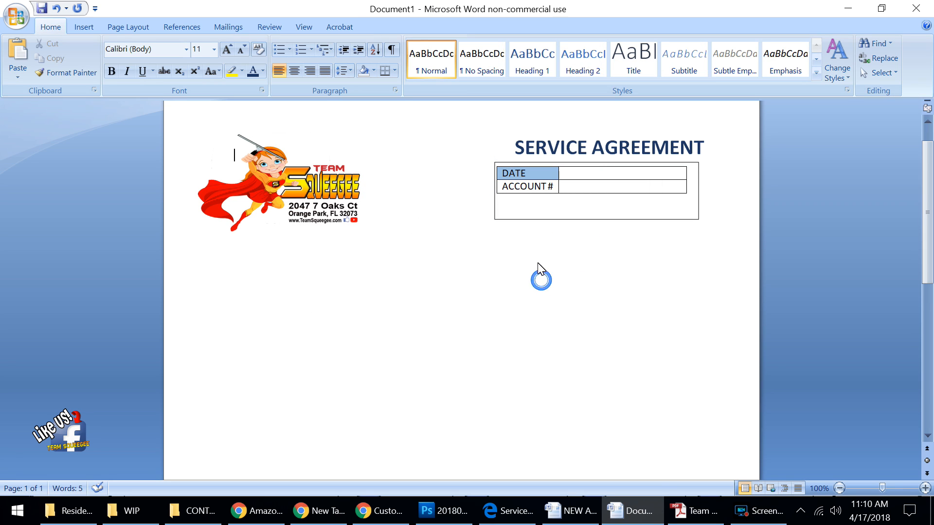
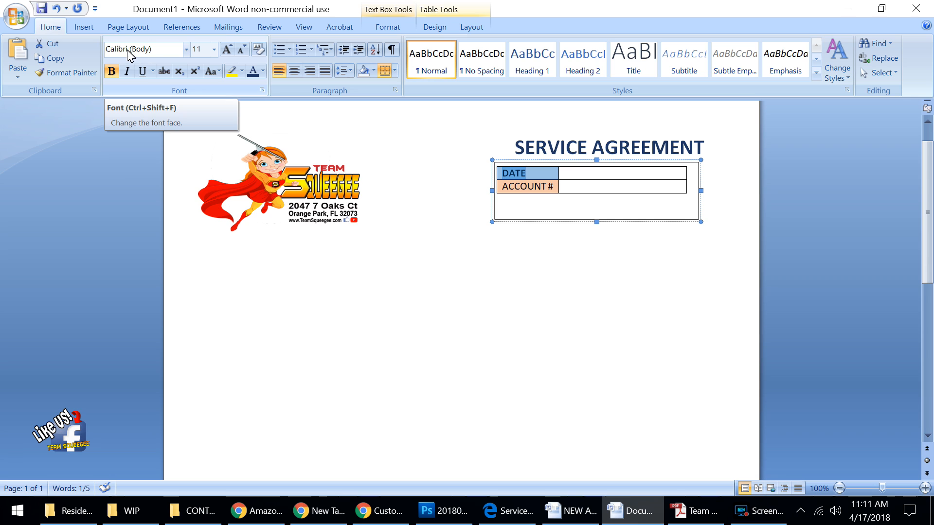
Set the DATE and ACCOUNT # labels in the Agency FB font, making ACCOUNT # bold.
left_click(187, 52)
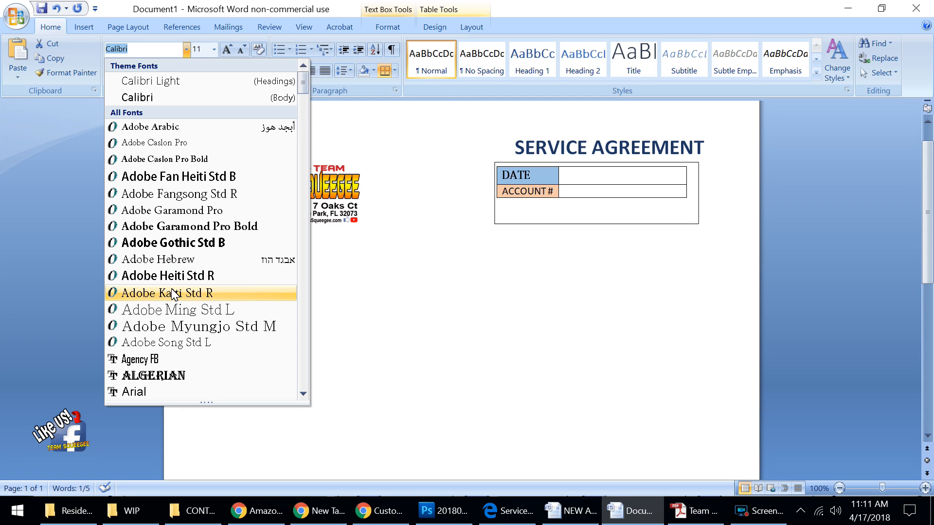
left_click(178, 361)
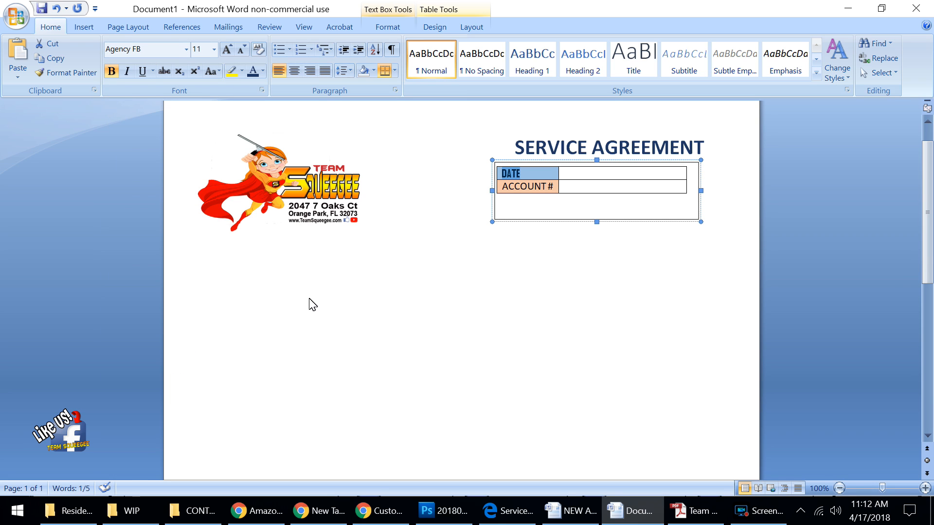
double_click(525, 190)
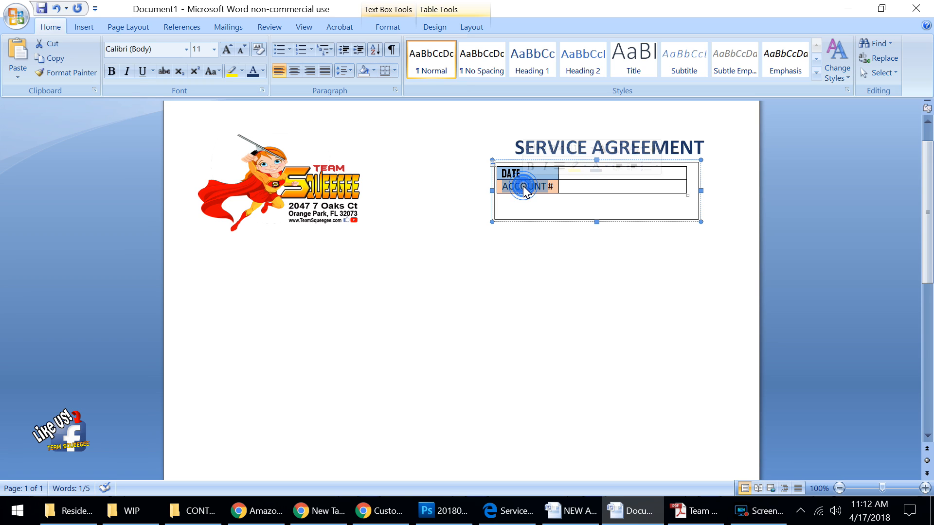
left_click(553, 188)
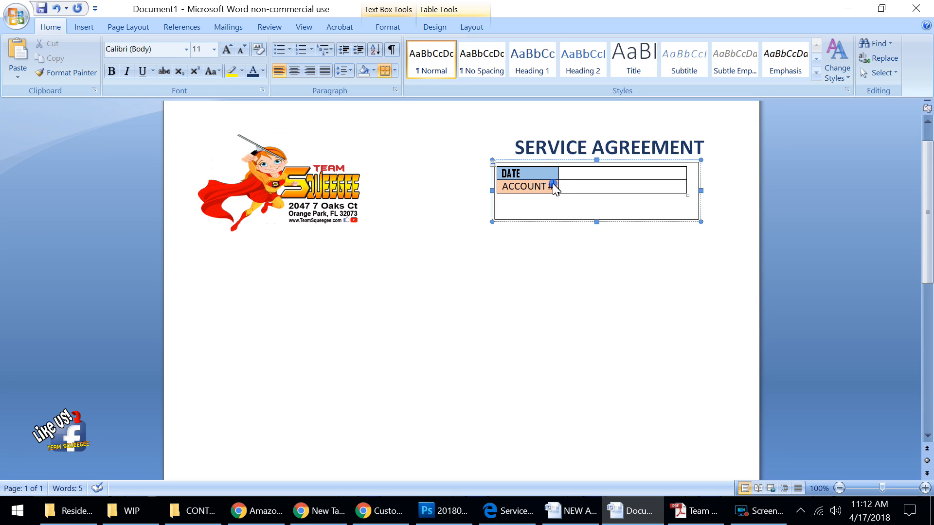
left_click_drag(555, 188, 548, 189)
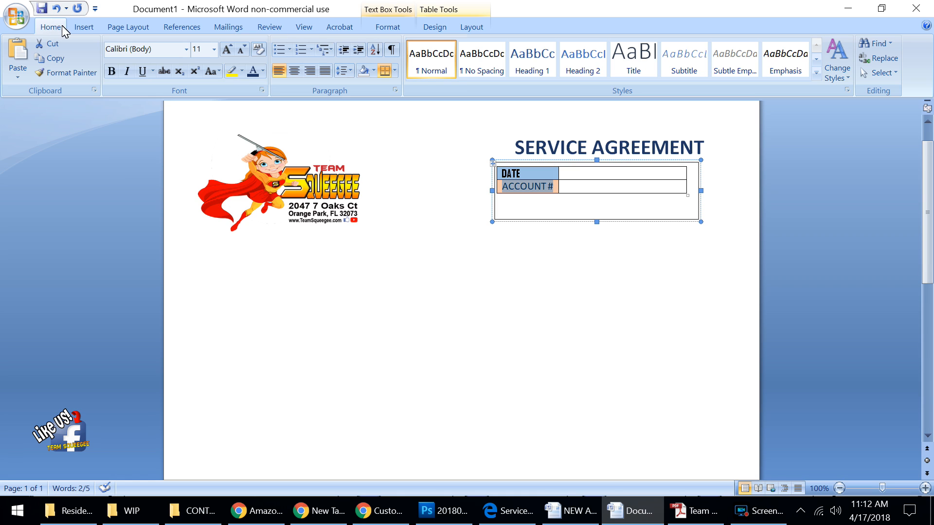
left_click(111, 72)
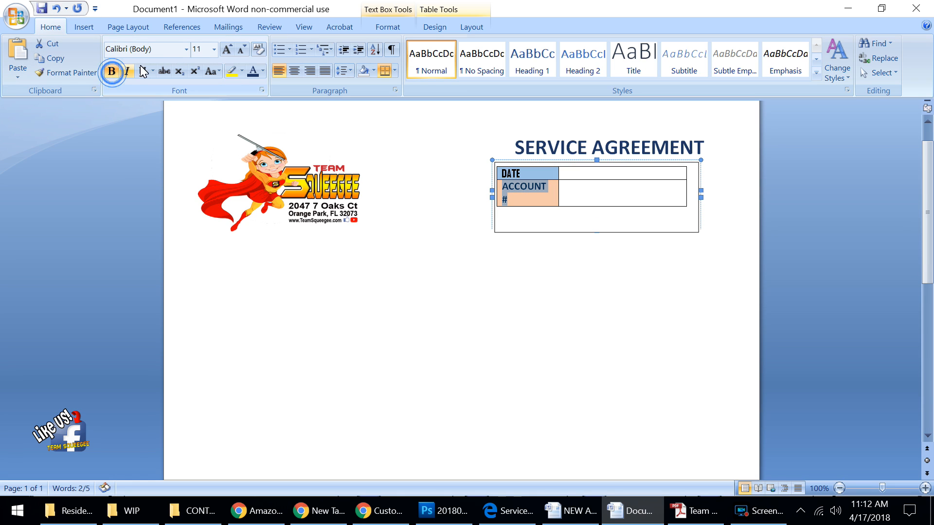
left_click(186, 50)
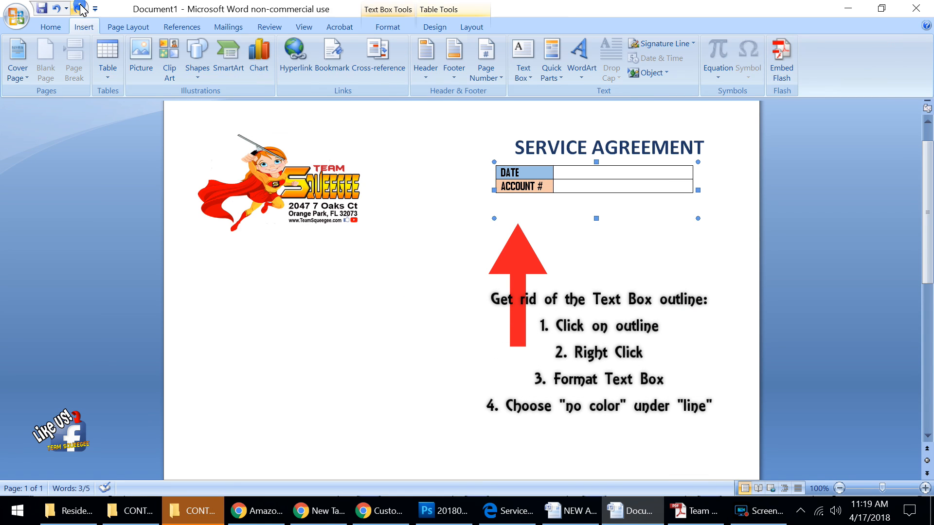
left_click(250, 359)
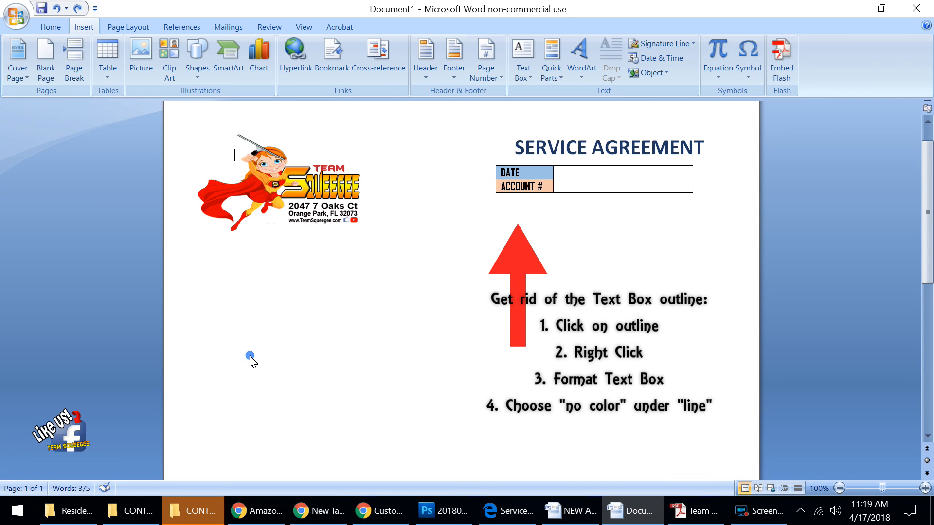
left_click(399, 269)
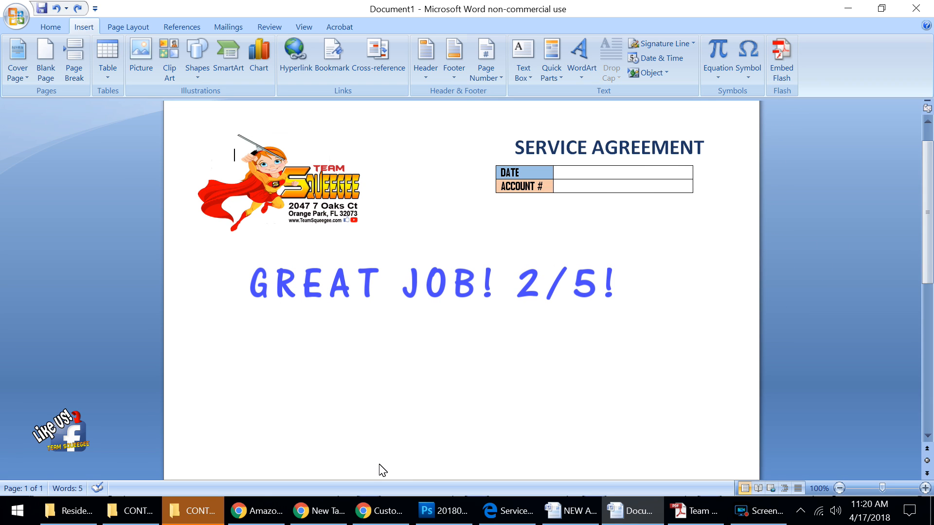
Switch to ServiceAgreement111.pdf in Edge and examine the layout of its customer details, service tables and terms sections.
left_click(507, 510)
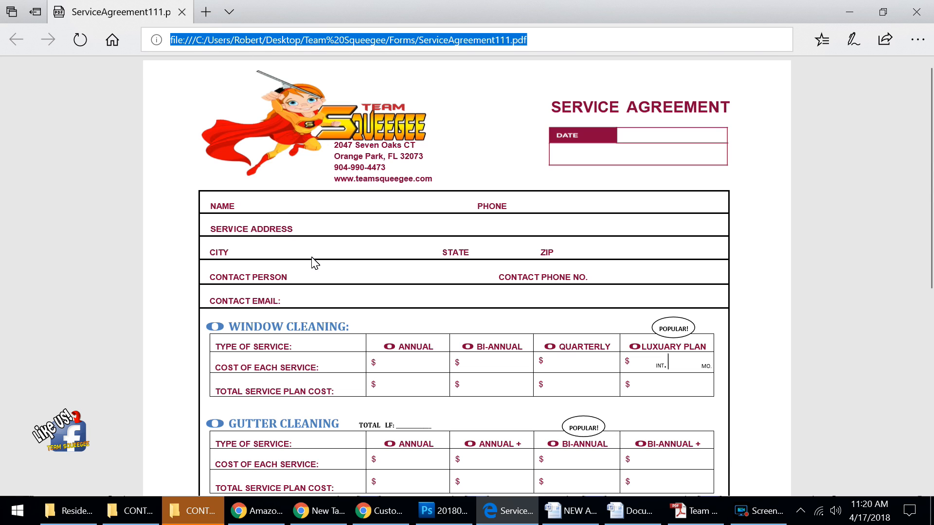
scroll(313, 265, "down", 2)
scroll(312, 265, "down", 5)
scroll(313, 264, "up", 7)
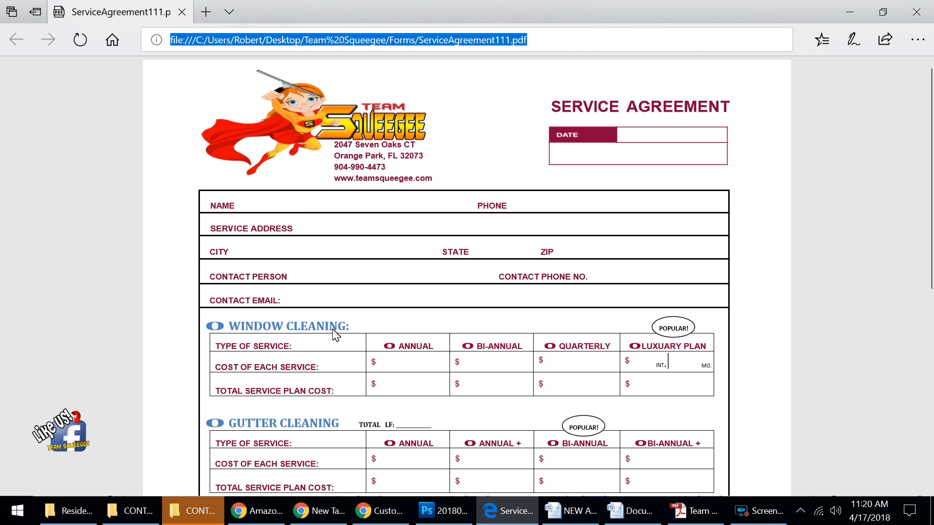
scroll(327, 222, "down", 5)
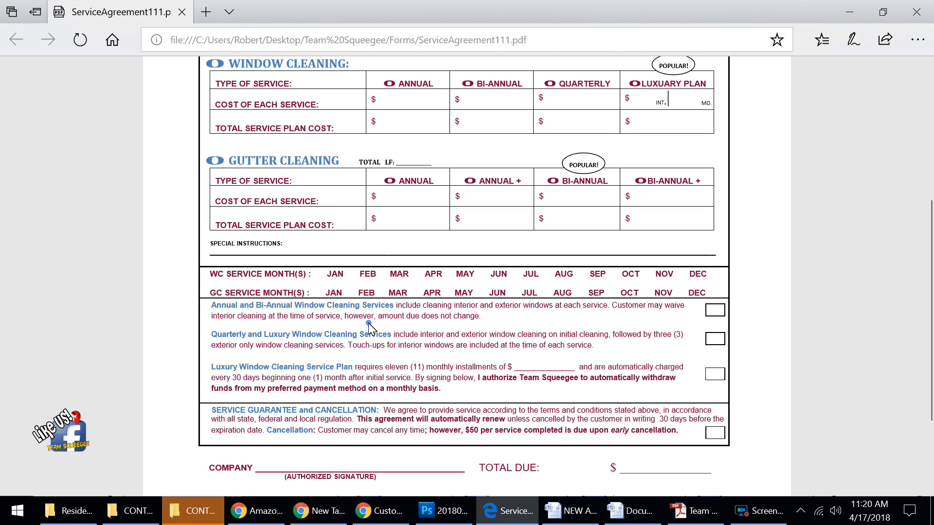
Review the service months, terms and signature sections of ServiceAgreement111.pdf, and return to the new Word document.
scroll(370, 330, "down", 1)
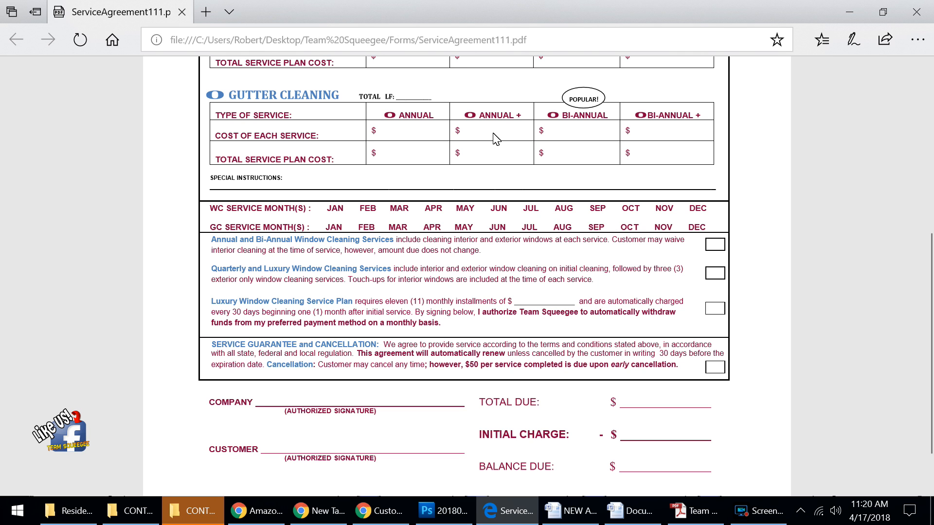
scroll(435, 218, "up", 1)
scroll(434, 217, "up", 5)
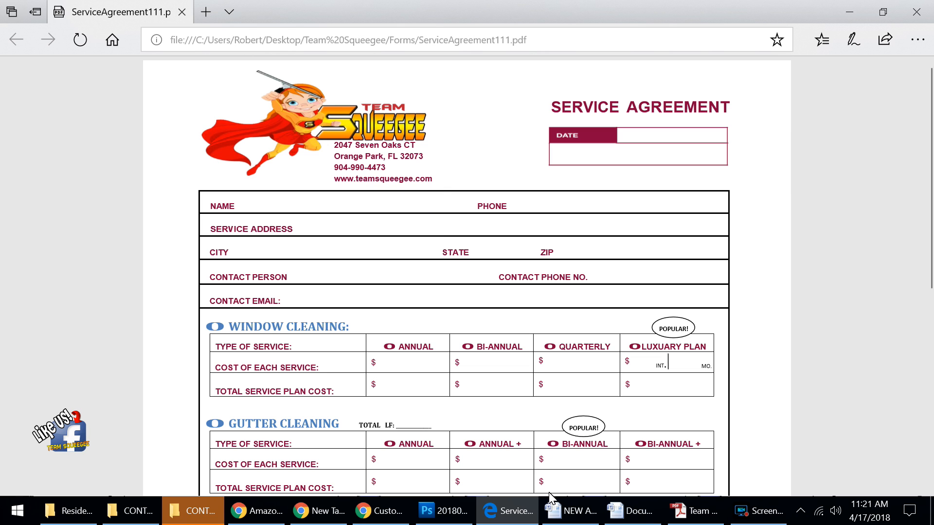
left_click(616, 514)
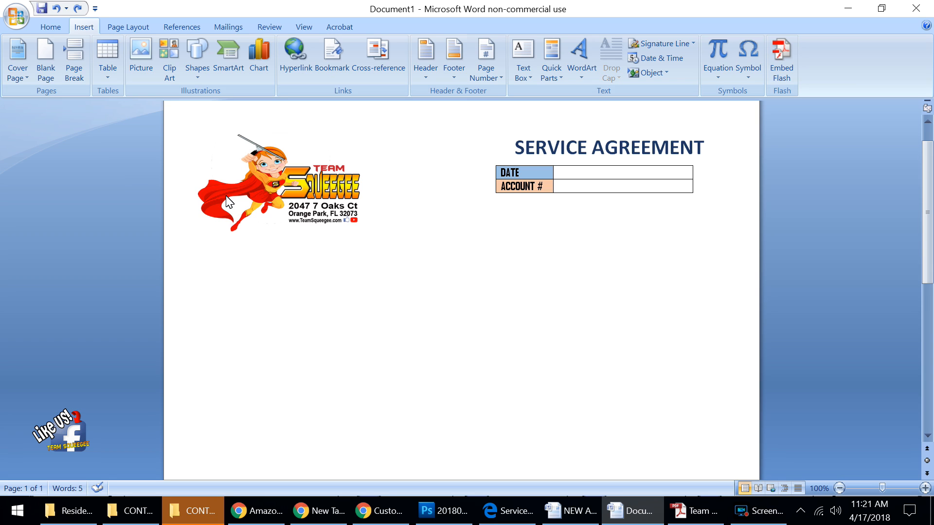
Insert blank lines at the start of the document to bring the insertion point down for the body below the header.
left_click(235, 272)
left_click(231, 278)
left_click(235, 279)
key("Return")
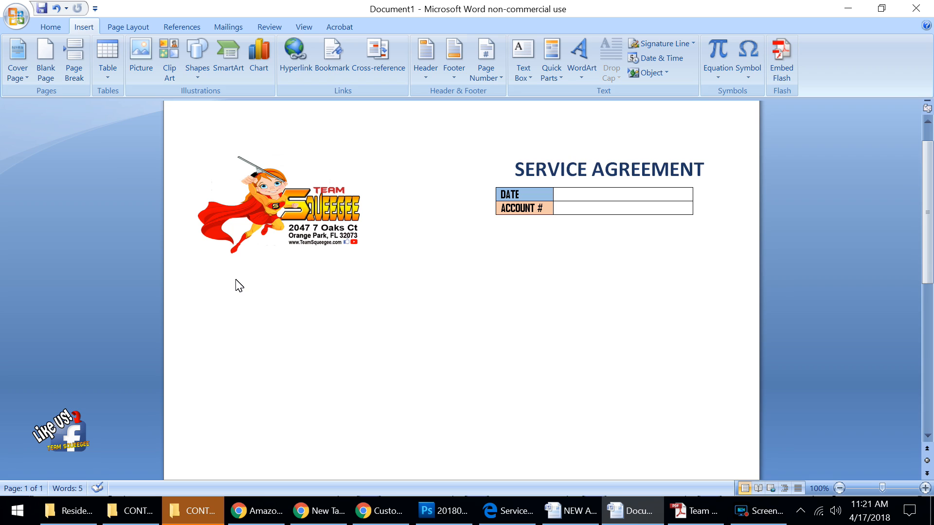
key("Return")
key("Return")
key("Return")
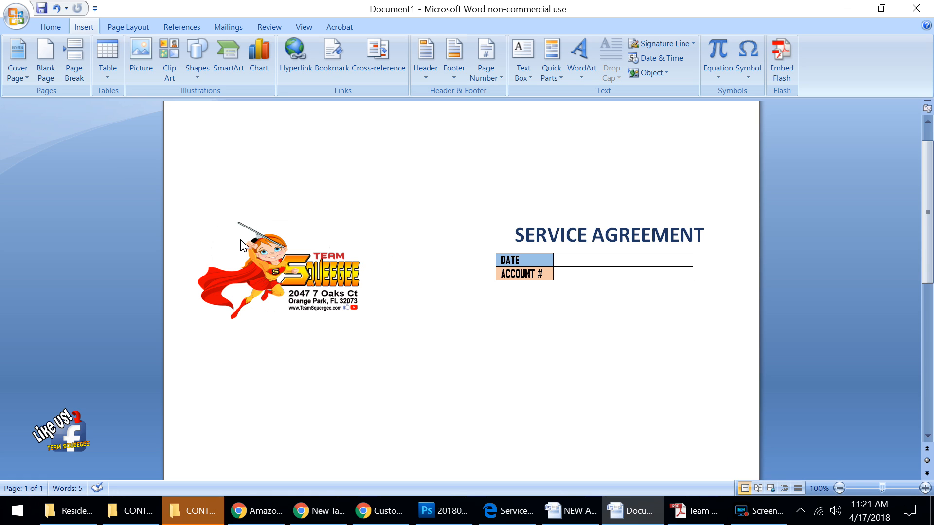
key("Return")
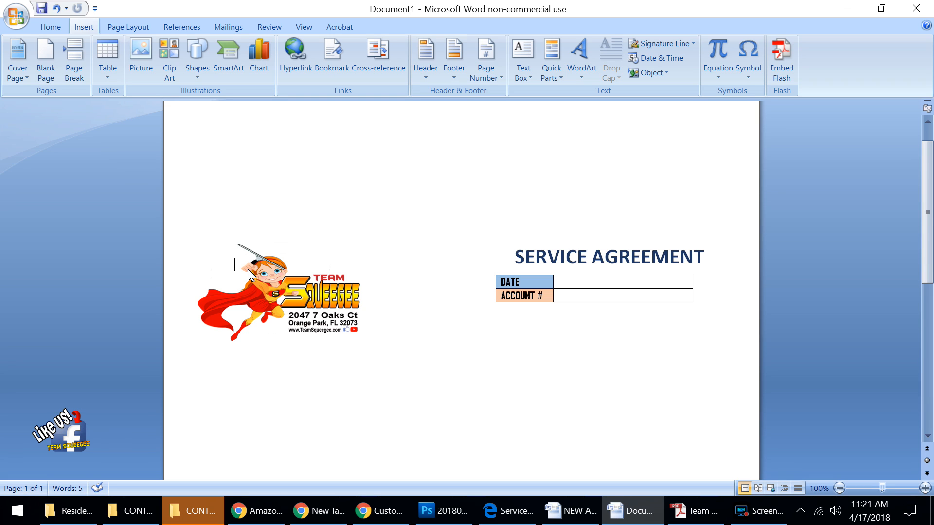
Move the Team Squeegee logo's text box back up to the top of the page.
left_click(322, 282)
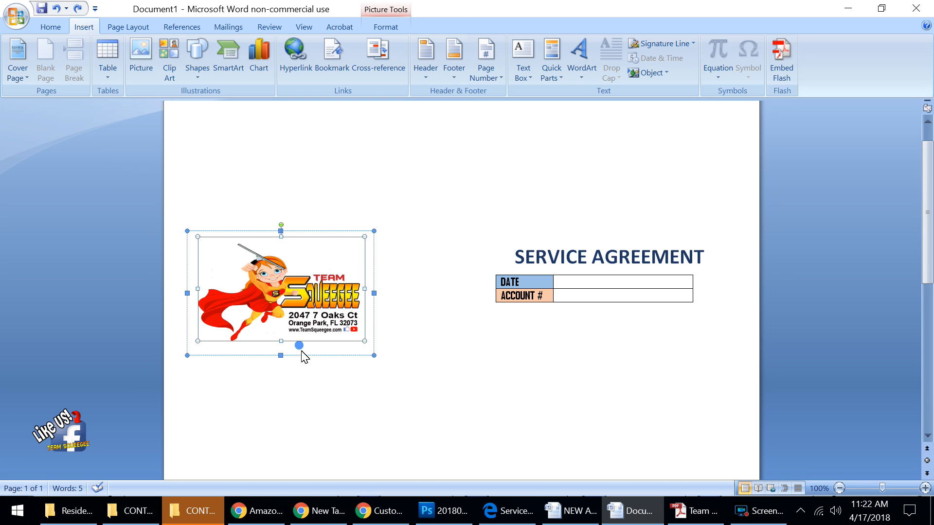
left_click(312, 373)
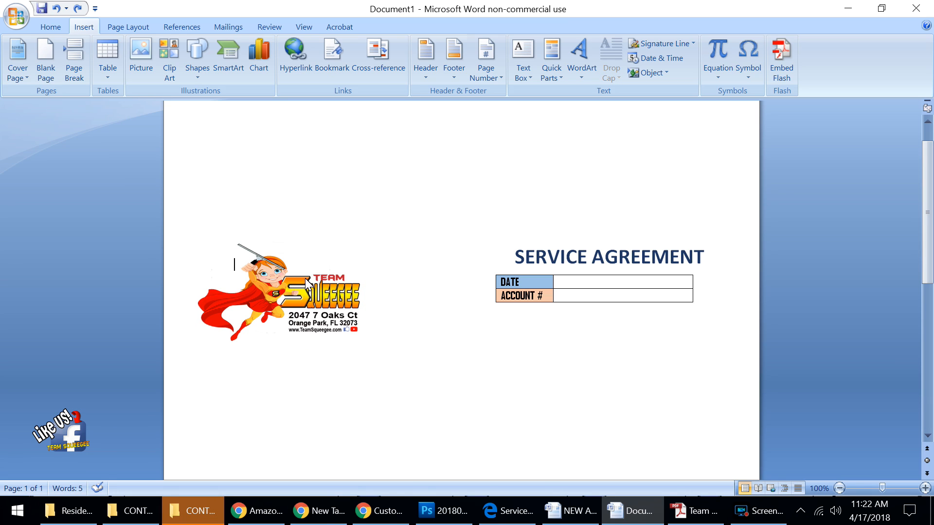
left_click(287, 296)
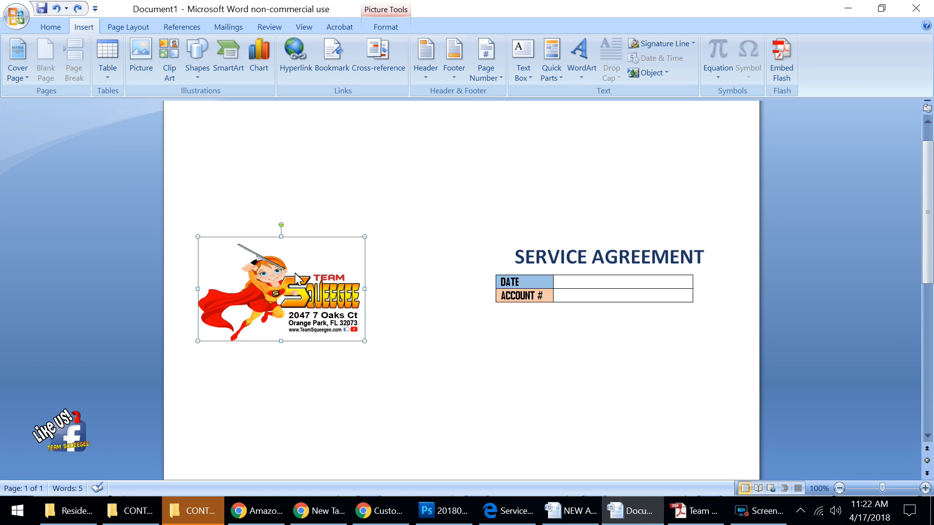
left_click(329, 353)
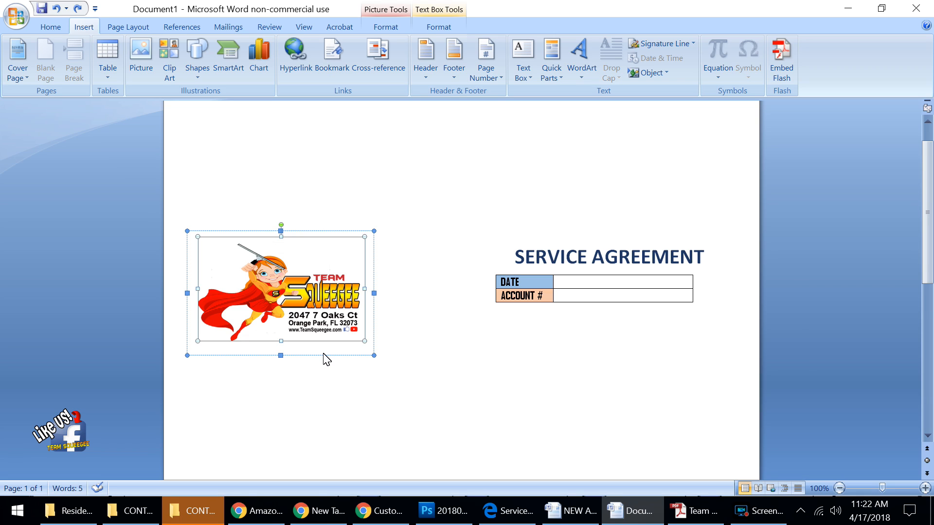
left_click_drag(327, 359, 327, 238)
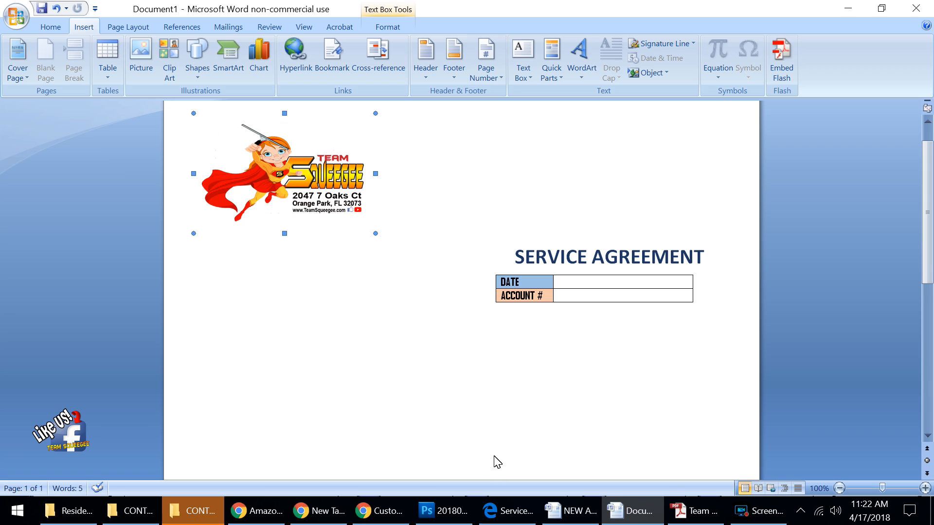
Move the SERVICE AGREEMENT title's text box up level with the top of the logo.
left_click(530, 240)
left_click(529, 244)
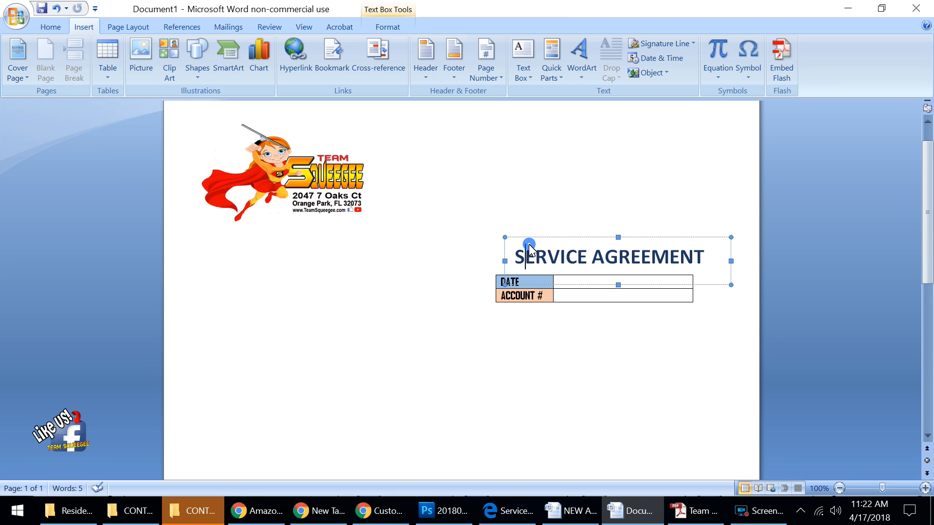
left_click(528, 234)
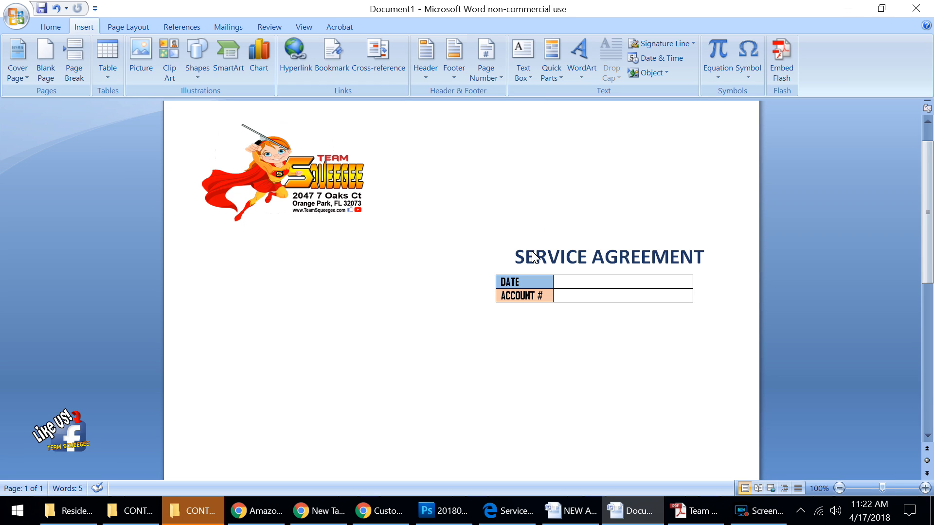
left_click(534, 254)
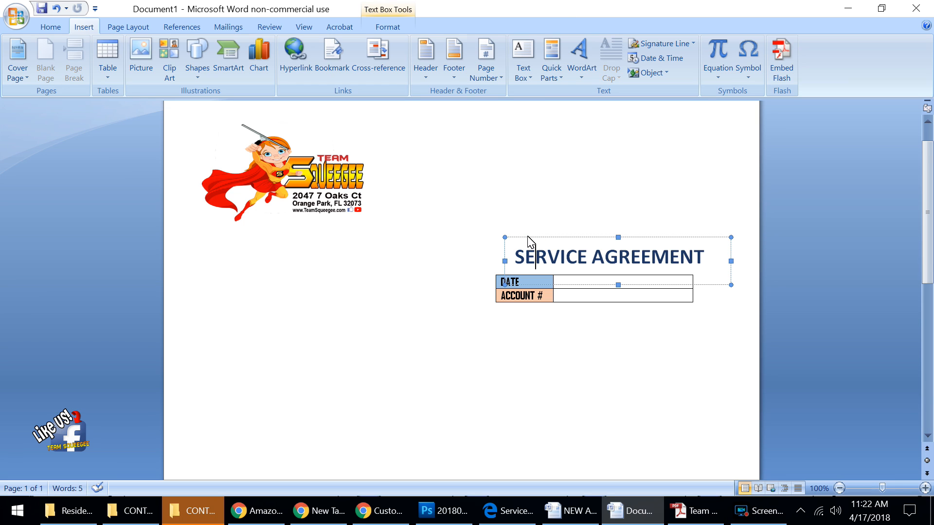
left_click(531, 247)
left_click_drag(530, 238, 512, 130)
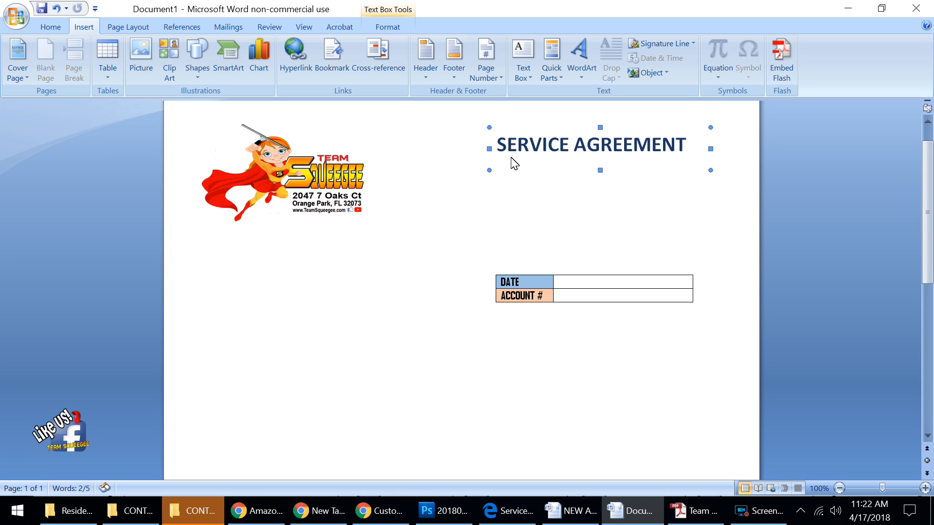
Move the text box with the DATE/ACCOUNT # table up directly beneath the SERVICE AGREEMENT title.
left_click(533, 285)
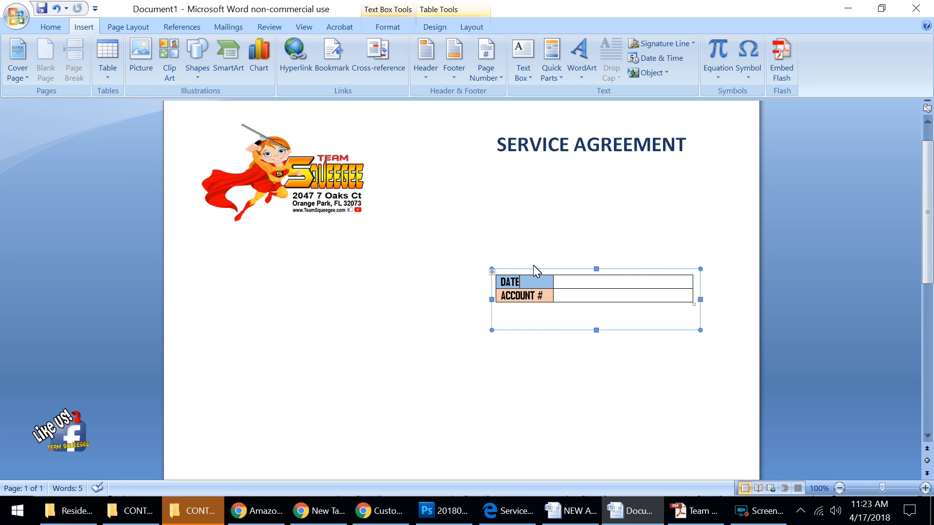
left_click(535, 263)
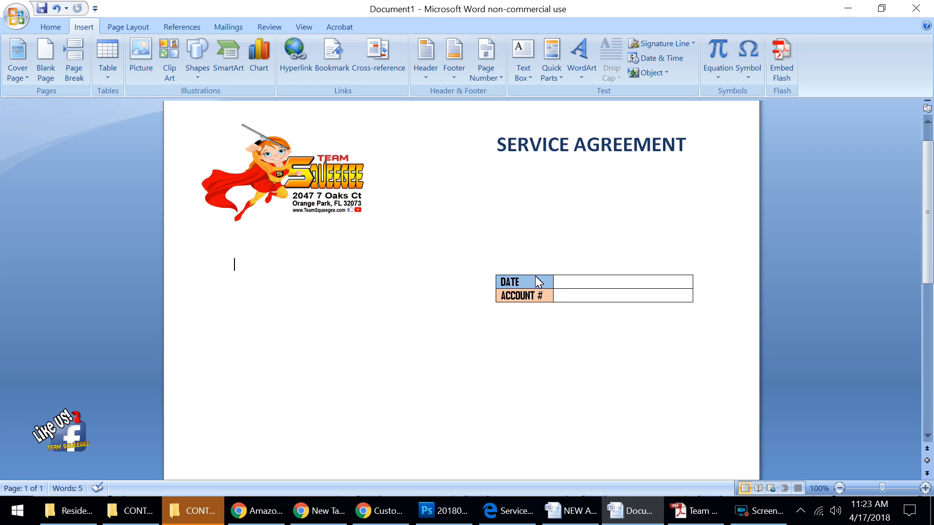
left_click(537, 276)
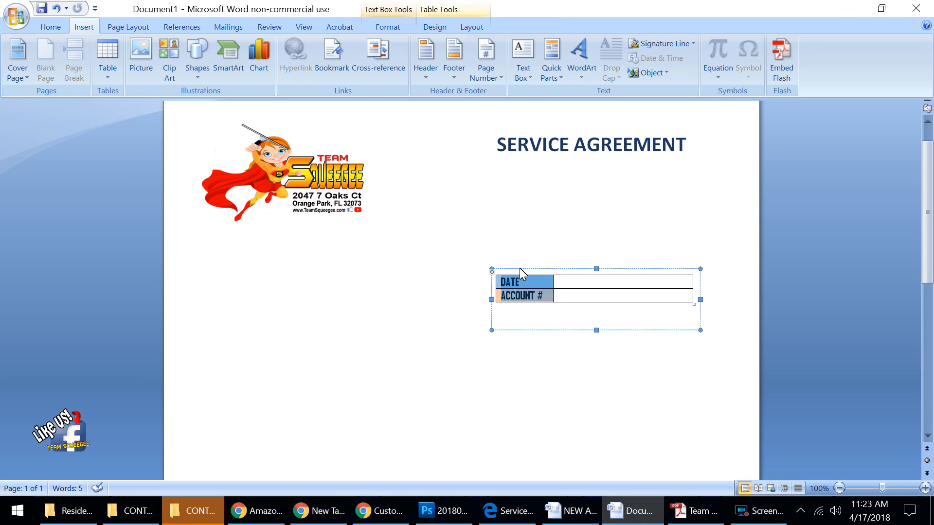
left_click(520, 271)
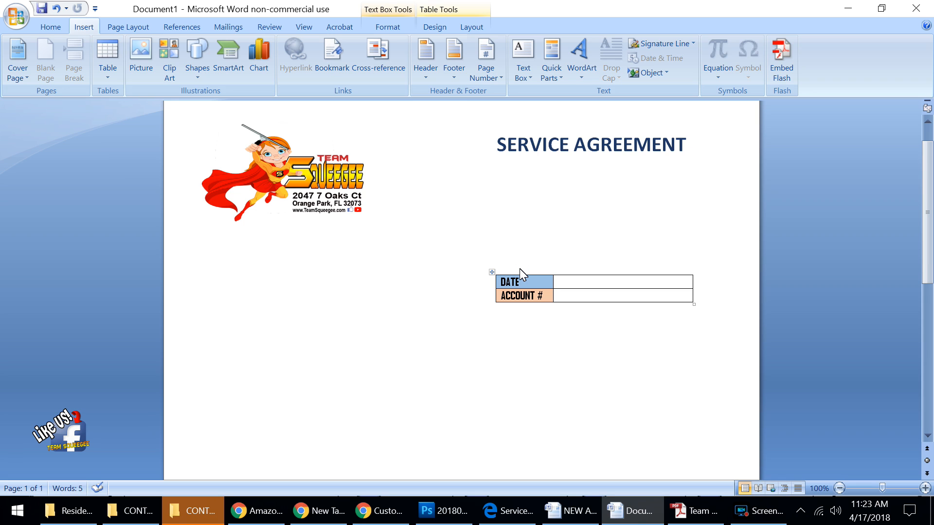
left_click_drag(520, 269, 522, 157)
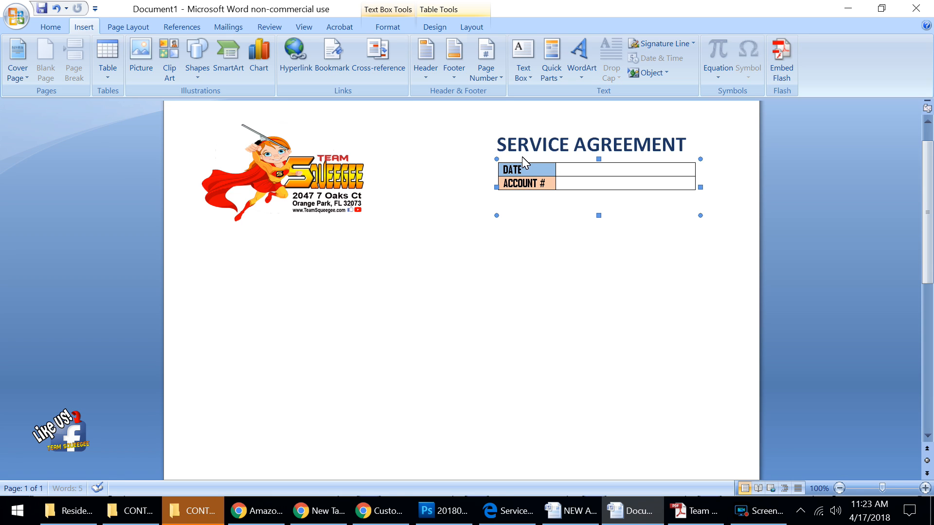
left_click(392, 264)
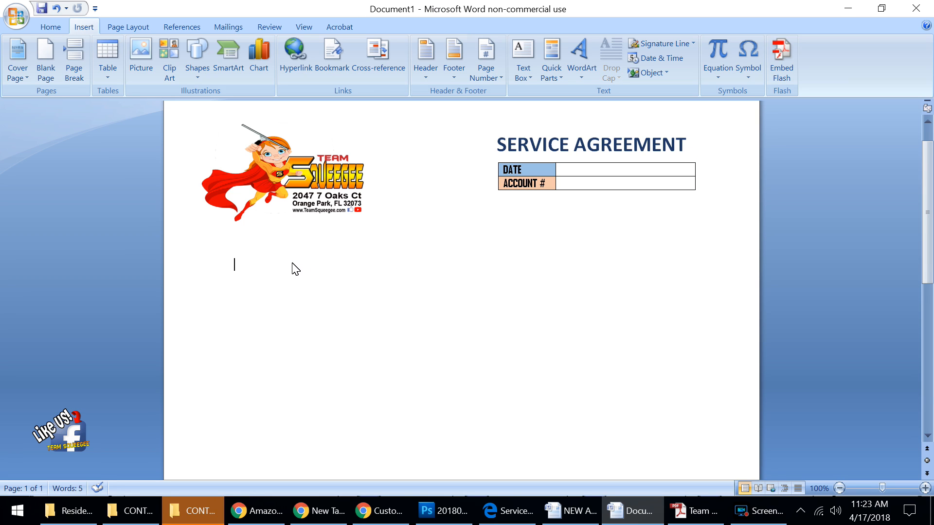
Insert a table of one column and eight rows at the insertion point below the header.
left_click(235, 251)
left_click(236, 265)
left_click(249, 398)
key("Return")
scroll(322, 388, "down", 5)
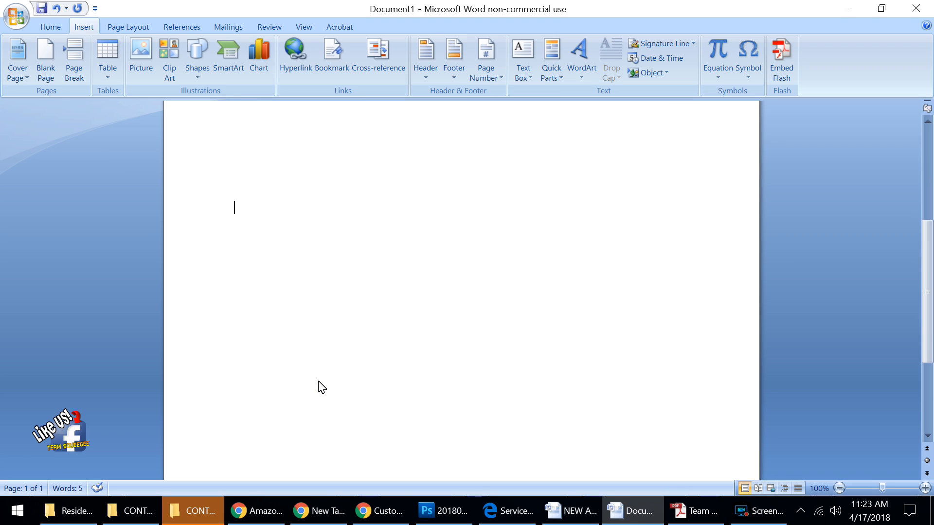
scroll(321, 388, "up", 5)
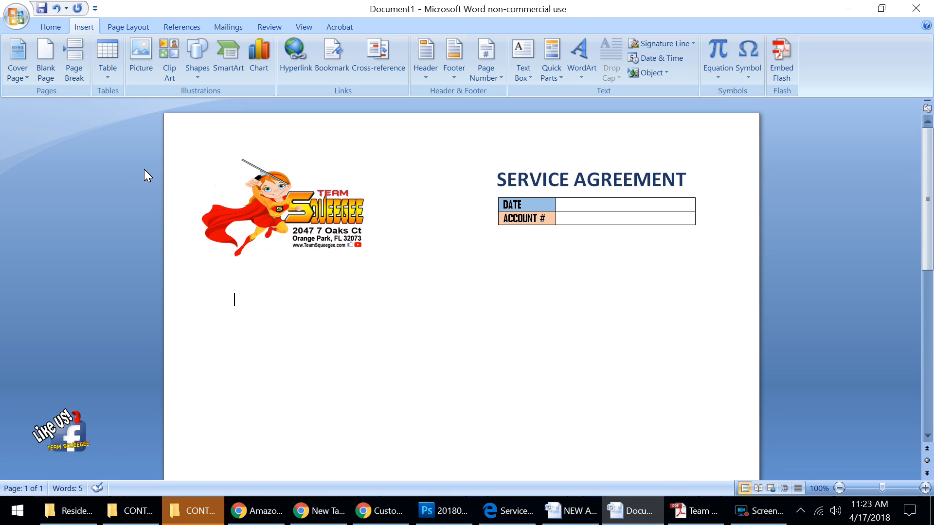
left_click(107, 54)
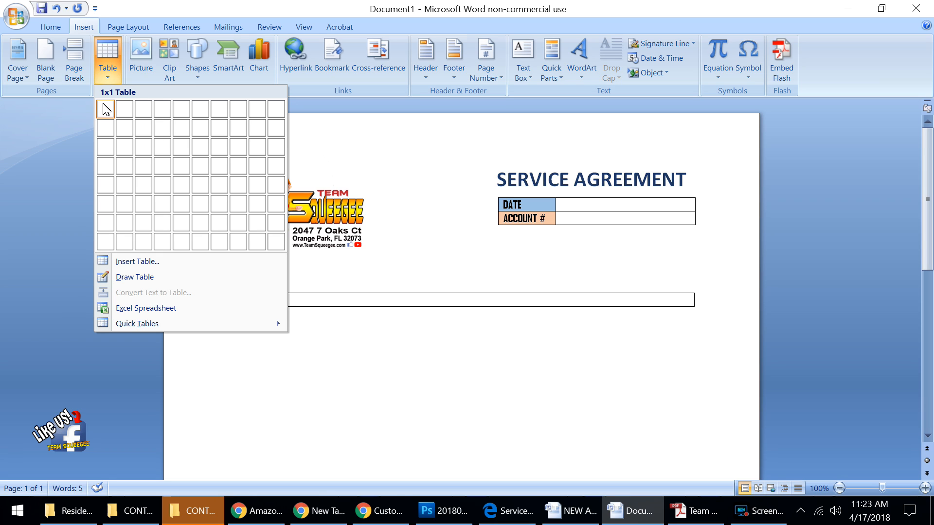
left_click(106, 243)
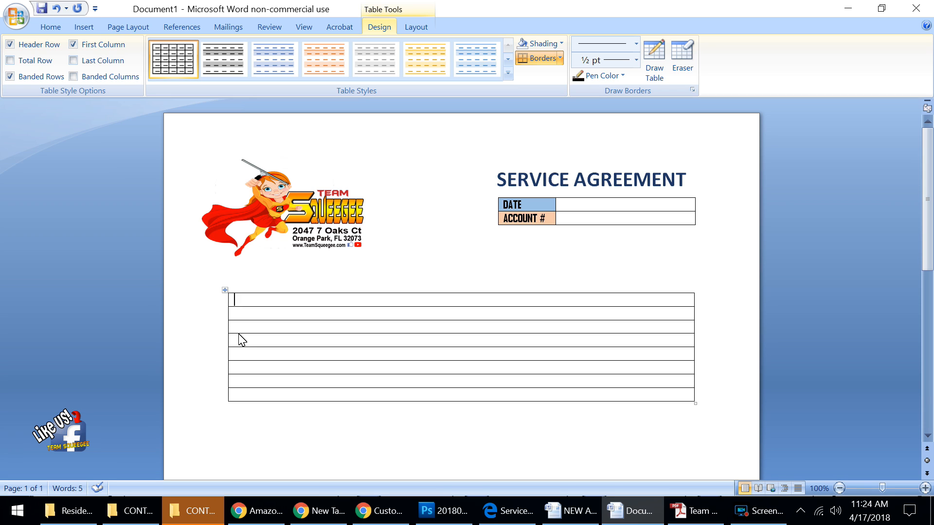
Add one more row below the last row of the body table.
left_click(230, 396)
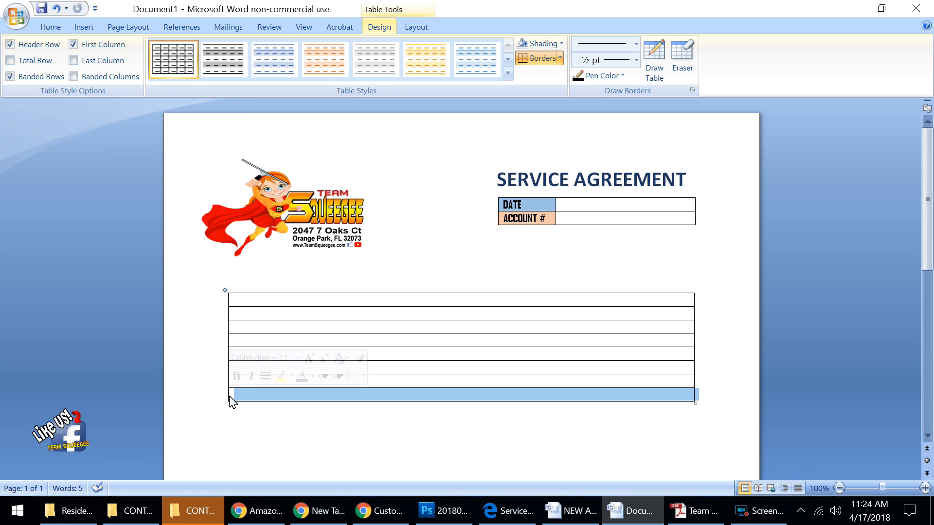
right_click(231, 400)
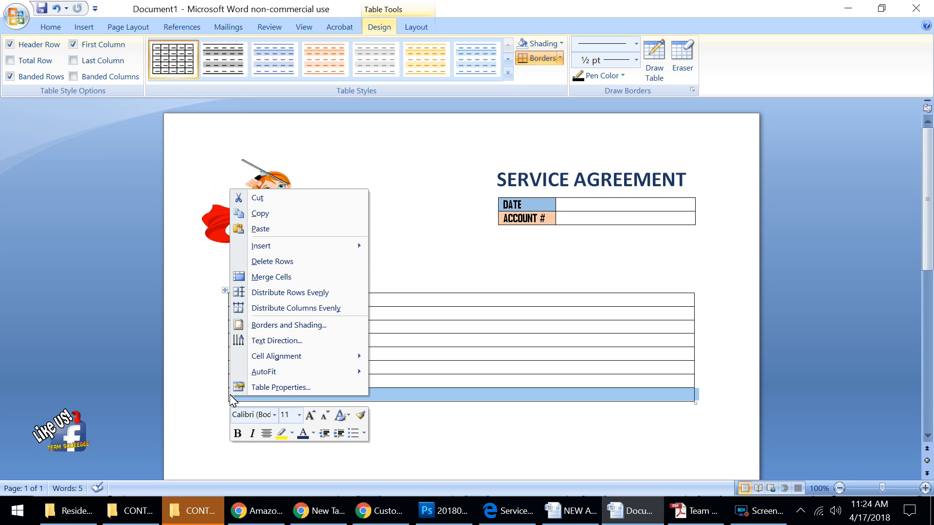
mouse_move(365, 253)
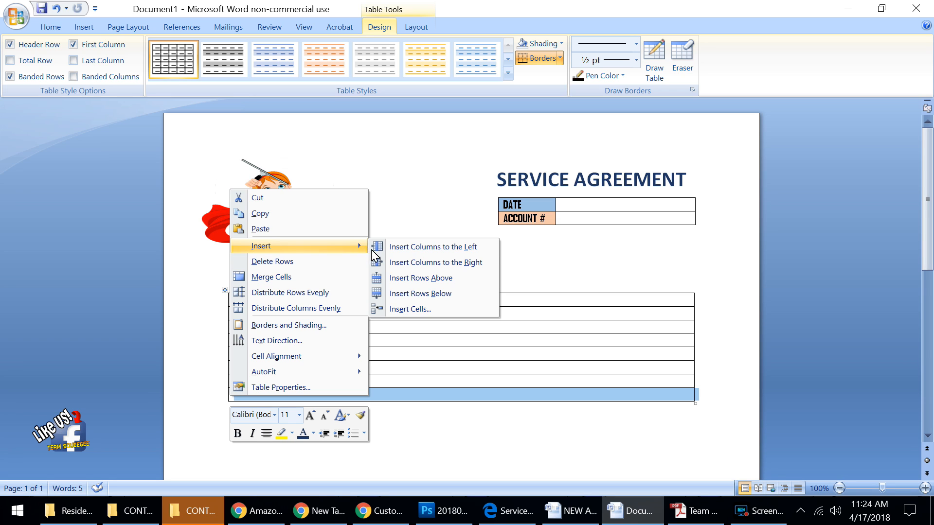
left_click(413, 294)
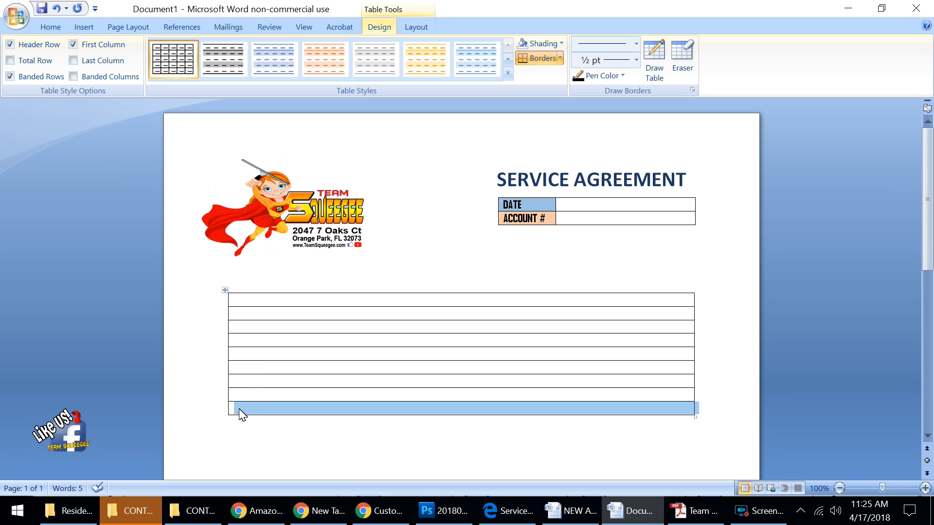
left_click(250, 421)
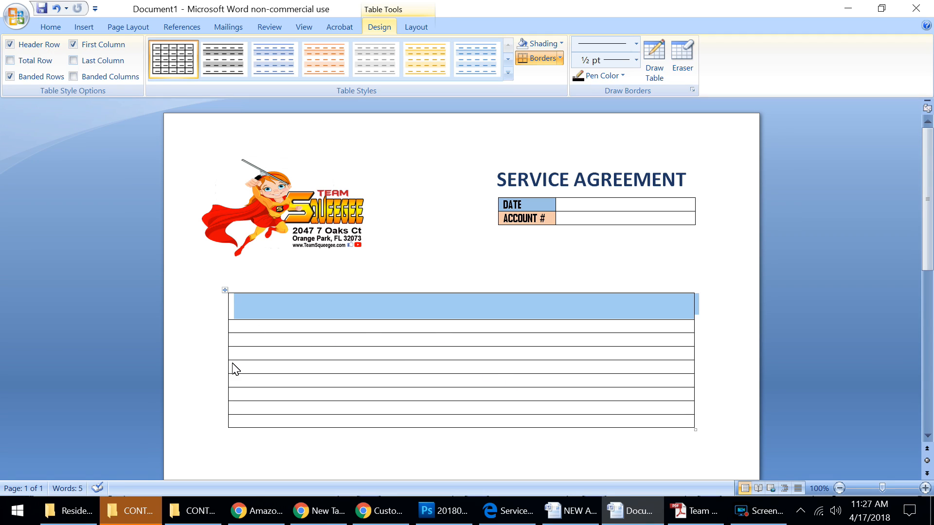
Add an extra blank line inside each of the nine body table rows to make them taller.
left_click(237, 314)
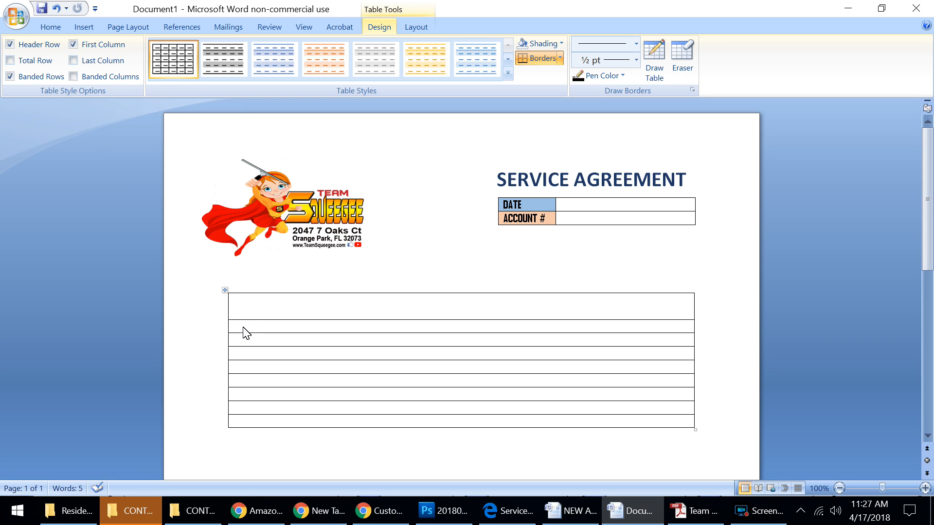
key("Return")
left_click(243, 356)
key("Return")
left_click(247, 381)
key("Return")
key("Return")
scroll(246, 410, "down", 1)
left_click(246, 397)
key("Return")
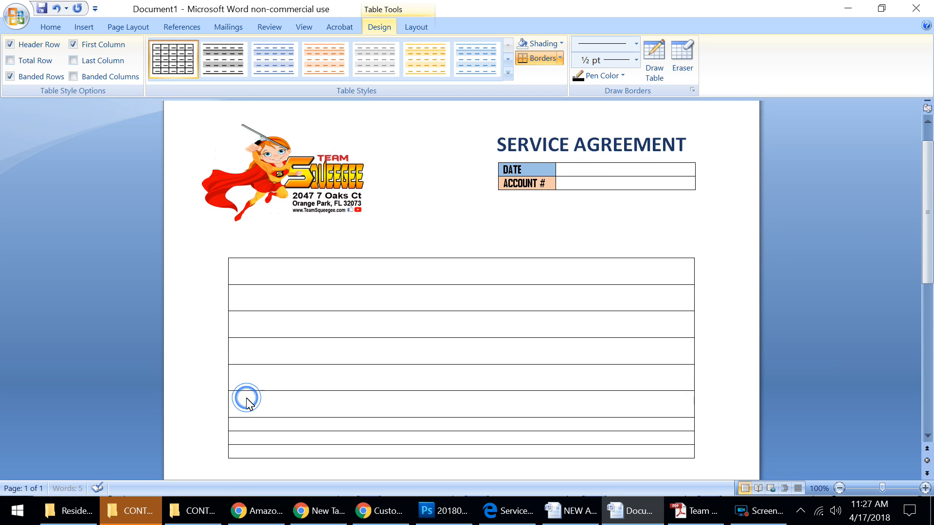
left_click(250, 424)
key("Return")
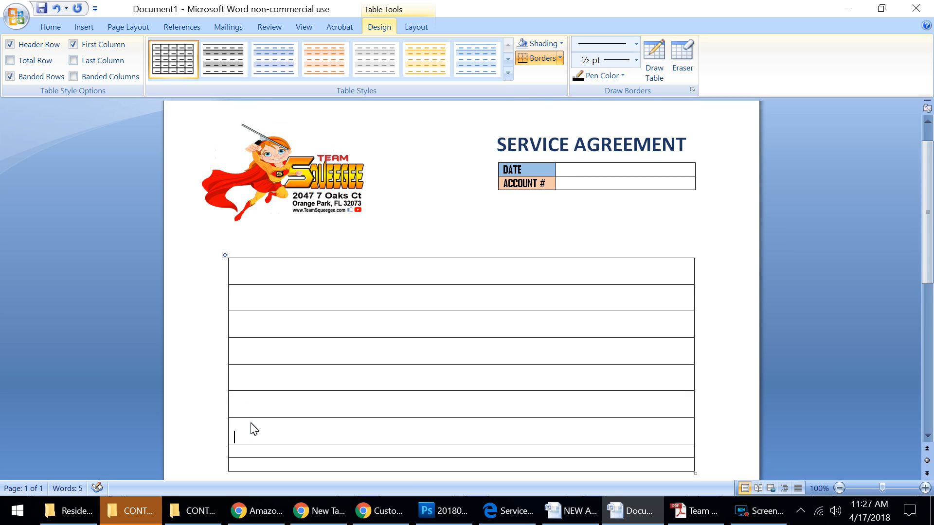
scroll(250, 427, "down", 1)
left_click(253, 414)
key("Return")
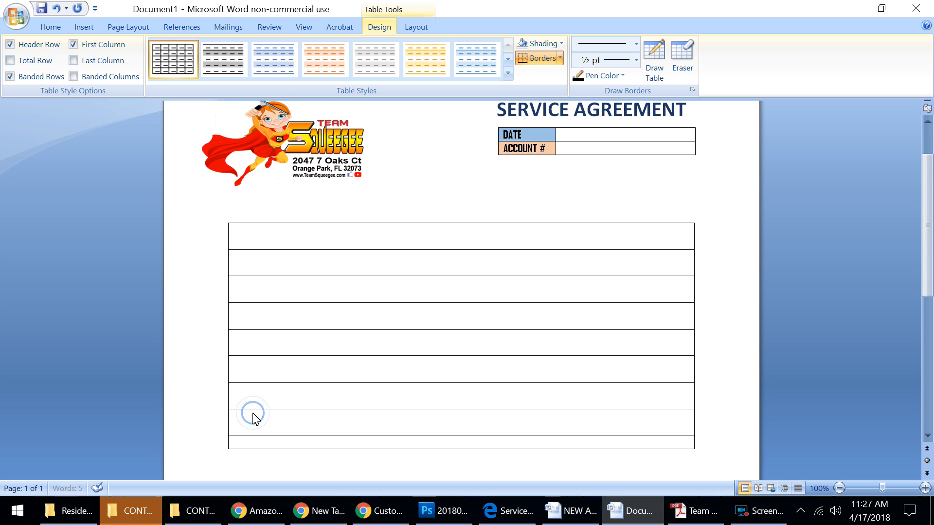
scroll(253, 414, "down", 1)
left_click(253, 406)
key("Return")
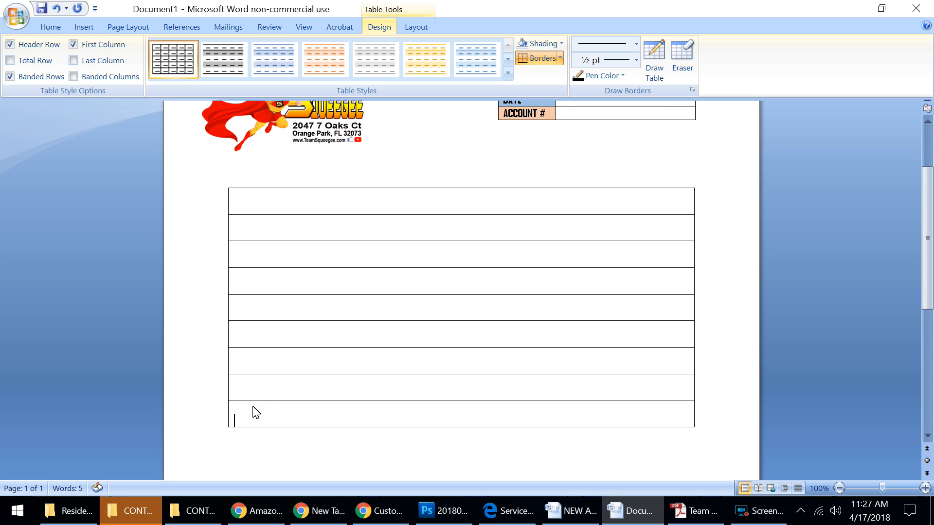
Look over the blank body table, check the customer field labels in the reference PDF in Edge, and return to the Word document.
scroll(252, 396, "up", 1)
scroll(253, 397, "down", 4)
scroll(253, 397, "down", 6)
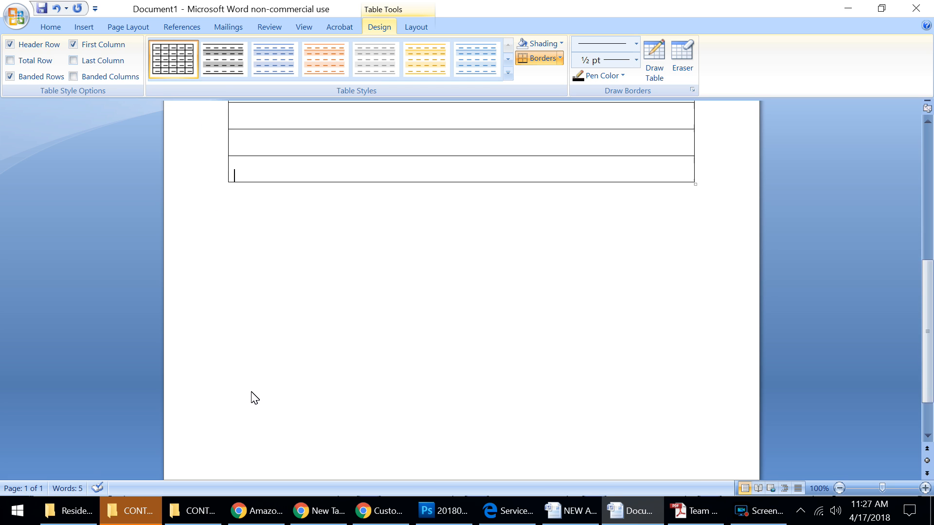
scroll(253, 398, "up", 12)
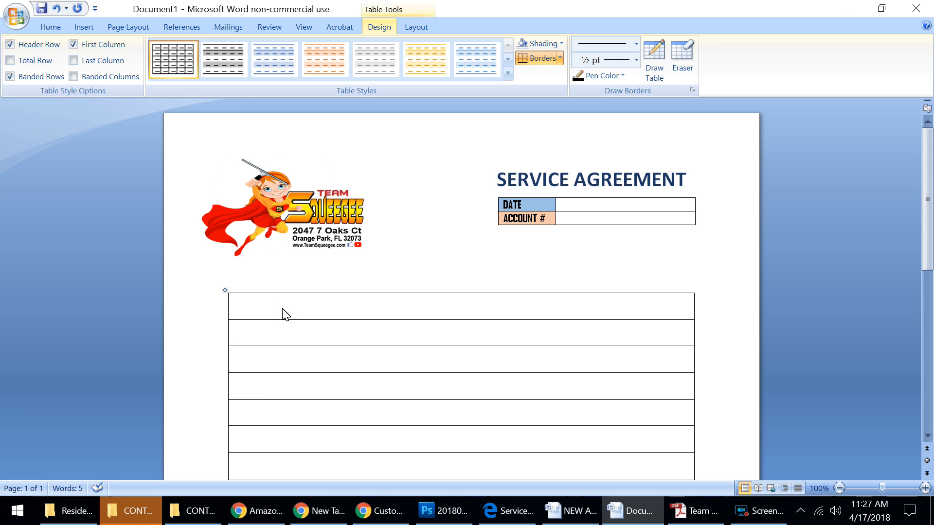
left_click(510, 506)
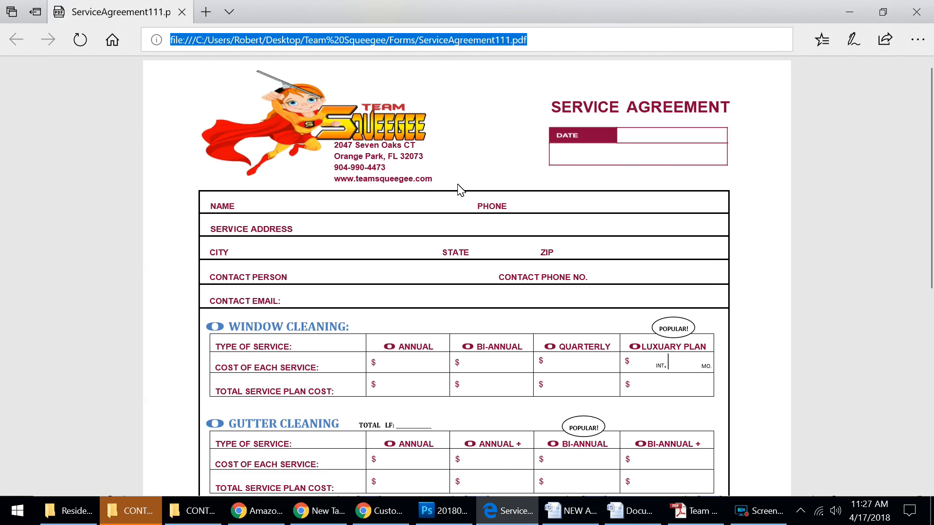
left_click(571, 510)
left_click(623, 519)
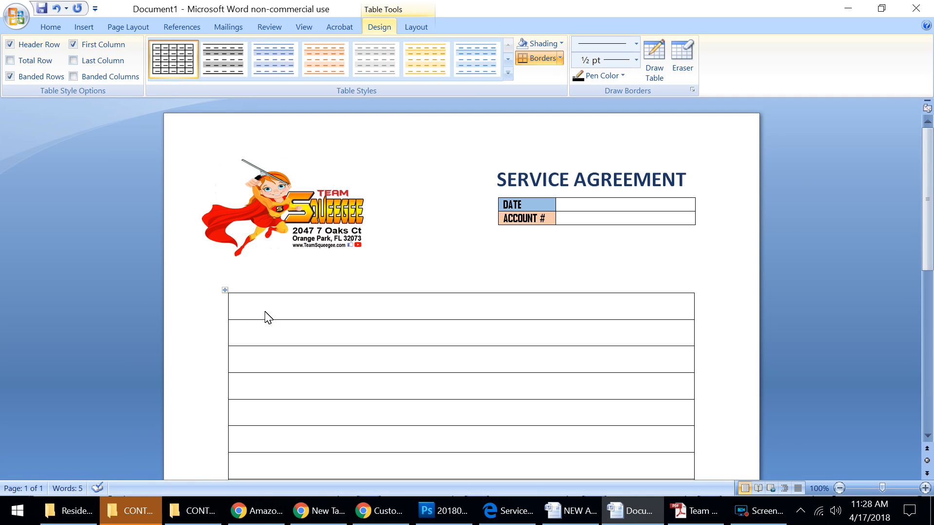
Label the first five body rows: NAME, PHONE; SERVICE ADDRESS; CITY, ST, ZIP; CONTACT PERSON, CONTACT PHONE; CONTACT EMAIL.
type("NAME")
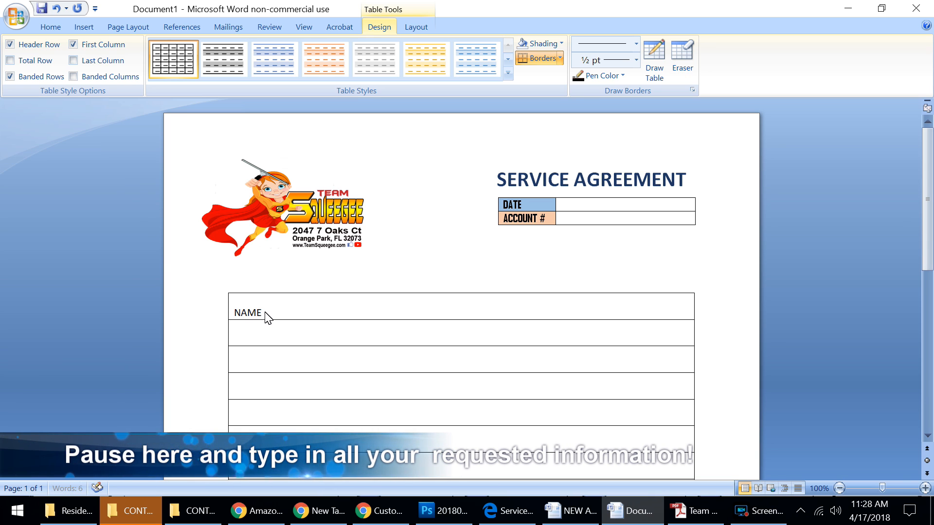
type("PHONE")
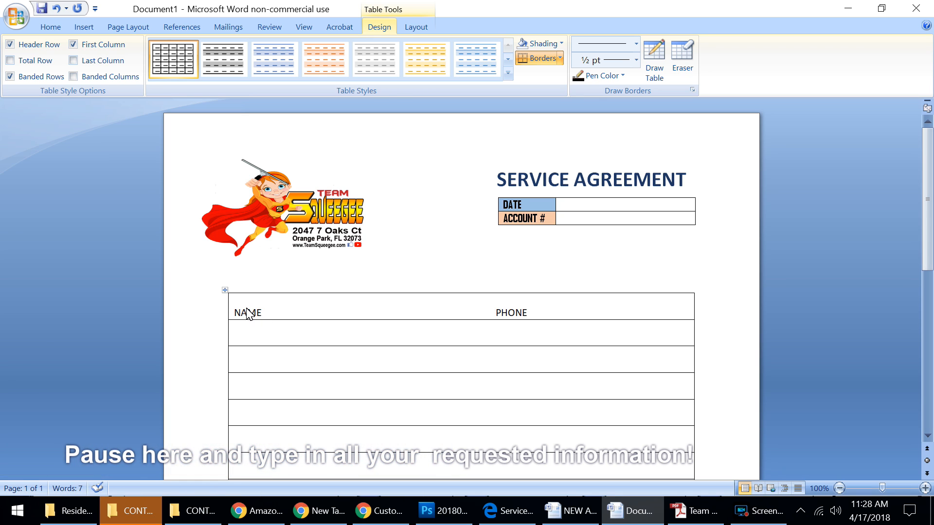
left_click(252, 340)
type("SERVICE ADDRESS")
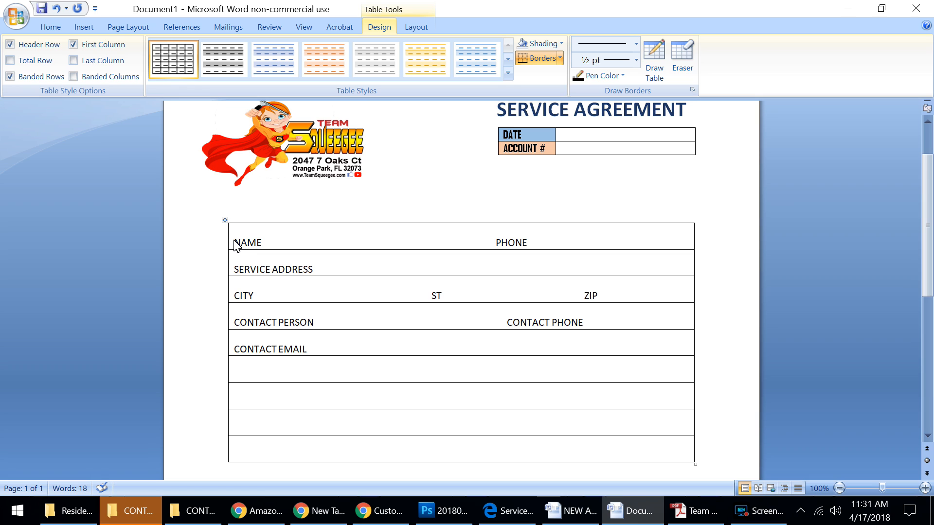
Format the labels in the five filled body table rows as 9 pt, bold, dark orange-brown text.
left_click_drag(236, 241, 444, 333)
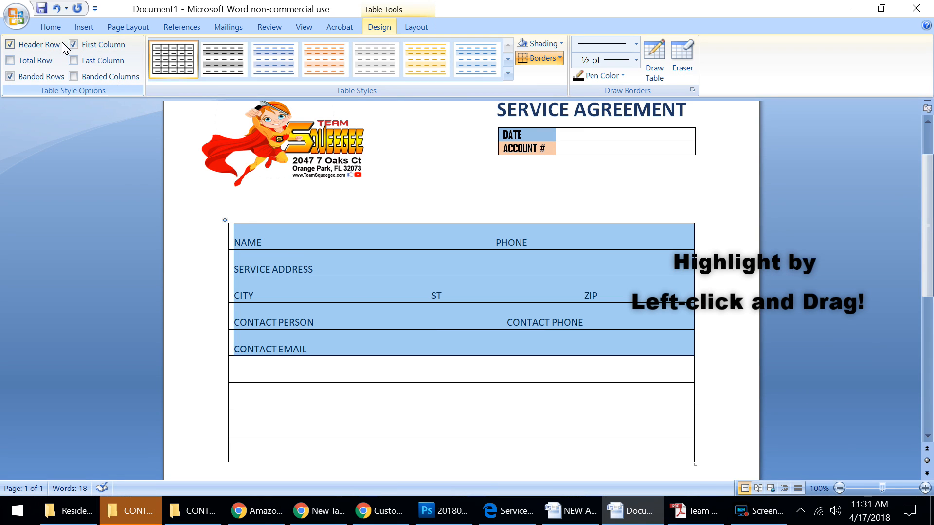
left_click(53, 27)
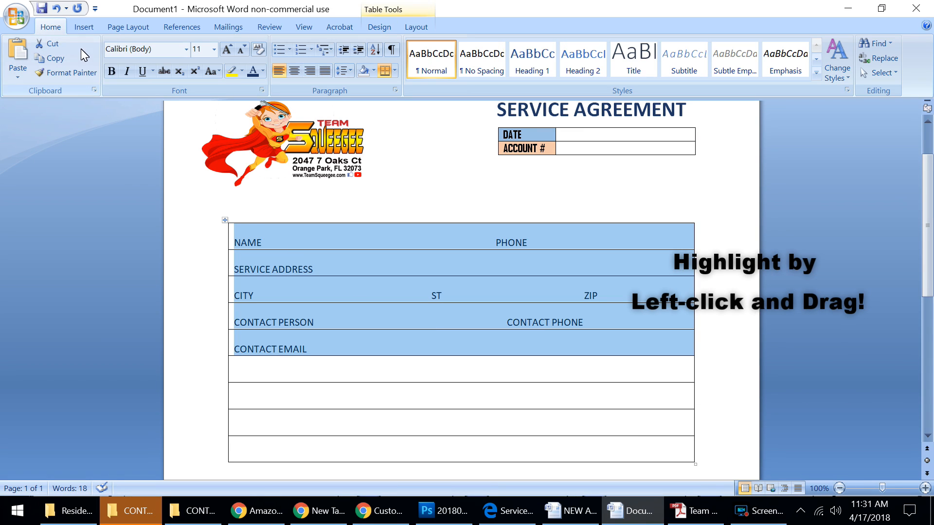
left_click(214, 51)
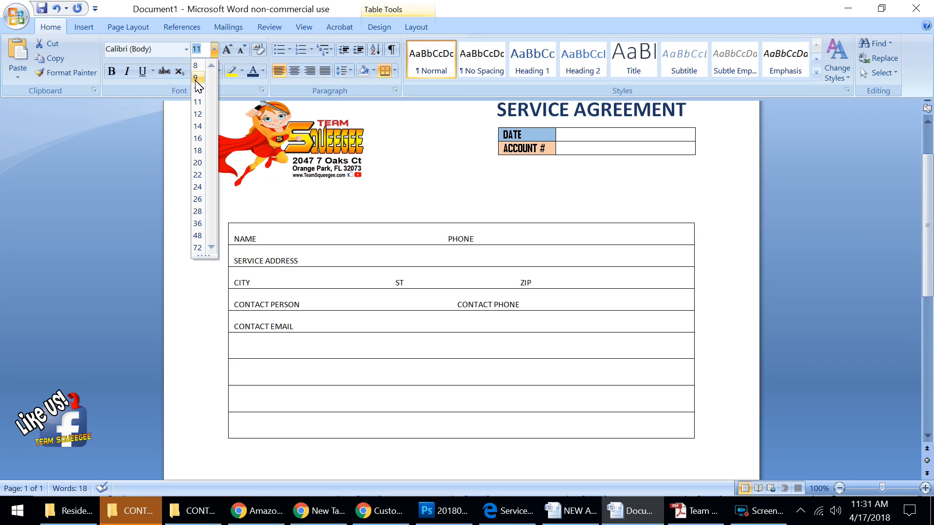
left_click(196, 79)
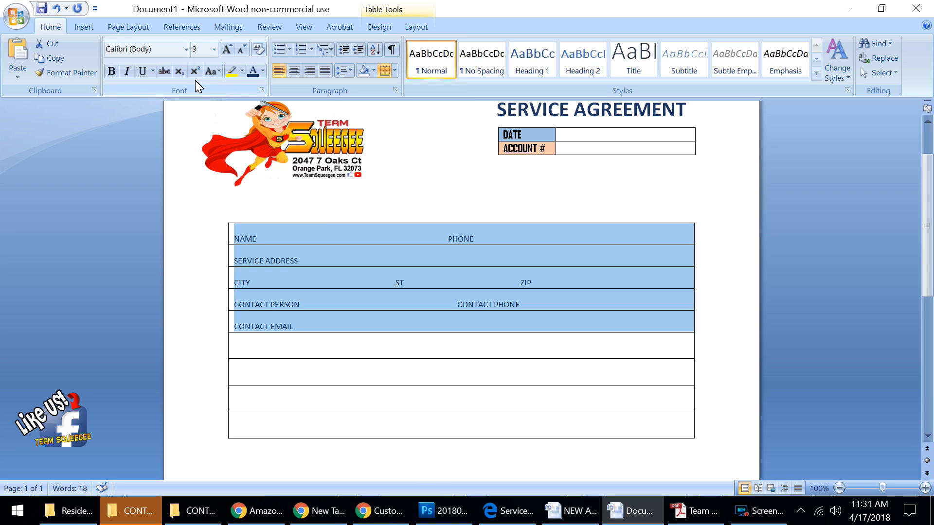
left_click(262, 71)
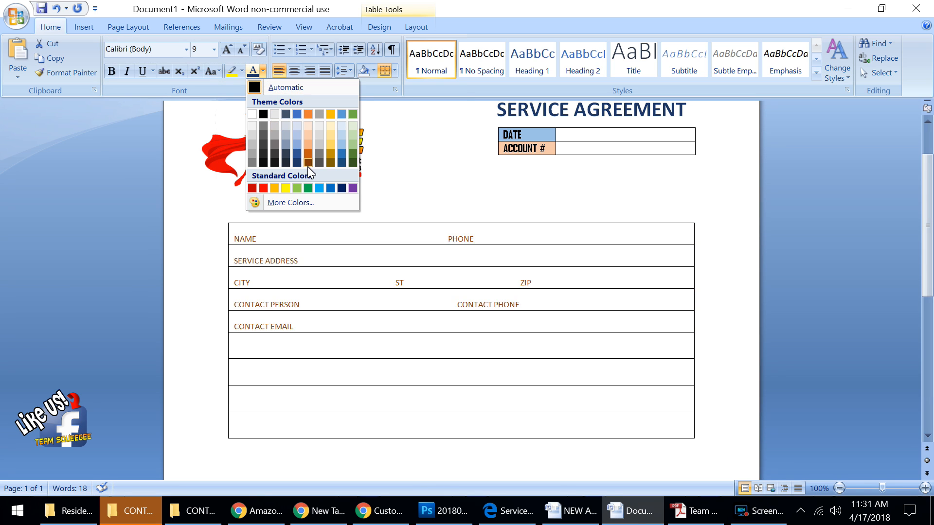
left_click(308, 163)
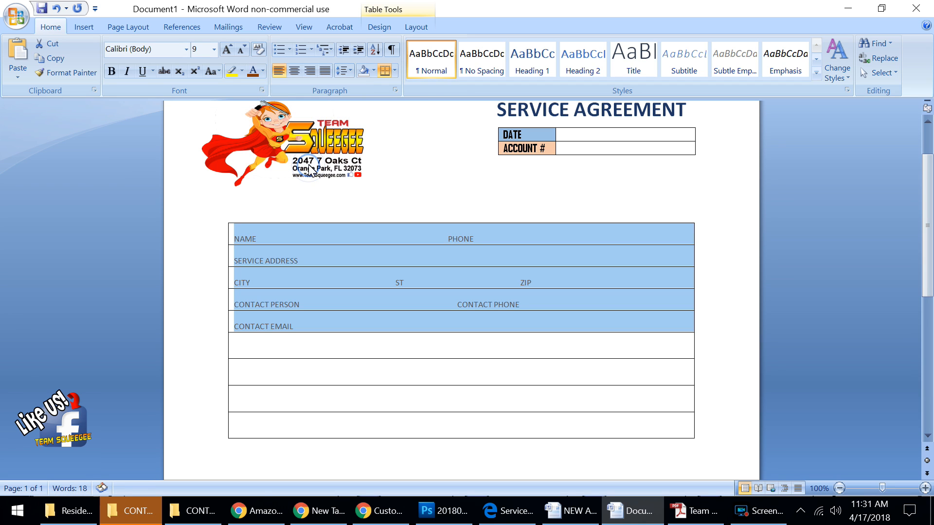
left_click(112, 72)
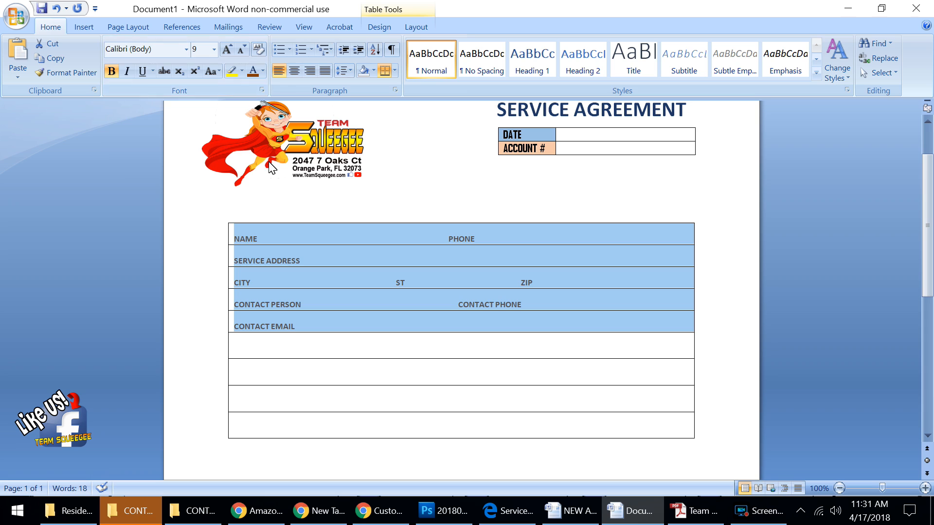
left_click(296, 199)
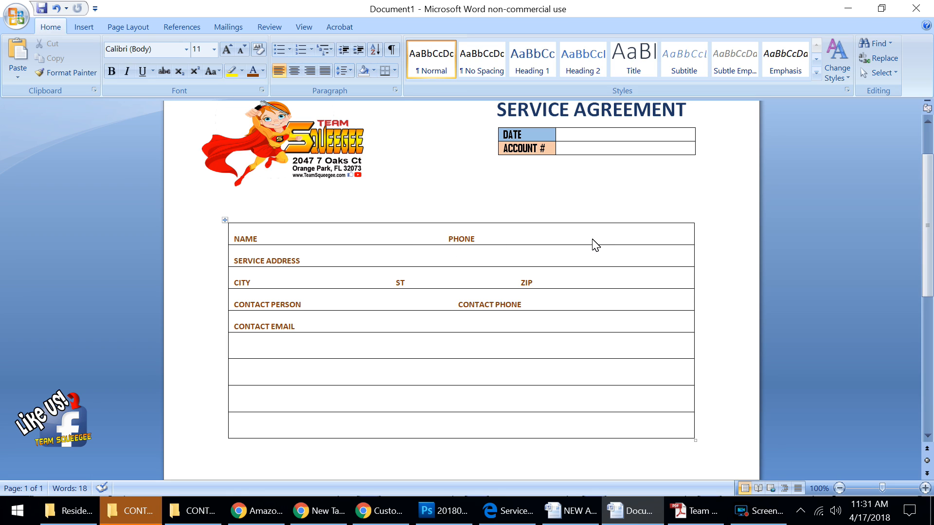
Shift PHONE, ST, ZIP and CONTACT PHONE further right within their rows, aligning CONTACT PHONE directly under PHONE.
left_click(448, 238)
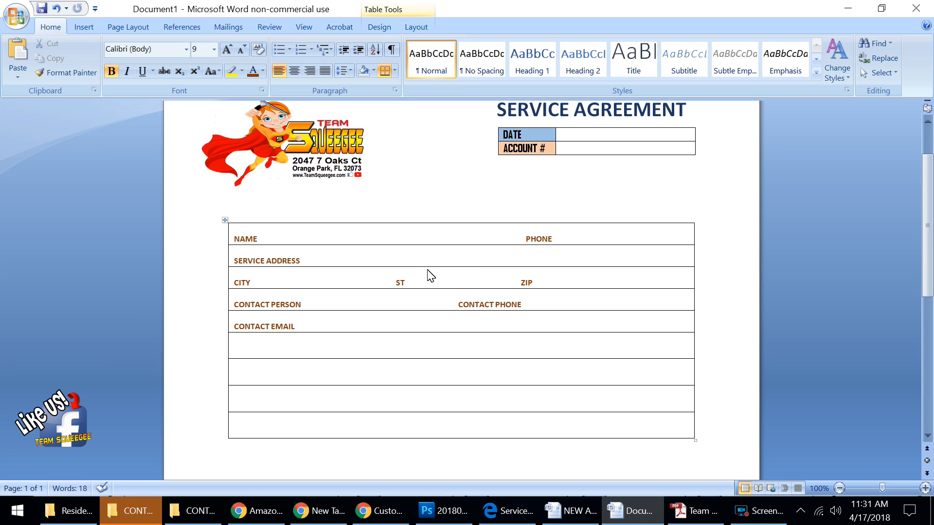
left_click(395, 284)
left_click(459, 306)
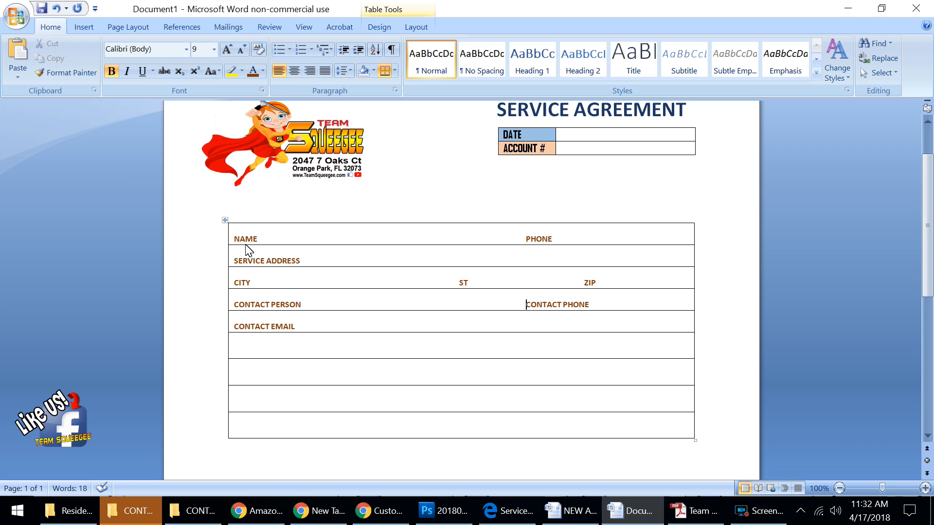
Set all borders of the whole body table to a width of 2 ¼ pt.
right_click(225, 223)
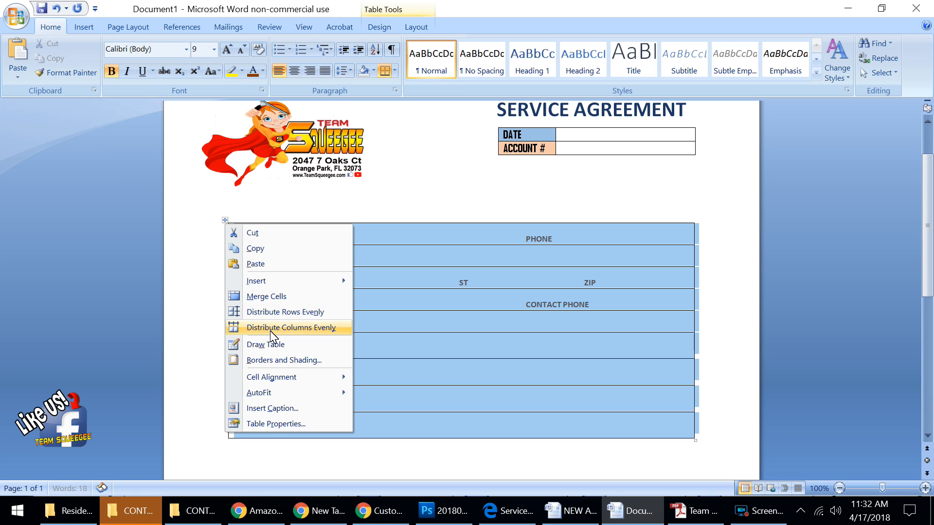
left_click(289, 360)
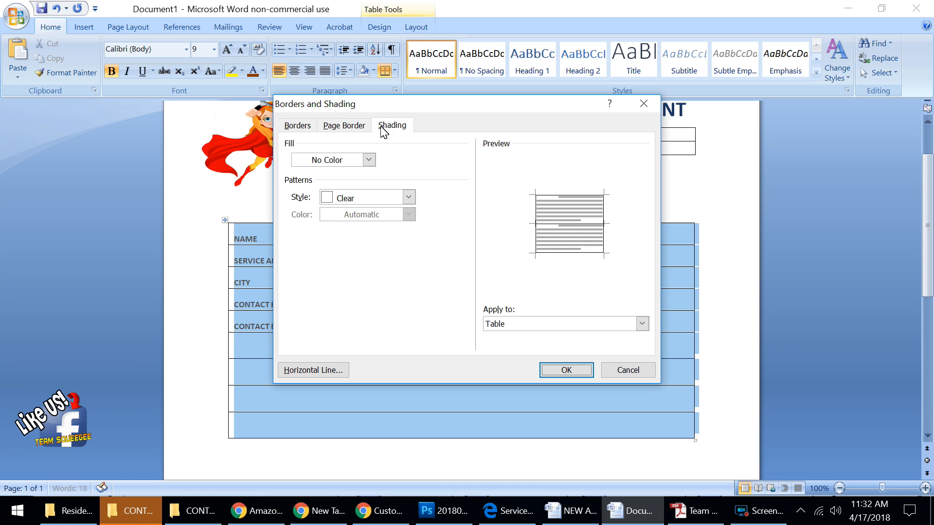
left_click(304, 127)
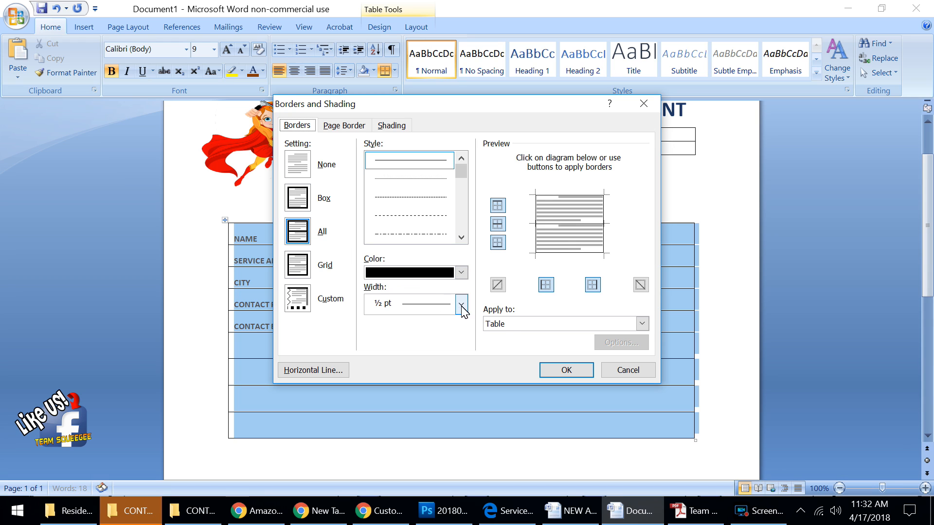
left_click(506, 325)
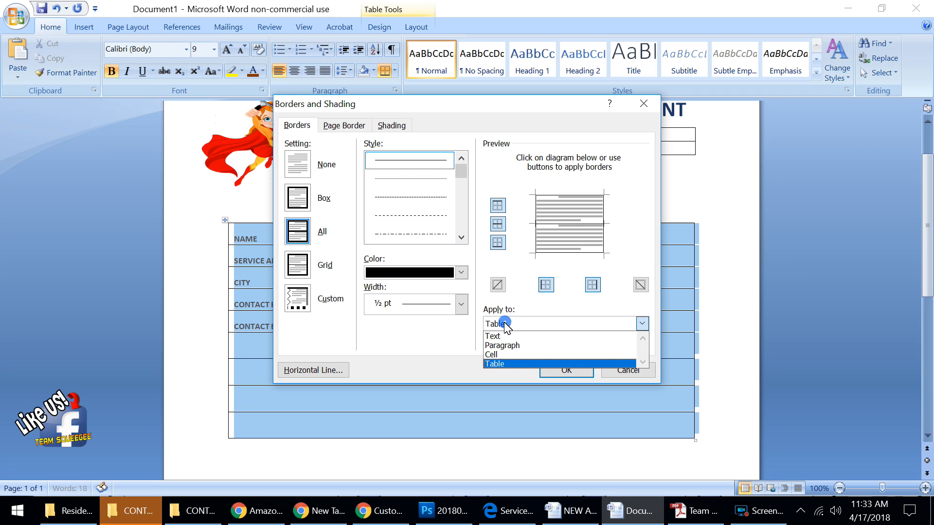
left_click(501, 323)
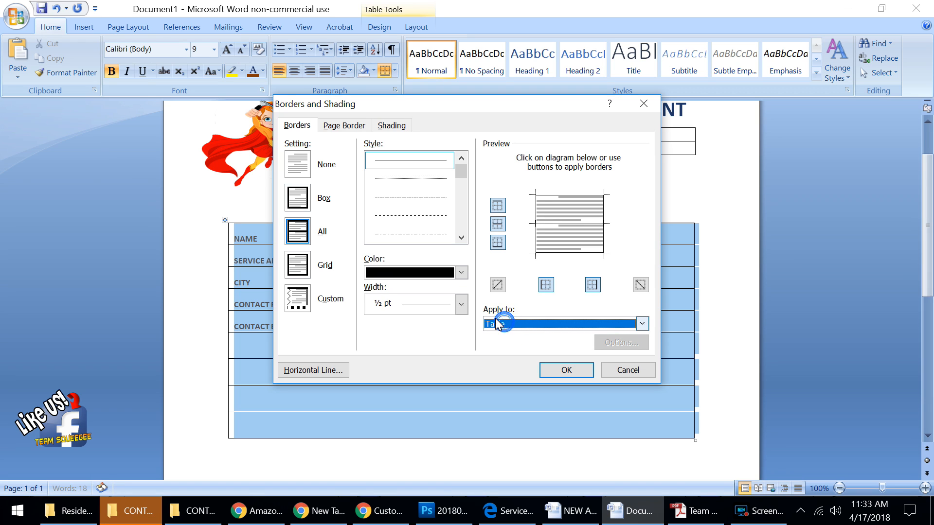
left_click(461, 305)
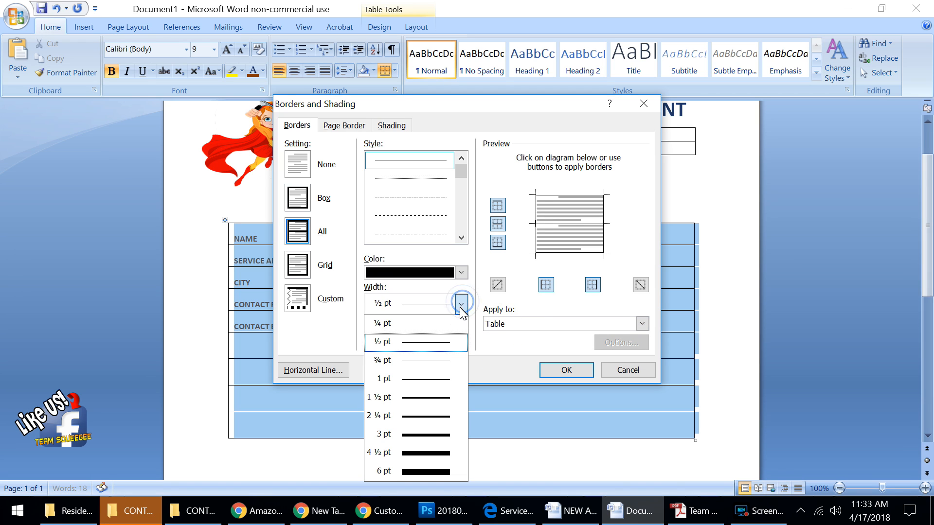
left_click(435, 416)
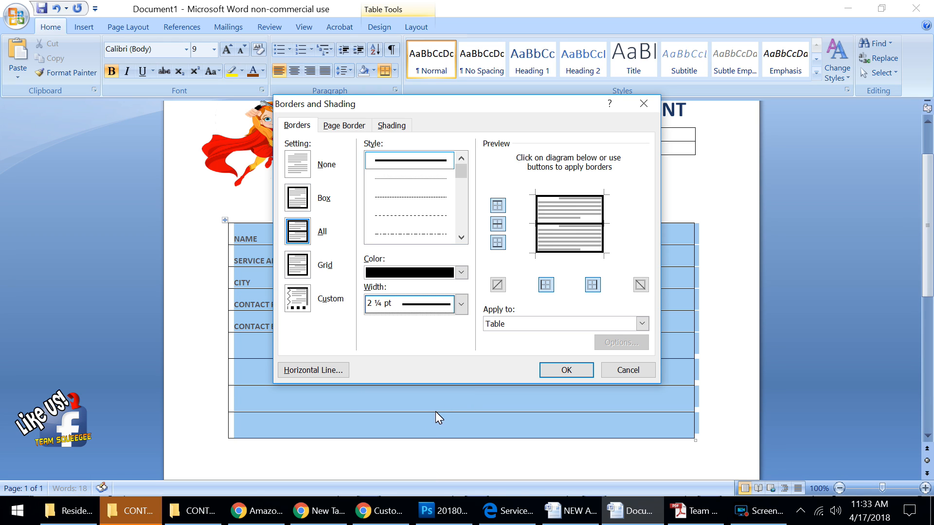
left_click(585, 375)
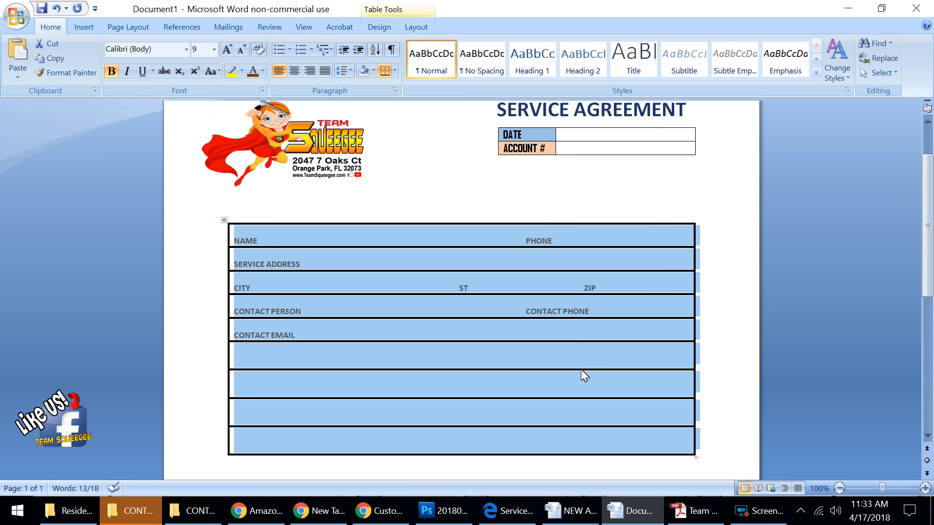
left_click(581, 369)
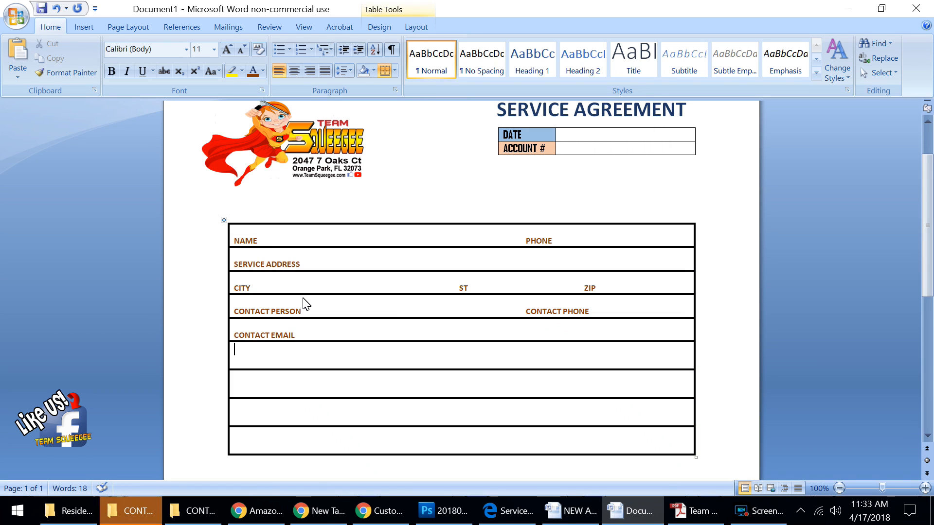
Check the cleaning sections in the reference PDF in Edge, and back in Word enlarge the row below CONTACT EMAIL with extra blank lines.
left_click(491, 510)
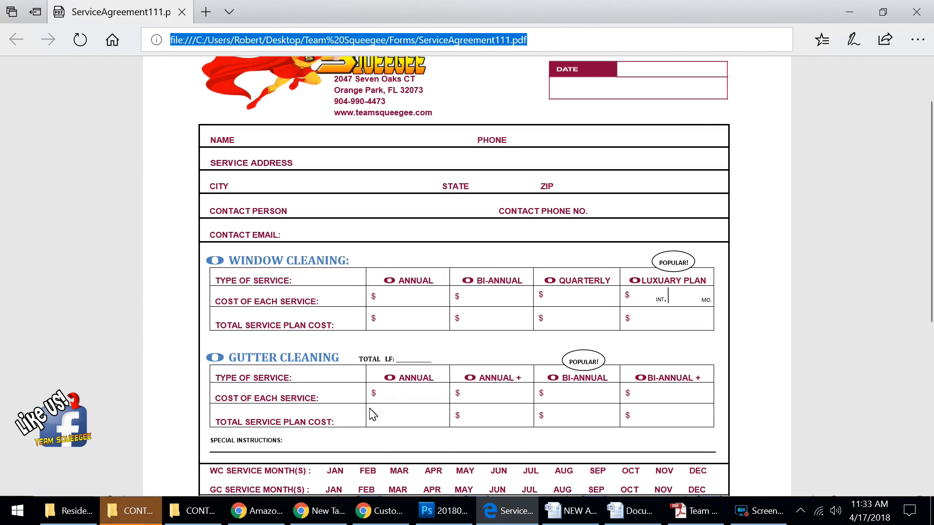
left_click(382, 337)
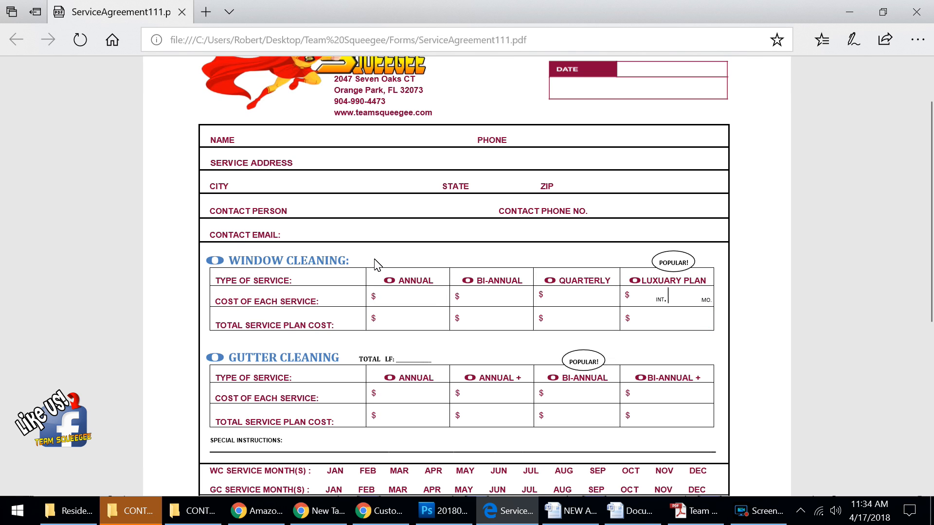
key("alt+Tab")
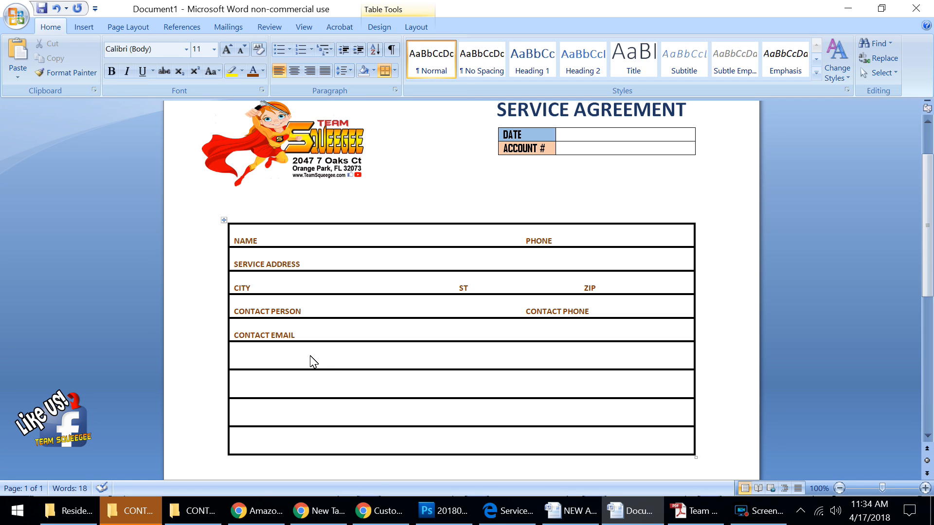
key("Return")
key("Return")
key("Return")
key("Return")
key("Return")
key("Return")
key("Return")
key("Return")
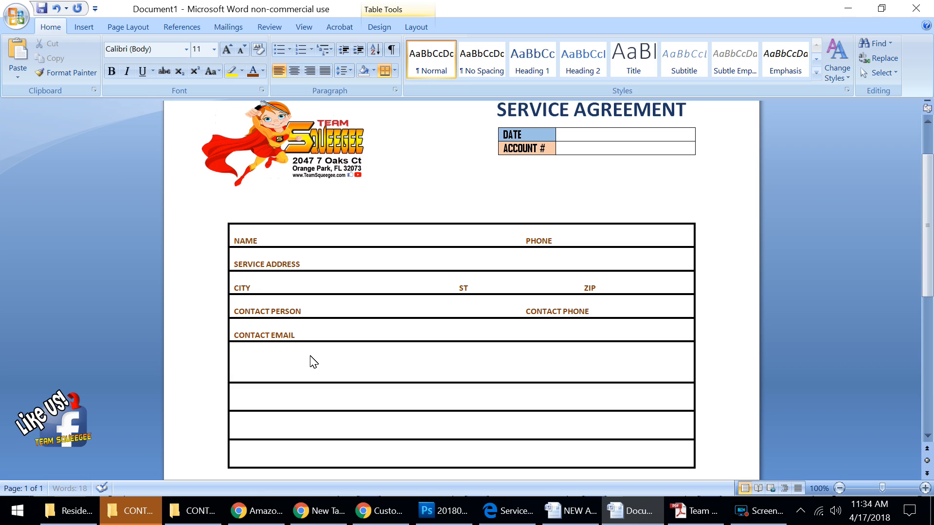
scroll(314, 362, "down", 3)
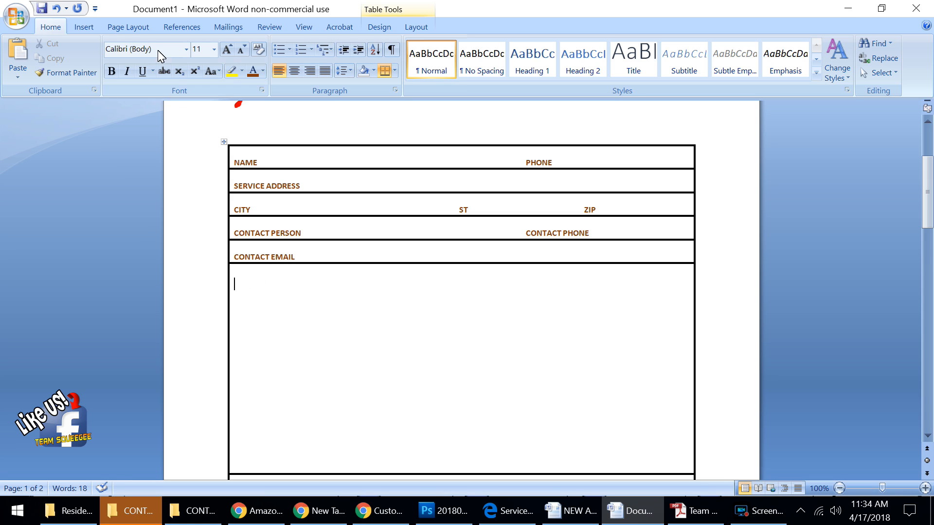
Insert a Simple Text Box in the enlarged row below CONTACT EMAIL and clear its placeholder text.
left_click(85, 28)
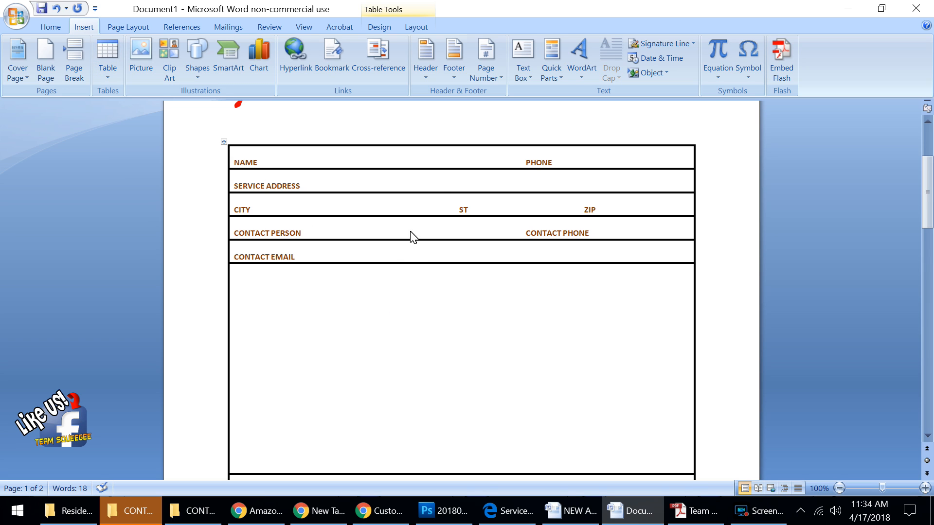
left_click(525, 50)
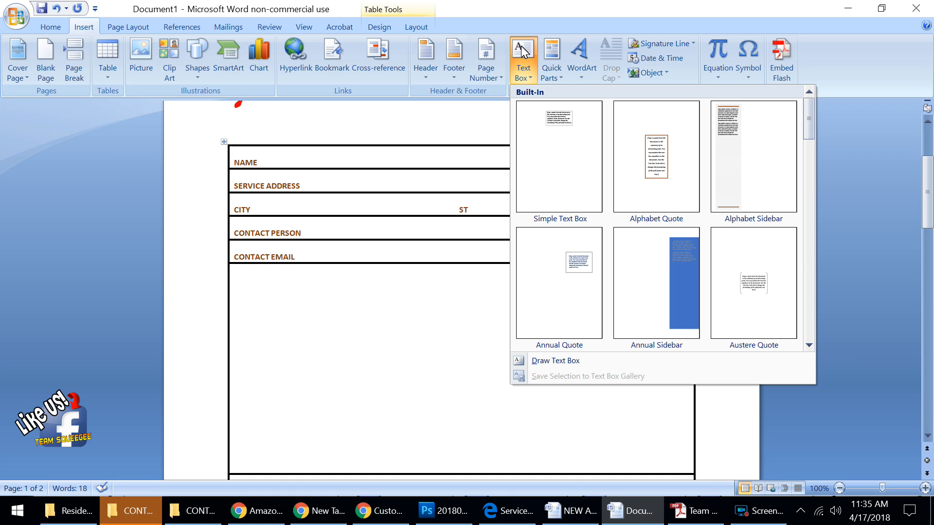
left_click(543, 118)
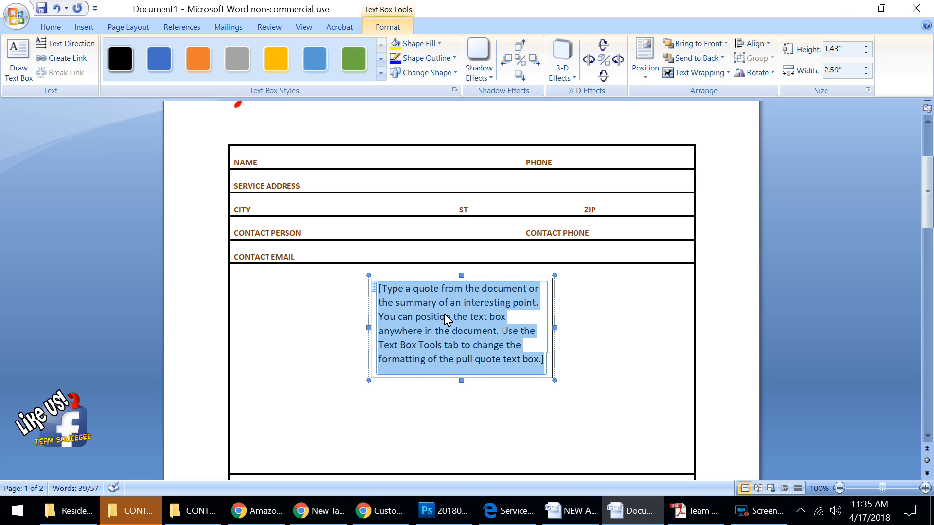
key("Delete")
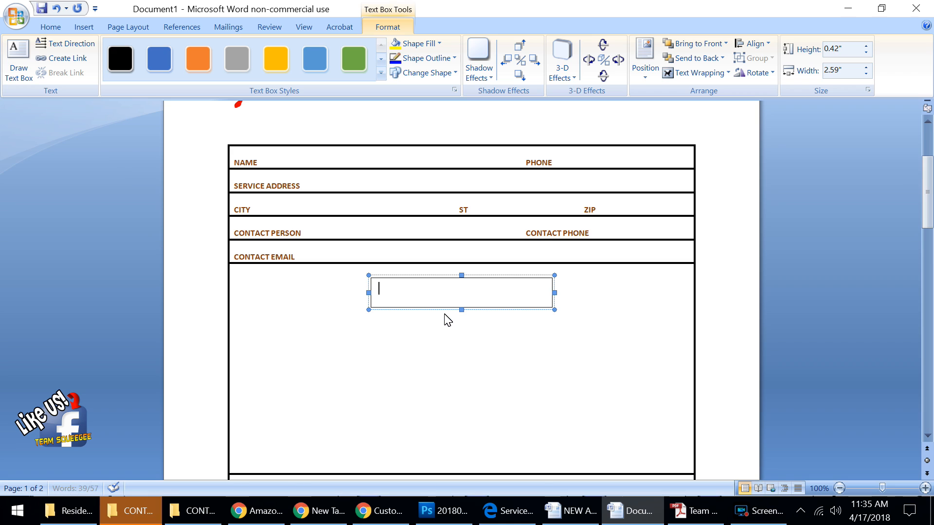
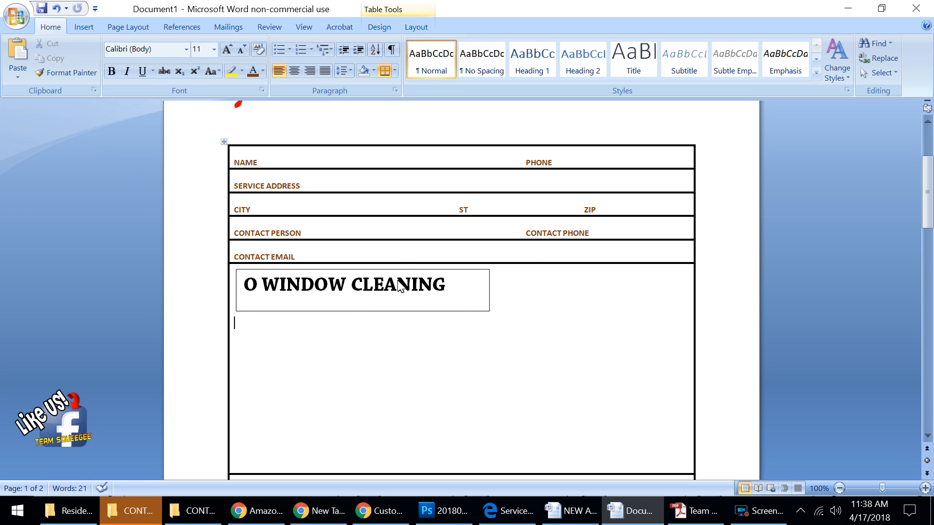
Color the O WINDOW CLEANING heading text in the text box with the medium blue theme color.
double_click(398, 284)
left_click(462, 313)
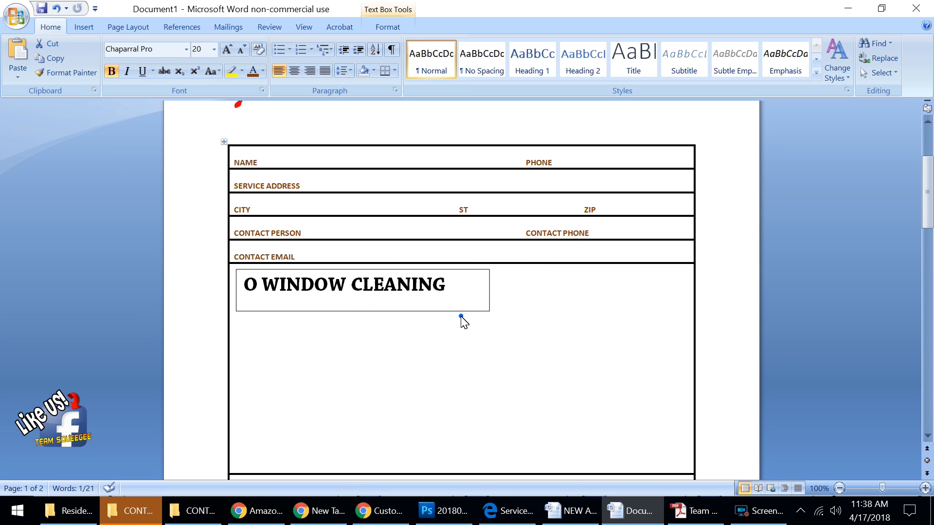
left_click_drag(450, 284, 240, 279)
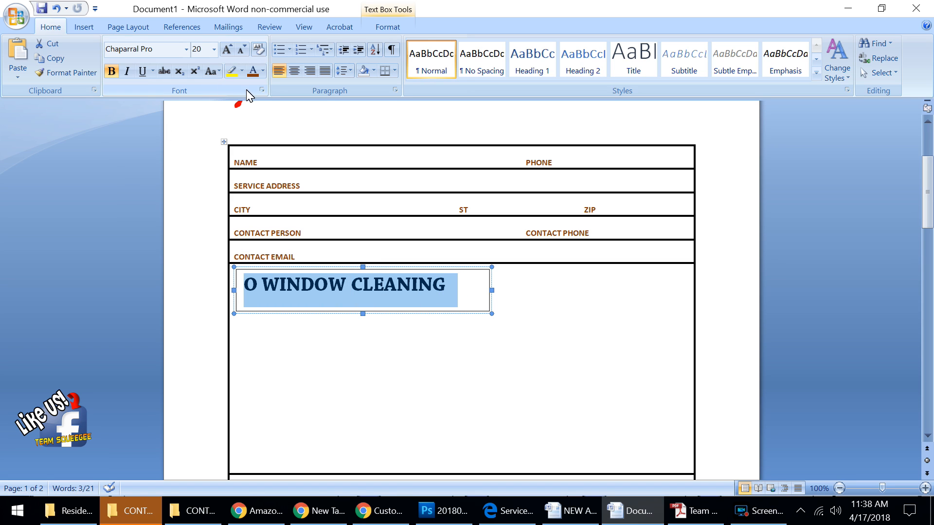
left_click(262, 71)
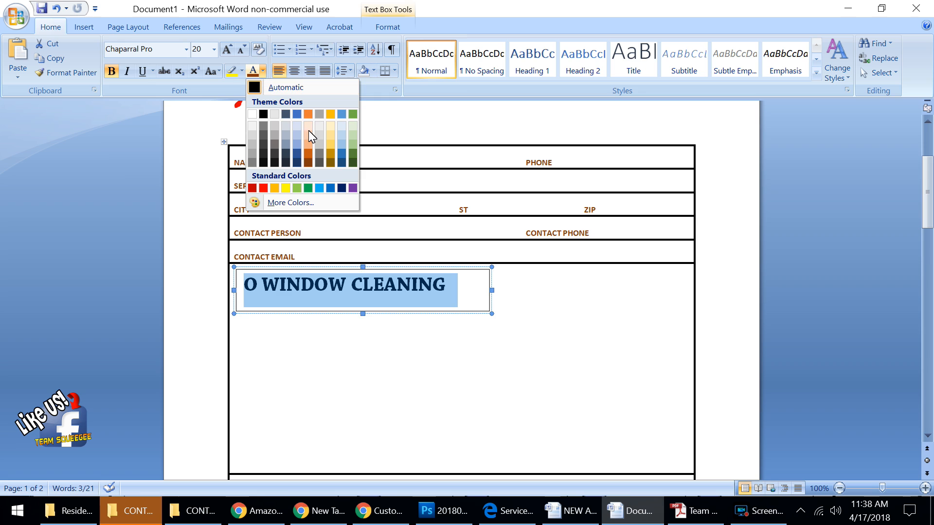
left_click(297, 114)
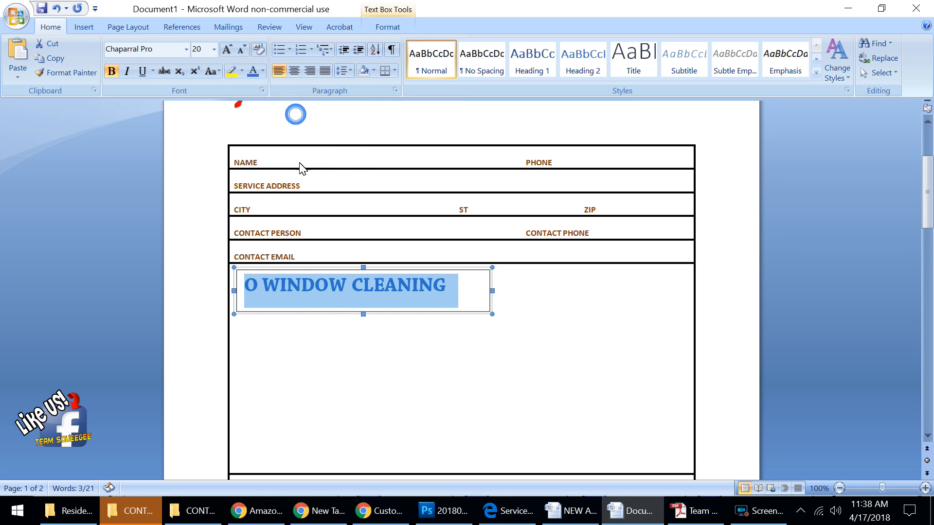
left_click(347, 328)
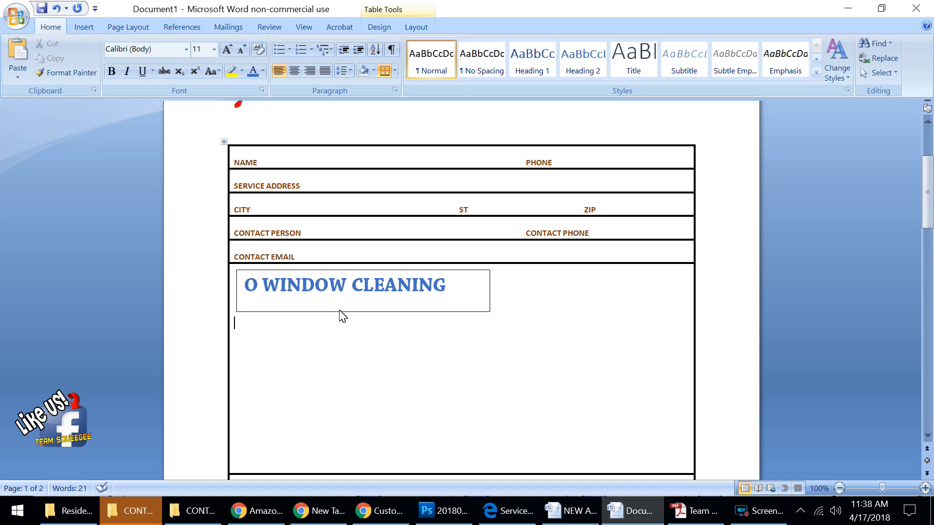
Remove the outline of the O WINDOW CLEANING text box by setting its line color to No Color.
right_click(339, 311)
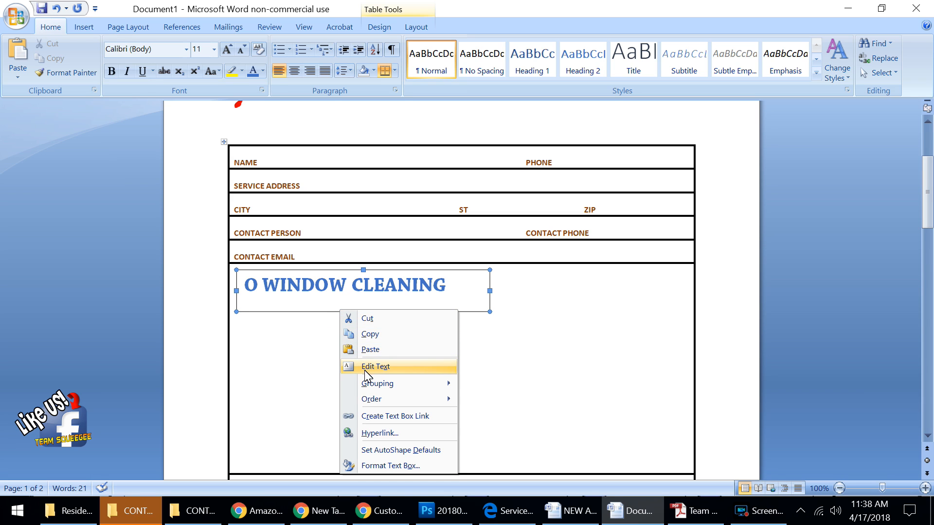
left_click(414, 467)
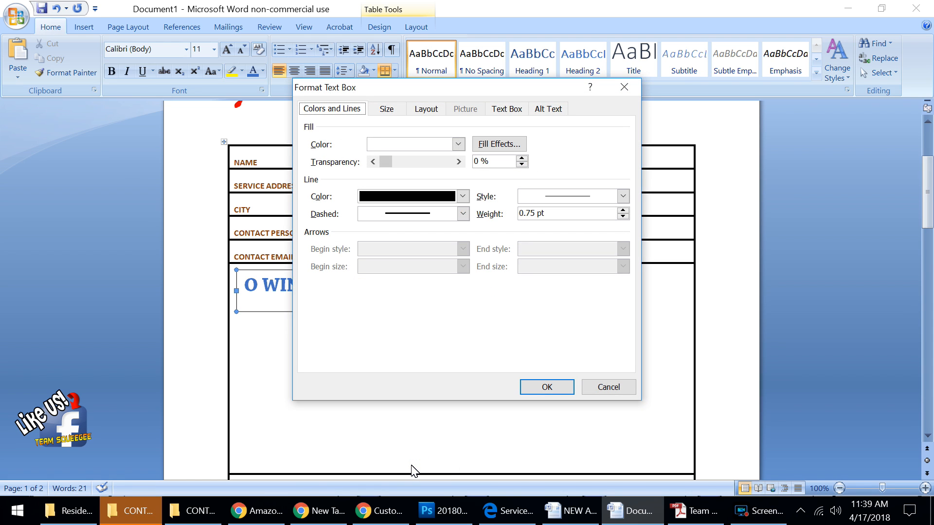
left_click(386, 214)
left_click(382, 199)
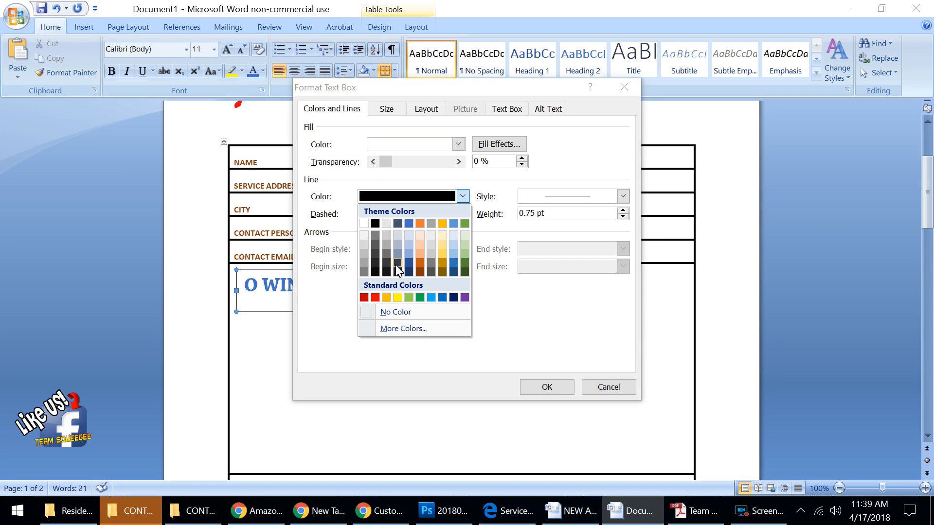
left_click(410, 312)
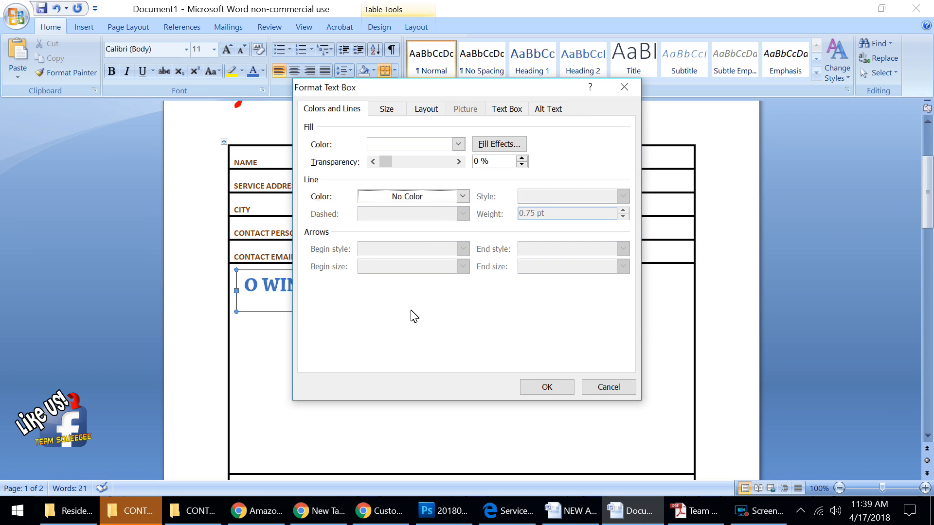
left_click(535, 385)
left_click(490, 367)
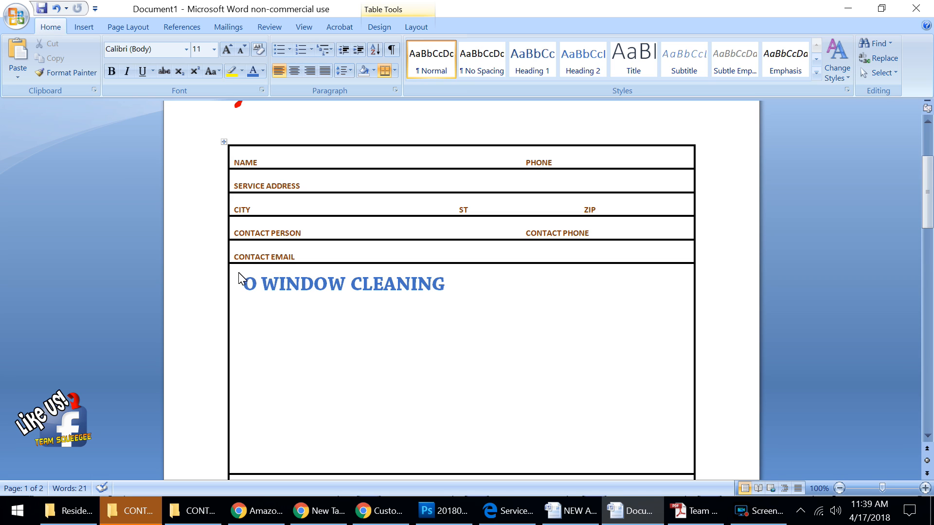
Move the O WINDOW CLEANING text box up and left into the corner of the large row below CONTACT EMAIL.
left_click(278, 288)
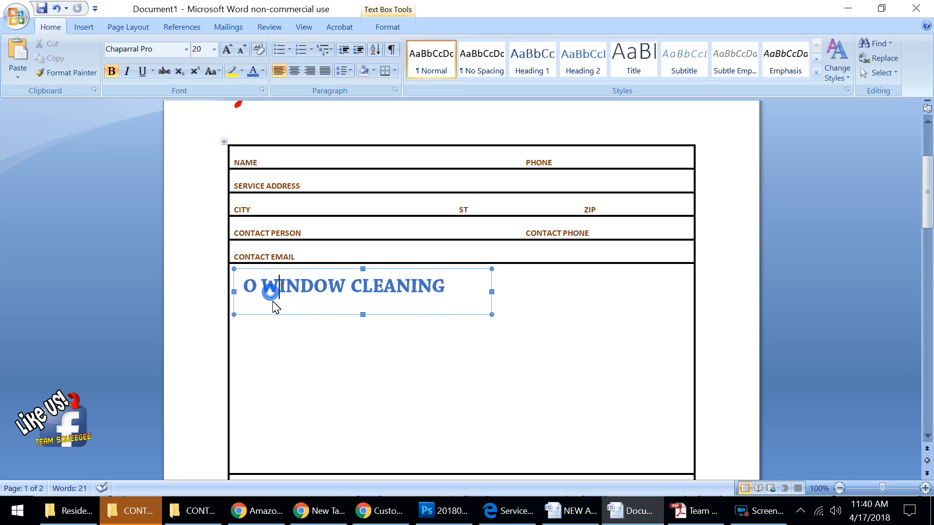
left_click(280, 315)
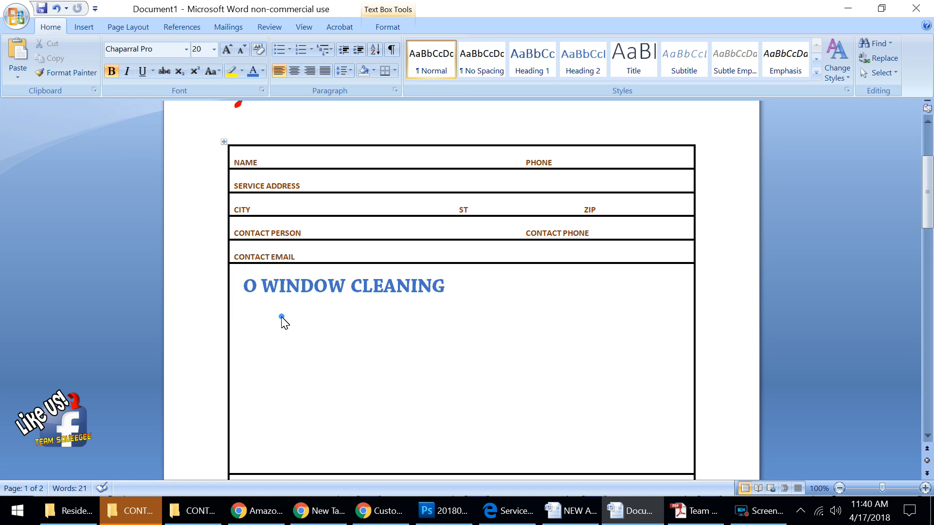
mouse_move(270, 312)
left_mouse_down()
mouse_move(265, 303)
mouse_move(275, 304)
mouse_move(267, 306)
left_mouse_up()
left_click(271, 313)
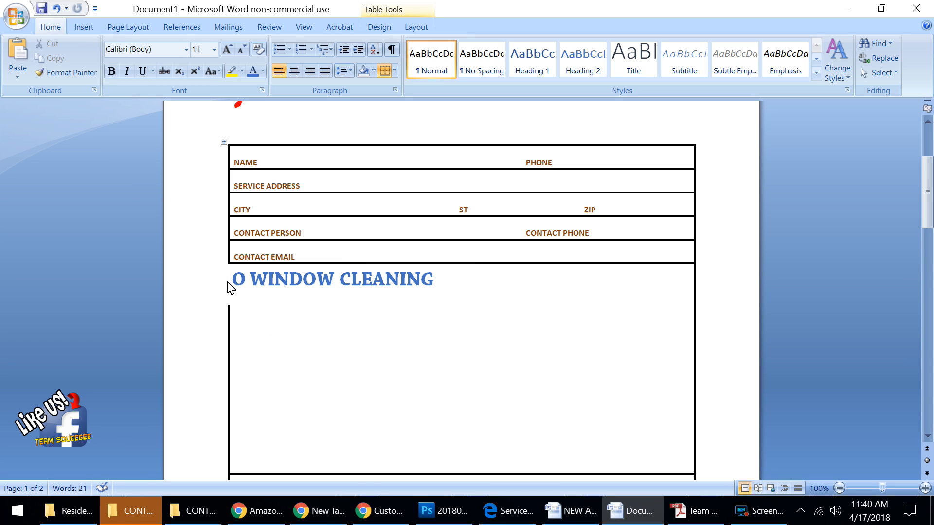
Set the fill of the O WINDOW CLEANING text box to No Color so the table border behind it shows.
right_click(267, 308)
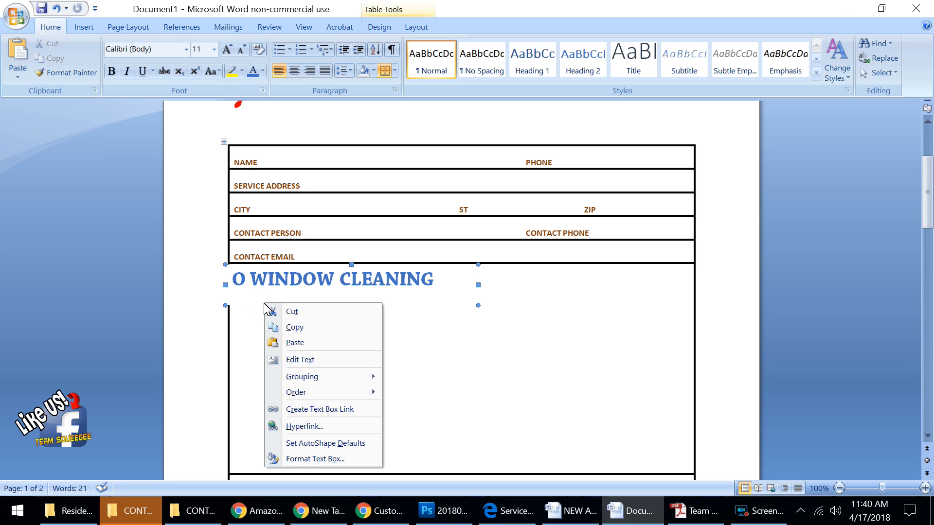
left_click(347, 459)
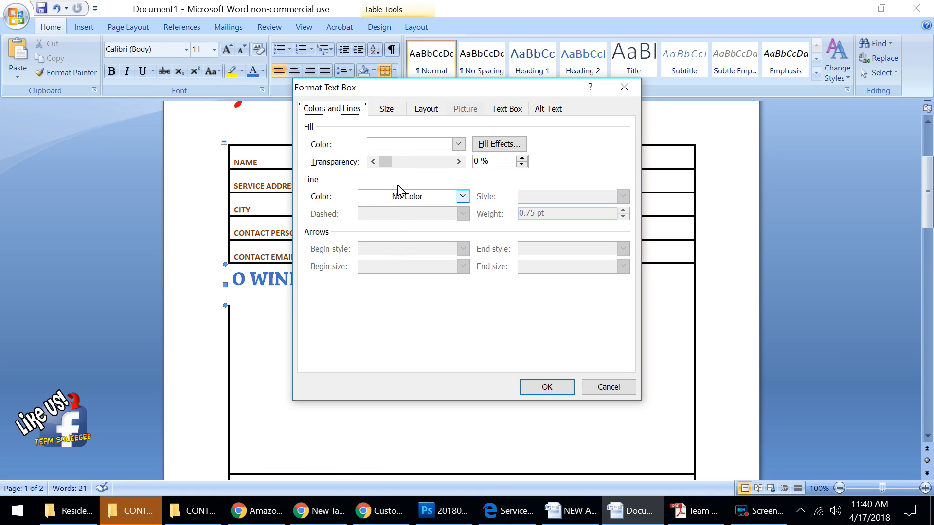
left_click(392, 145)
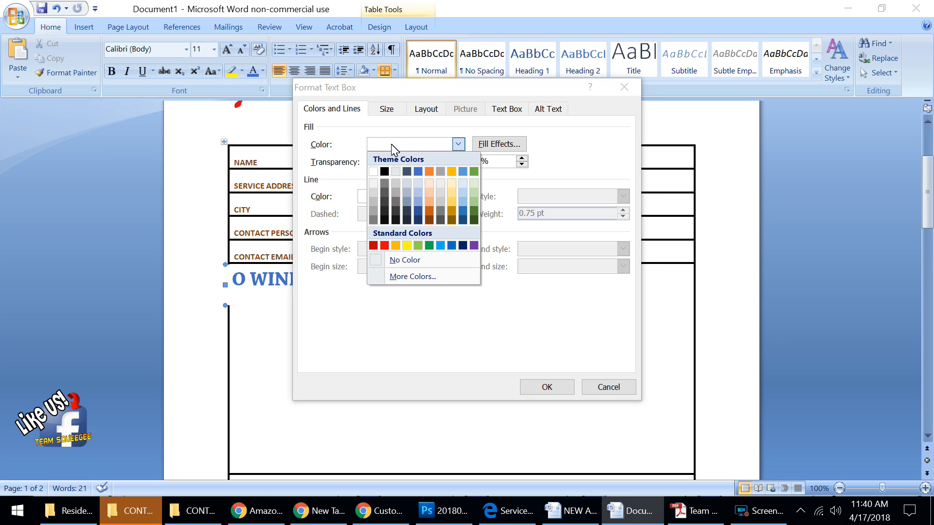
left_click(433, 260)
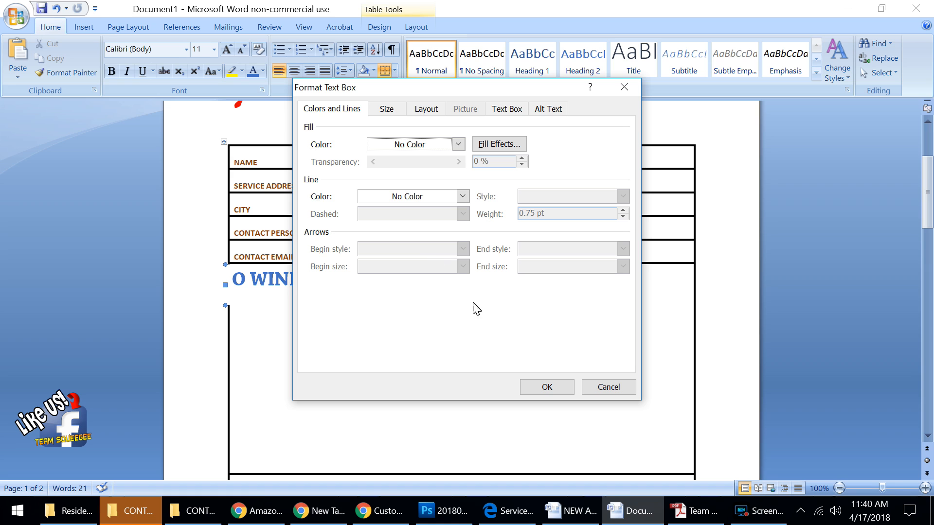
left_click(544, 387)
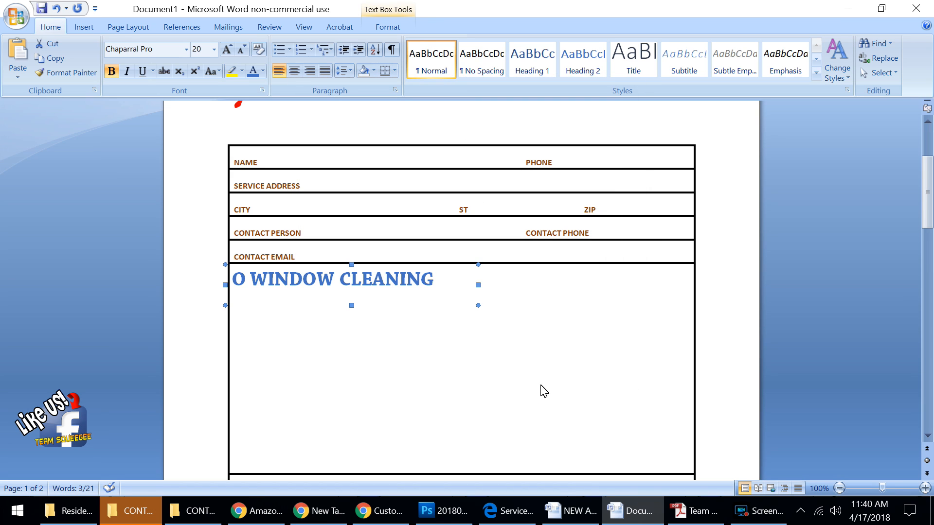
left_click(291, 351)
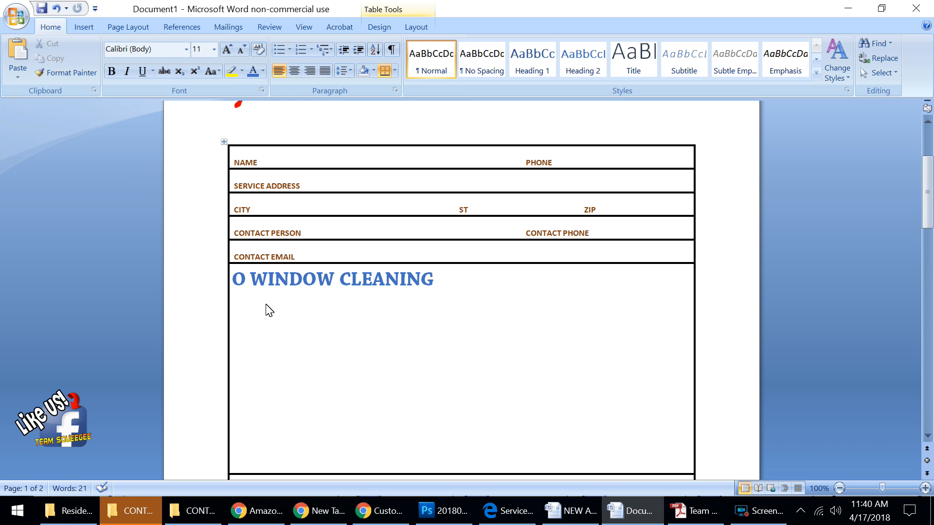
Check the window cleaning section of the reference PDF in Edge, and back in Word insert a 5x3 table directly below the O WINDOW CLEANING heading.
left_click(507, 515)
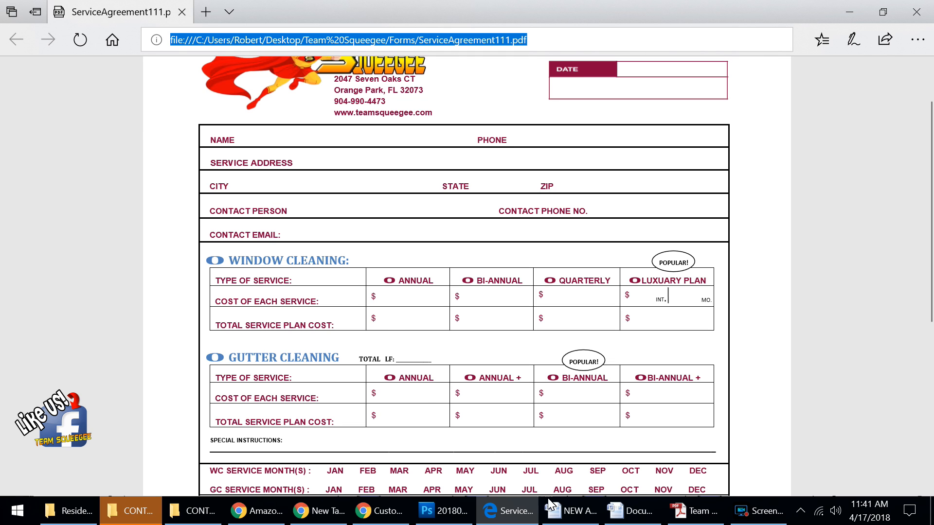
left_click(614, 512)
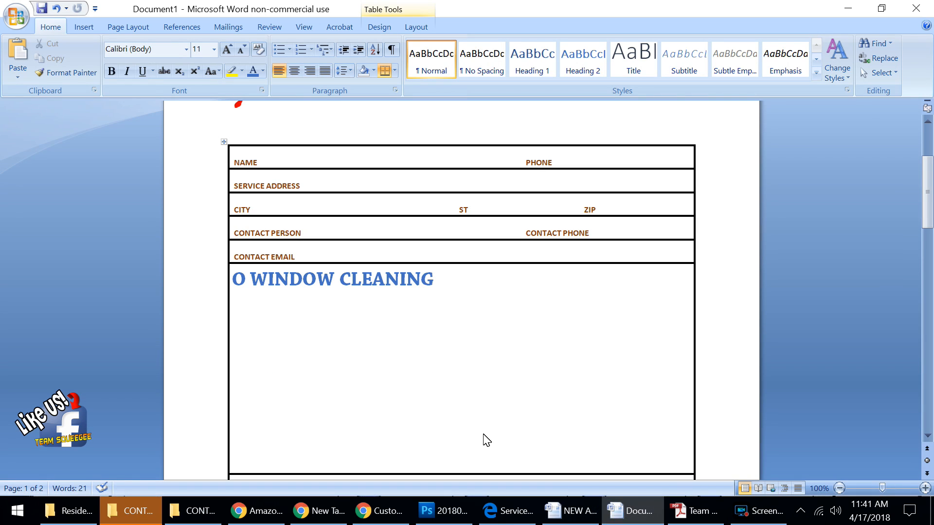
left_click(236, 300)
left_click(245, 323)
key("Up")
left_click(258, 319)
left_click(239, 304)
left_click(80, 28)
left_click(104, 53)
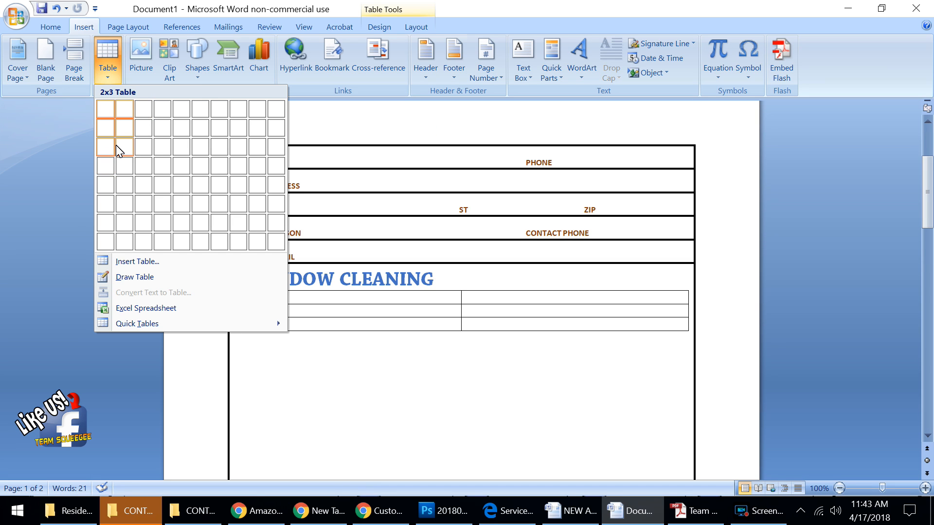
left_click(183, 150)
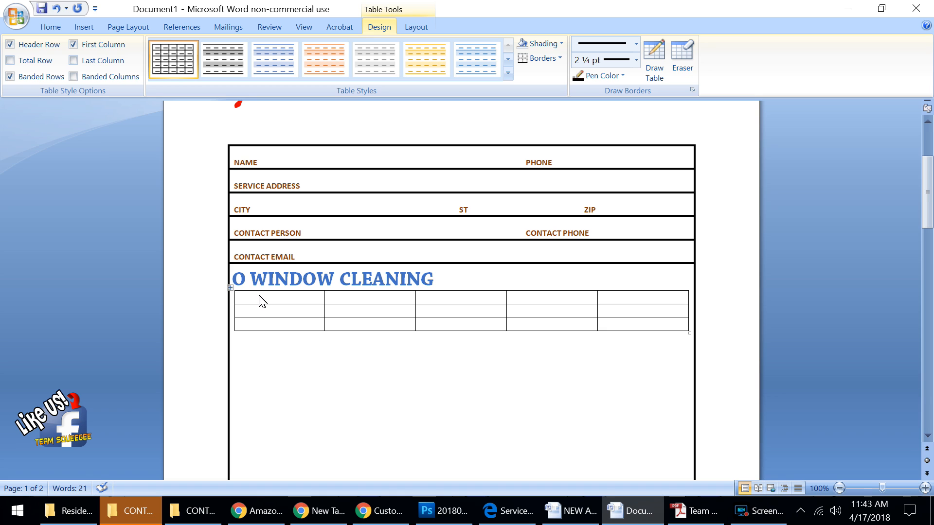
Check the row labels in the PDF in Edge, and back in Word enter TYPE OF SERVICE and COST OF EACH SERVICE in the new table's first column.
left_click(495, 514)
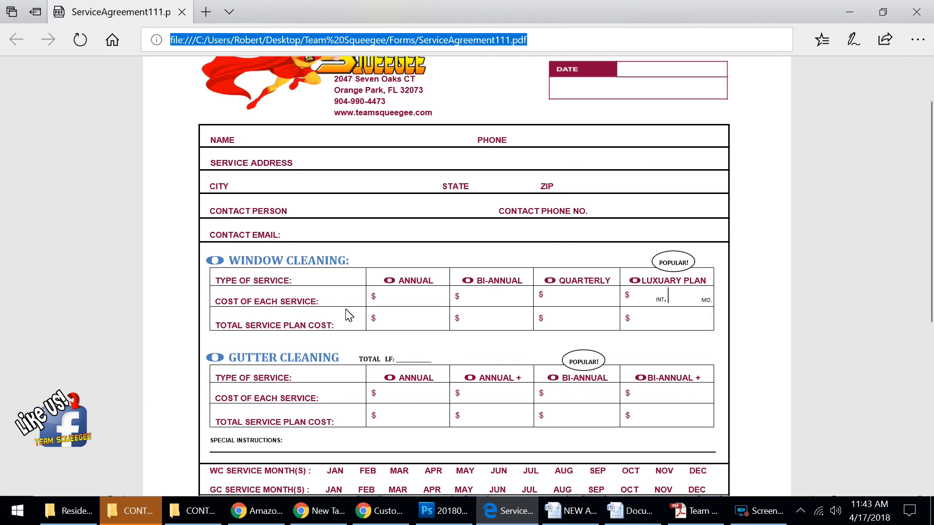
left_click(302, 286)
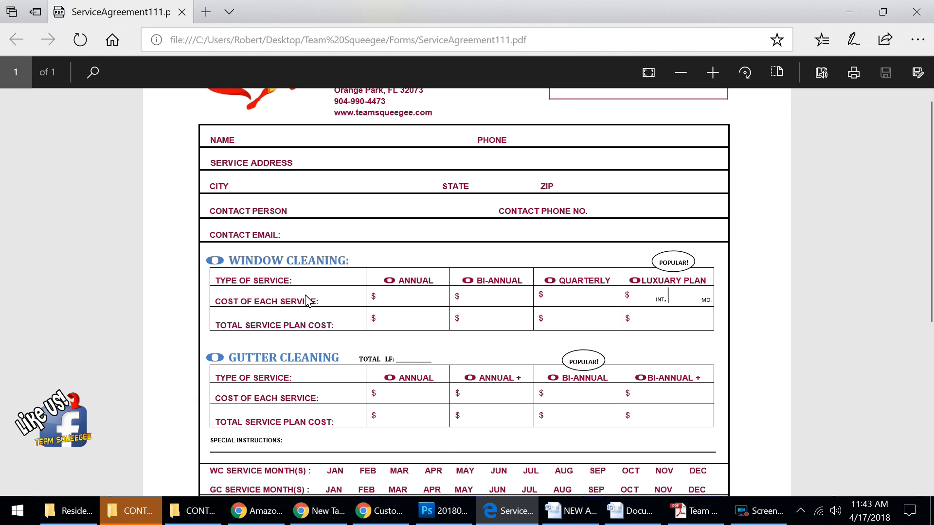
left_click(306, 296)
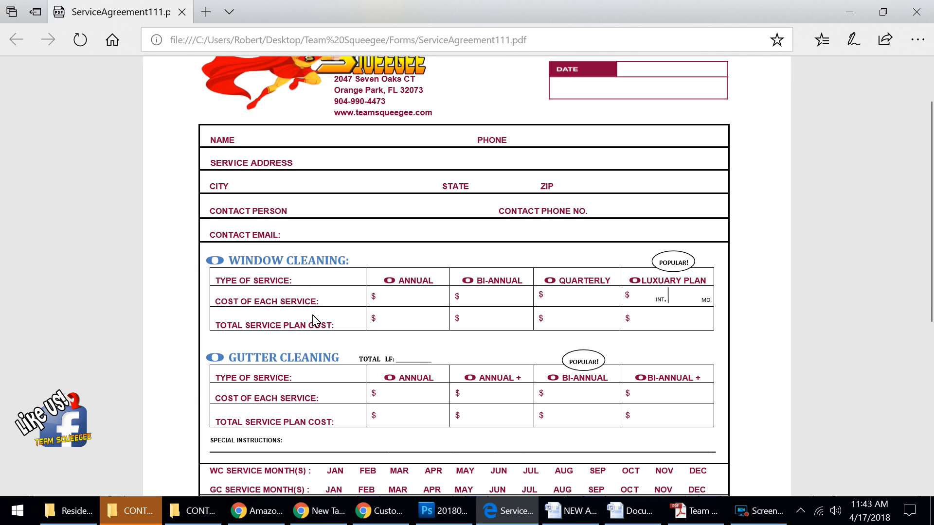
left_click(313, 319)
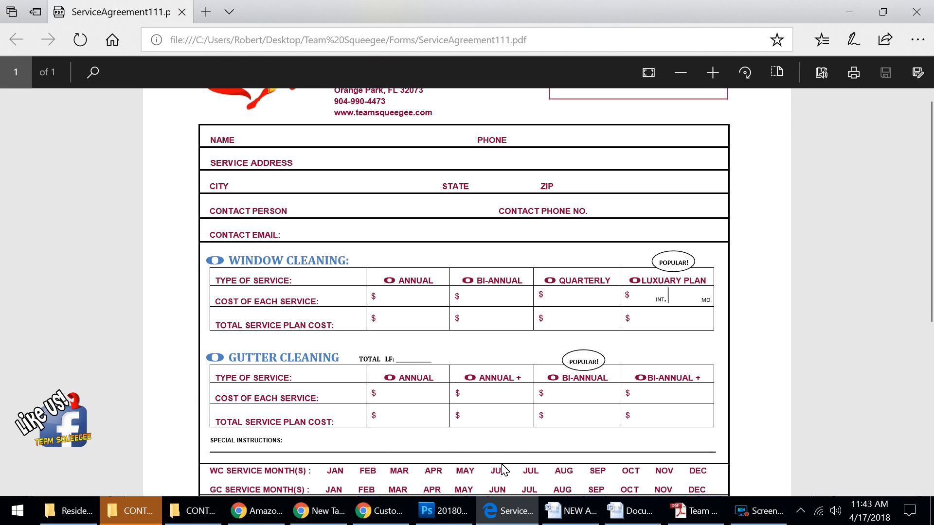
left_click(628, 510)
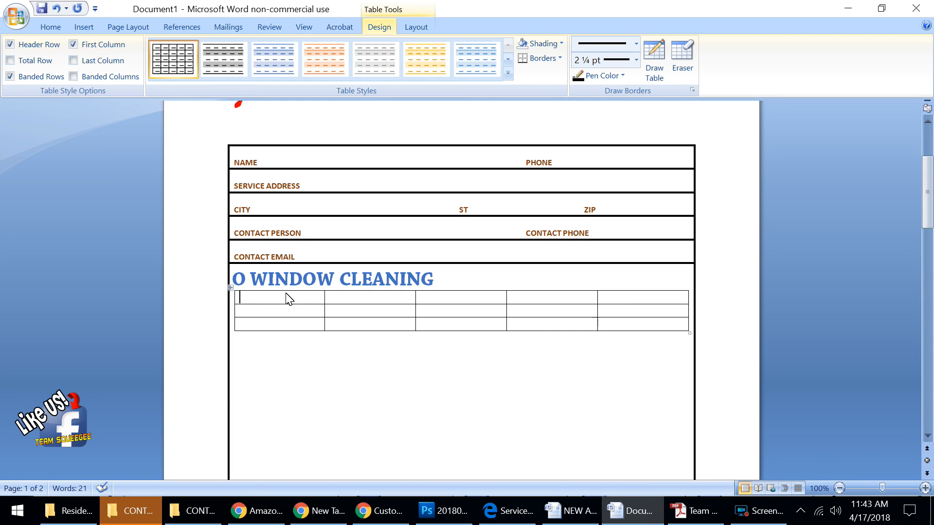
left_click(286, 296)
left_click(288, 299)
type("TYPE OF SERVICE")
left_click(288, 314)
type("COST OF EACH SERVICE")
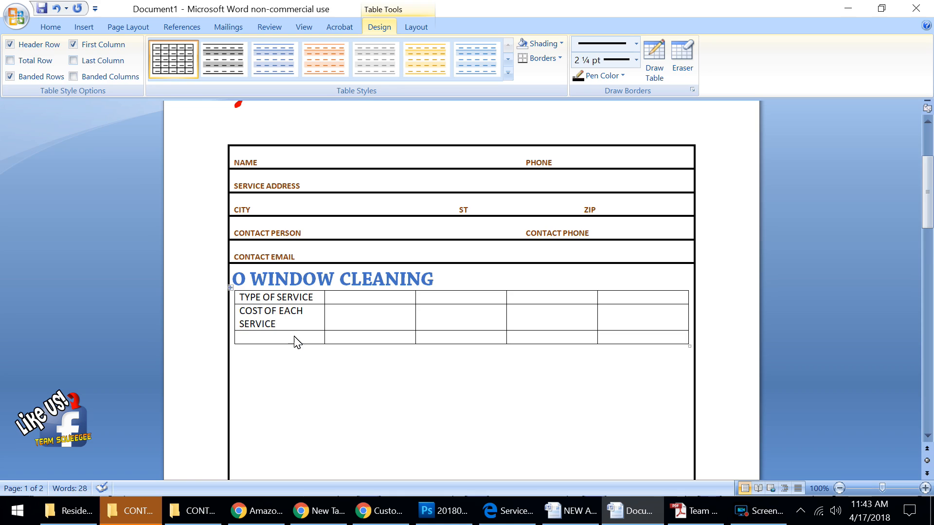
Check the reference PDF in Edge again, and back in Word enter TOTAL as the label of the window cleaning table's third row.
left_click(508, 510)
left_click(652, 515)
left_click(280, 337)
type("TOTAL")
Format the three first-column labels of the window cleaning table in bold at font size 10.
left_click_drag(269, 337, 247, 299)
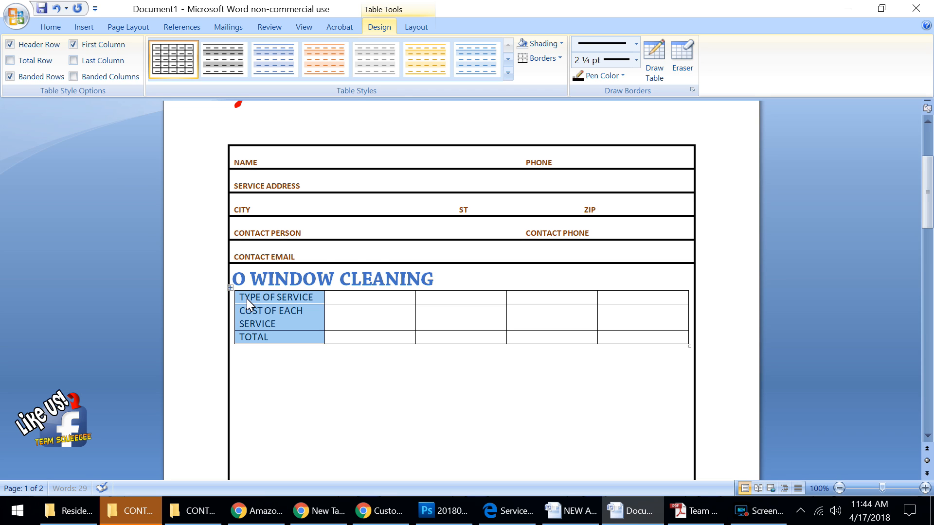
left_click(50, 28)
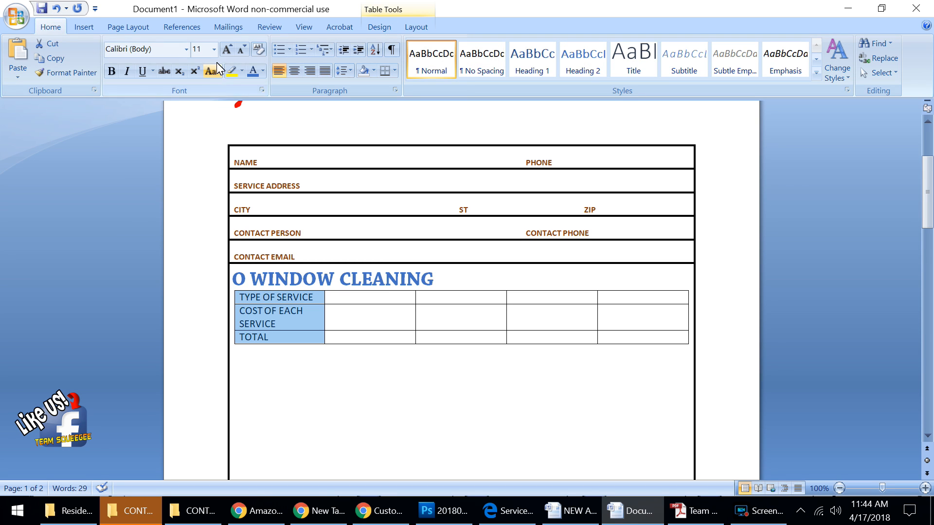
left_click(213, 50)
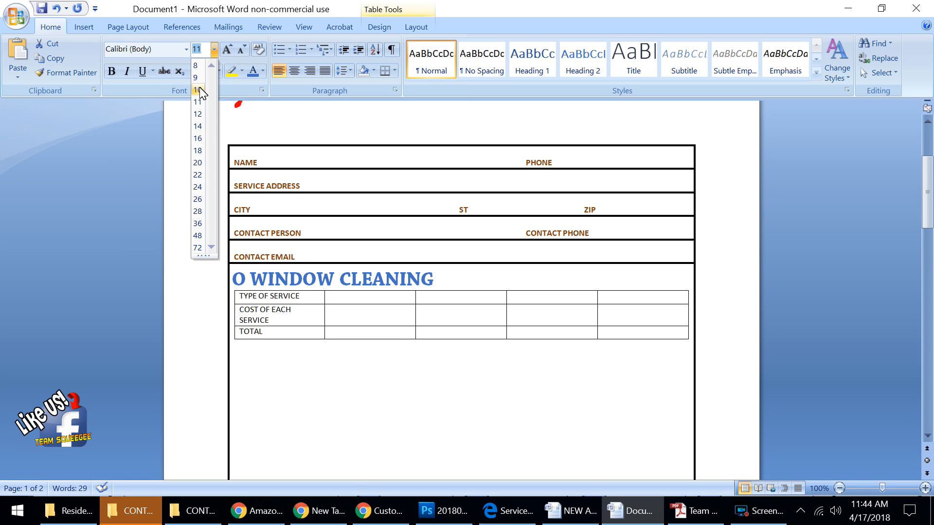
left_click(200, 91)
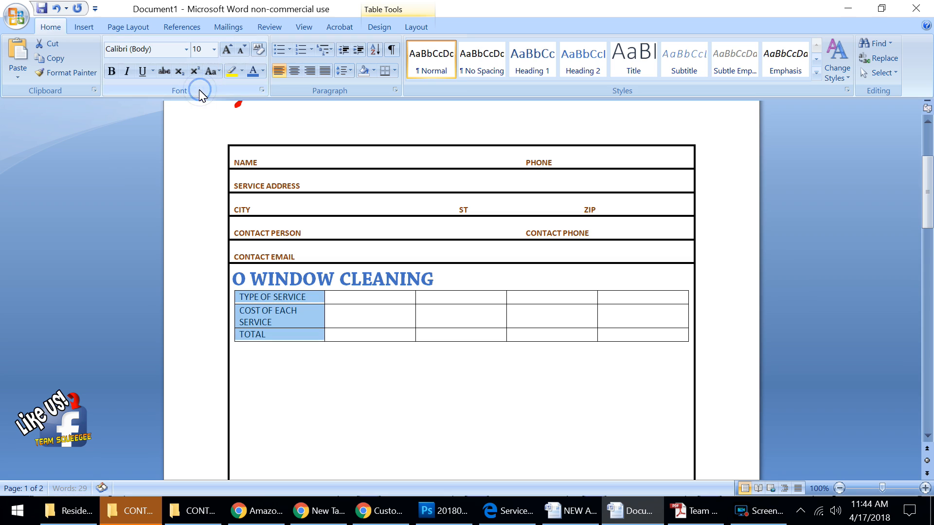
left_click(111, 72)
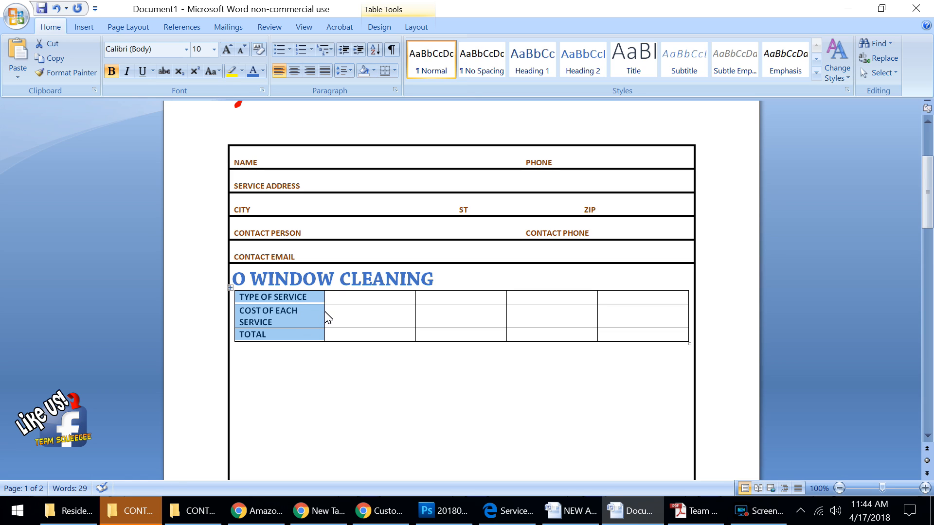
Widen the window cleaning table's first column so COST OF EACH SERVICE fits on one line, and enter PACKAGE 1 through PACKAGE 4 across the first row.
left_click_drag(326, 317, 344, 323)
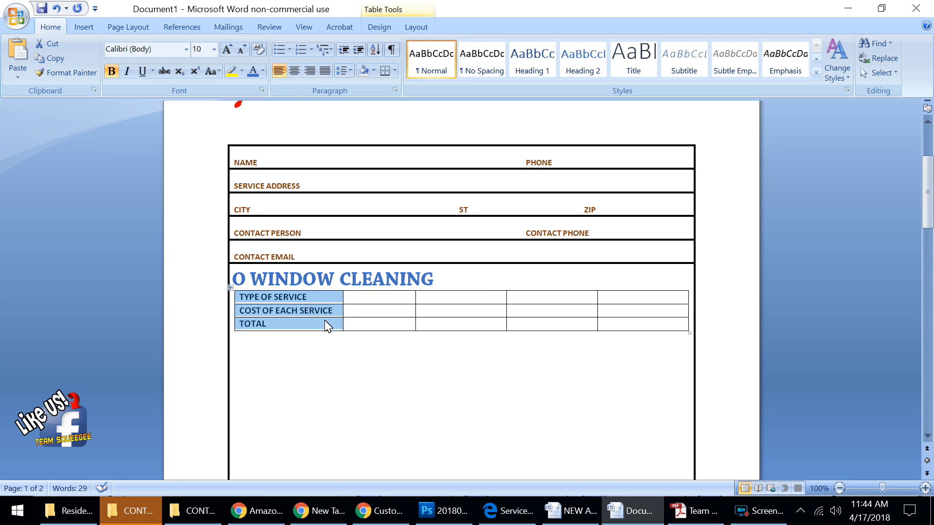
left_click(356, 312)
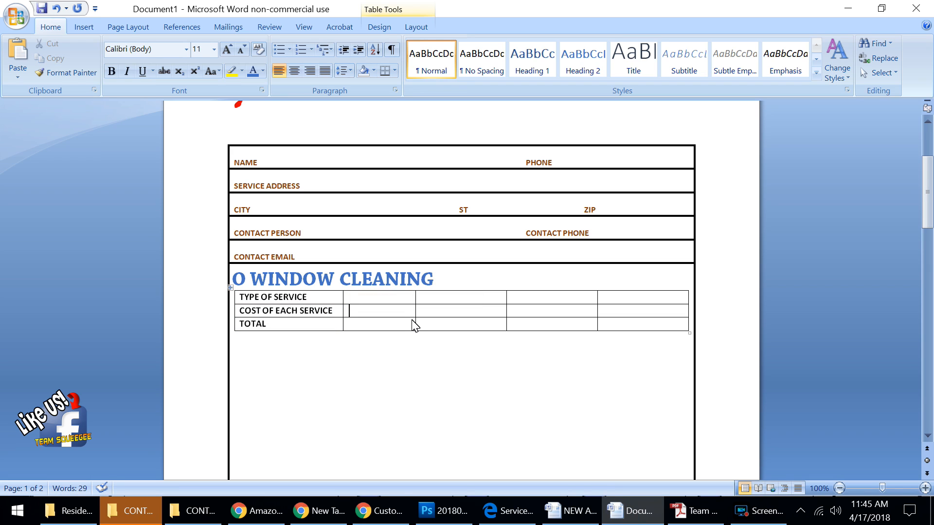
left_click(390, 300)
type("PACKAGE 1")
key("Tab")
type("PACKAGE 2")
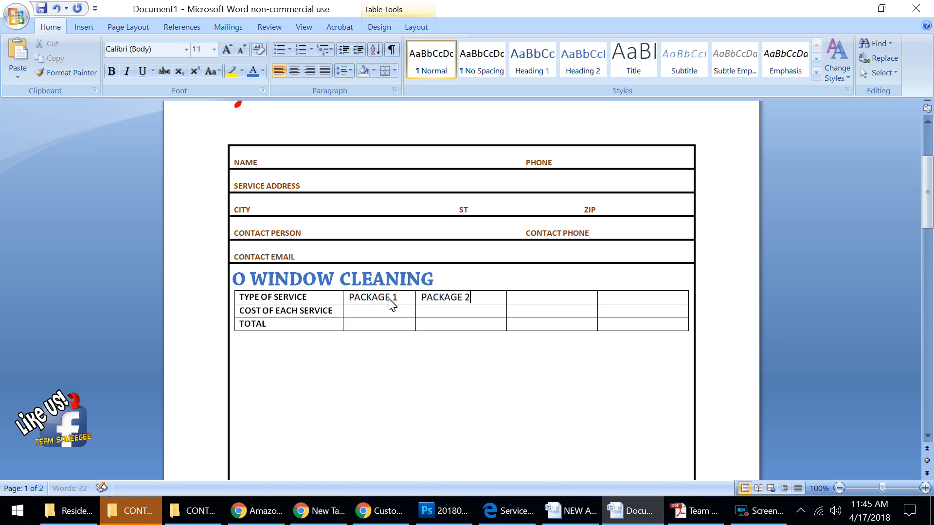
key("Tab")
type("PACKAGE 3")
key("Tab")
type("PACKAGE 4")
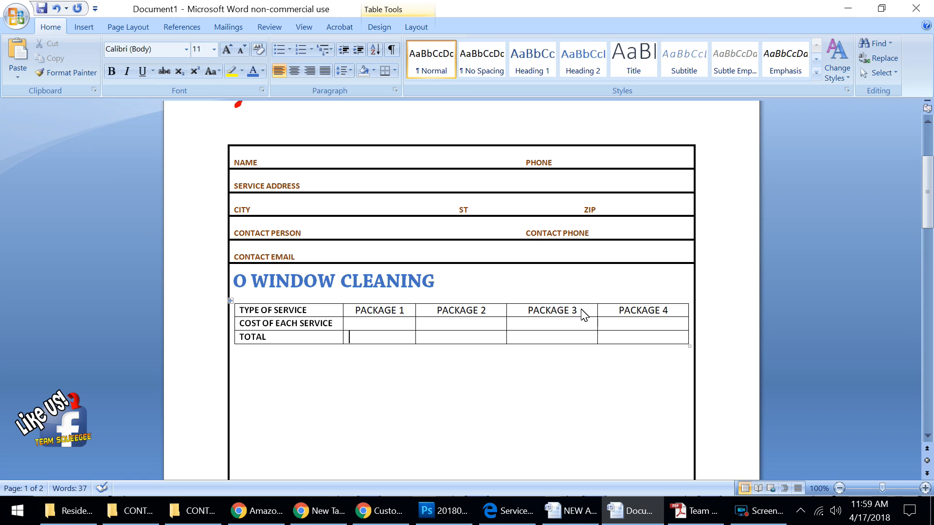
Align the PACKAGE 1 through PACKAGE 4 cells of the window cleaning table to bottom center.
left_click(674, 309)
left_click_drag(670, 310, 536, 327)
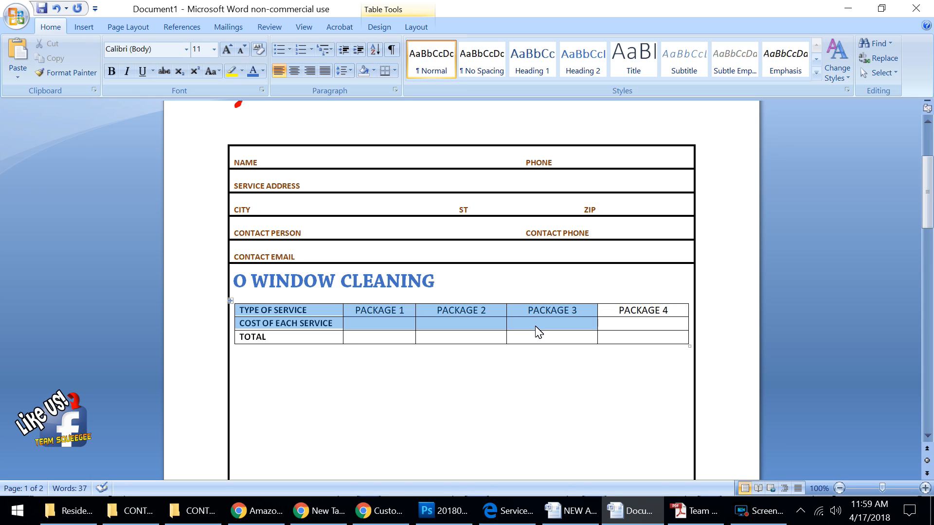
left_click(563, 328)
left_click_drag(670, 313, 411, 316)
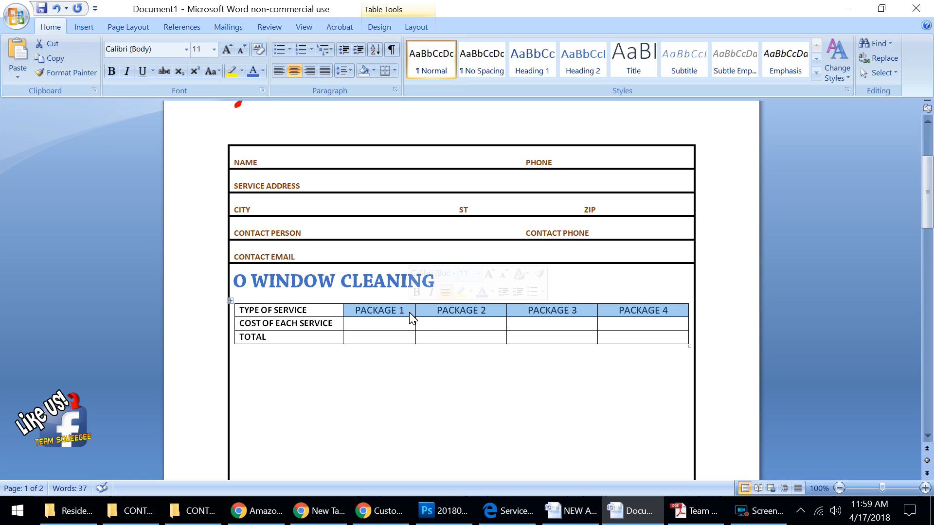
right_click(411, 317)
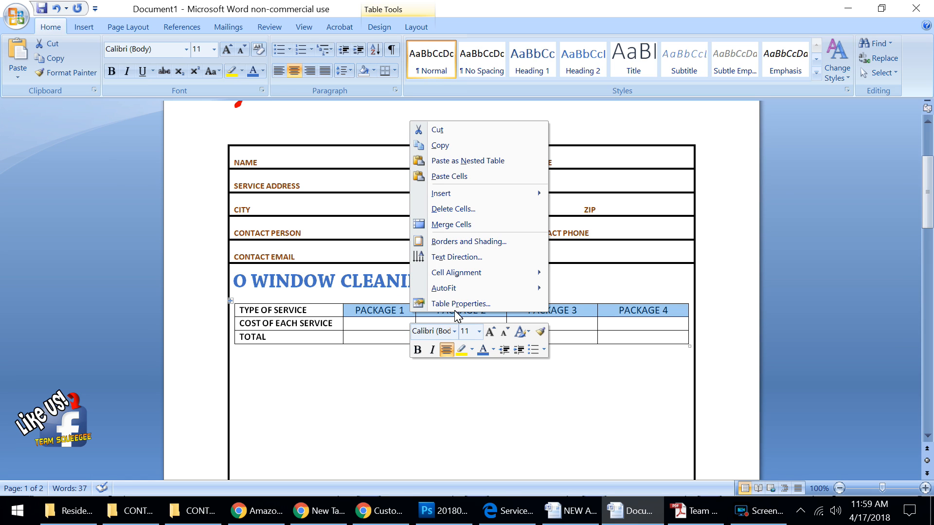
mouse_move(464, 274)
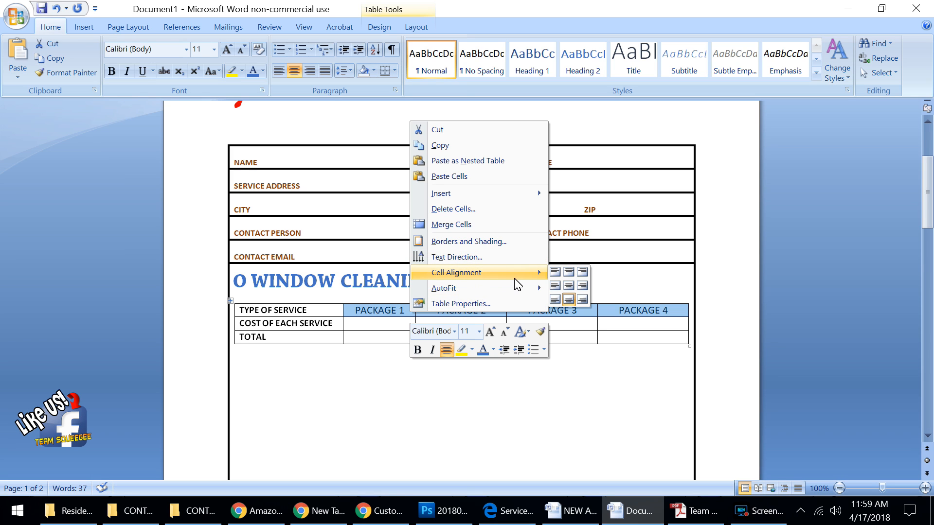
mouse_move(536, 276)
left_click(569, 300)
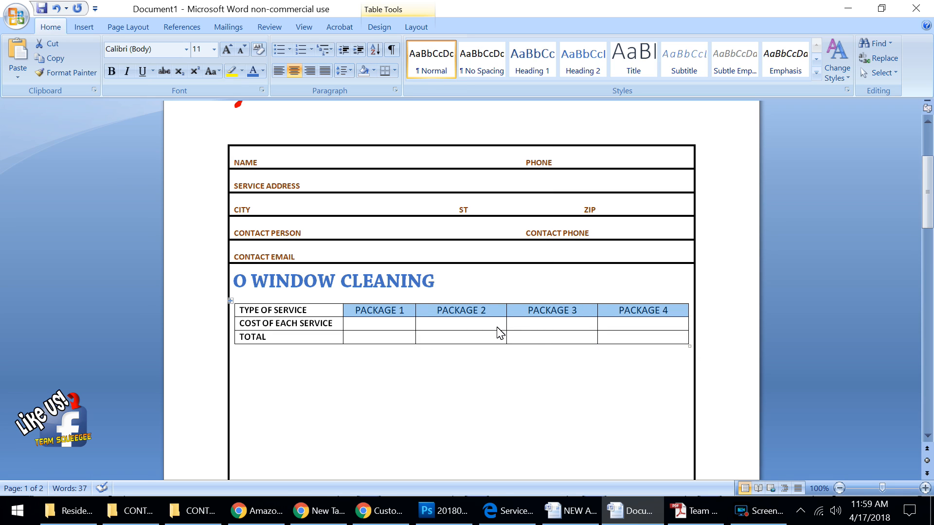
left_click(497, 326)
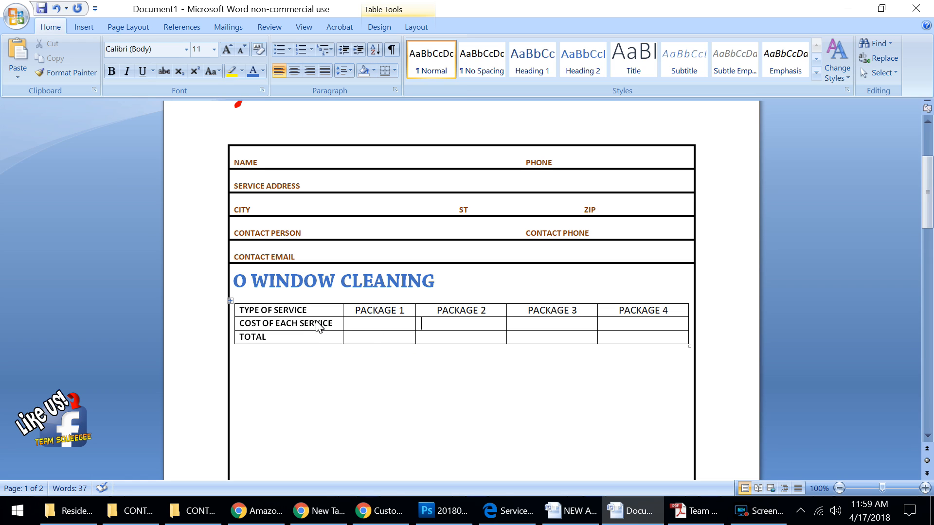
Select the three label cells in the window cleaning table's first column and open their cell alignment choices.
left_click(266, 311)
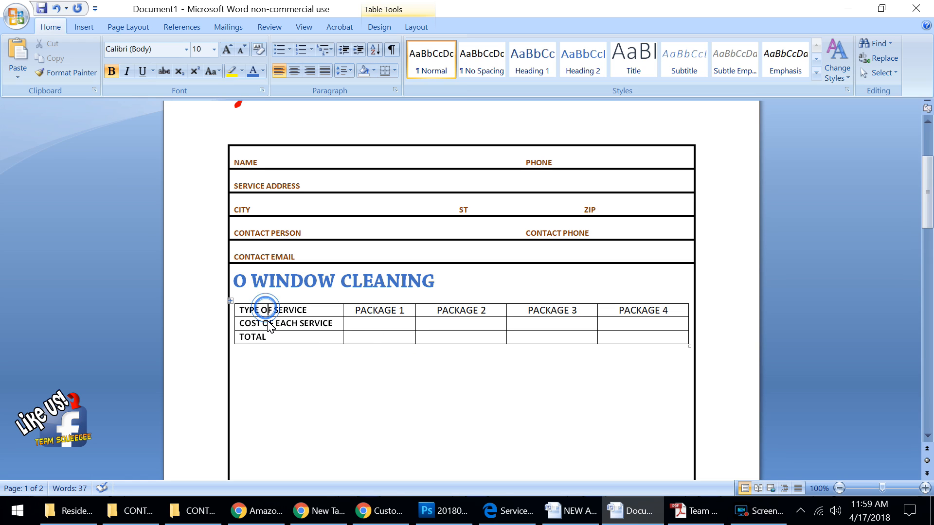
left_click(266, 321)
left_click(266, 336)
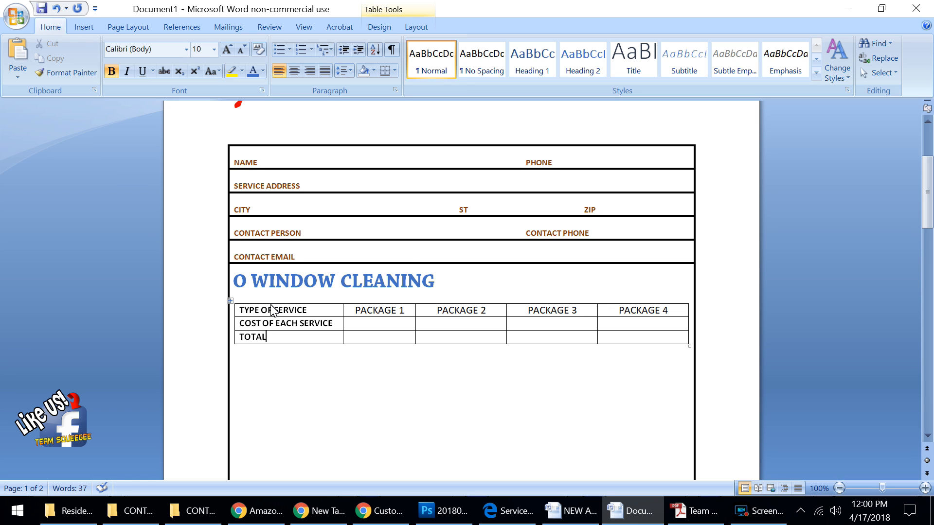
left_click(270, 304)
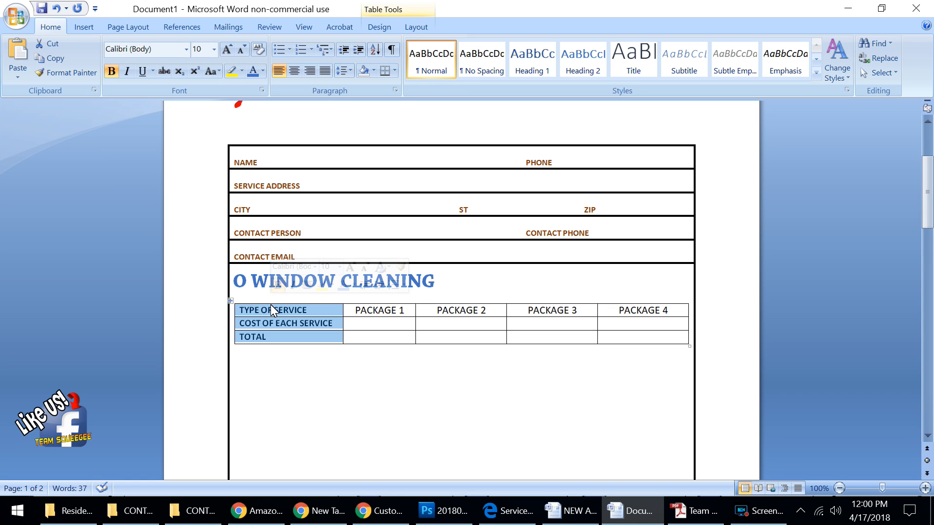
right_click(271, 305)
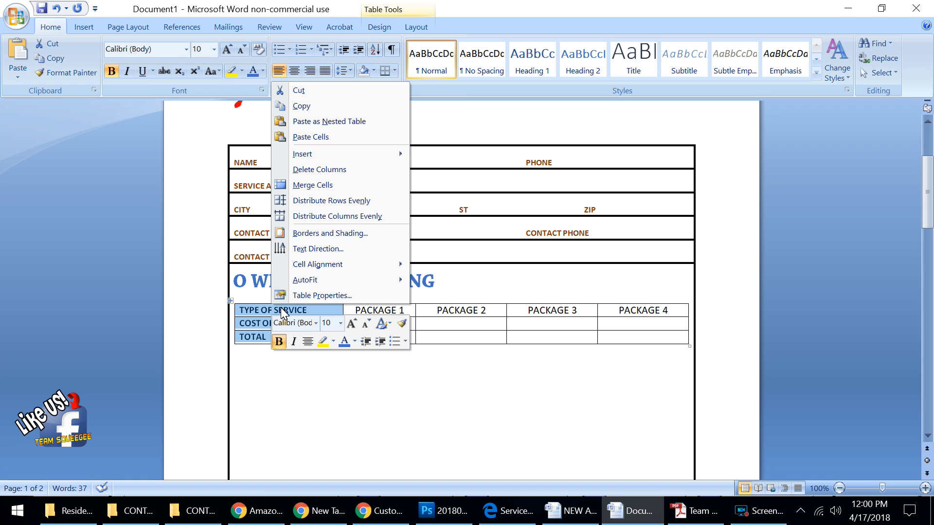
mouse_move(316, 269)
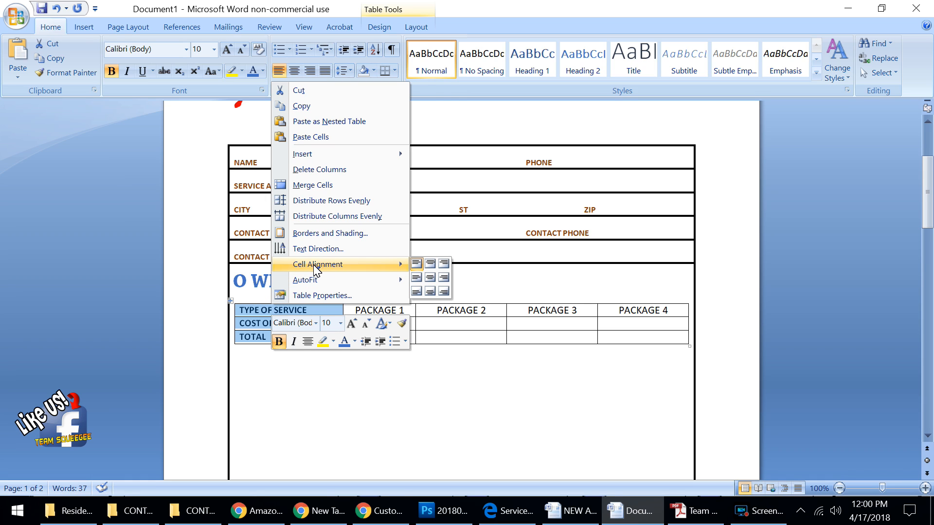
Align the first-column labels to the bottom left of their cells and add a blank line under PACKAGE 1 in each row for height.
left_click(417, 292)
left_click(359, 323)
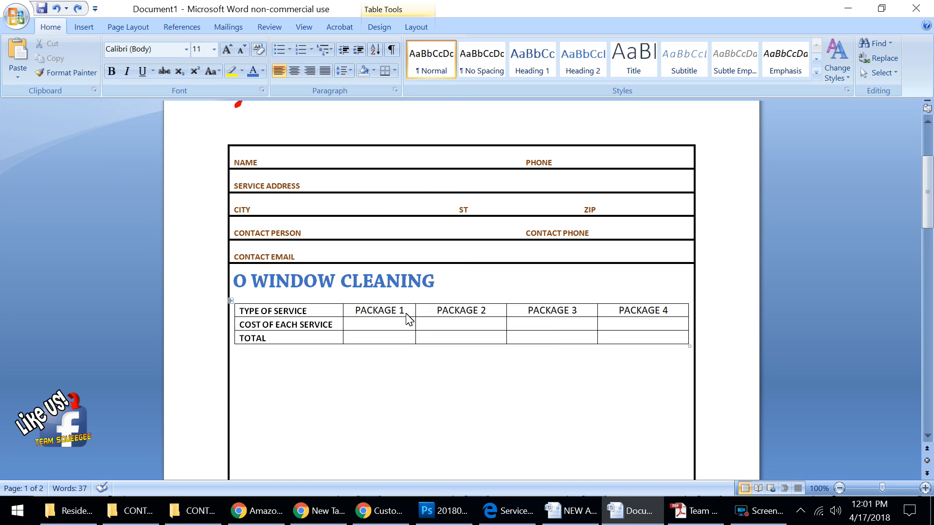
left_click(357, 309)
key("Return")
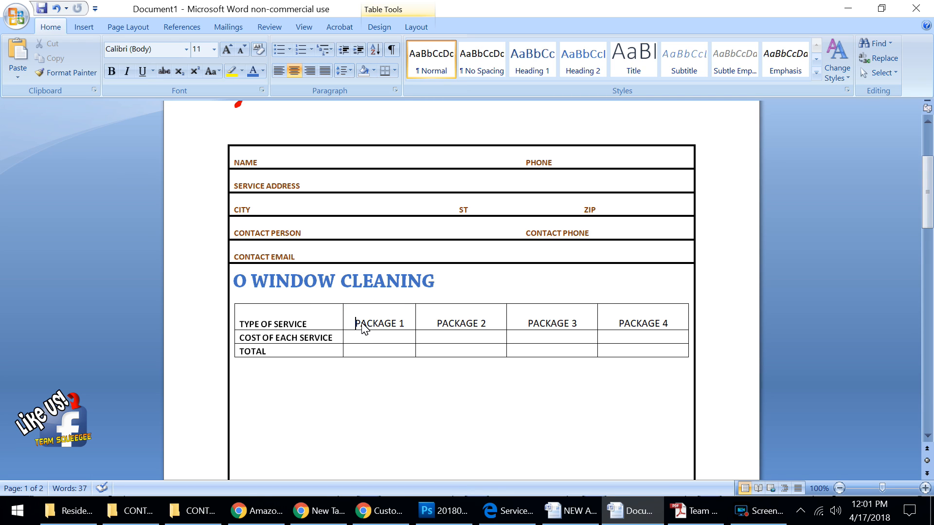
left_click(361, 337)
key("Return")
left_click(364, 368)
key("Return")
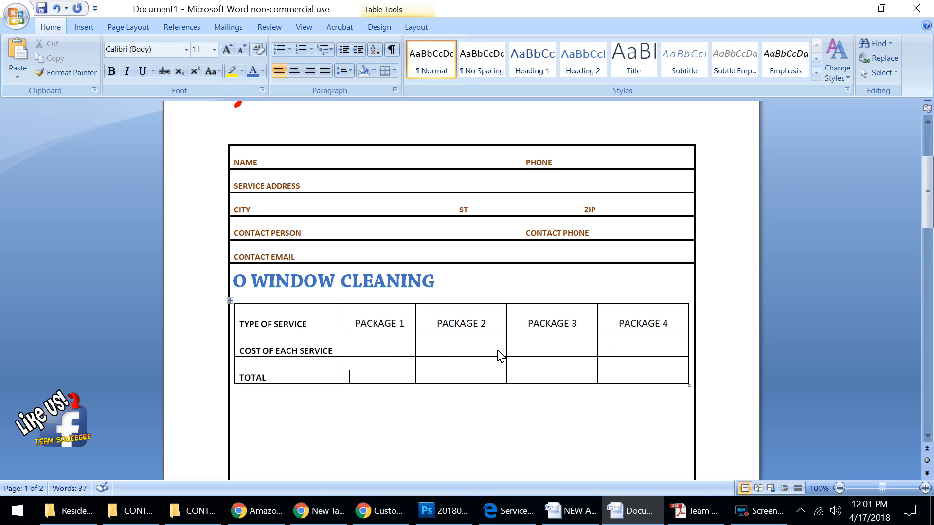
Remove the extra blank line above PACKAGE 1 in the TYPE OF SERVICE row.
key("ctrl+z")
left_click(356, 309)
left_click(366, 311)
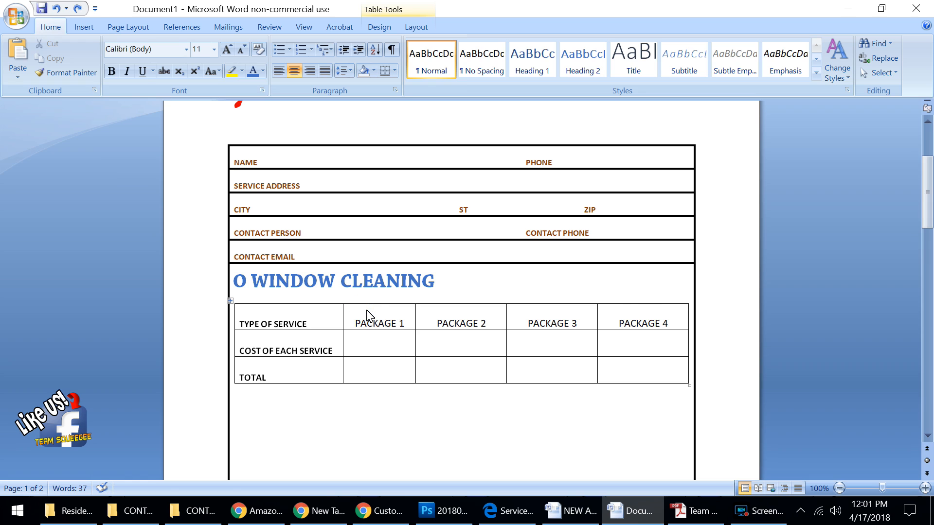
key("Delete")
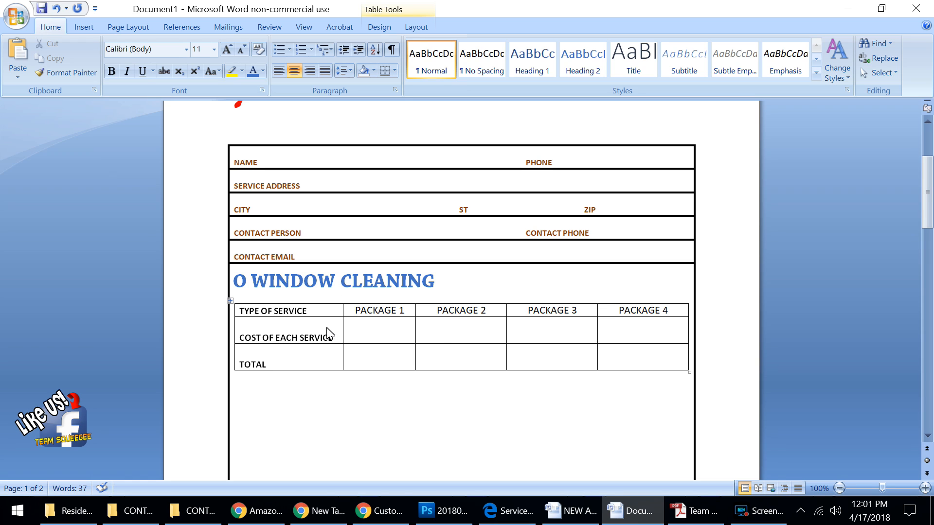
Set the font colour of the first-column labels in the window cleaning table to the orange theme colour.
left_click(283, 305)
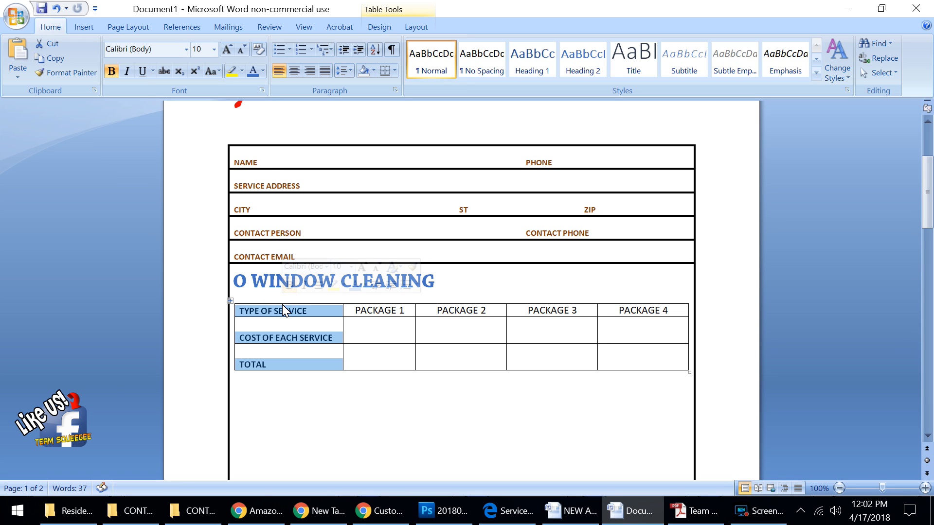
left_click(257, 73)
left_click(263, 72)
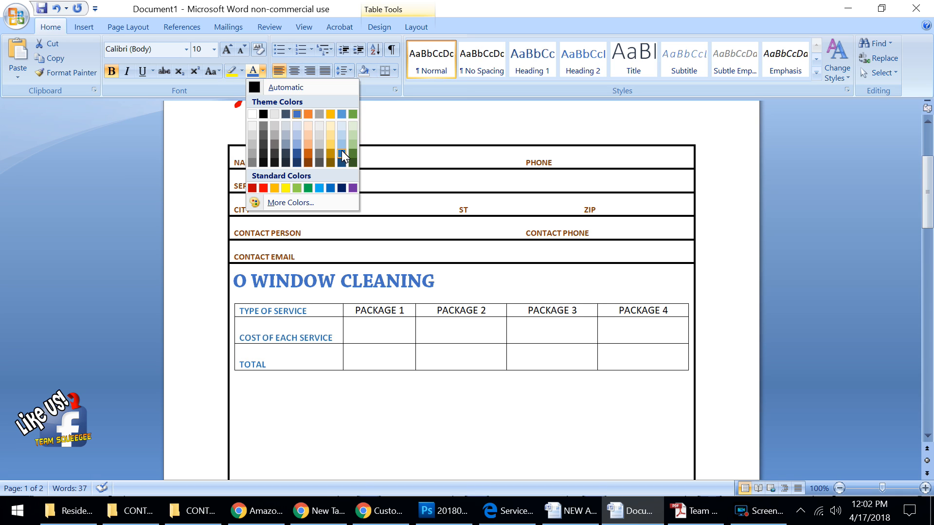
left_click(308, 116)
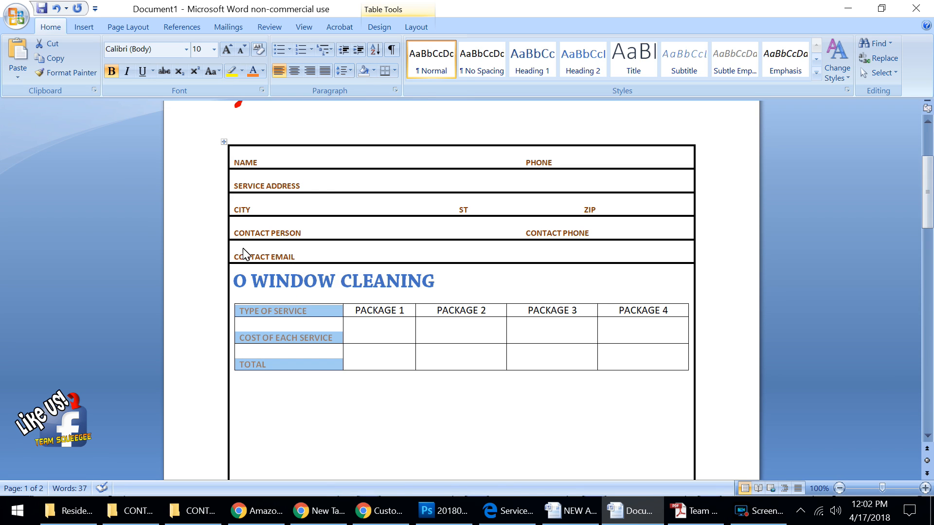
Set the font of the first-column labels to Adobe Gothic Std B.
left_click(112, 71)
left_click(147, 50)
left_click(187, 49)
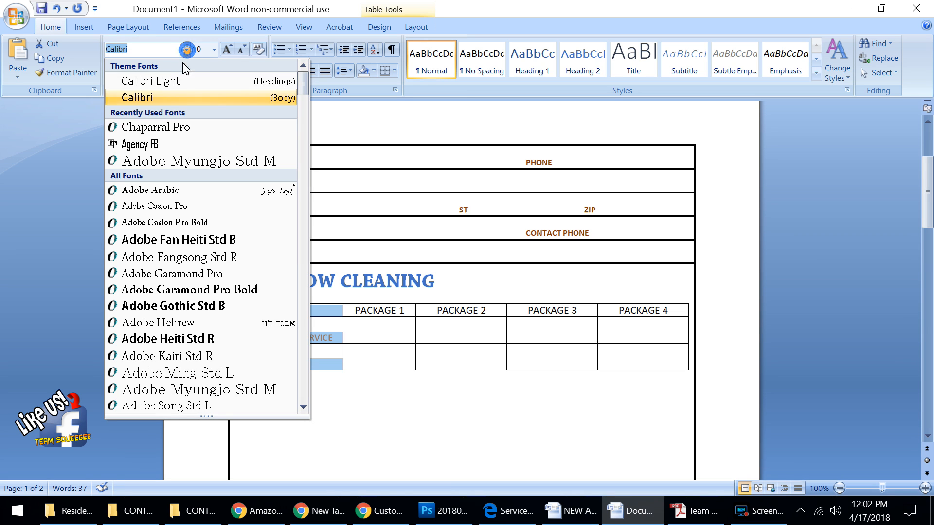
left_click(171, 147)
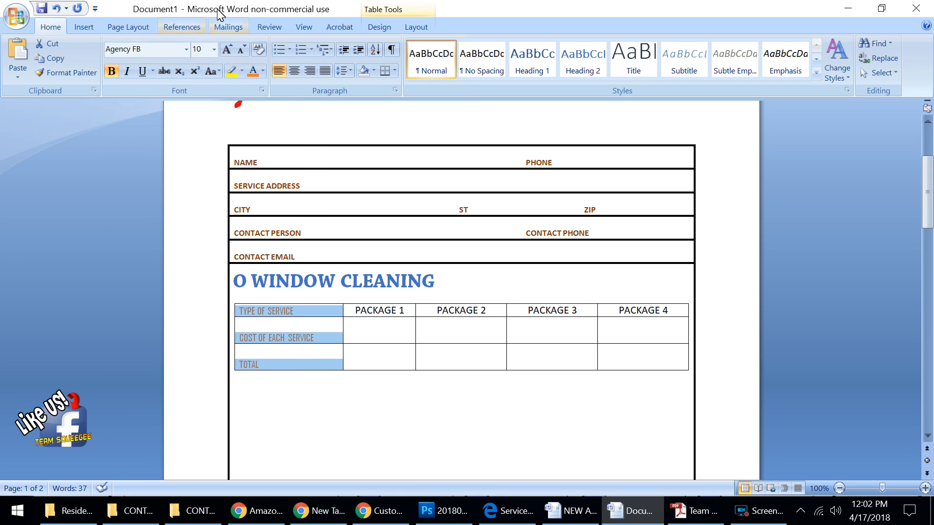
left_click(186, 49)
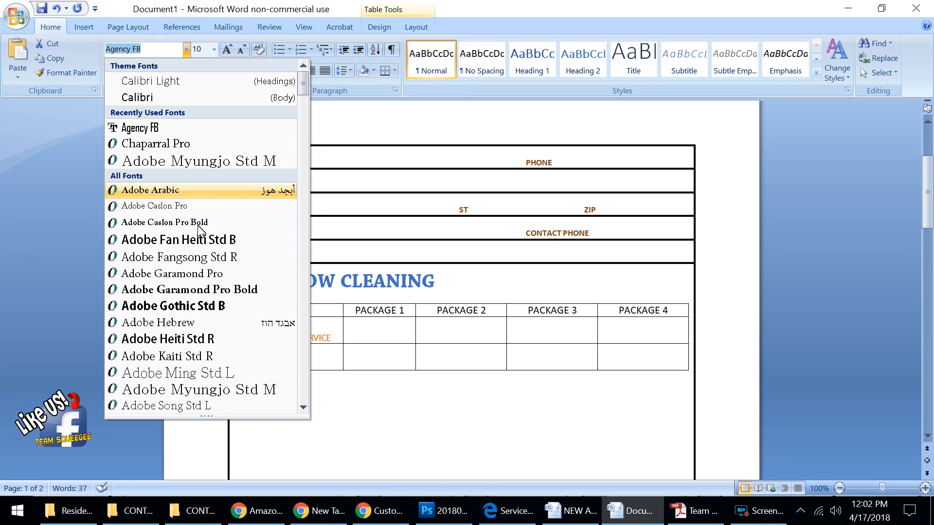
left_click(208, 314)
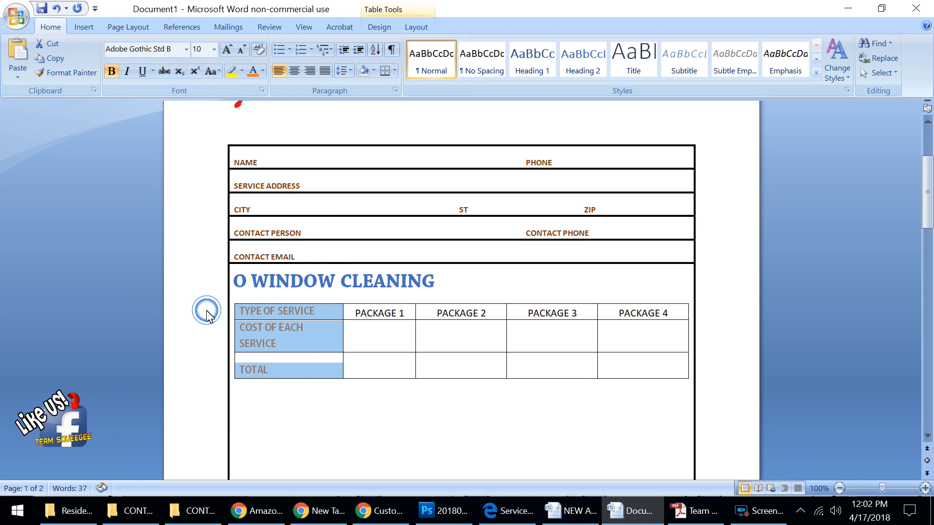
left_click(347, 360)
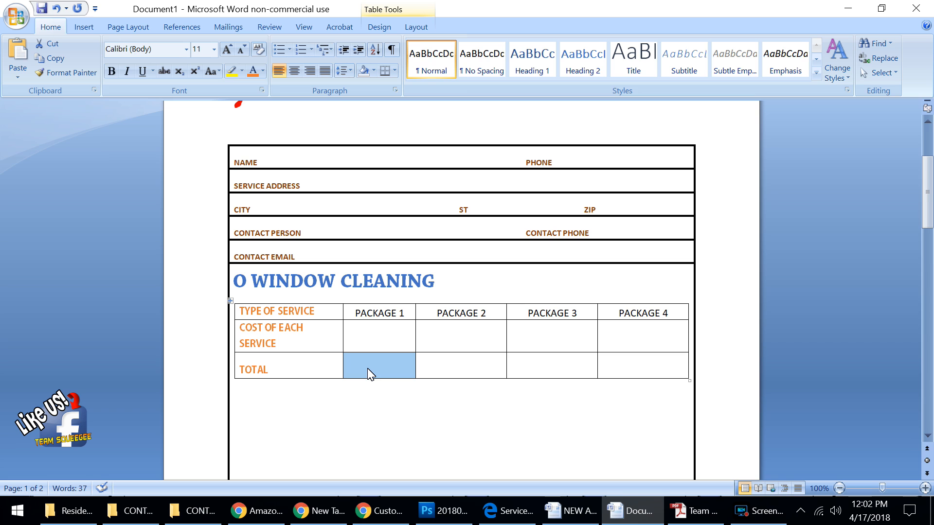
Switch to the browser to check the window cleaning table in ServiceAgreement111.pdf, and return to the Word document.
left_click(492, 512)
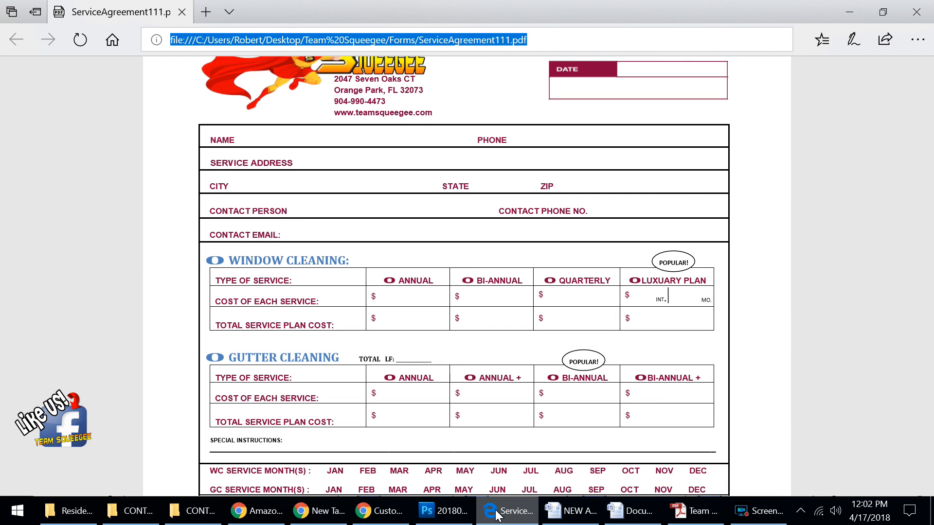
left_click(649, 514)
left_click(407, 335)
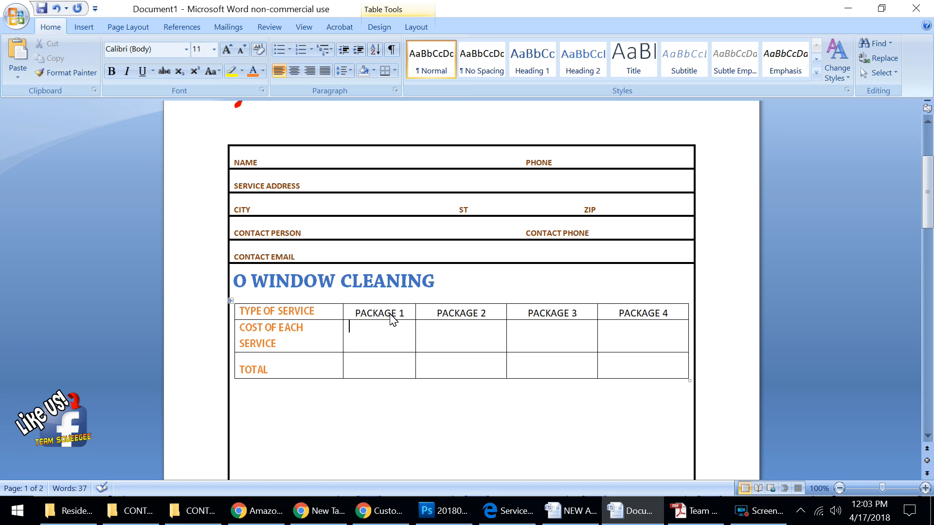
Format the PACKAGE 1 to PACKAGE 4 headings in dark blue, bold, italic and underlined.
left_click_drag(356, 313, 681, 322)
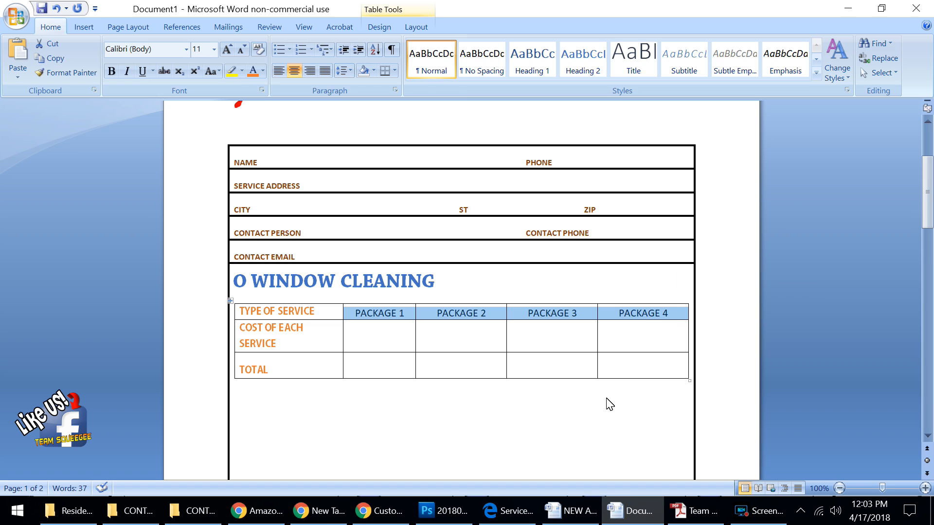
left_click(263, 70)
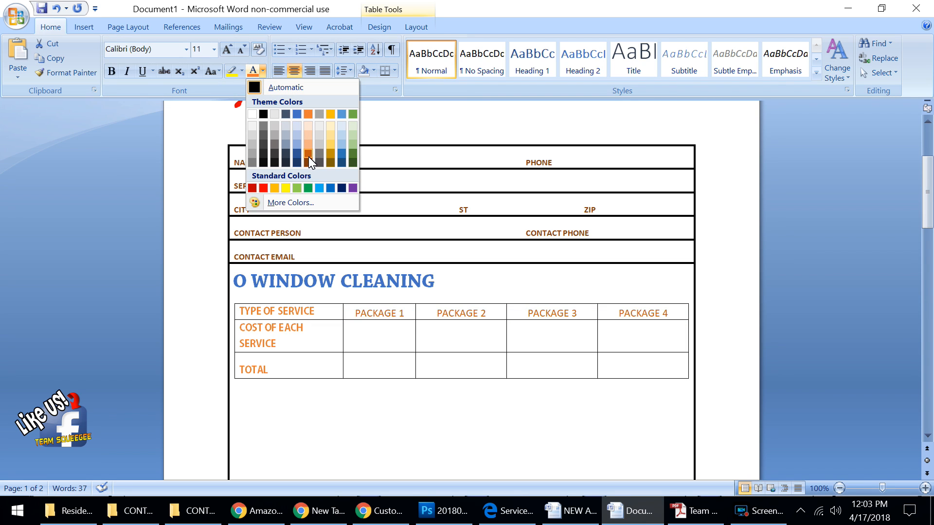
left_click(342, 162)
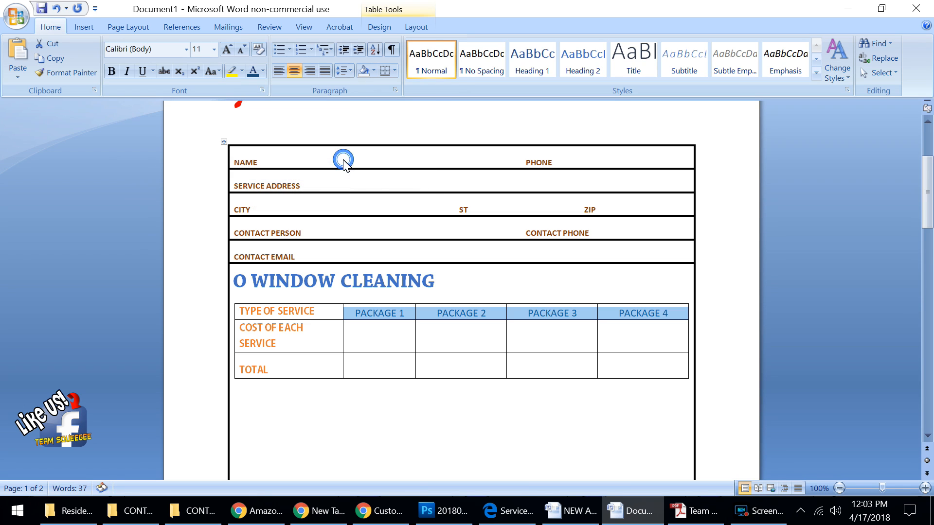
left_click(112, 72)
left_click(127, 72)
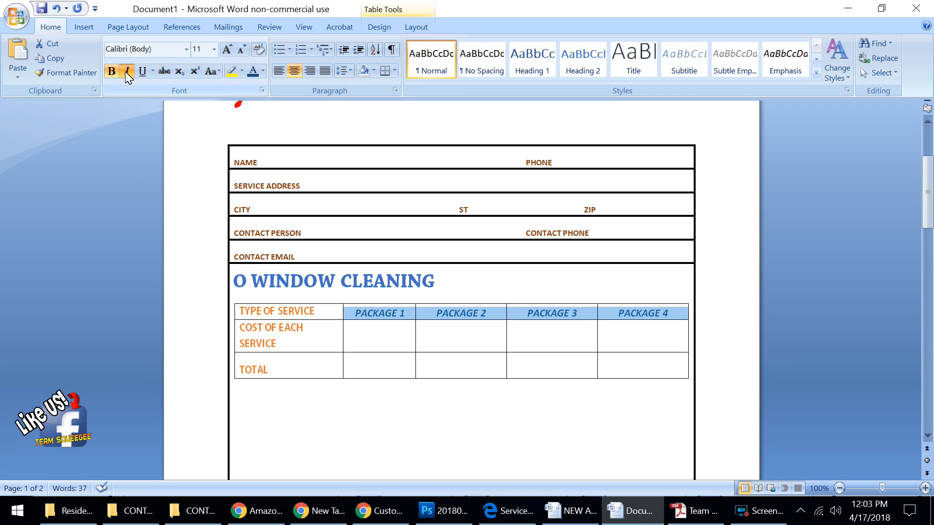
left_click(142, 72)
Set the font of the four PACKAGE headings to Kozuka Gothic Pr6N H.
left_click(187, 49)
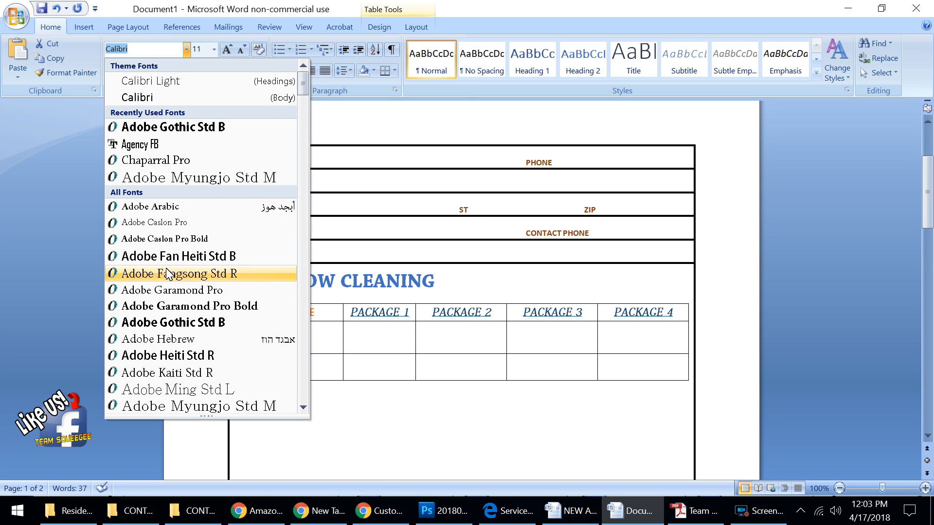
scroll(170, 287, "down", 20)
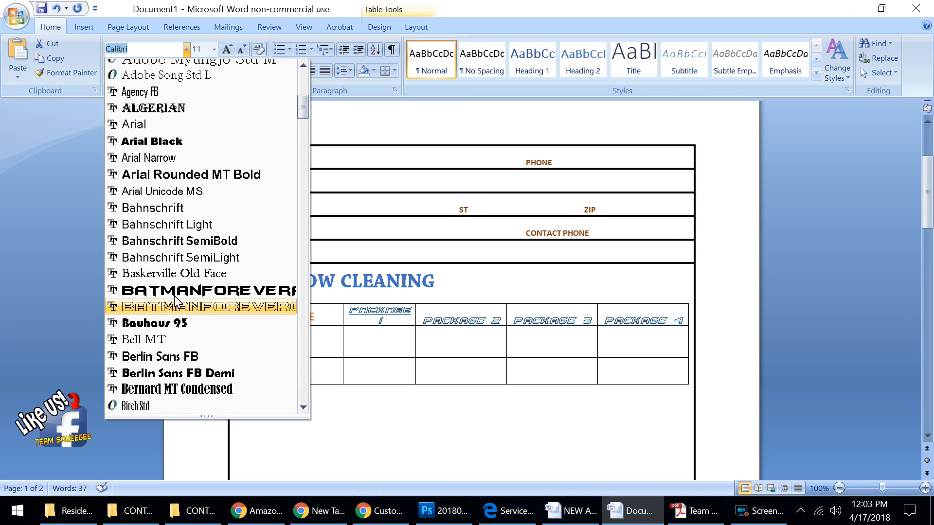
scroll(171, 292, "down", 20)
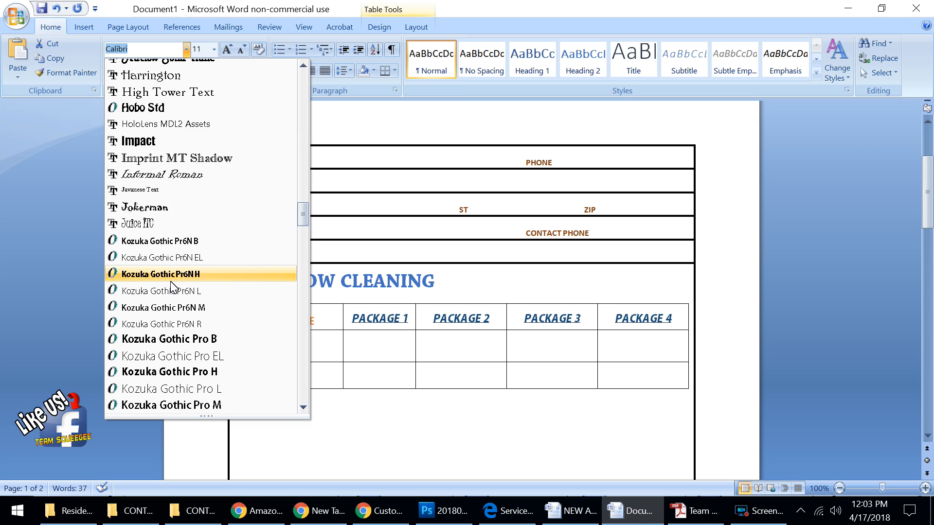
left_click(170, 280)
Fill the remaining empty cost and total cells under PACKAGE 2, PACKAGE 3 and PACKAGE 4 with a $ sign.
left_click(427, 380)
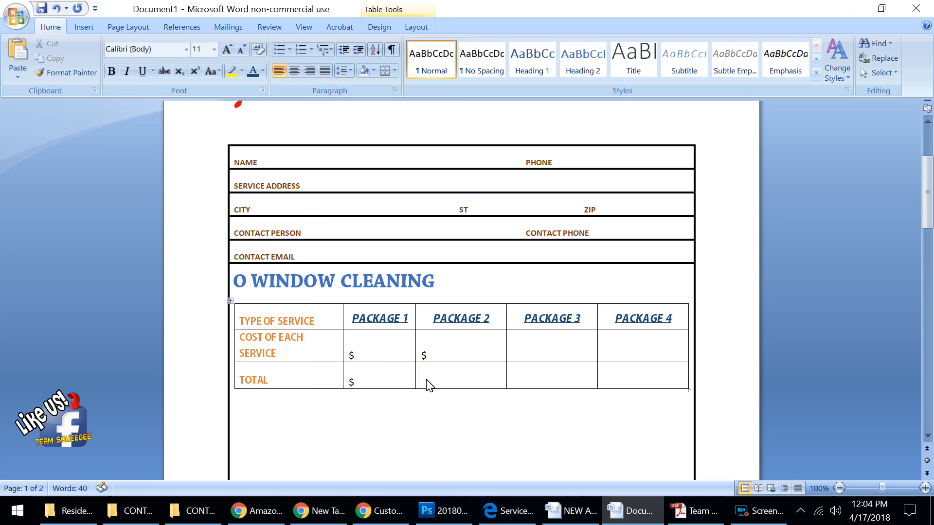
type("$")
left_click(517, 360)
type("$")
left_click(520, 385)
type("$")
left_click(610, 351)
type("$")
left_click(611, 385)
type("$")
Review the form's layout from the SERVICE AGREEMENT header down to the window cleaning table.
scroll(447, 375, "up", 4)
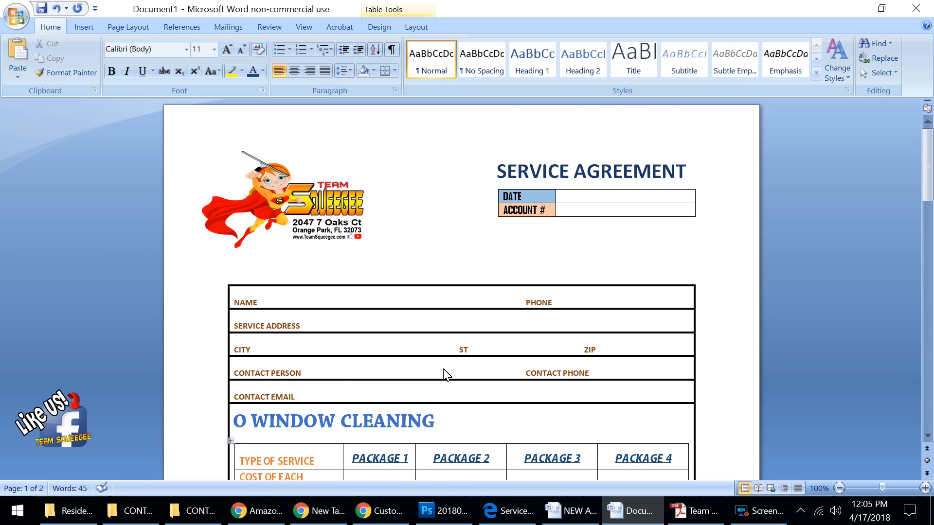
scroll(447, 375, "down", 5)
scroll(447, 375, "down", 1)
scroll(447, 375, "up", 5)
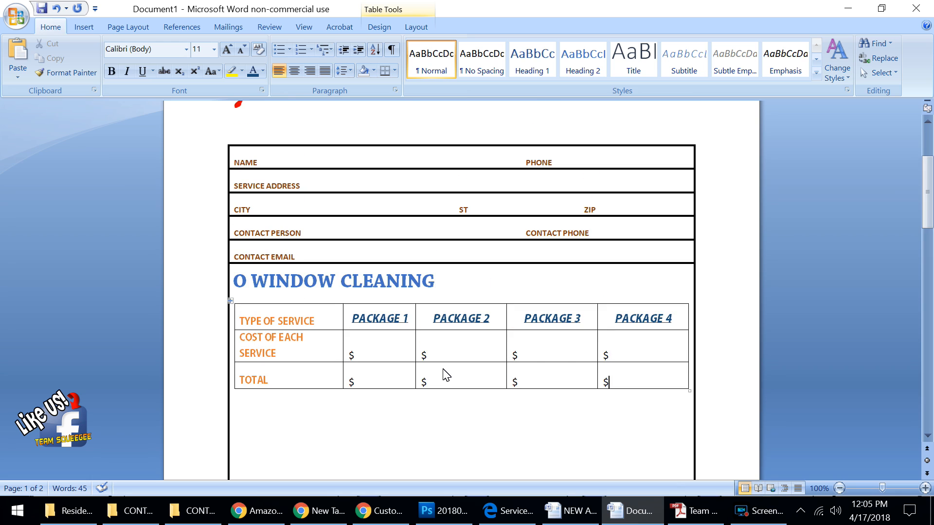
scroll(446, 376, "up", 2)
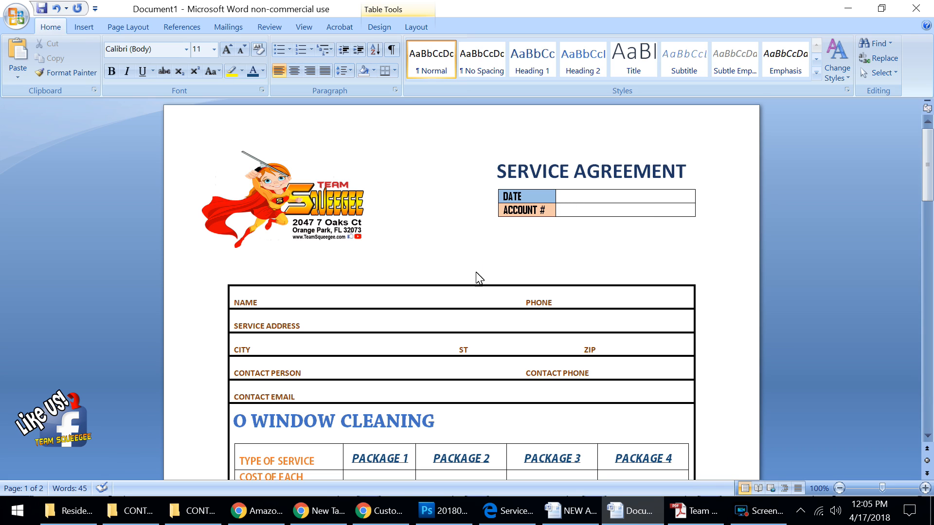
scroll(486, 341, "down", 3)
scroll(426, 294, "down", 3)
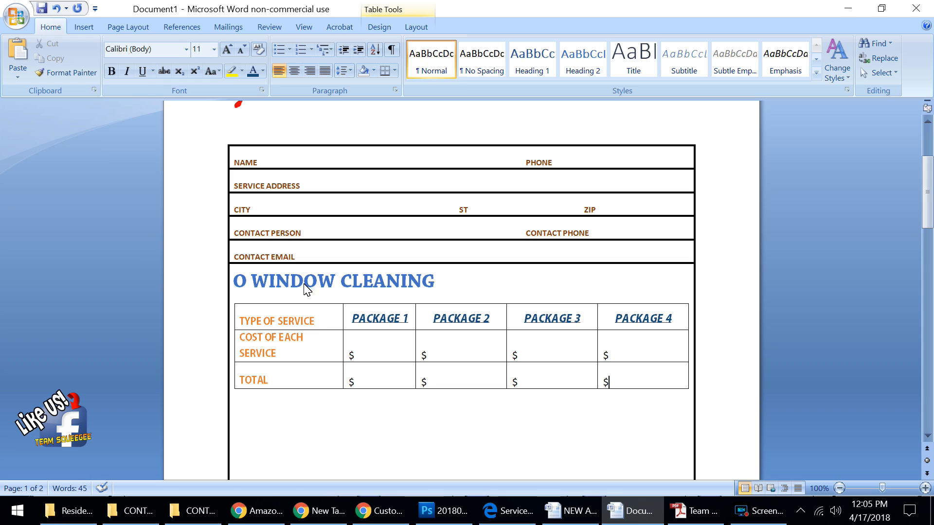
scroll(316, 331, "down", 1)
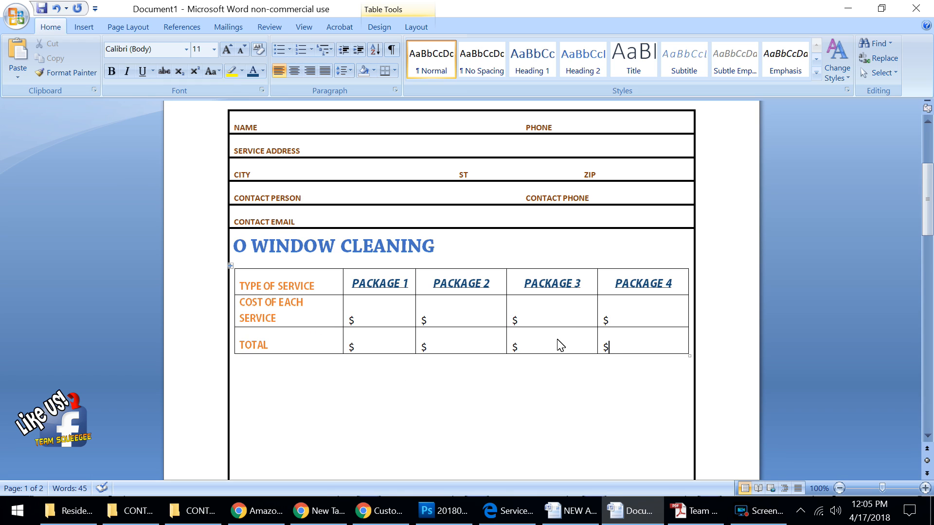
Delete the PACKAGE 4 column from the window cleaning table.
left_click(640, 270)
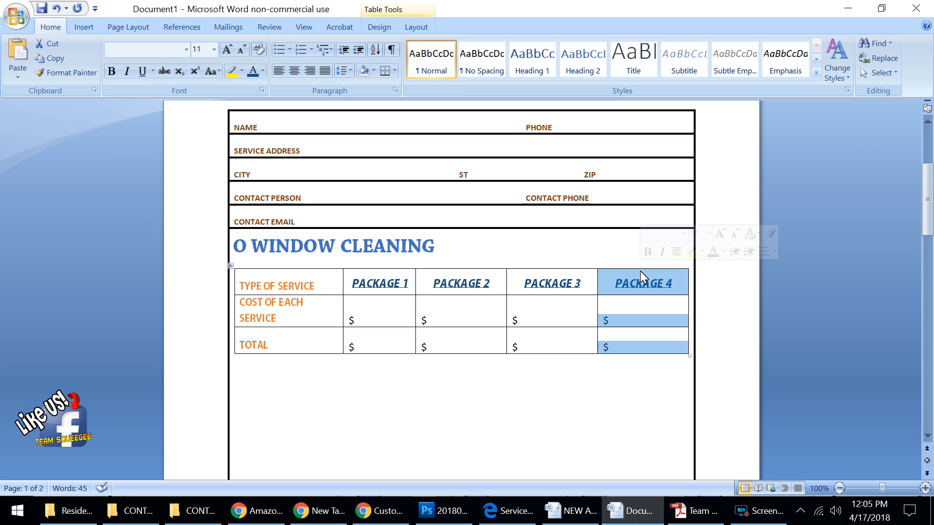
right_click(640, 271)
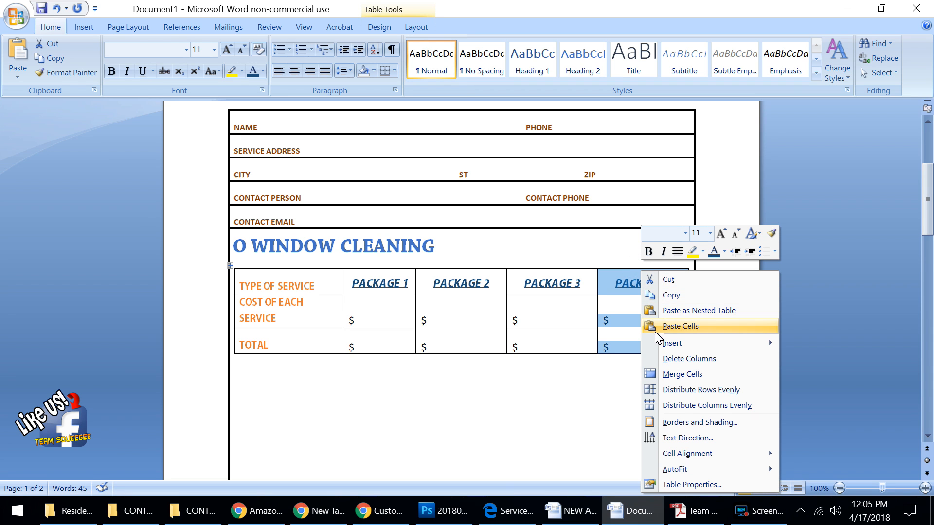
left_click(672, 360)
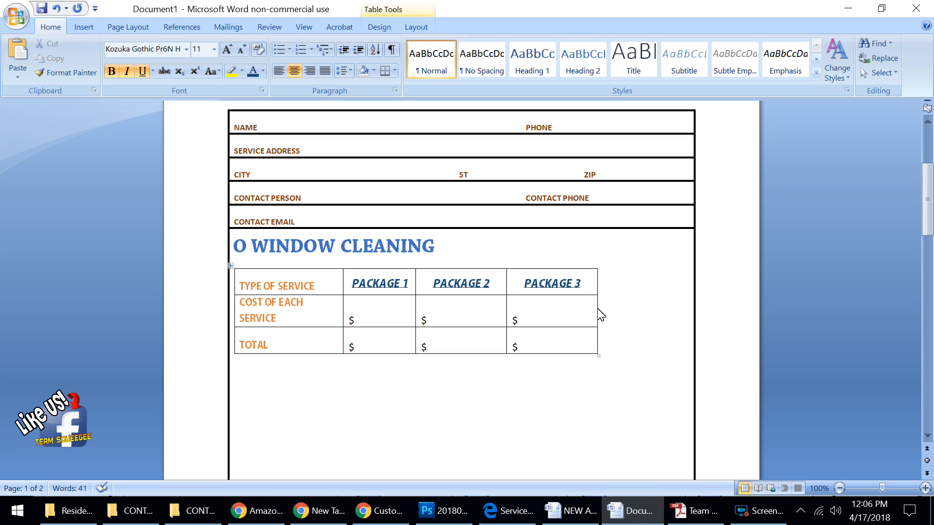
Widen the three package columns to roughly equal widths so the window cleaning table spans the form.
left_click_drag(598, 308, 685, 317)
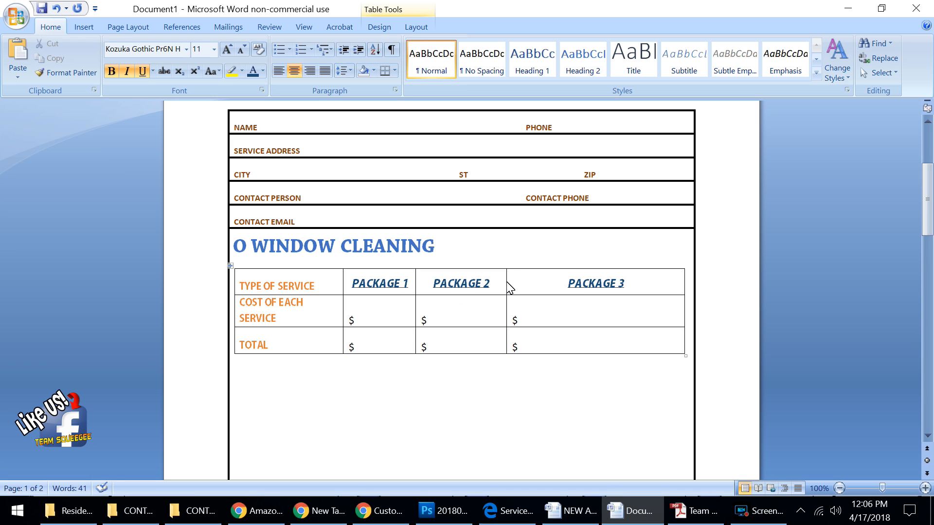
left_click_drag(508, 288, 546, 291)
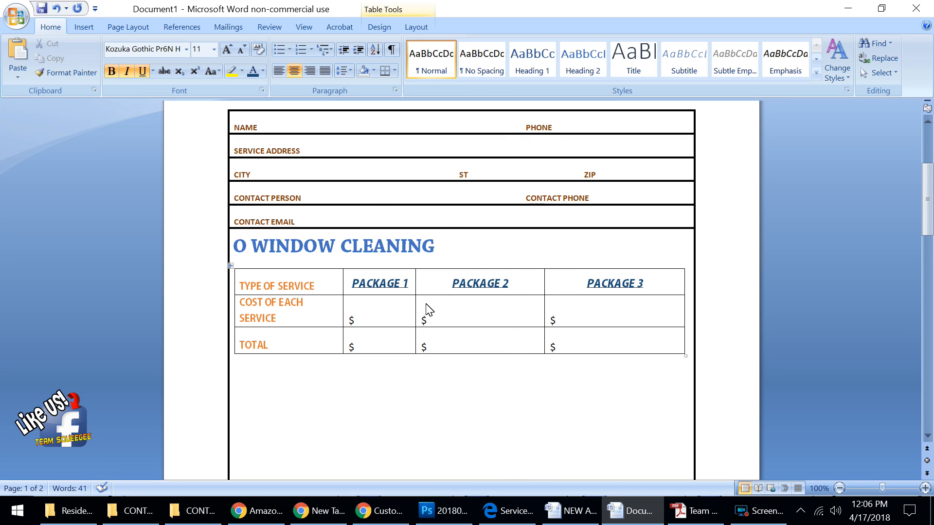
left_click_drag(416, 292, 448, 296)
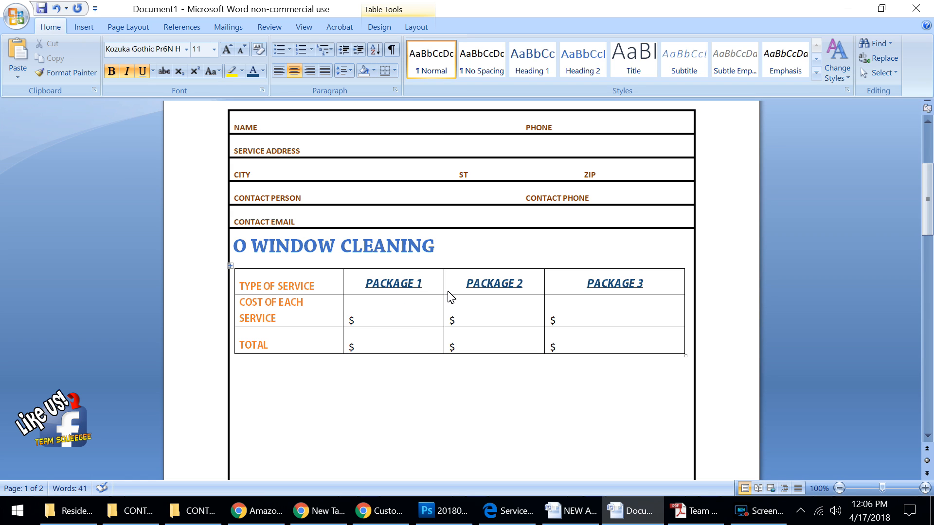
left_click(387, 387)
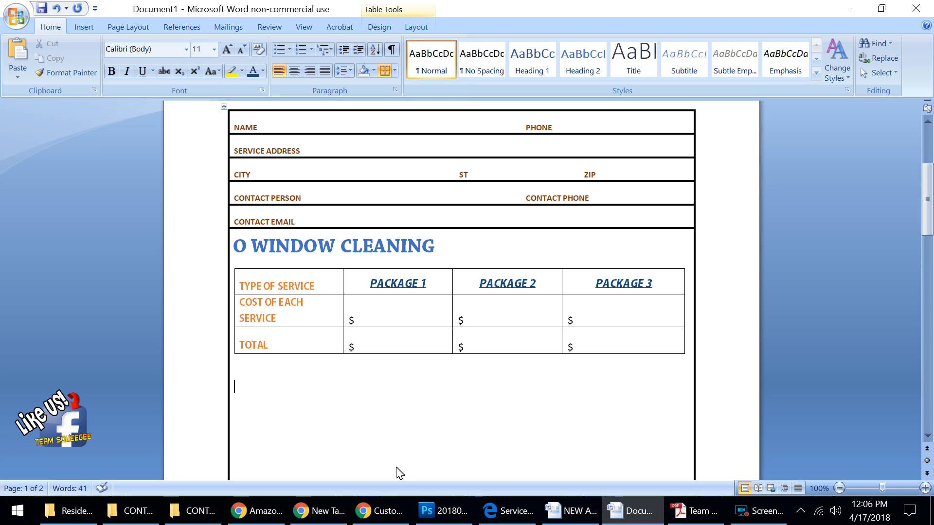
Switch to the ServiceAgreement111.pdf reference form, check how its gutter cleaning section is laid out, and return to the Word document.
left_click(508, 511)
scroll(384, 398, "down", 1)
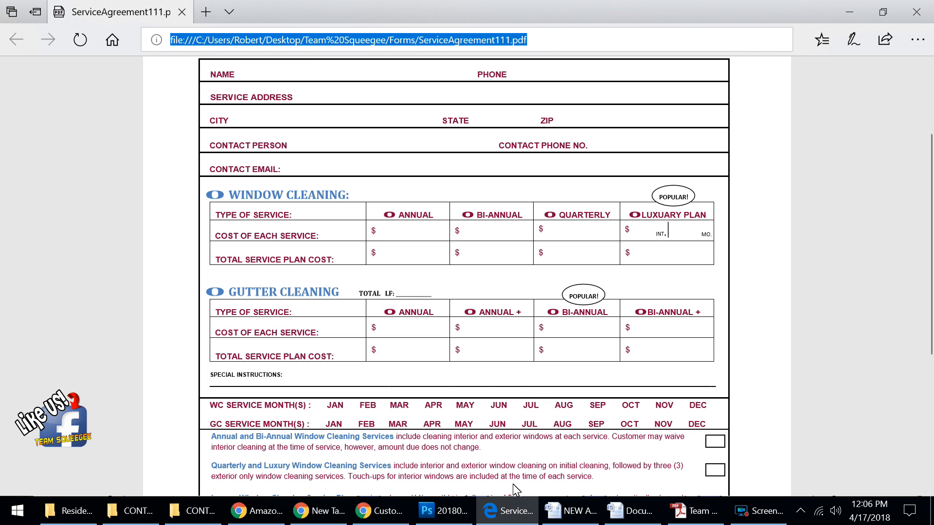
mouse_move(591, 507)
left_click(621, 511)
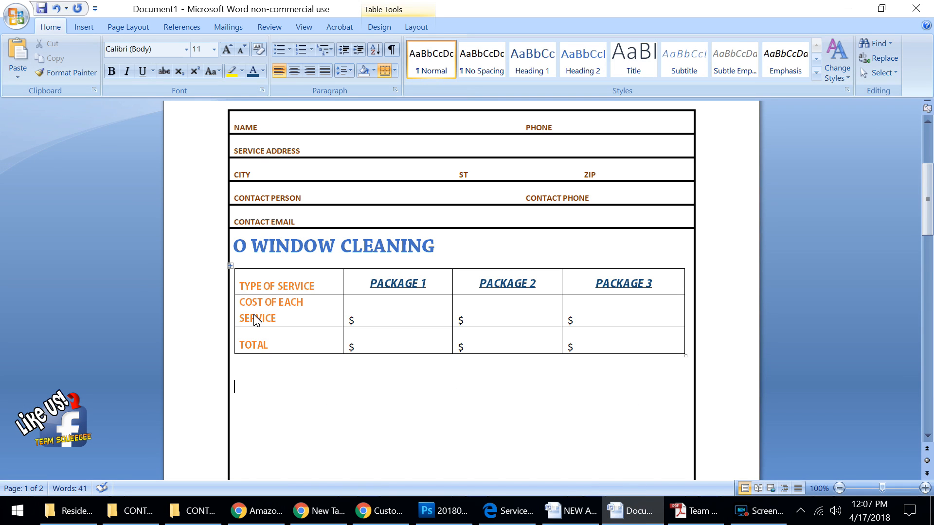
Duplicate the O WINDOW CLEANING heading text box and place the copy just below the window cleaning table.
left_click(261, 248)
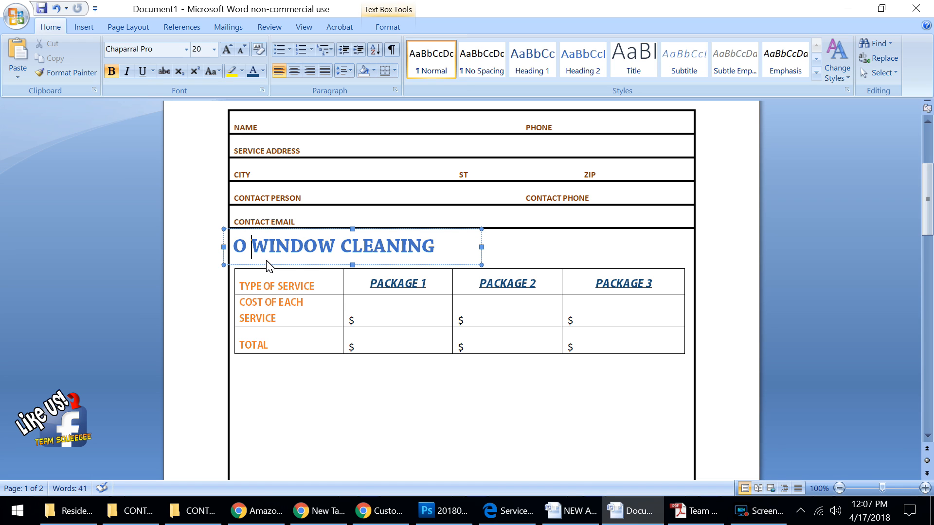
left_click(267, 265)
left_click(265, 251)
right_click(270, 263)
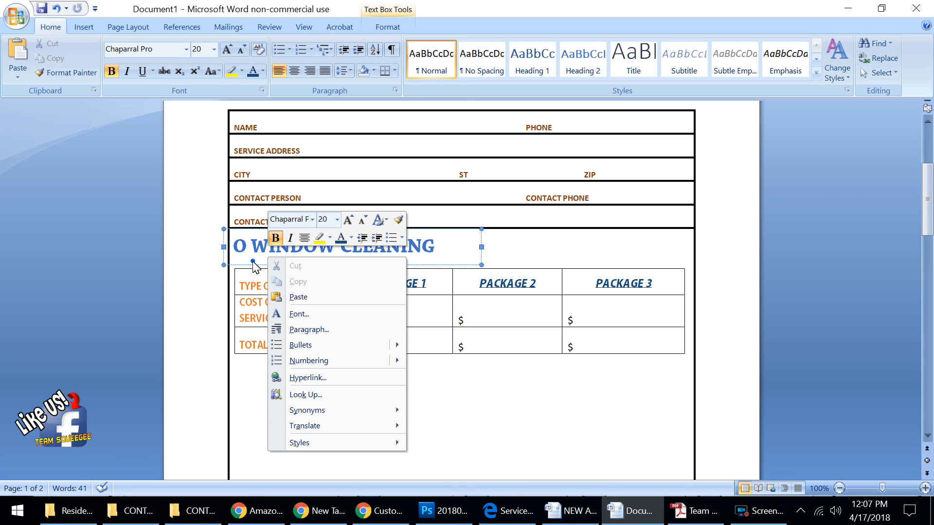
key("Escape")
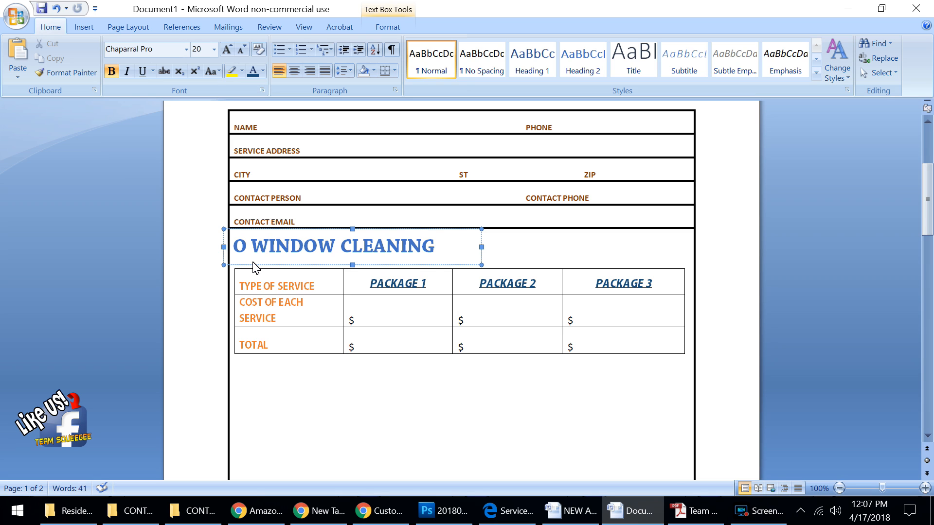
right_click(252, 263)
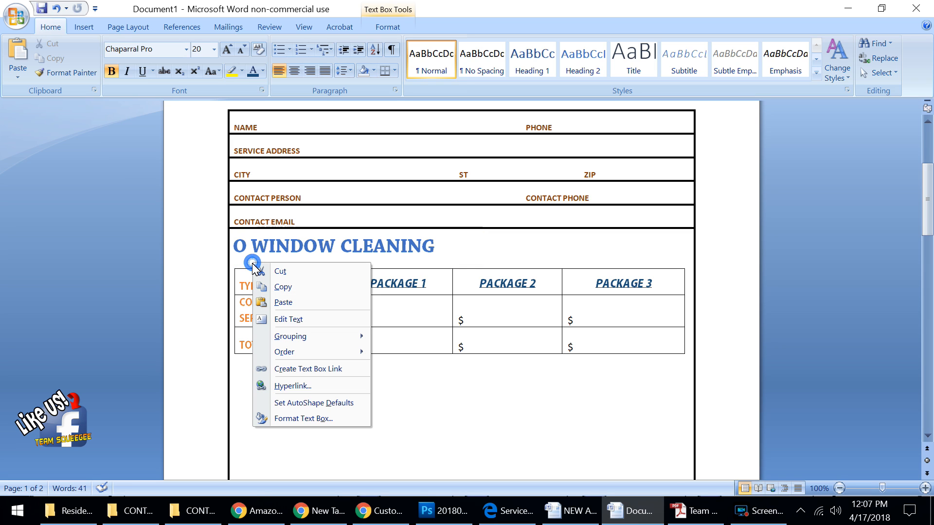
left_click(286, 289)
left_click(273, 389)
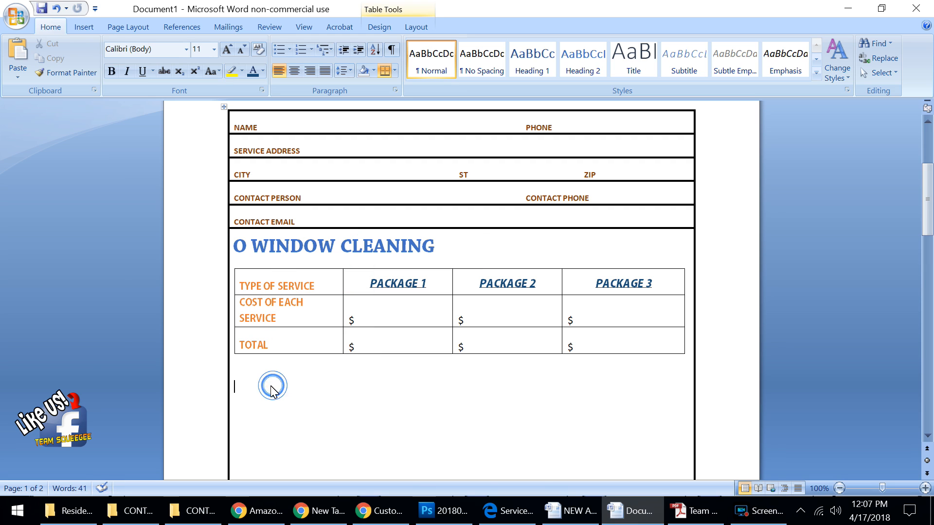
right_click(250, 388)
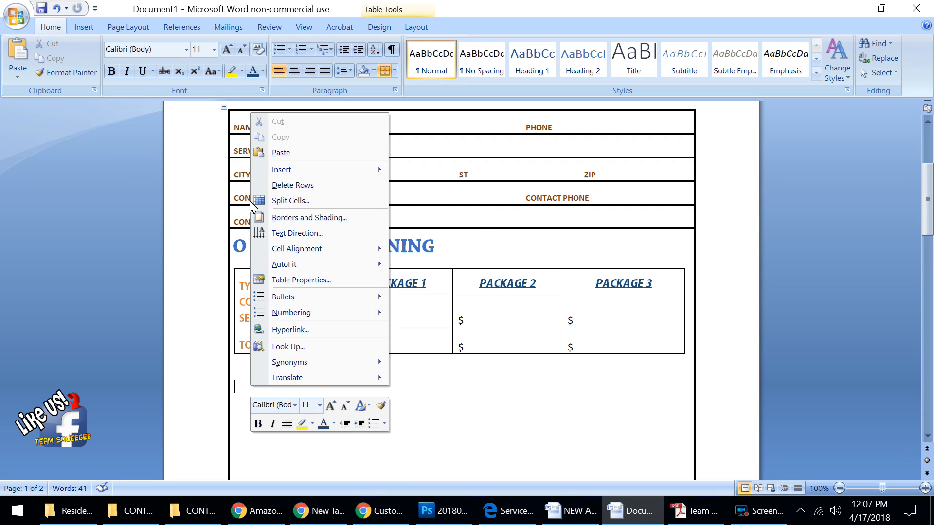
left_click(305, 152)
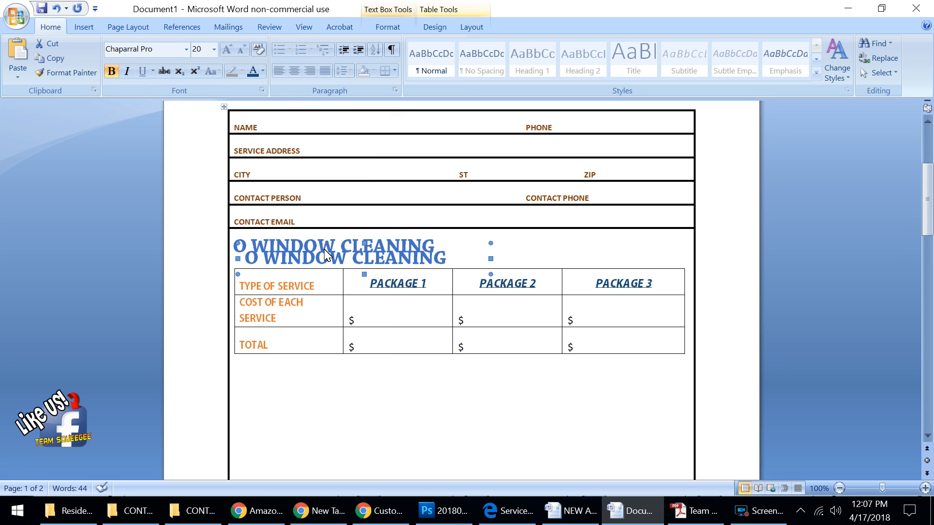
left_click_drag(325, 252, 321, 371)
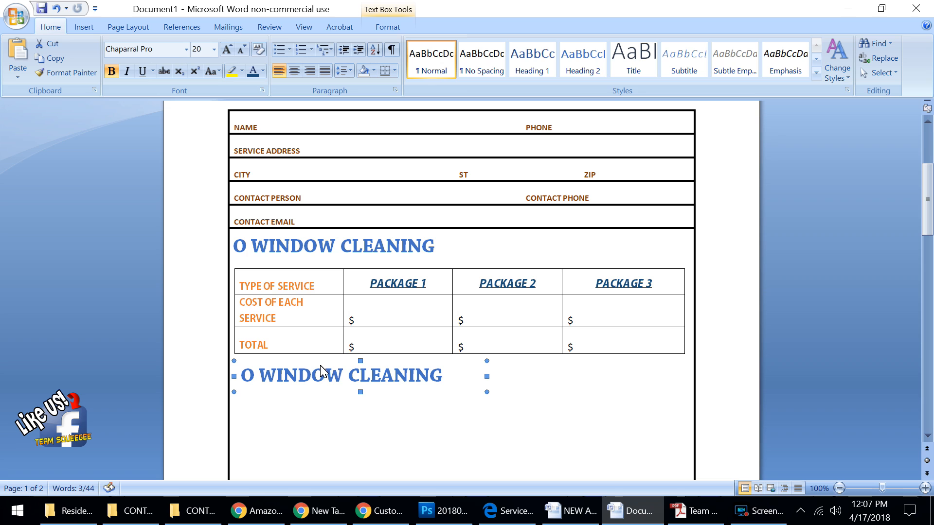
Change the copied heading below the table to read O GUTTER CLEANING.
scroll(319, 370, "down", 1)
left_click(316, 347)
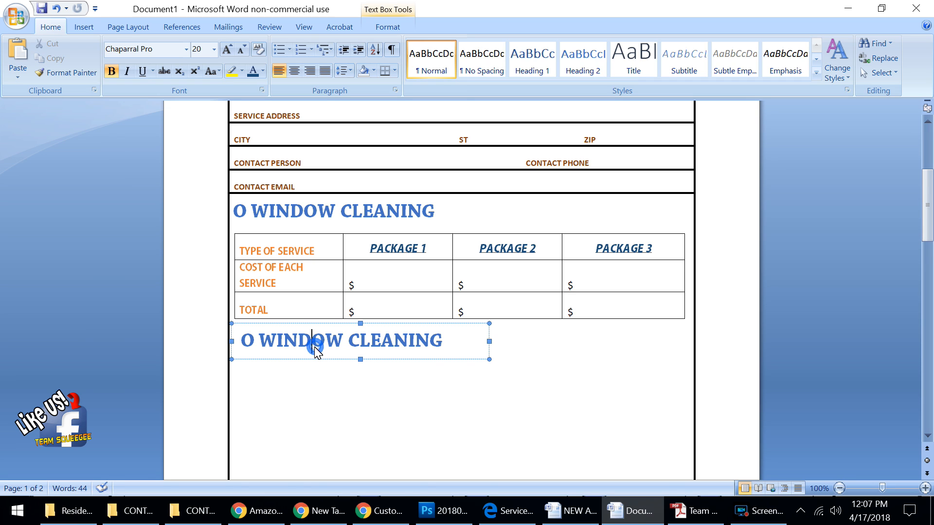
left_click_drag(340, 343, 267, 342)
type("GUTTER")
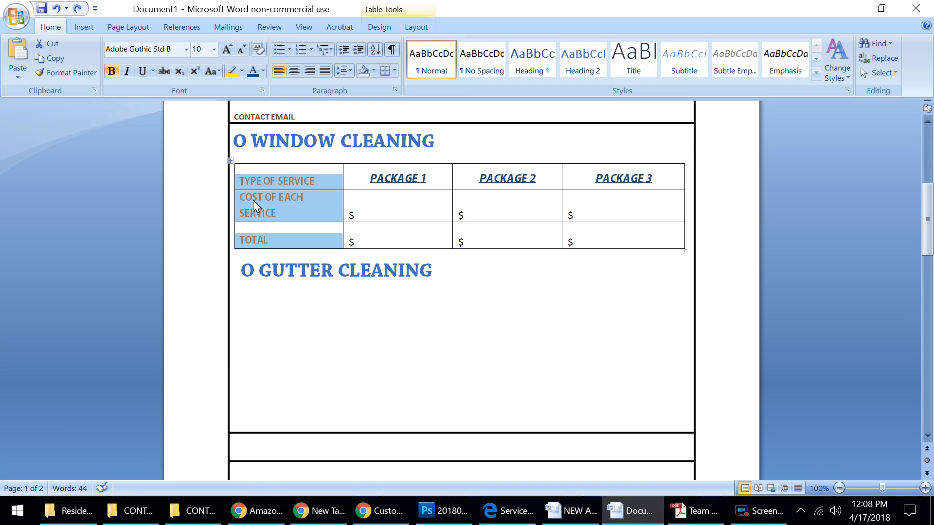
Insert a Simple Text Box in the empty area below the O GUTTER CLEANING heading.
left_click(291, 292)
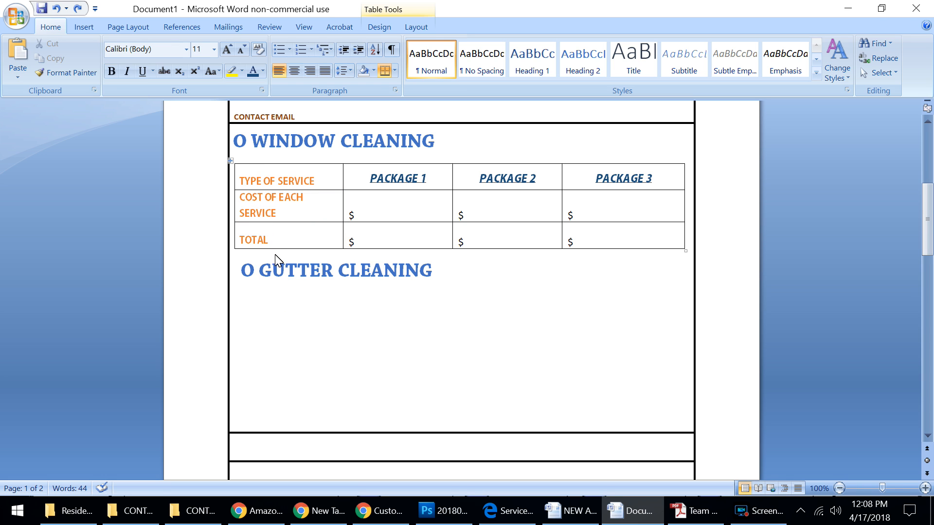
scroll(284, 303, "up", 3)
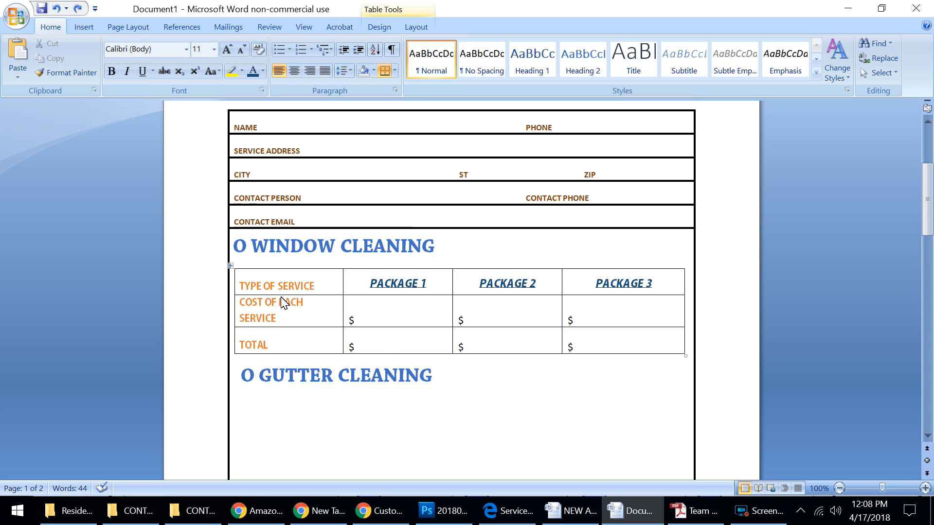
scroll(282, 302, "down", 1)
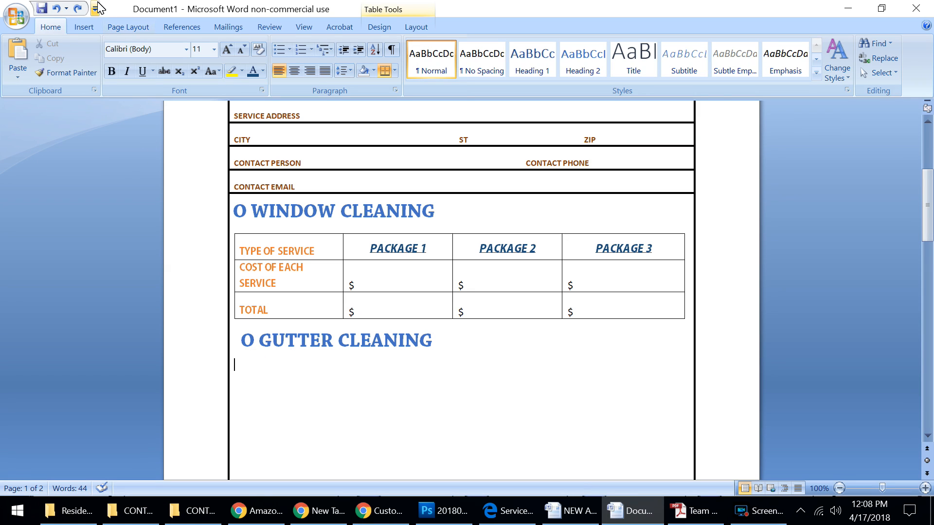
left_click(90, 25)
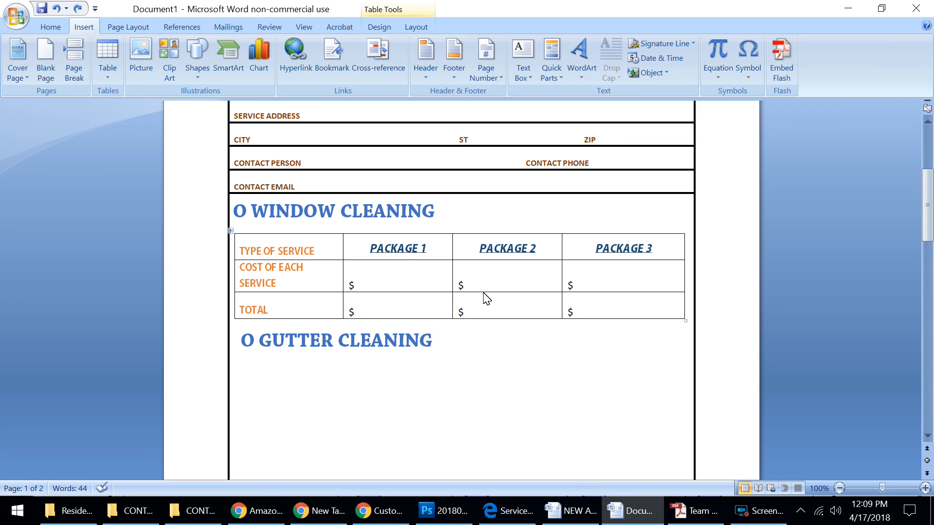
left_click(535, 77)
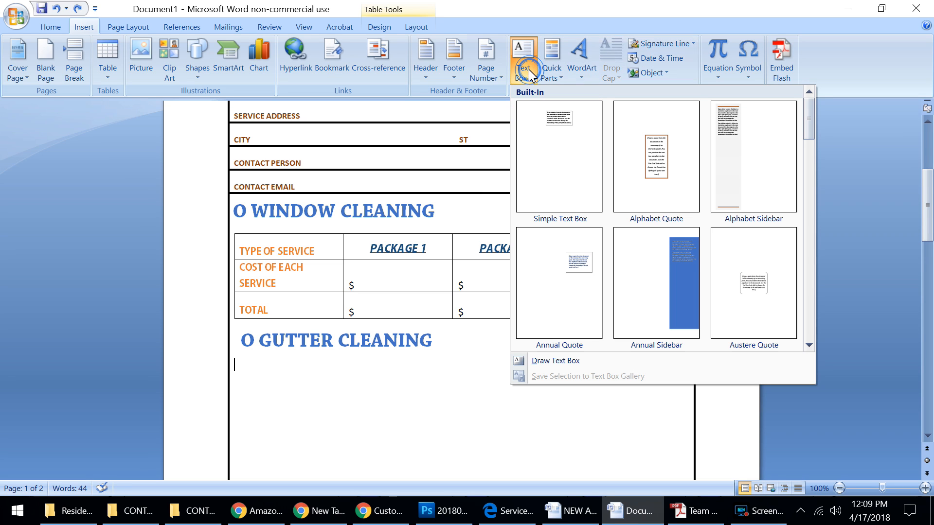
left_click(544, 121)
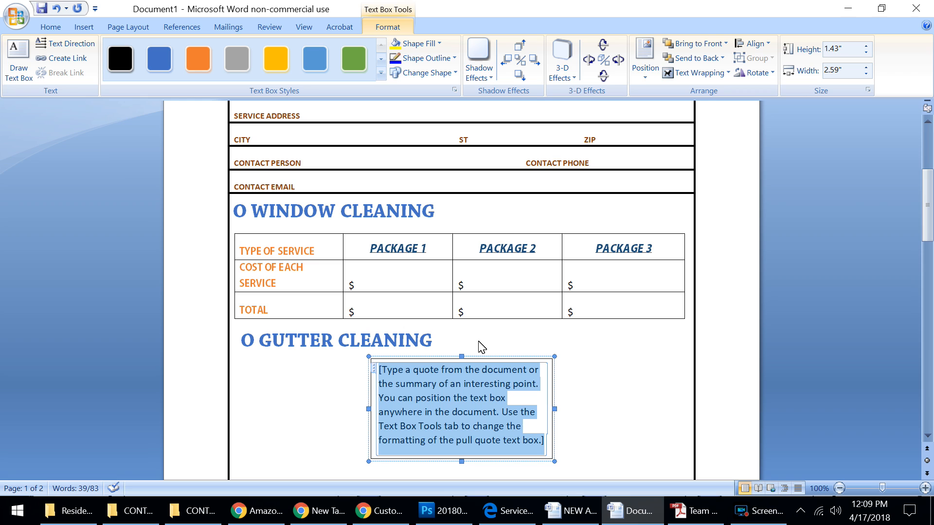
Fit the new text box directly under the O GUTTER CLEANING heading at about 6.32" wide and clear its placeholder text.
left_click_drag(470, 361, 342, 353)
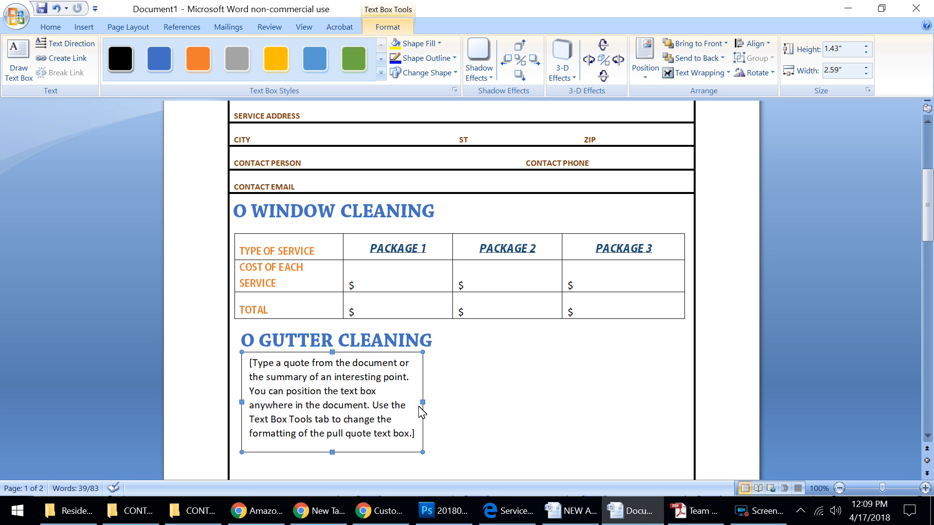
mouse_move(423, 402)
left_mouse_down()
mouse_move(475, 432)
mouse_move(548, 444)
mouse_move(594, 467)
mouse_move(686, 450)
left_mouse_up()
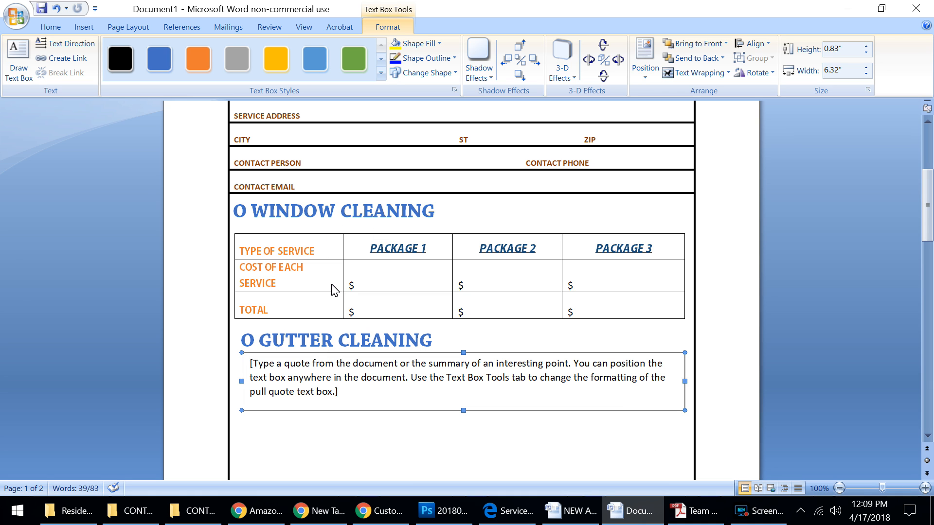
left_click(317, 377)
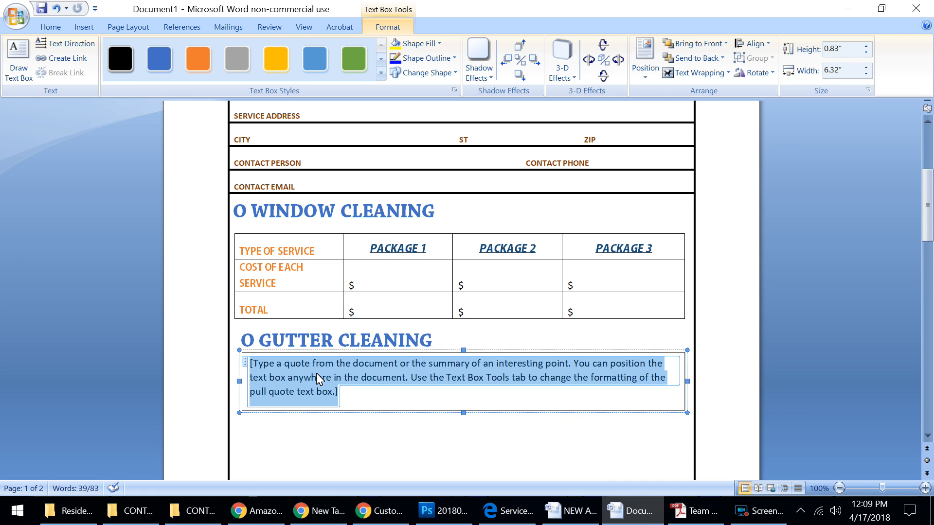
key("Delete")
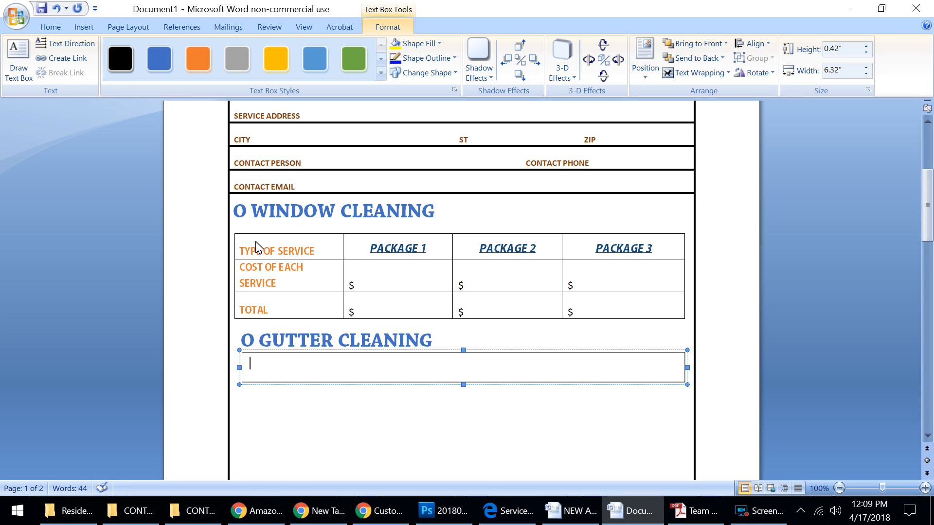
Copy the whole window cleaning package table and paste it into the empty text box under O GUTTER CLEANING.
left_click(237, 235)
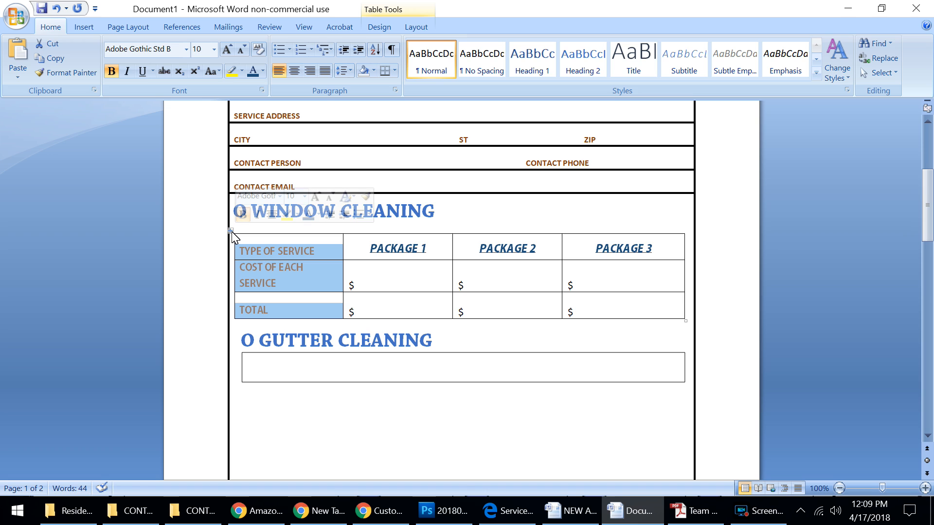
left_click(231, 231)
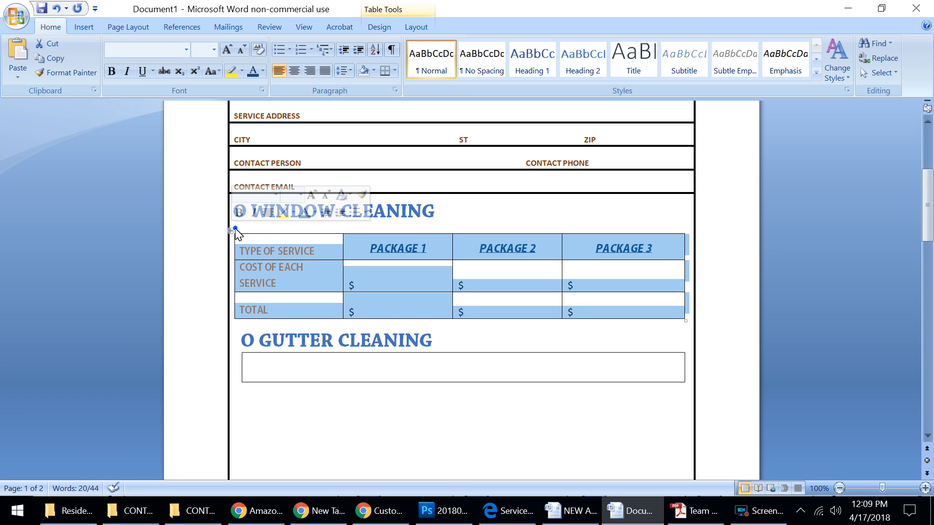
left_click(231, 232)
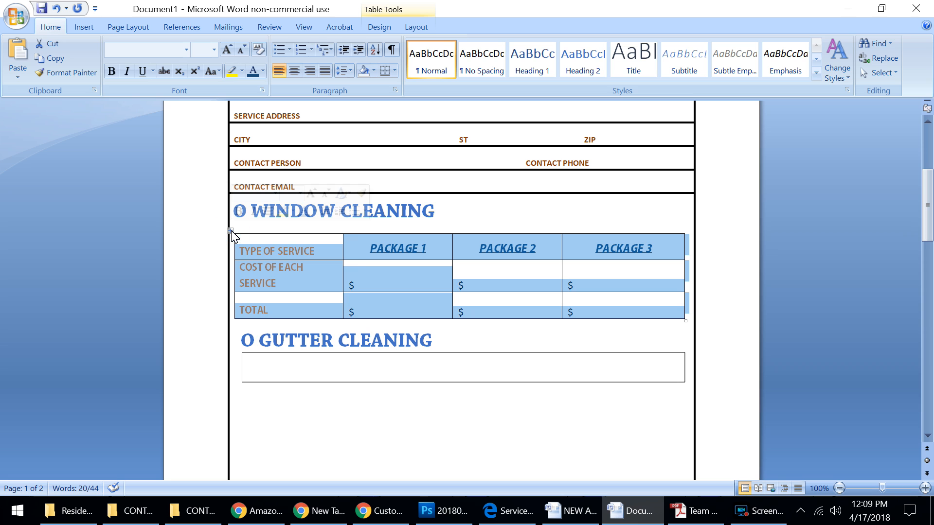
right_click(232, 233)
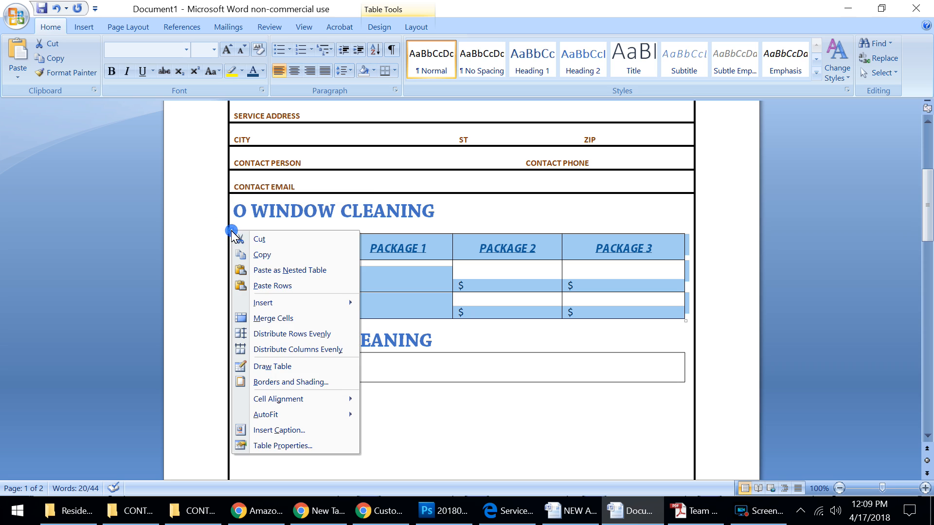
left_click(262, 256)
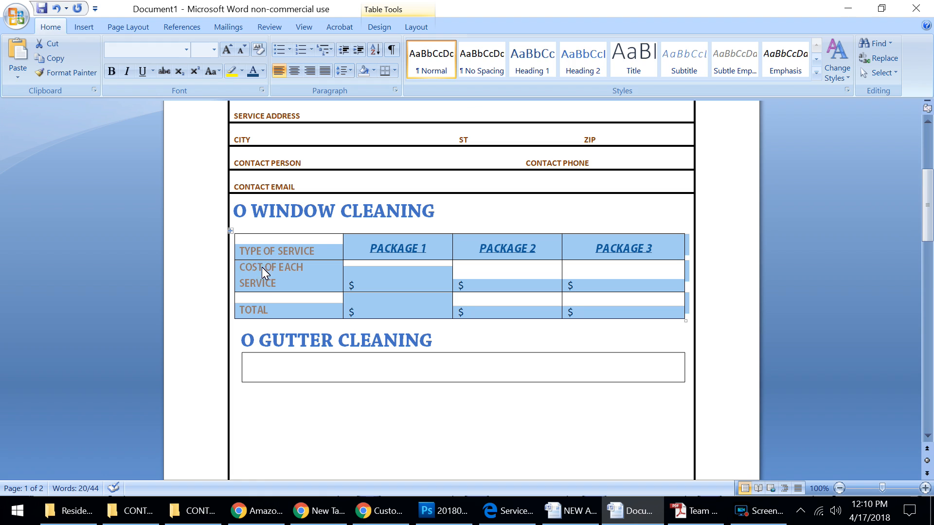
scroll(264, 276, "down", 1)
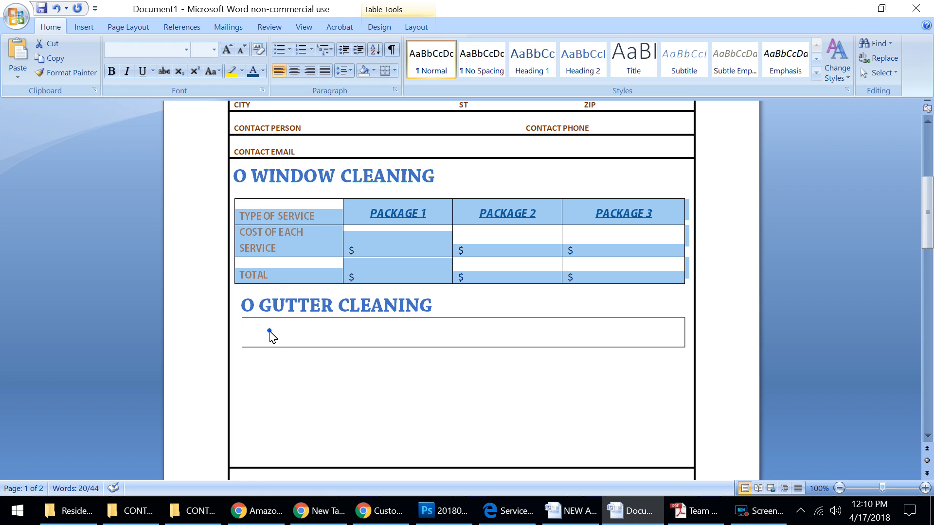
left_click(272, 335)
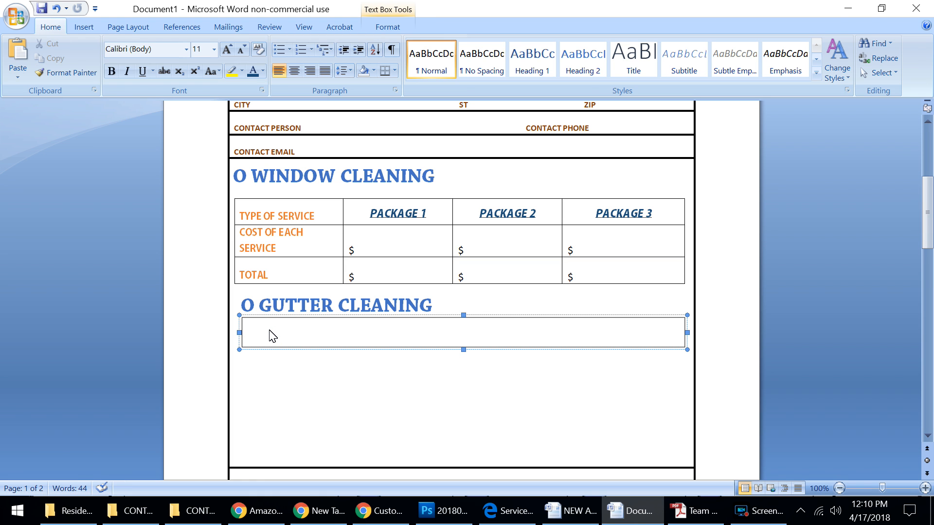
right_click(272, 336)
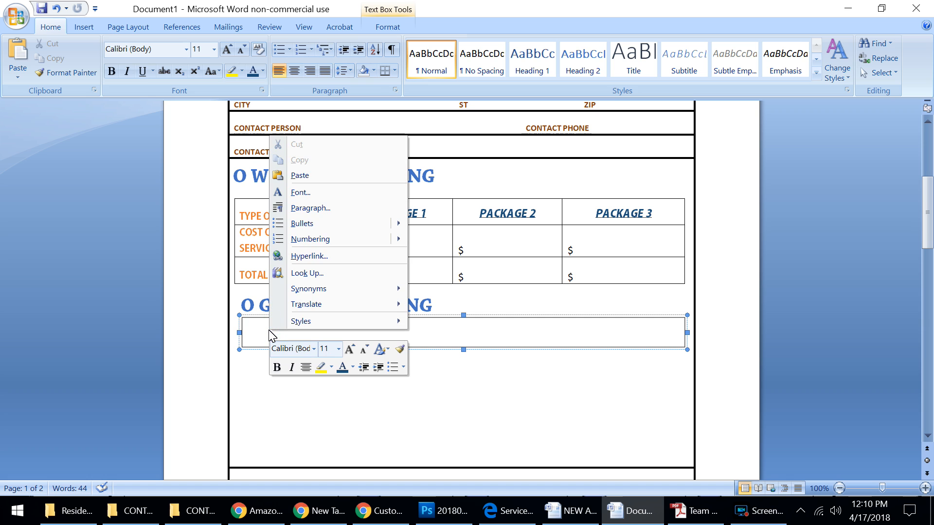
left_click(295, 176)
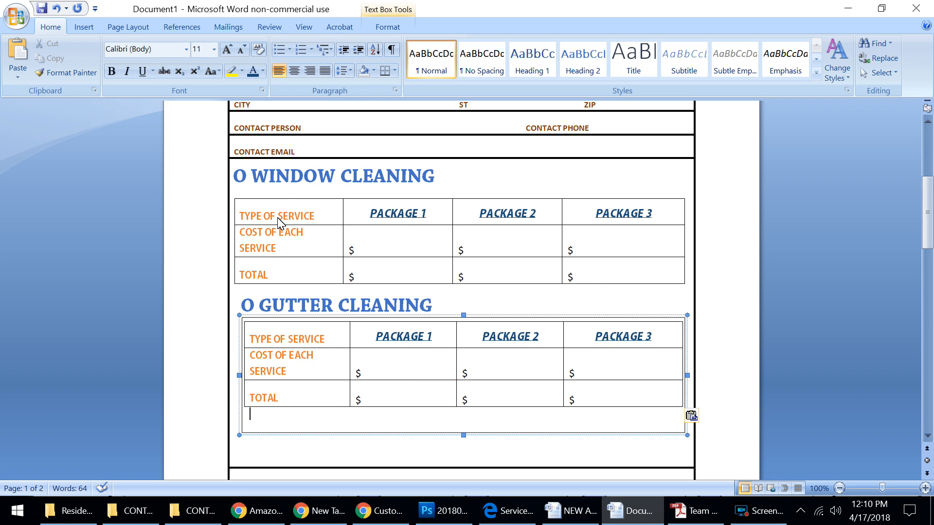
Shorten the gutter cleaning table's text box to fit the table and shift it slightly left to align with the window cleaning table.
left_click(267, 300)
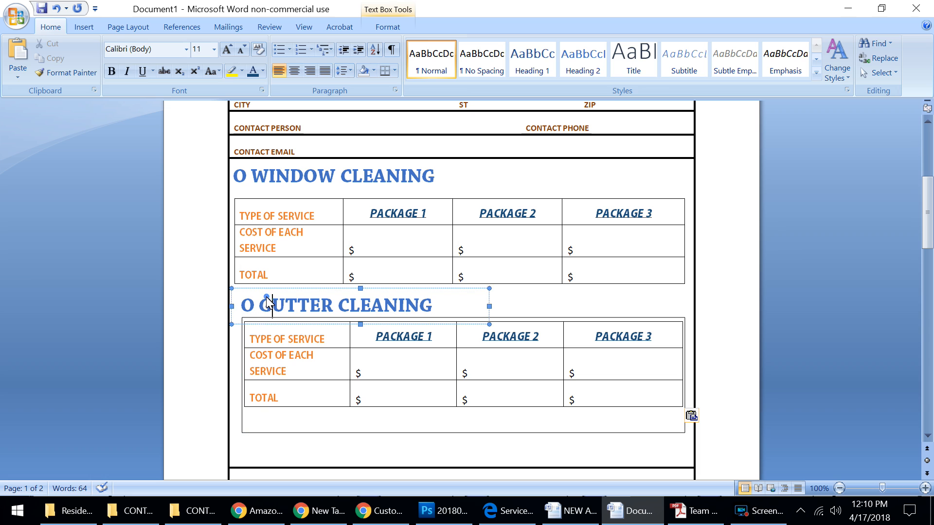
left_click(271, 433)
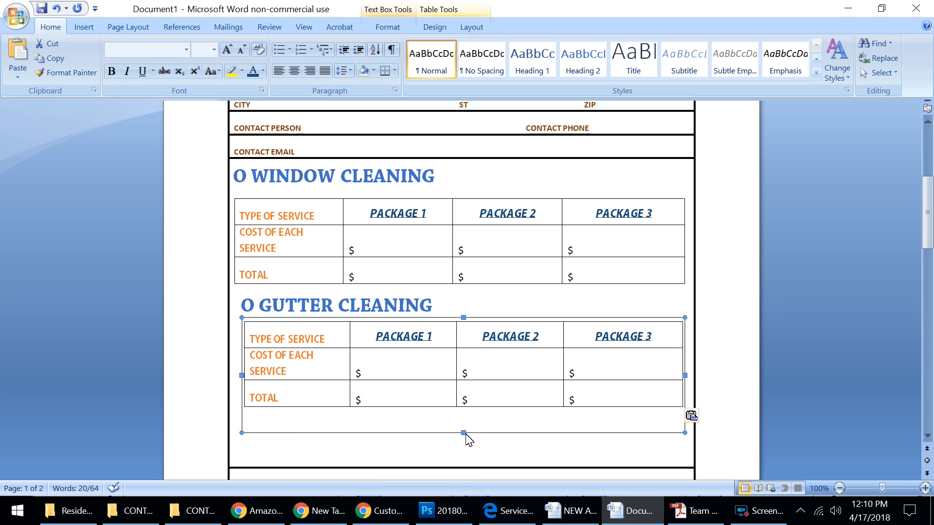
left_click_drag(465, 434, 466, 415)
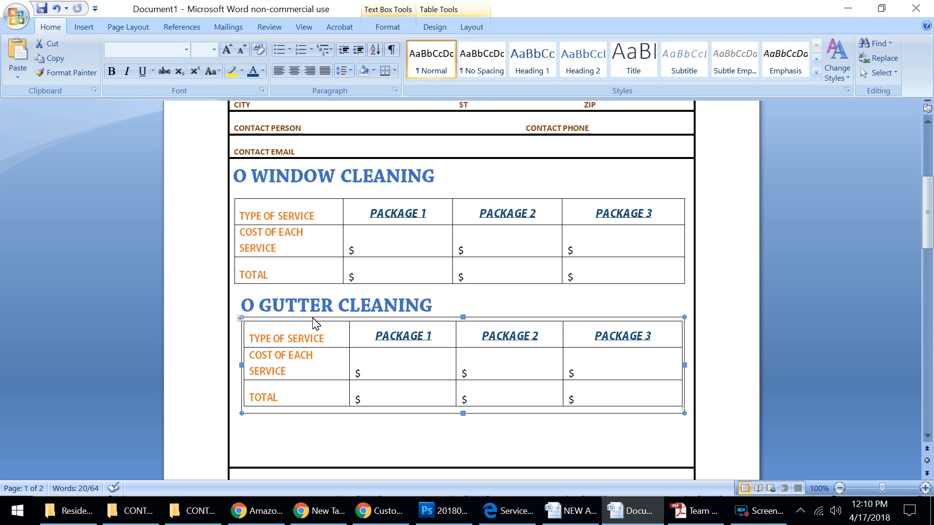
left_click_drag(312, 318, 306, 317)
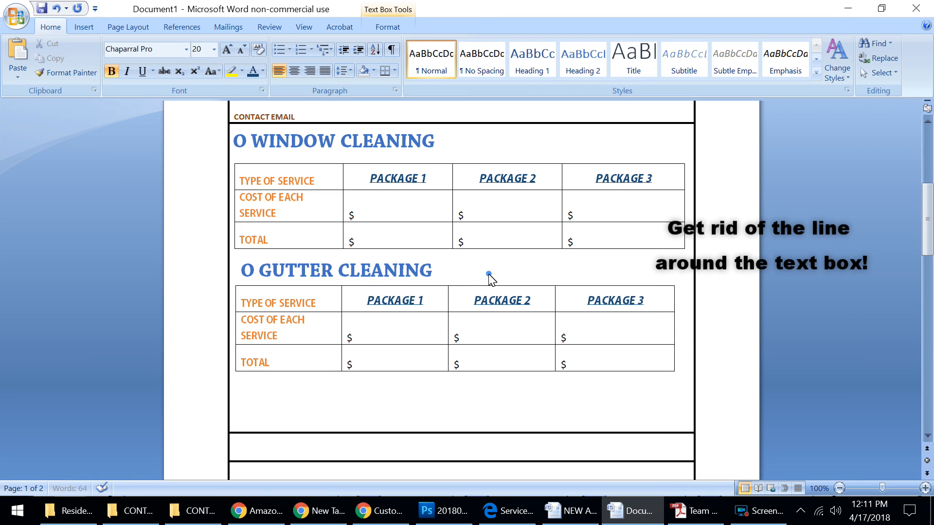
Insert a Simple Text Box near the O GUTTER CLEANING heading and clear its placeholder text.
left_click_drag(490, 273, 448, 277)
left_click(467, 267)
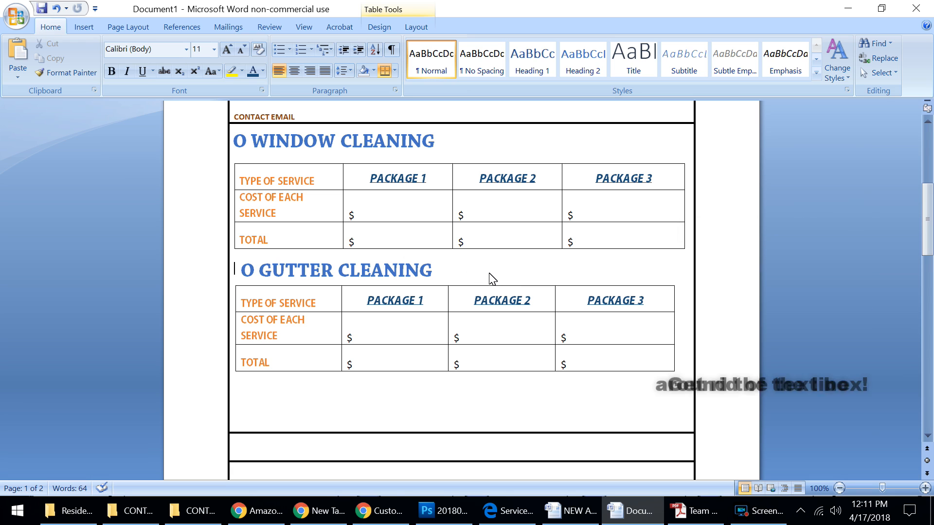
scroll(466, 274, "up", 1)
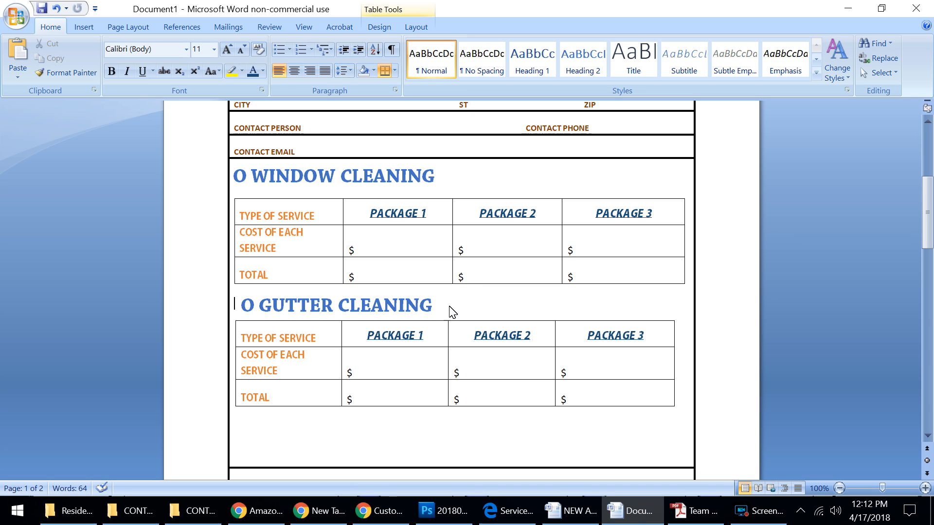
left_click(73, 26)
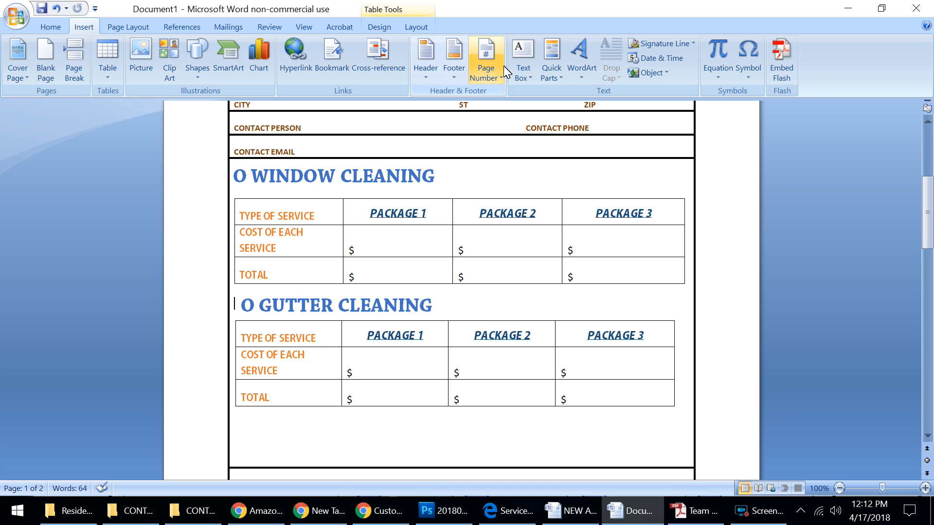
left_click(521, 57)
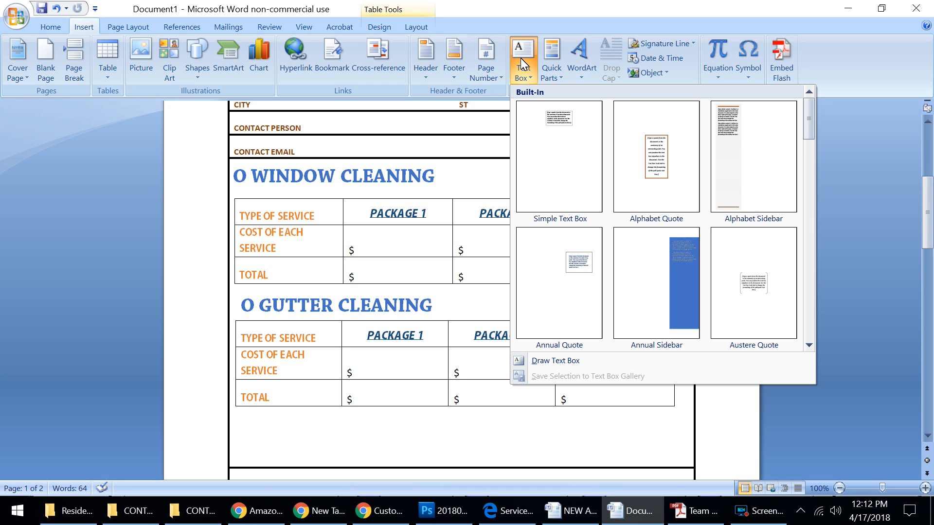
left_click(538, 118)
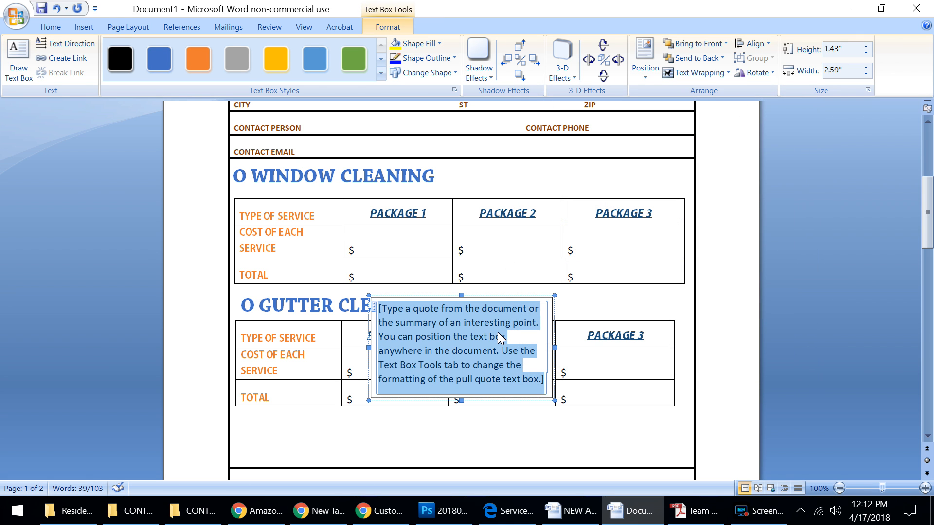
key("Delete")
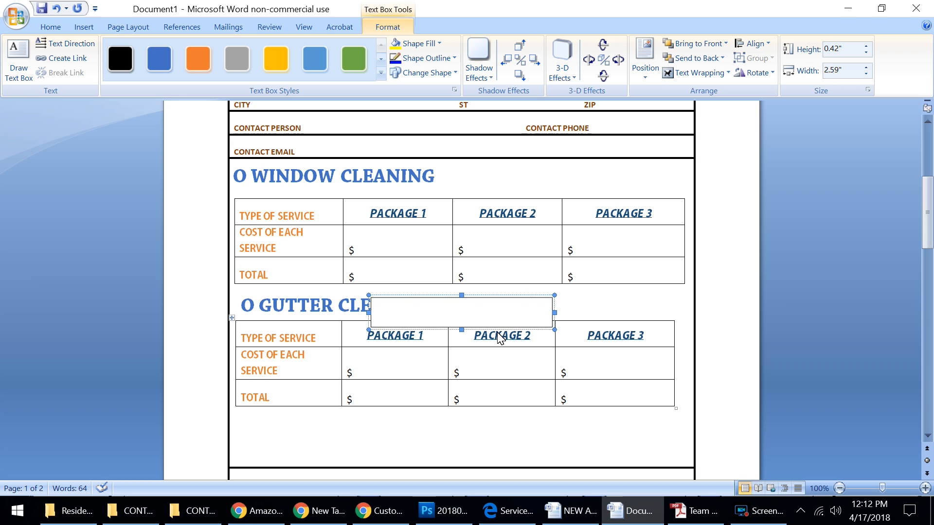
Enter "TOTAL LF:" followed by an underscore blank line in the text box and position the box beside the O GUTTER CLEANING heading.
type("TOTAL LF:")
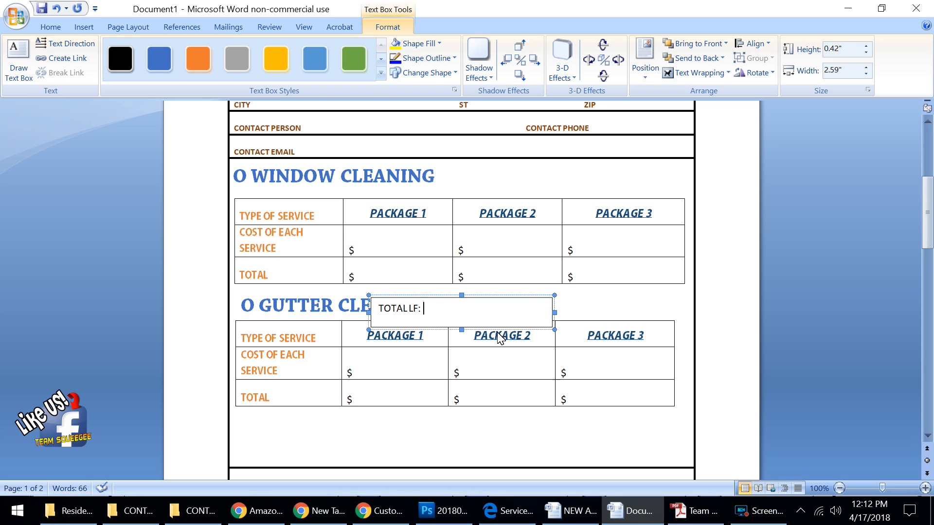
type("_______________________________")
left_click_drag(492, 298, 568, 294)
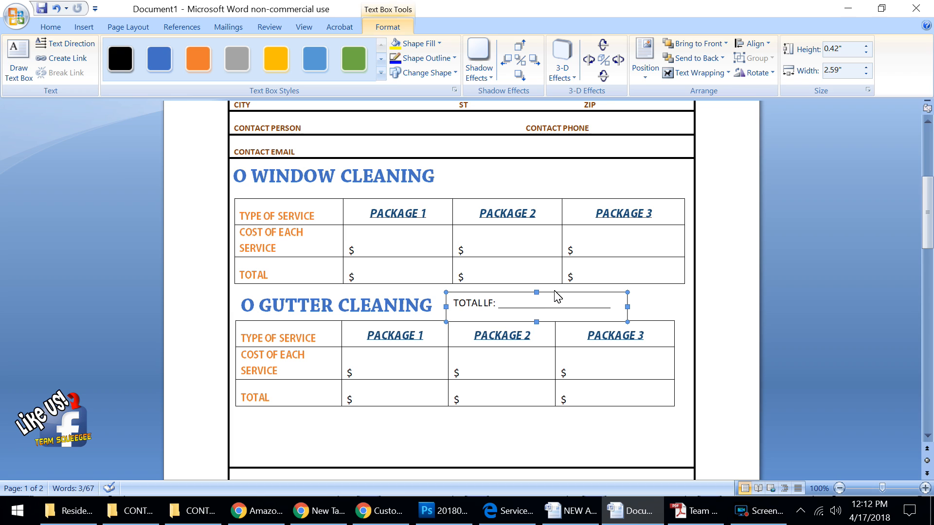
left_click_drag(557, 297, 558, 303)
Set both the fill and the line of the TOTAL LF text box to No Color.
right_click(557, 307)
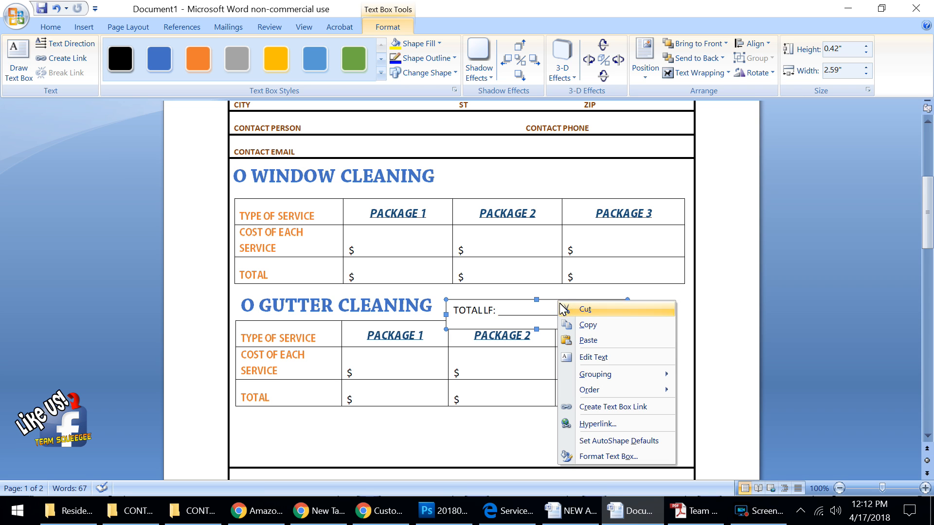
left_click(612, 456)
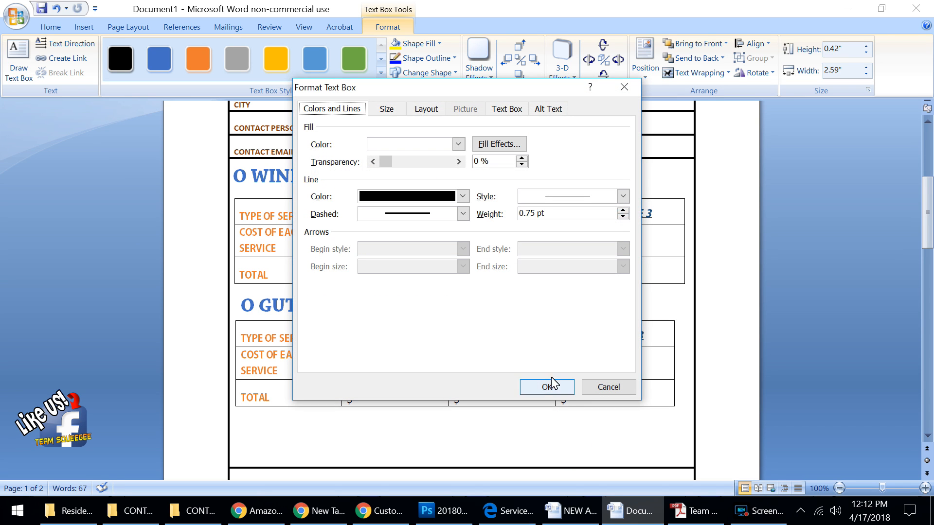
left_click(422, 147)
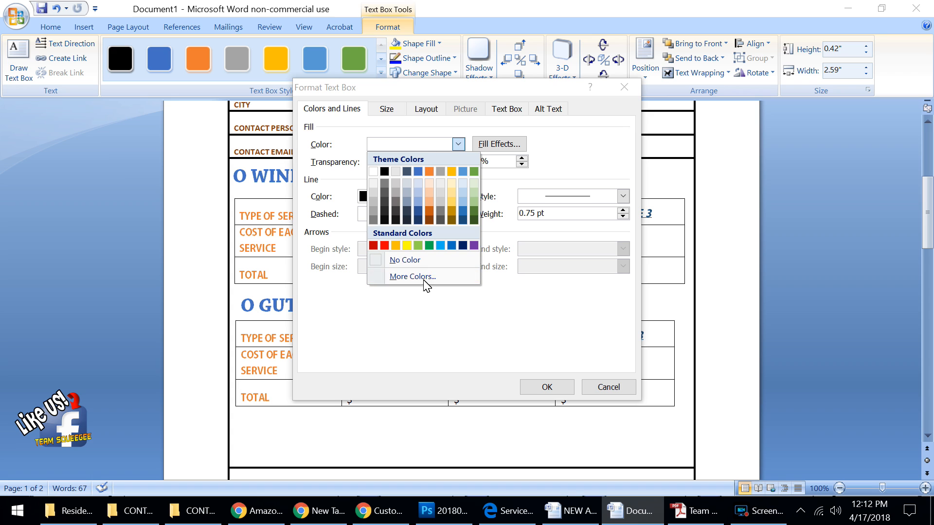
left_click(417, 259)
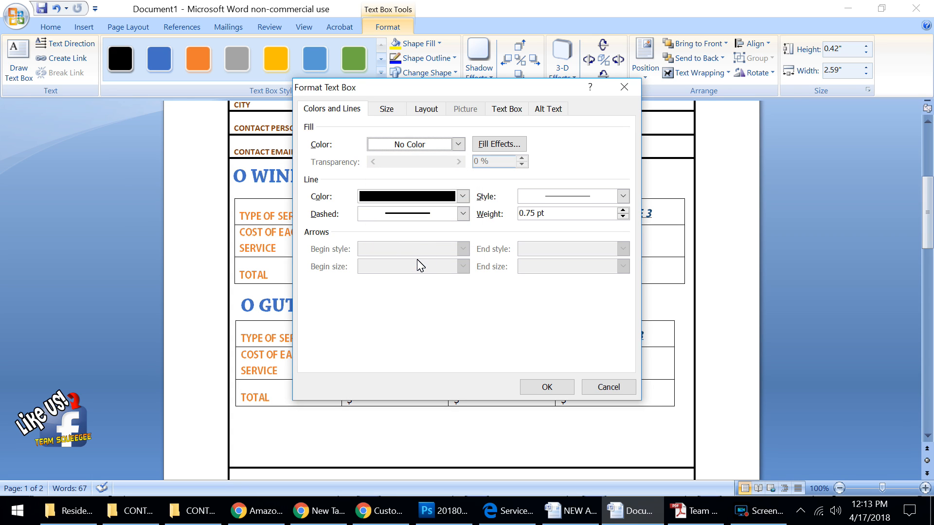
left_click(410, 196)
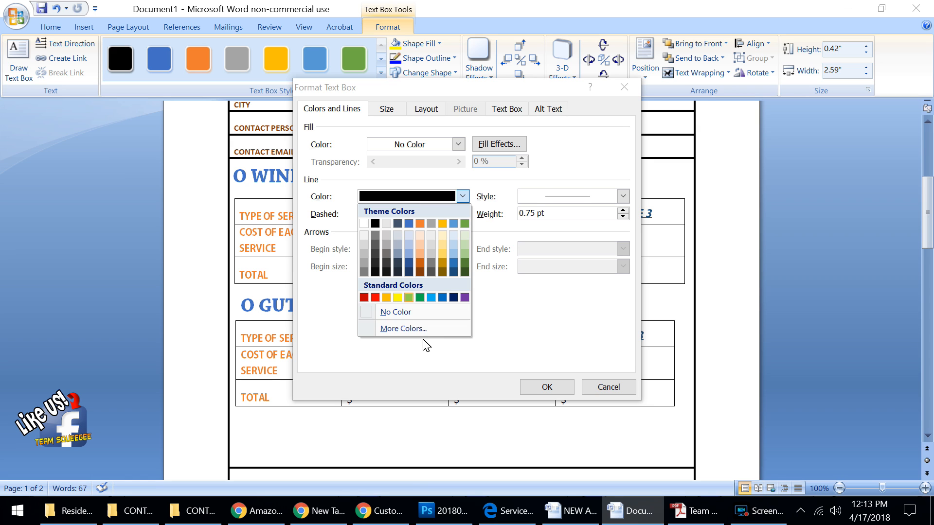
left_click(416, 311)
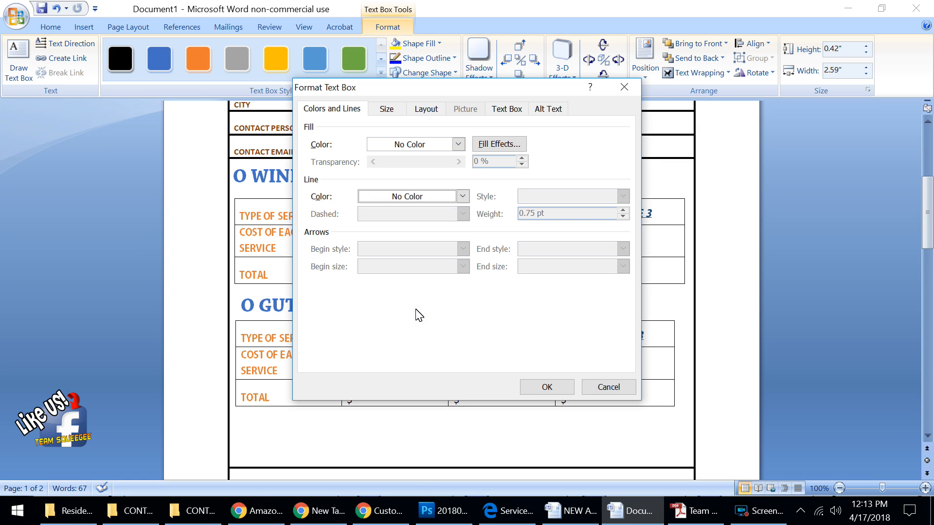
left_click(539, 388)
left_click(365, 211)
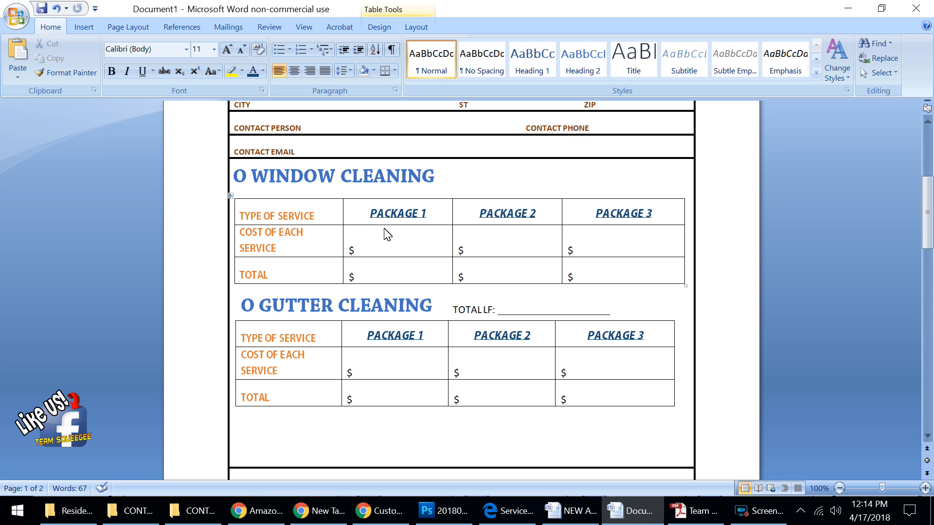
Consult the service agreement PDF, return to the Word document and enter the label "SPECIAL INSTRICTIONS" below the gutter cleaning table.
scroll(430, 313, "down", 2)
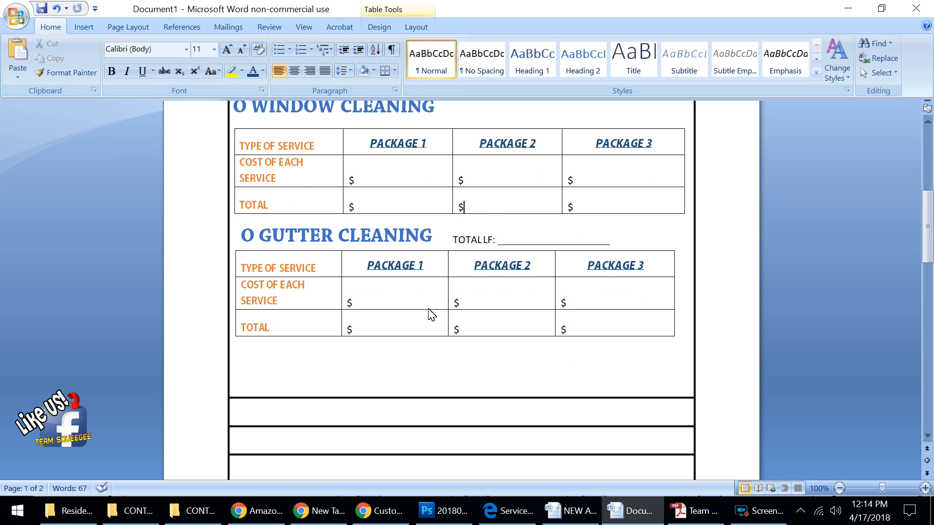
scroll(429, 314, "down", 1)
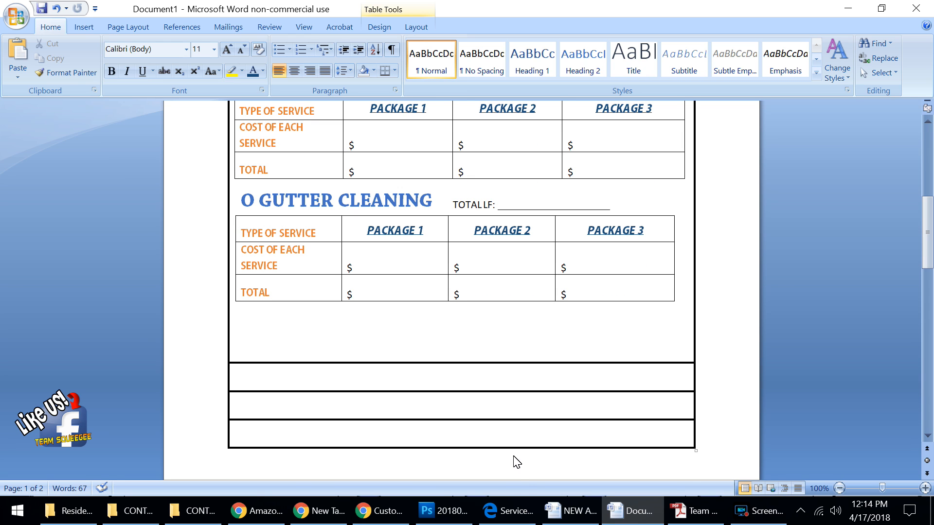
left_click(522, 511)
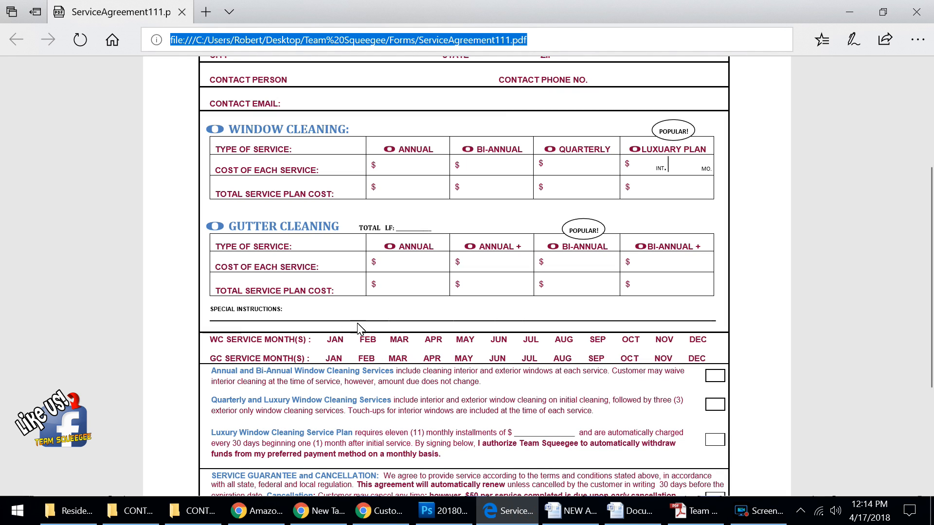
left_click(616, 516)
left_click(242, 316)
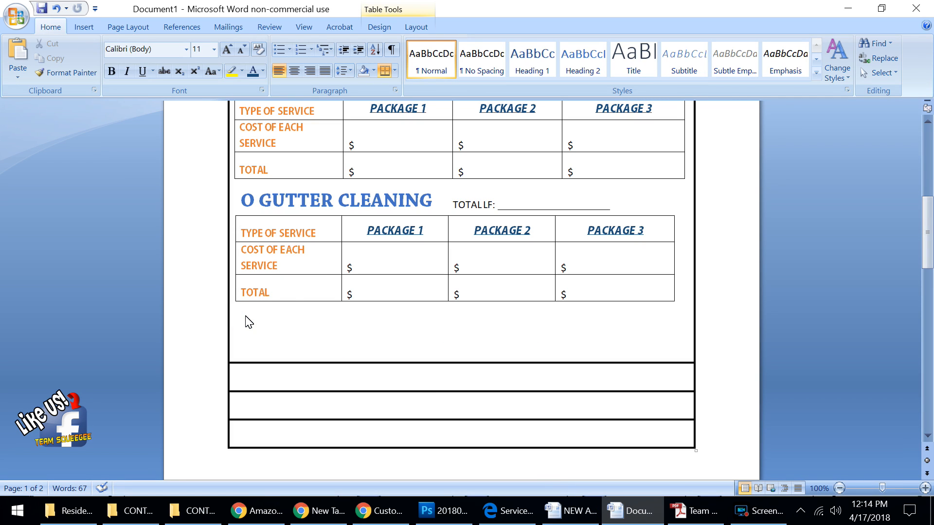
type("sPF")
key("BackSpace")
key("BackSpace")
key("BackSpace")
type("SP")
key("BackSpace")
key("BackSpace")
key("BackSpace")
key("BackSpace")
type("ECIAL INSTRICTIONS")
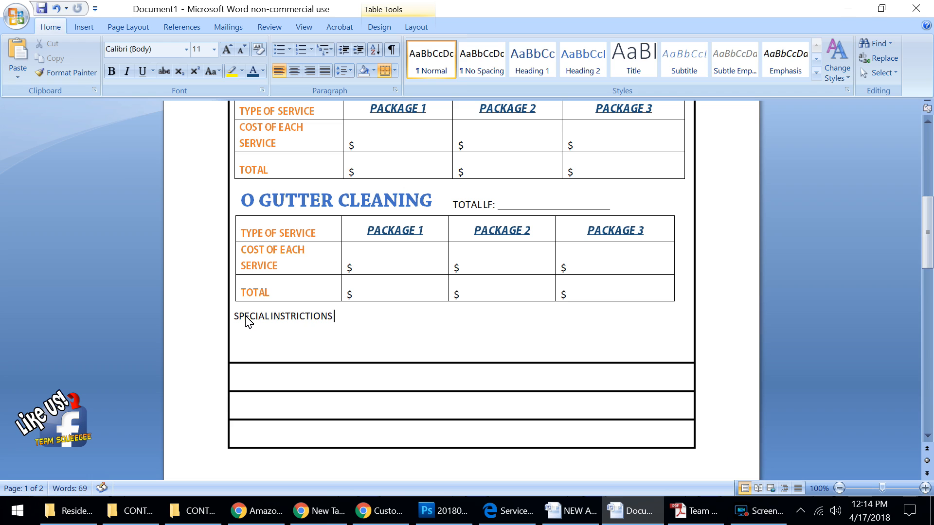
Extend the special instructions label with an underscore line across the row and remove the empty lines below it.
type(" ______")
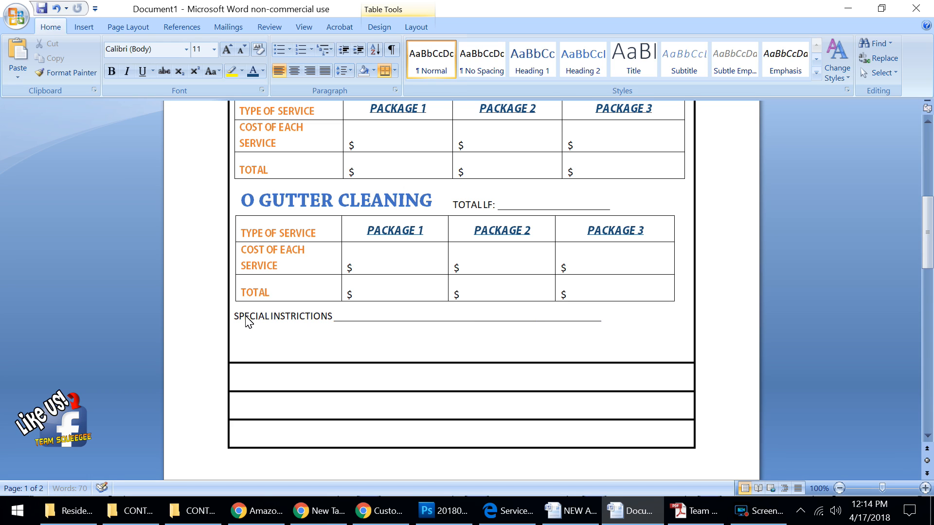
type("_____________________")
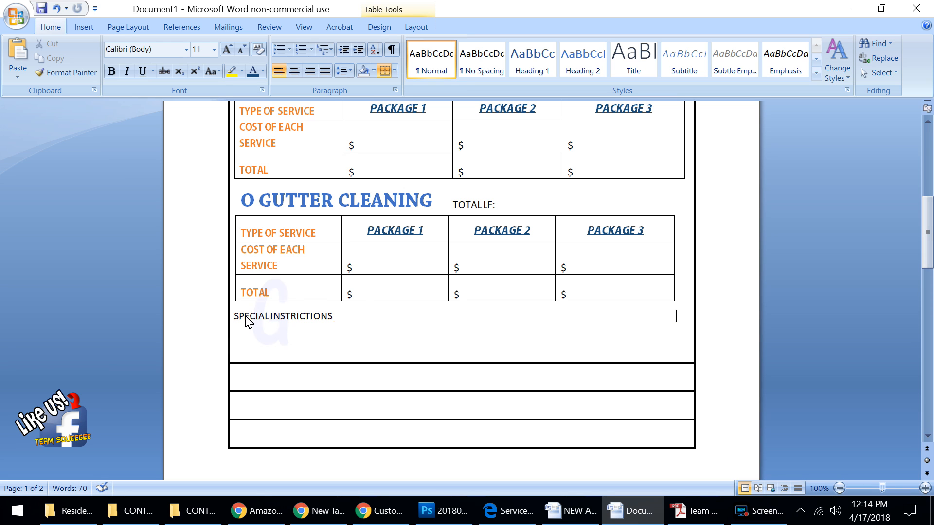
key("Delete")
key("Delete")
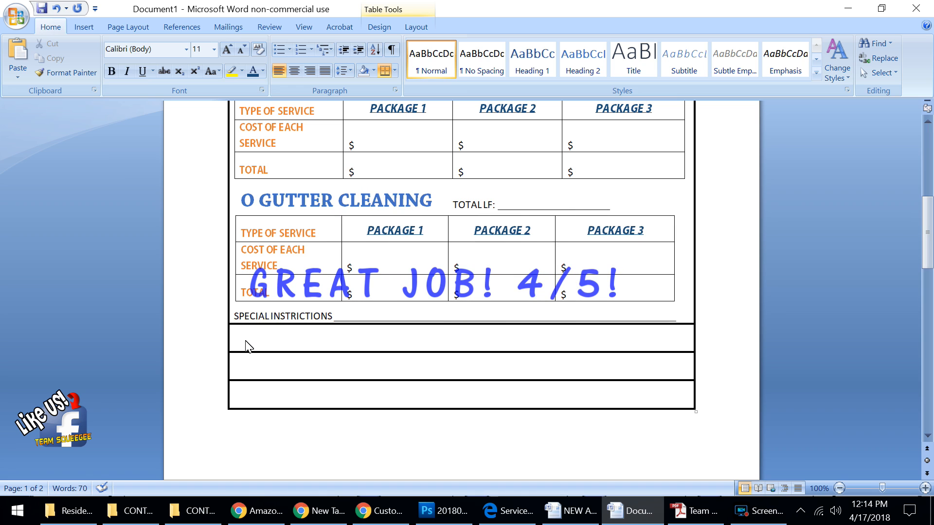
Insert a Simple Text Box in the empty row below the special instructions line and clear its placeholder text.
left_click(242, 344)
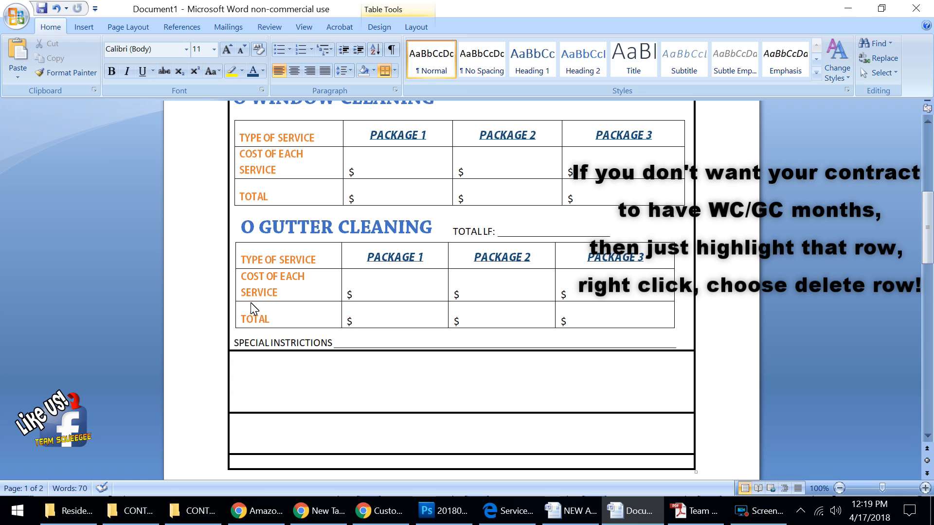
left_click(95, 28)
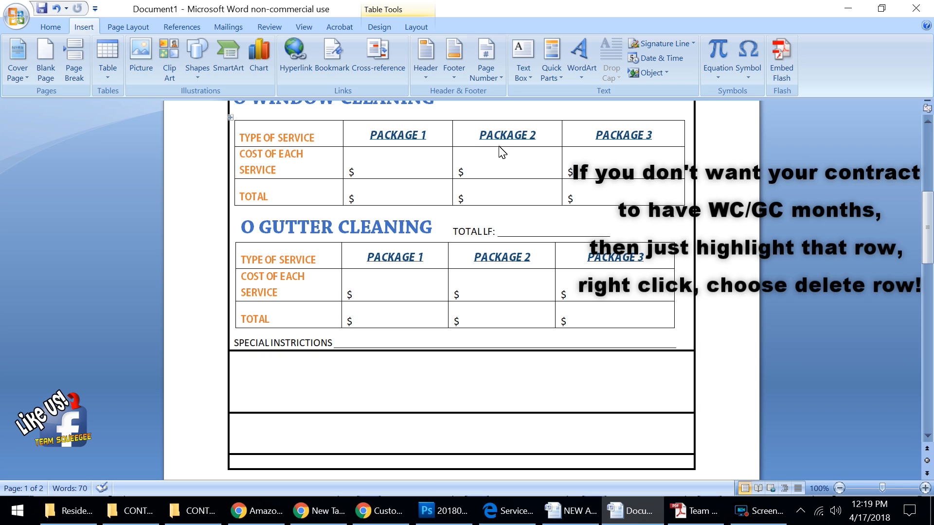
left_click(517, 67)
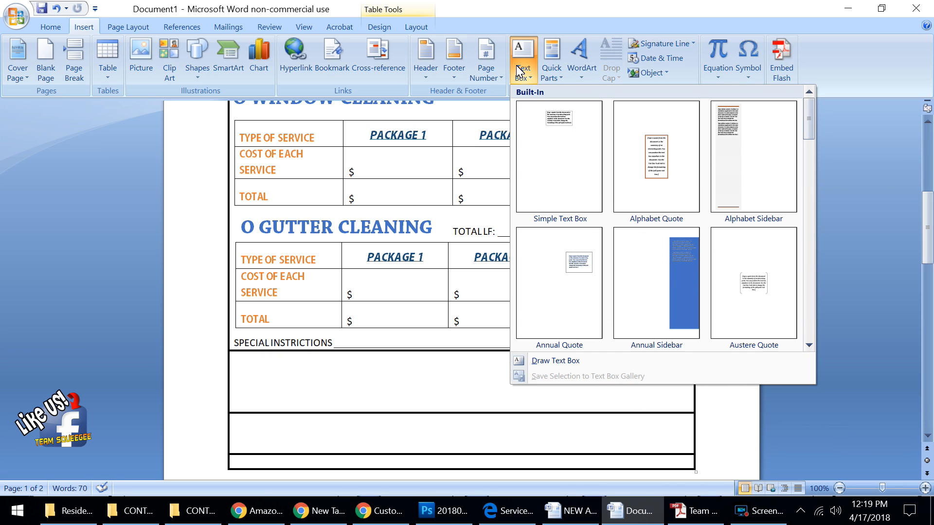
left_click(550, 129)
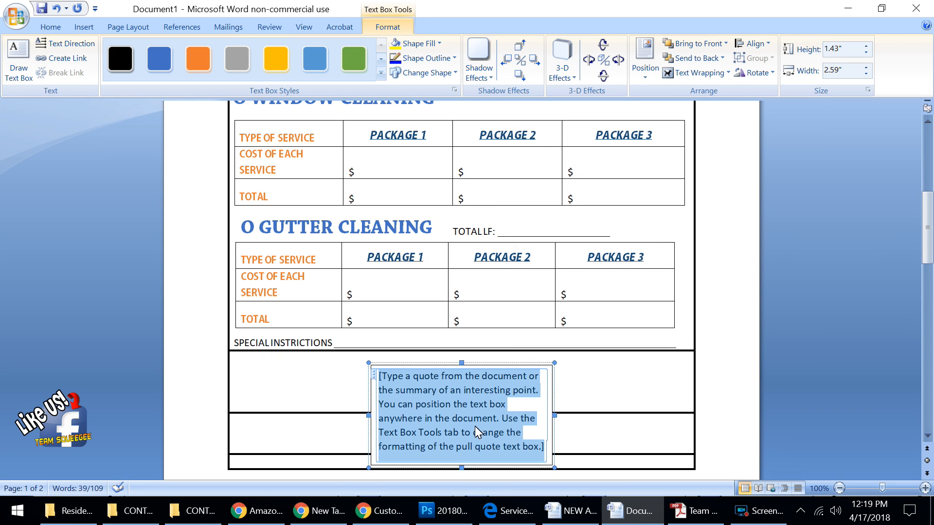
key("Delete")
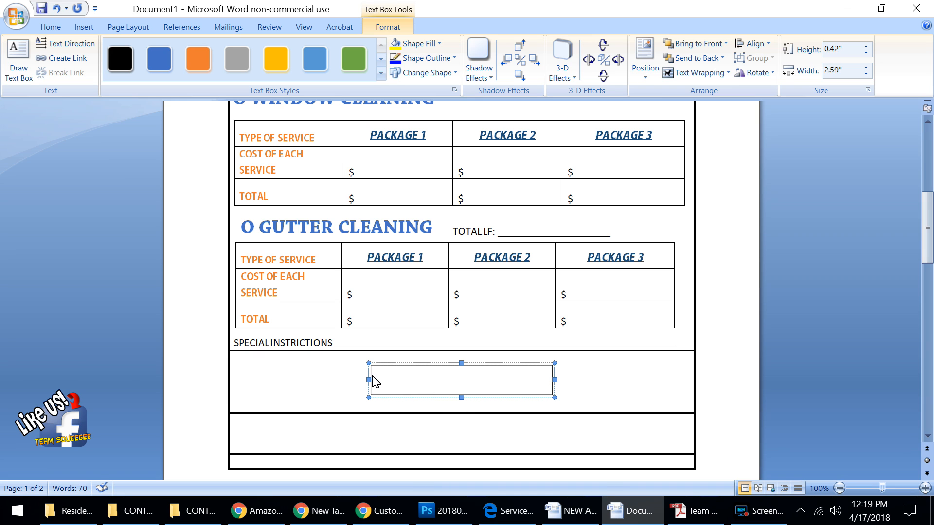
Resize the new text box to about 5.7" wide and 0.72" high so it fits inside the row below the special instructions.
left_click_drag(371, 378, 232, 377)
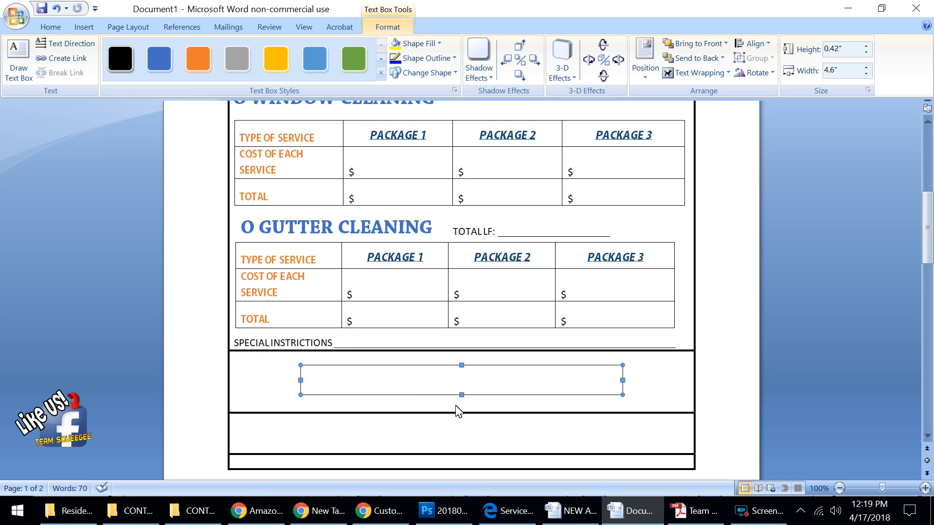
left_click_drag(462, 396, 463, 414)
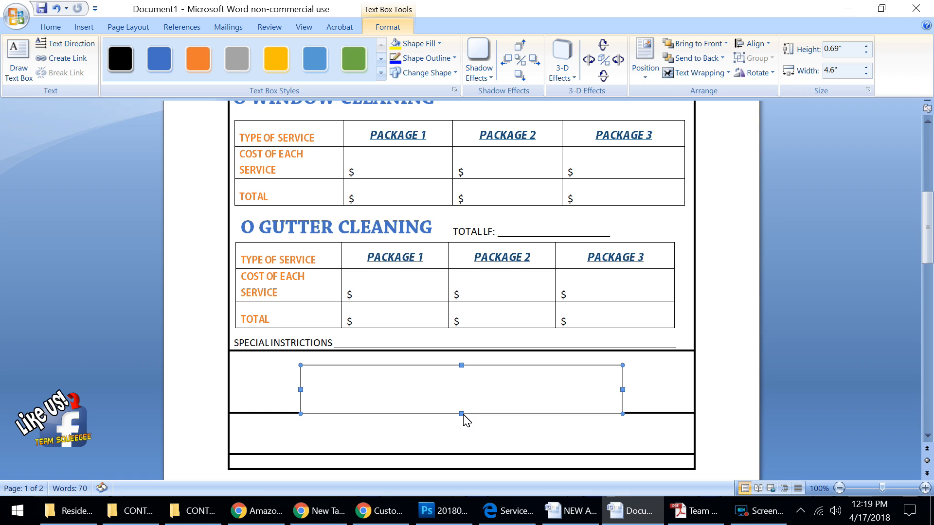
left_click_drag(462, 366, 462, 354)
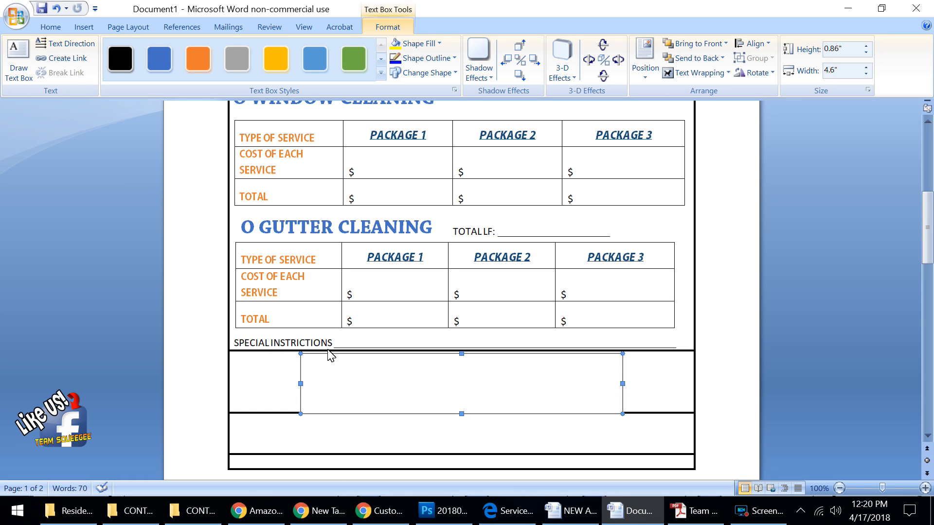
left_click_drag(301, 384, 224, 392)
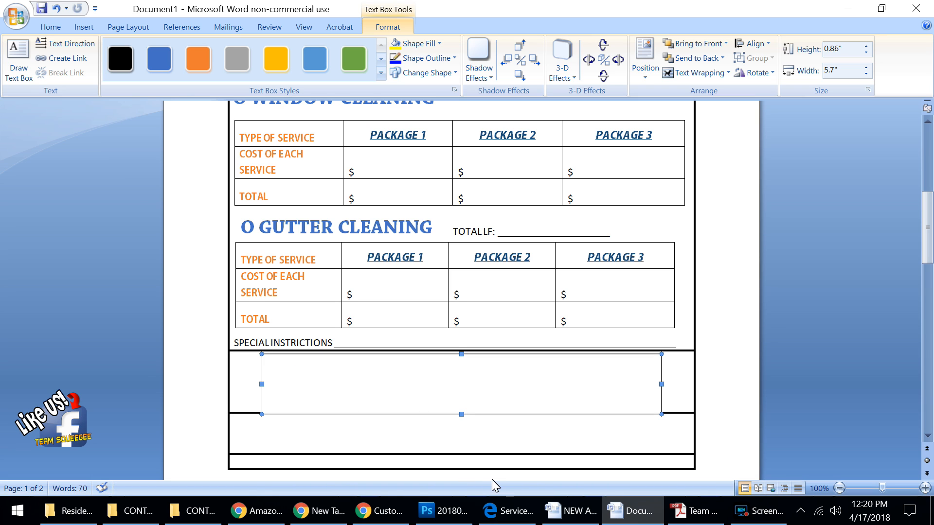
left_click_drag(462, 416, 462, 405)
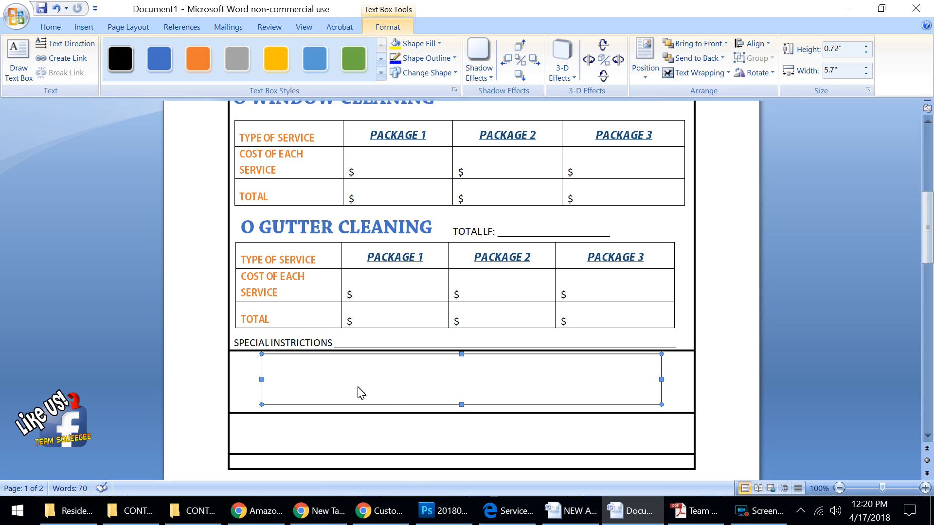
Enter "WINDOW CLEANING" followed by the month abbreviations JAN through DEC on one line in the text box.
left_click(343, 376)
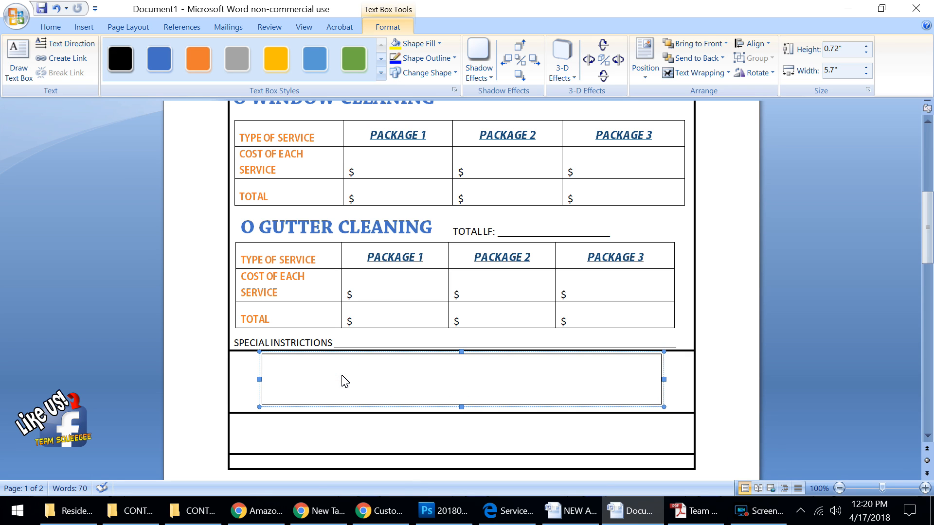
type("WINDOW CLEAN")
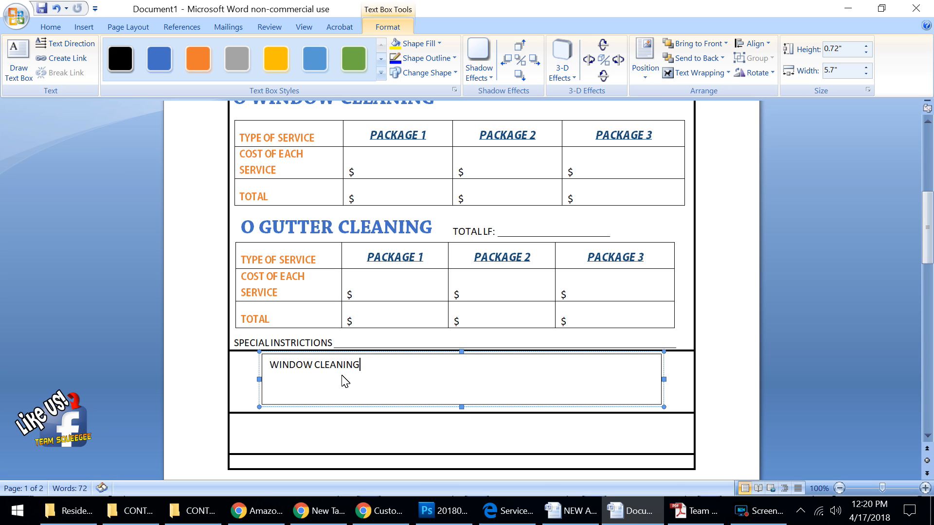
type("ING  jA")
key("BackSpace")
key("BackSpace")
key("BackSpace")
type("JAN FEB  MAR  APR  MAY  JUN")
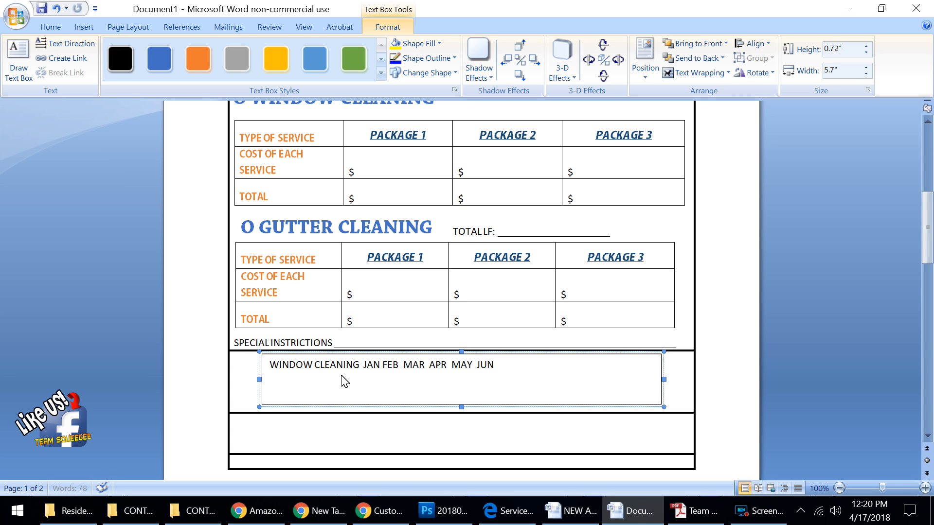
type("  JUL  AUG  SEP  OCT  NOV  DE")
Widen the text box to about 6.53" to span the row and spread the month names across its width.
left_click_drag(277, 353, 252, 354)
left_click_drag(632, 380, 693, 389)
left_click(334, 365)
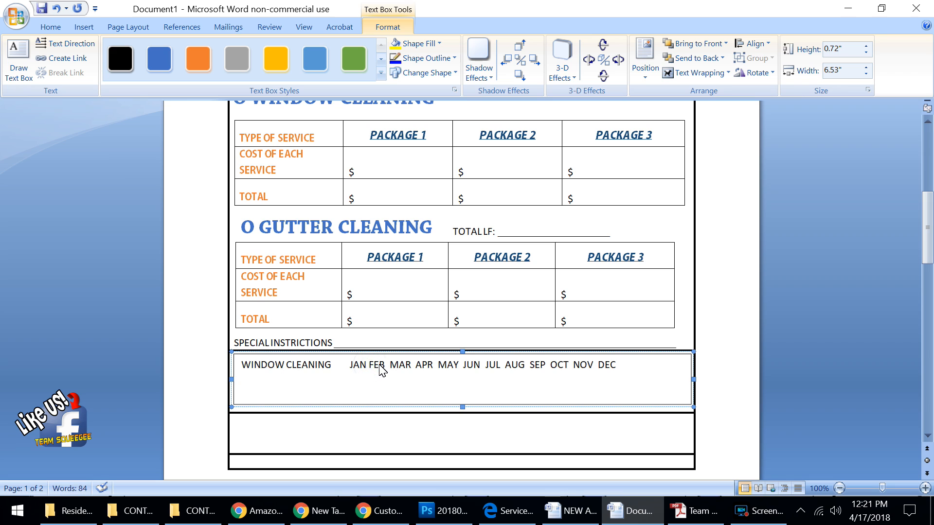
left_click(367, 364)
left_click(394, 366)
left_click(431, 365)
left_click(462, 366)
left_click(494, 366)
left_click(520, 366)
left_click(583, 368)
left_click(610, 367)
left_click(641, 367)
left_click(671, 367)
Close the gap before JAN and set the "WINDOW CLEANING" label to 10 pt.
left_click(349, 368)
key("BackSpace")
key("BackSpace")
key("BackSpace")
key("BackSpace")
key("BackSpace")
key("BackSpace")
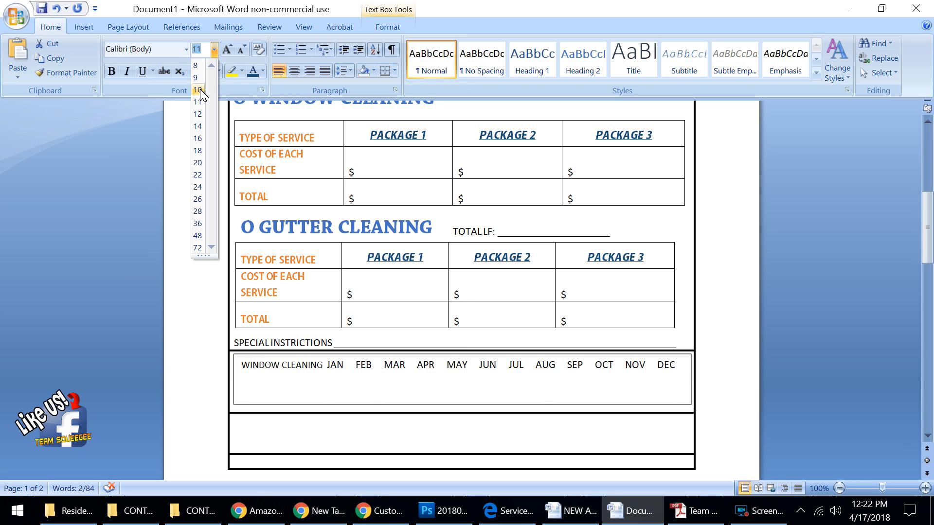
left_click(200, 90)
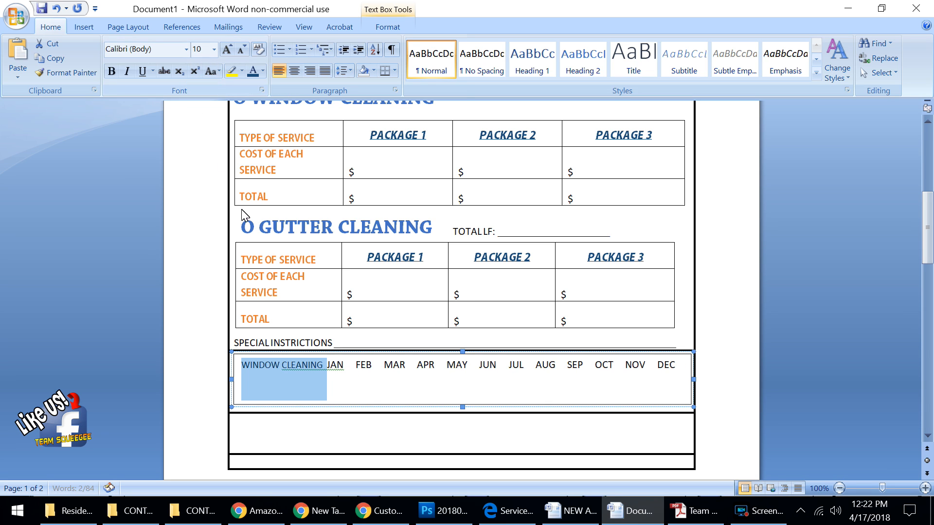
left_click(347, 394)
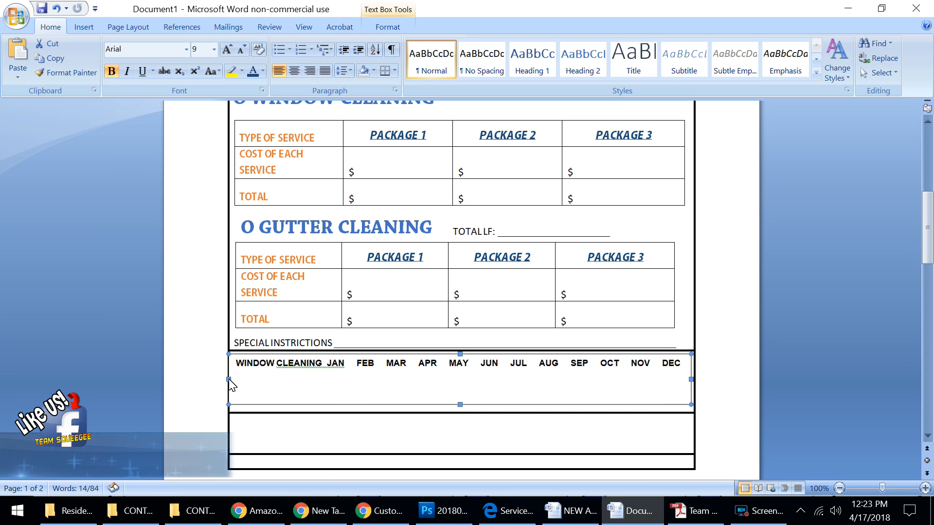
Color the entire window cleaning month line with the blue theme color.
left_click(279, 363)
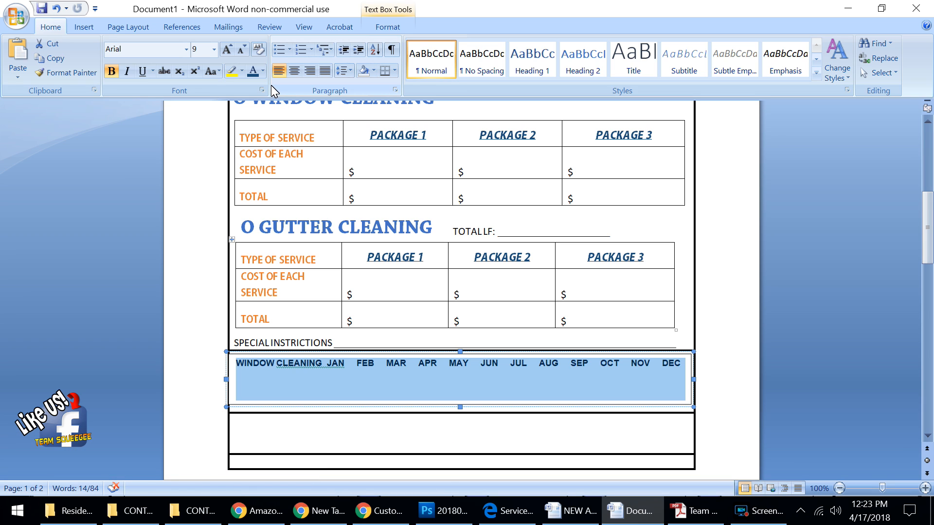
left_click(263, 71)
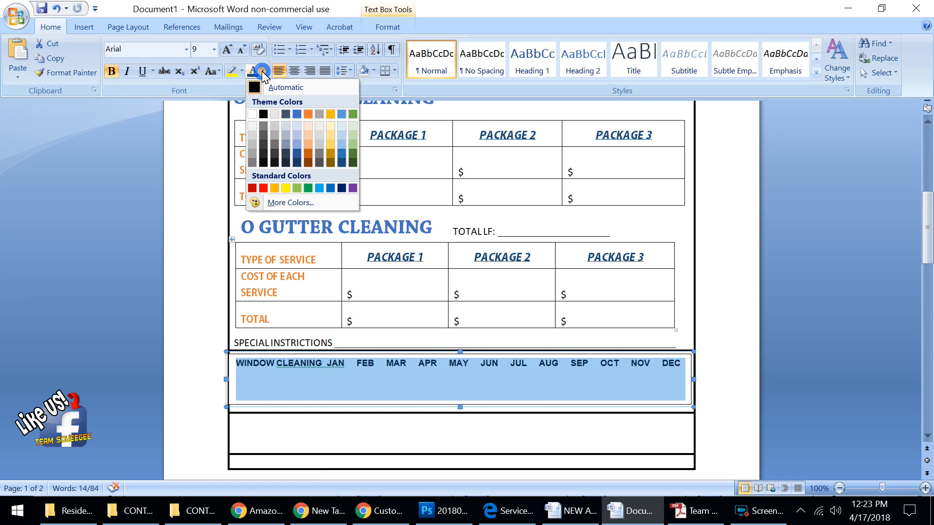
left_click(302, 115)
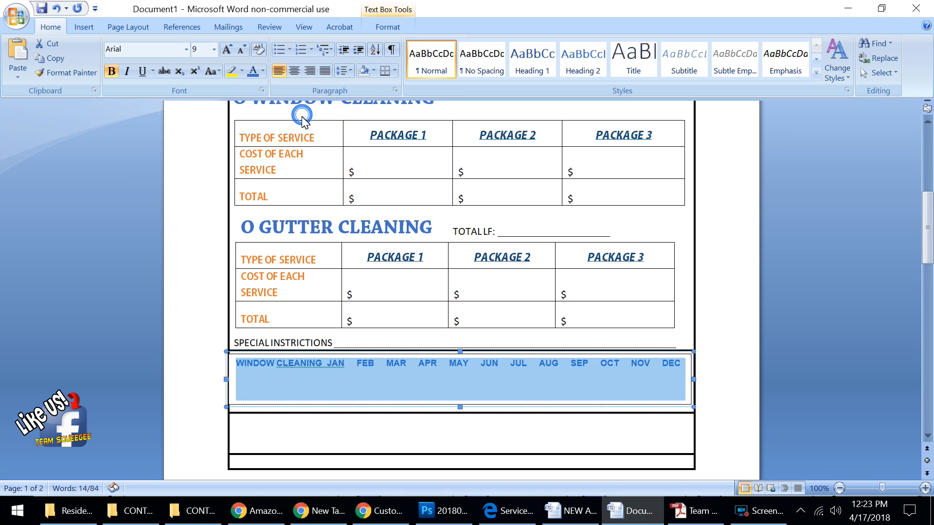
left_click(348, 367)
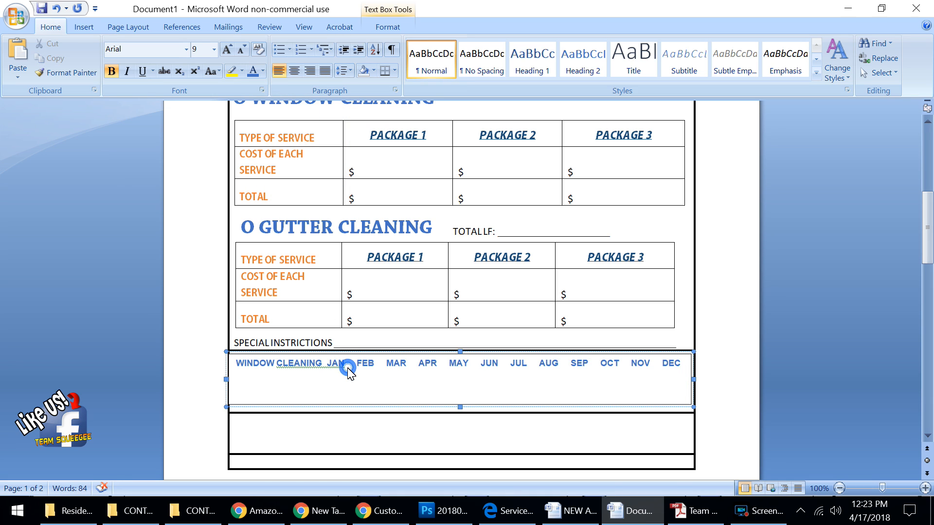
Copy the window cleaning month line and paste it as a second line inside the same text box.
right_click(308, 368)
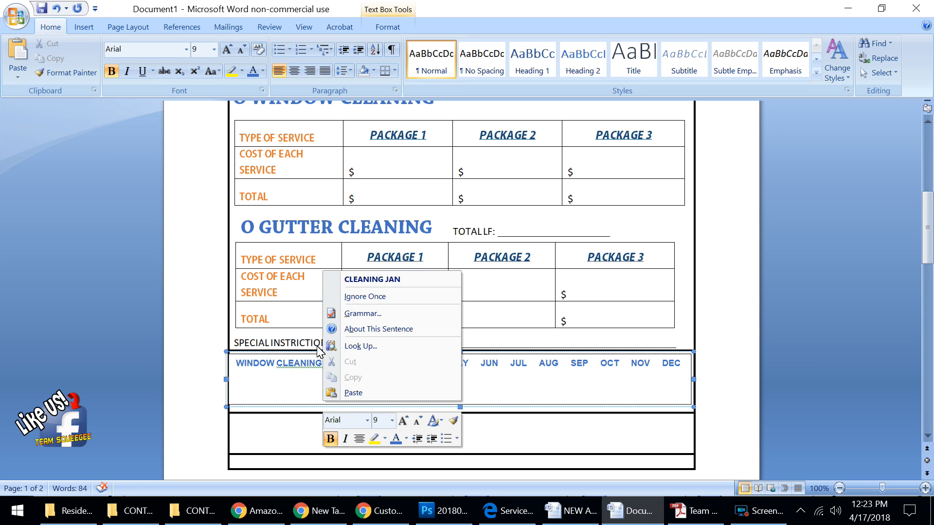
left_click(299, 373)
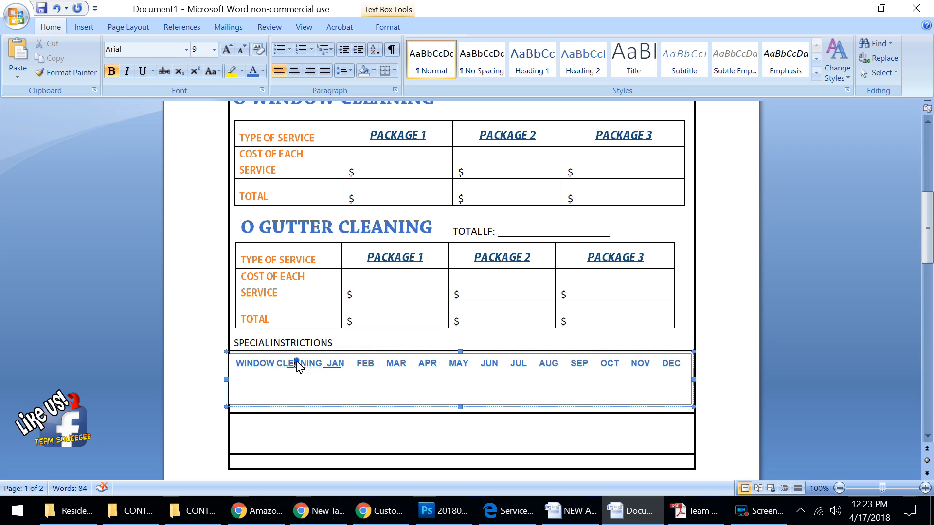
triple_click(297, 366)
right_click(296, 361)
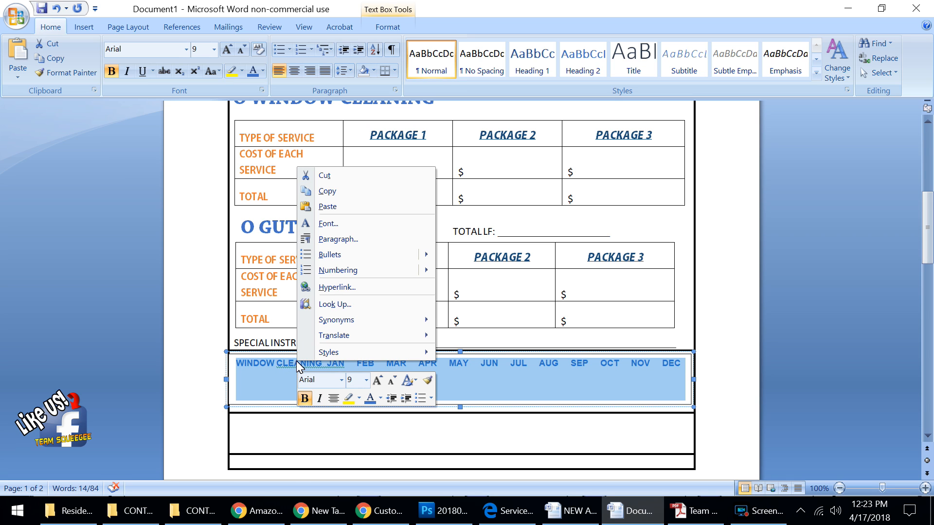
left_click(332, 195)
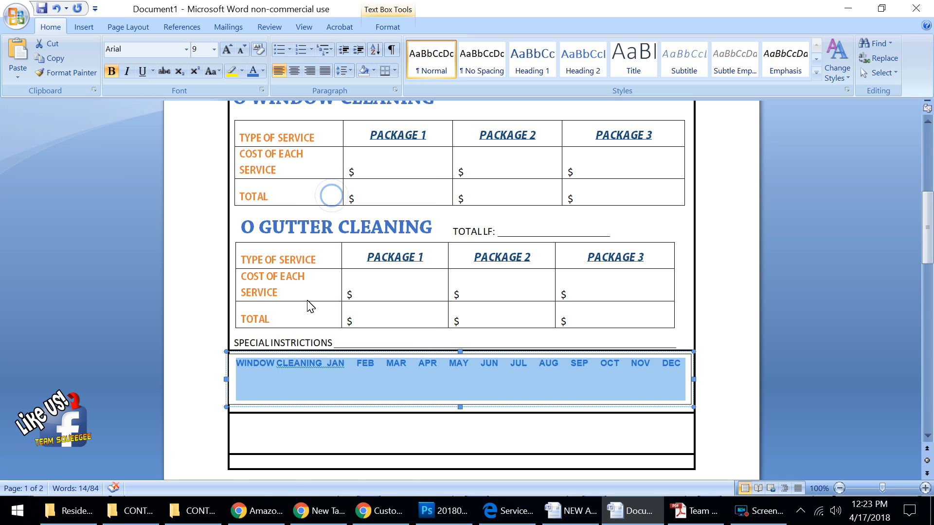
left_click(252, 380)
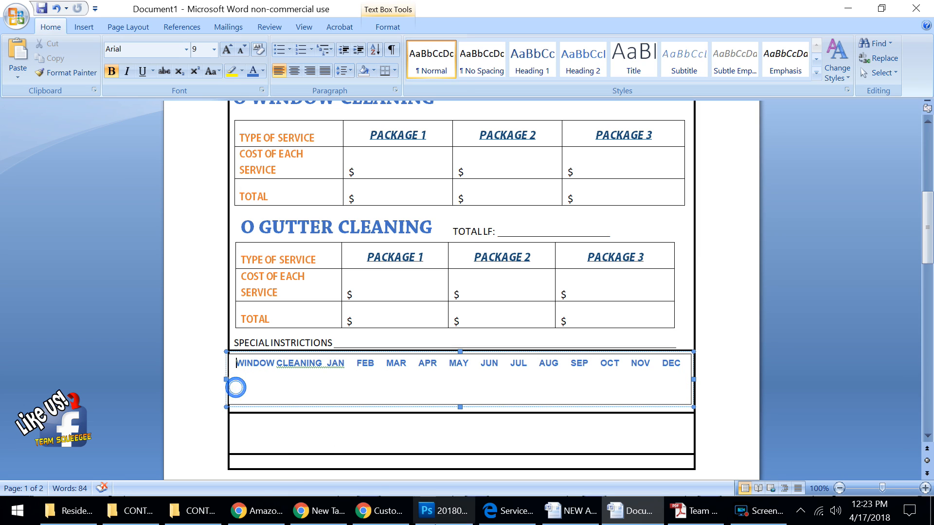
left_click(683, 363)
key("Return")
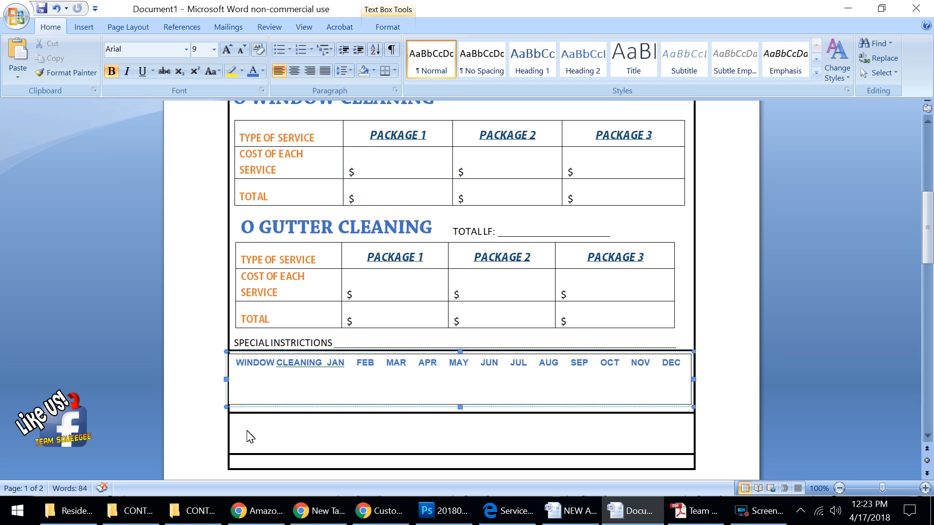
right_click(236, 381)
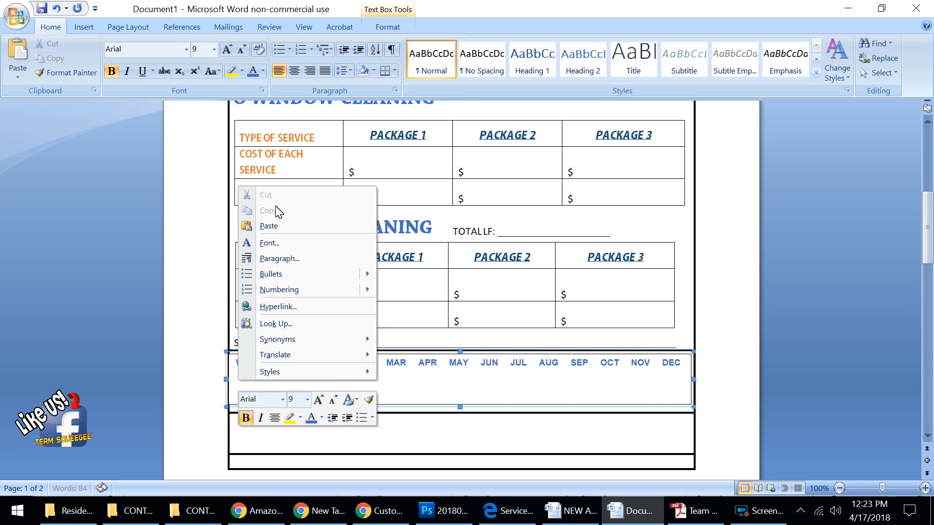
left_click(269, 226)
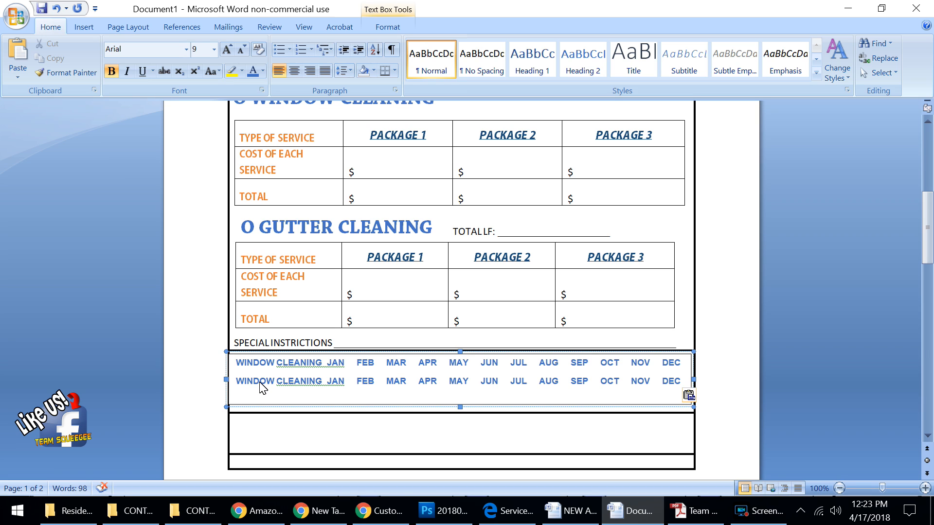
Replace "WINDOW" with "GUTTER" in the second month line.
double_click(258, 381)
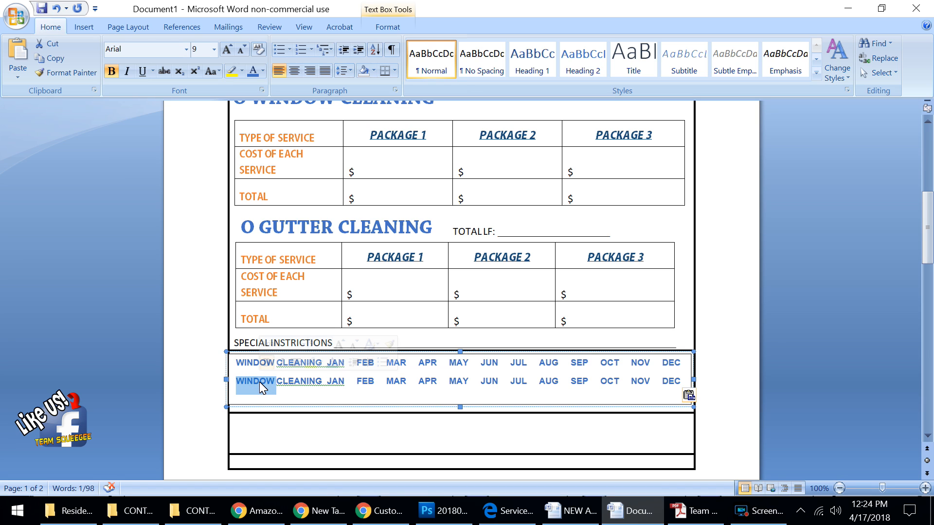
type("GUTTER")
key("Home")
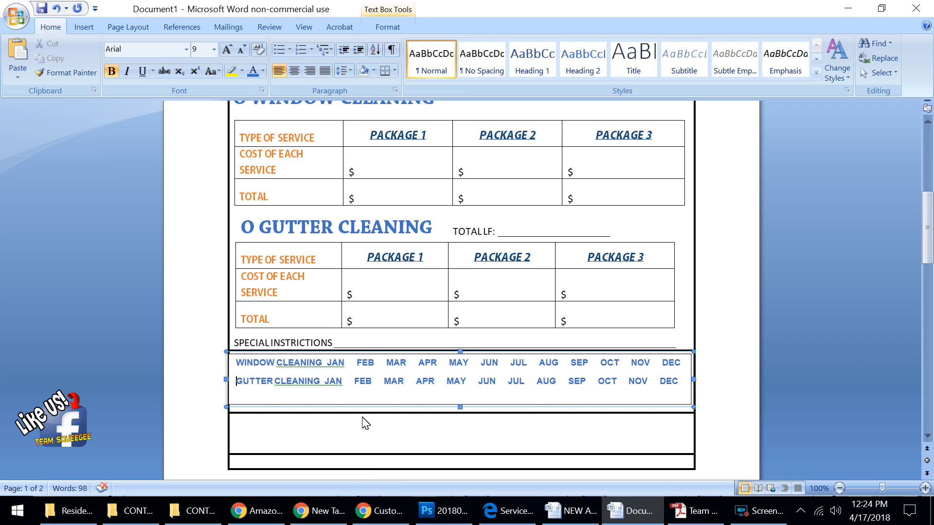
Format the month text box with No Color for both its fill and its line.
right_click(462, 409)
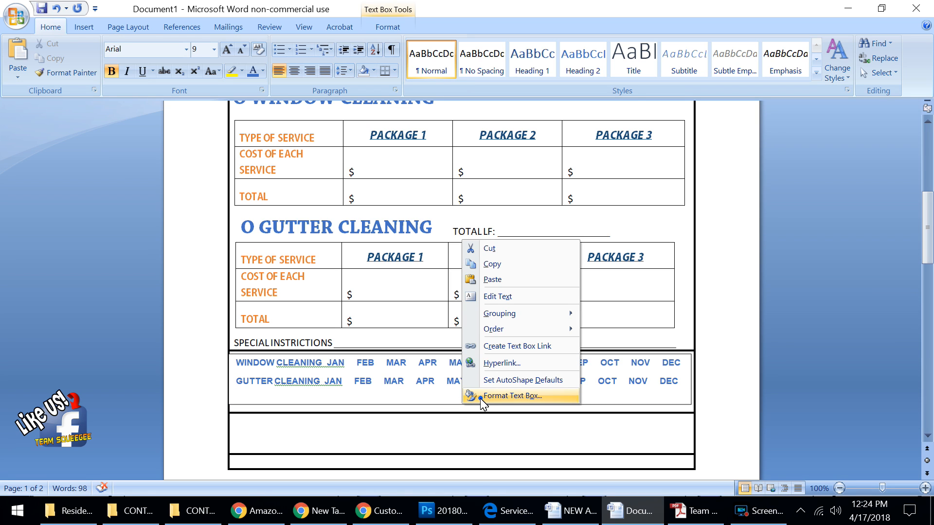
left_click(482, 397)
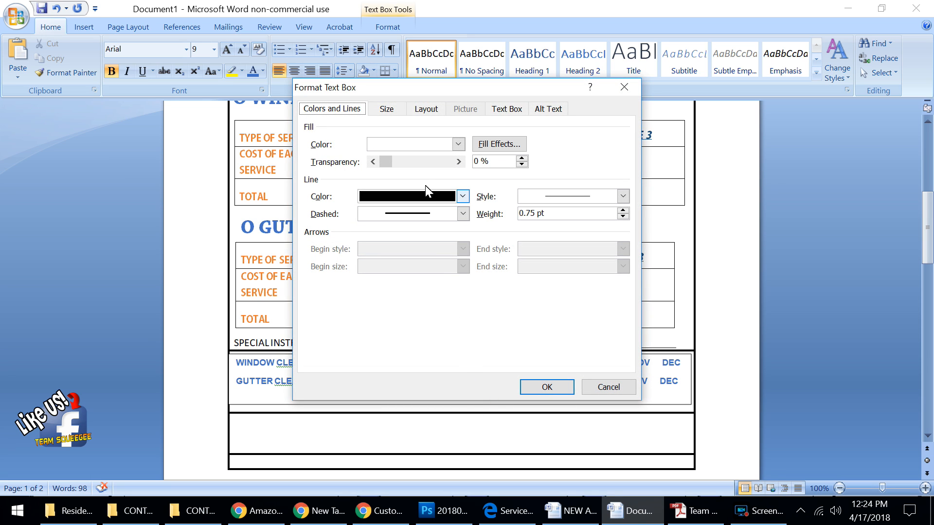
left_click(395, 145)
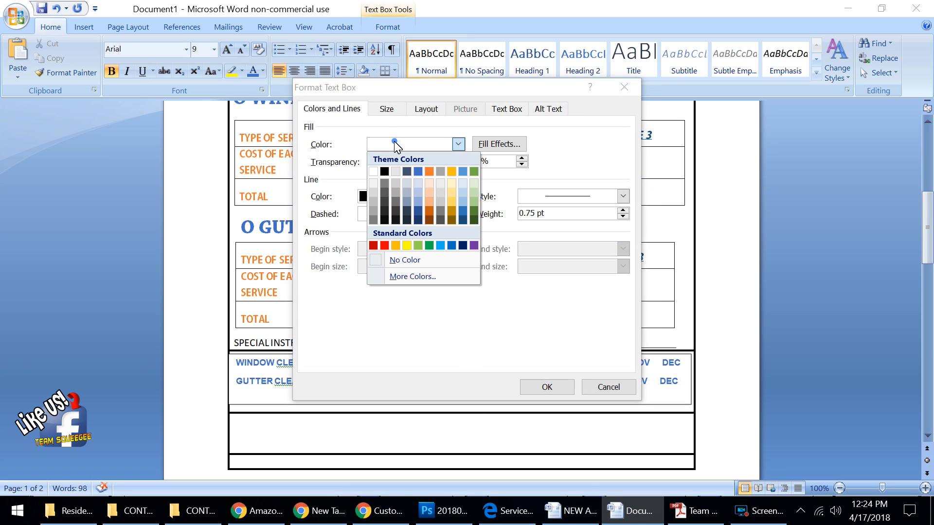
left_click(402, 260)
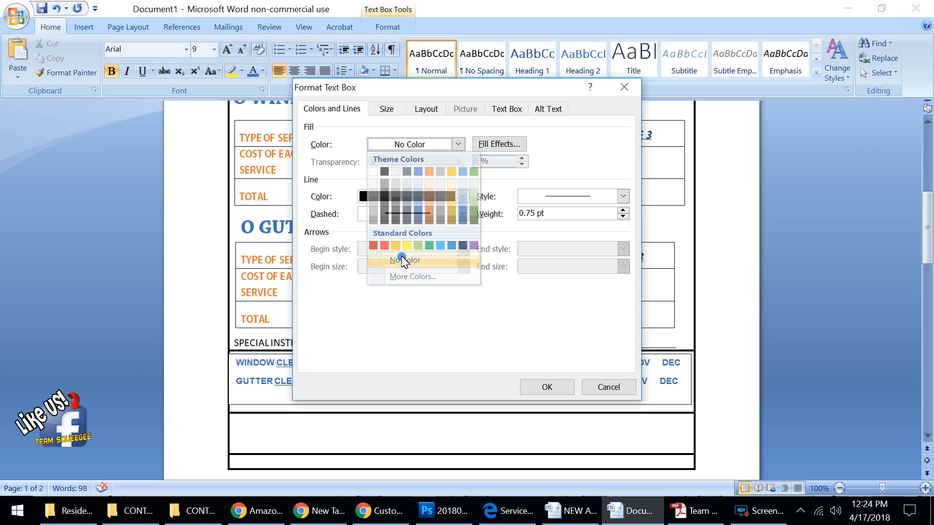
left_click(396, 196)
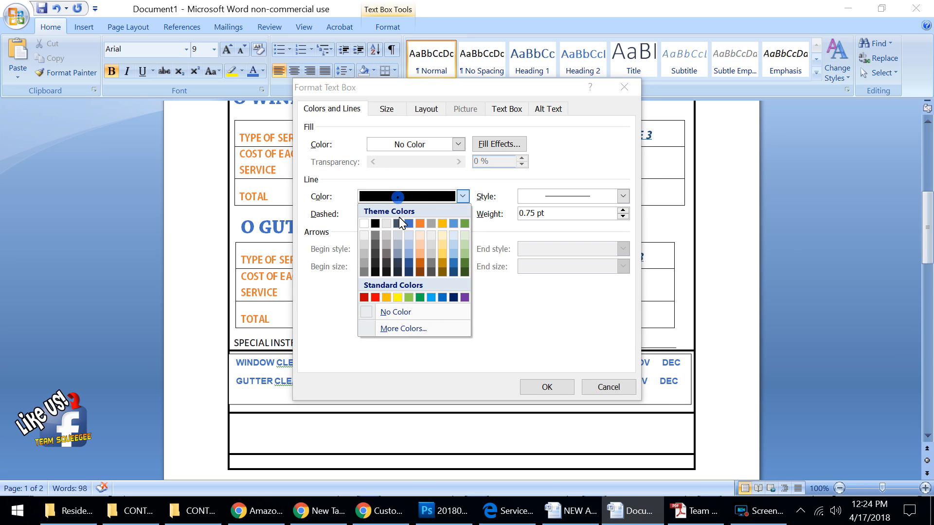
left_click(402, 314)
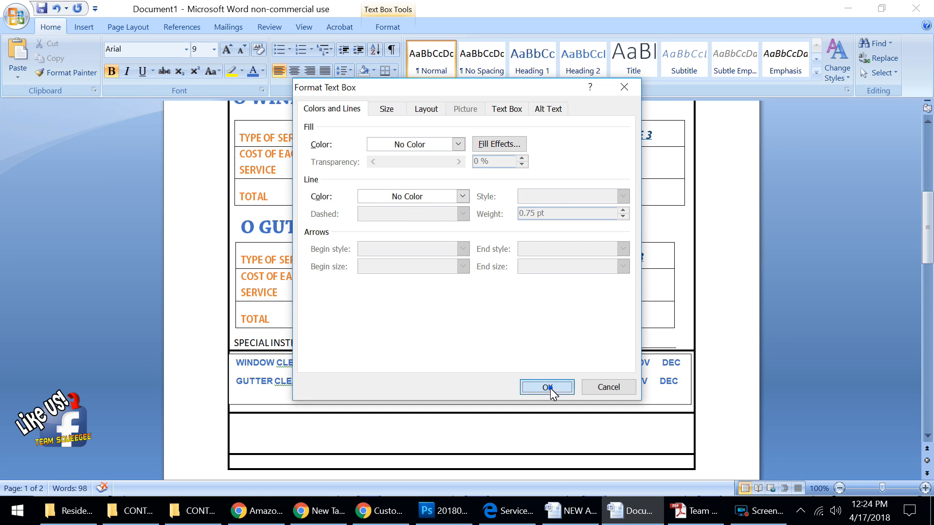
left_click(547, 387)
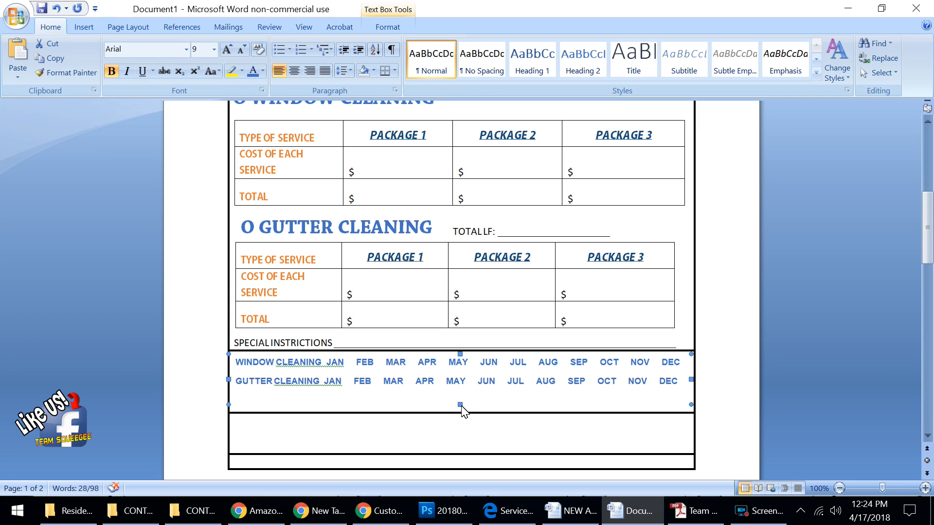
Shorten the text box and its table row to fit the two month lines, and end both cleaning labels with colons.
left_click_drag(461, 405, 462, 392)
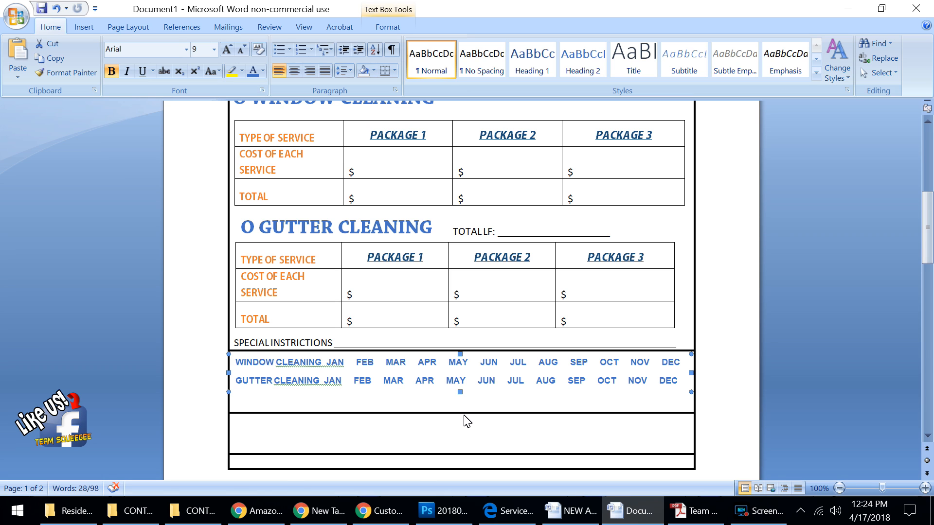
left_click_drag(463, 414, 465, 392)
left_click(327, 385)
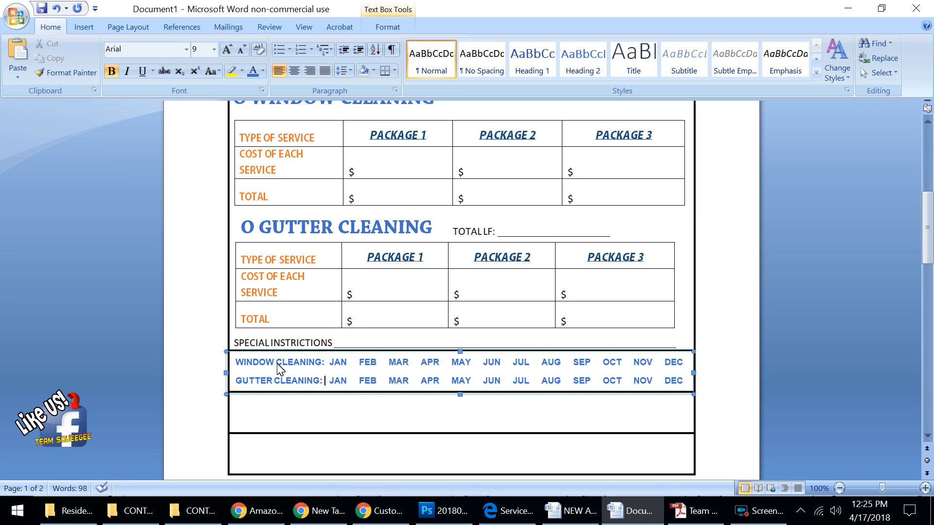
Check the terms and signature sections below the service months in the service agreement PDF, and return to the Word document.
key("alt+Tab")
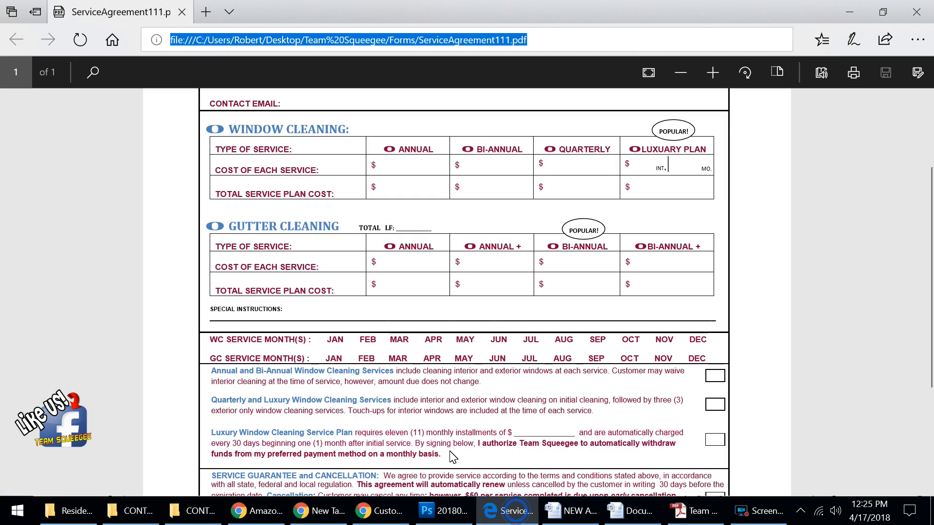
scroll(427, 382, "down", 3)
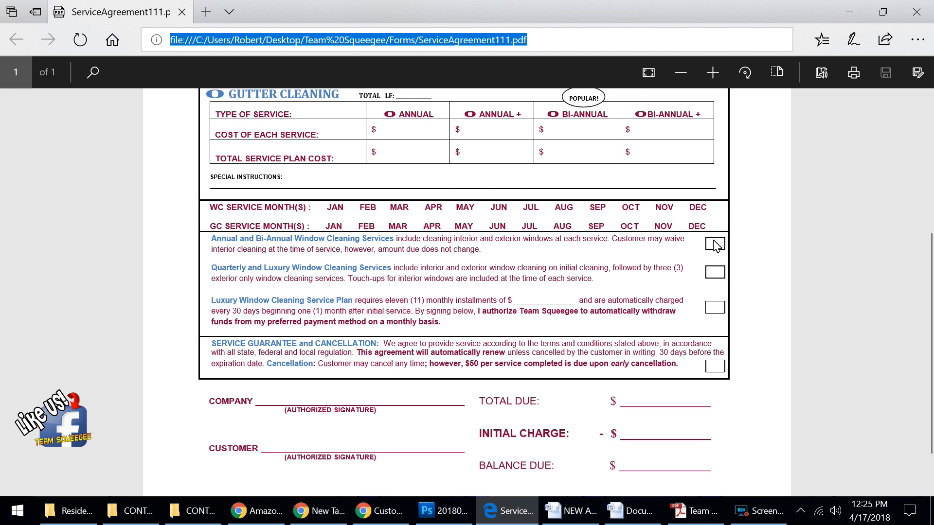
key("alt+Tab")
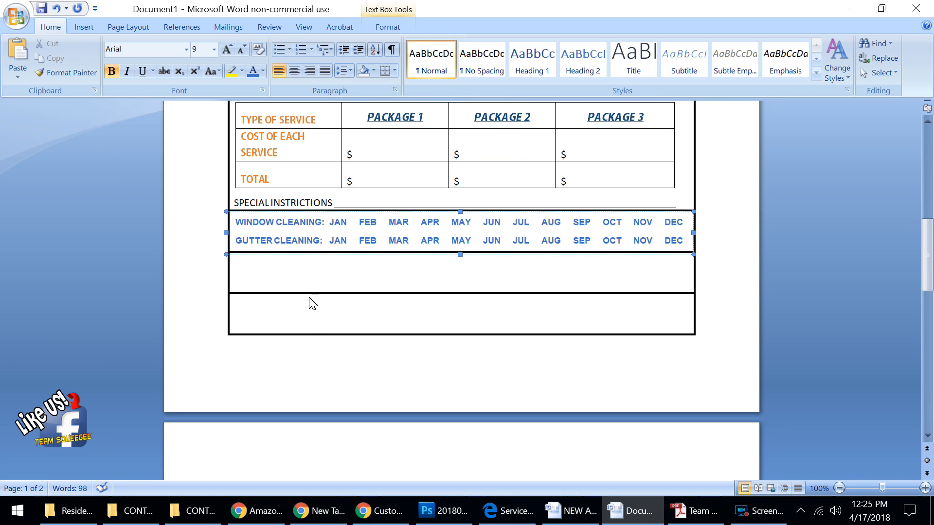
Enter the placeholder "LEGAL MUMBO JUMBO" in the empty row below the service month lines.
left_click(251, 276)
type("LEGAL ")
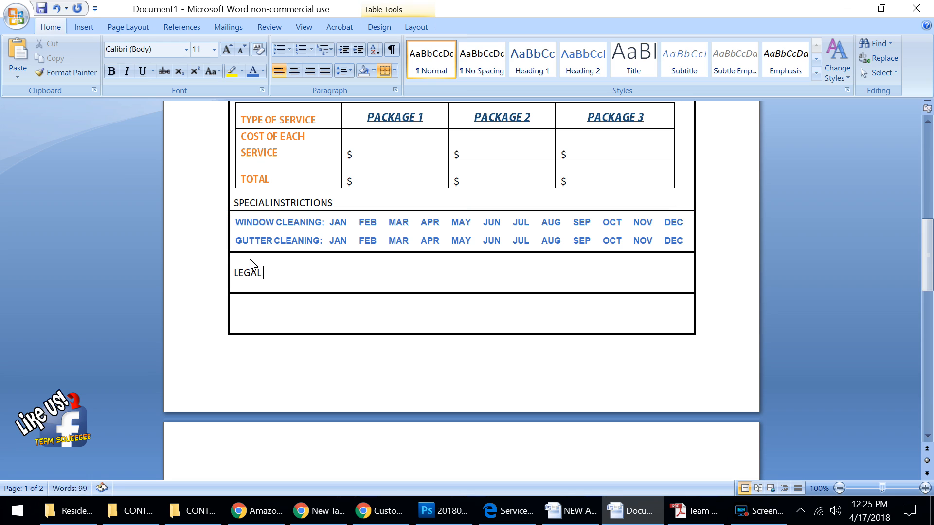
type("MUMBO JUMBO")
Set the font size to 9 and add a long run of random filler letters after LEGAL MUMBO JUMBO.
left_click(186, 49)
left_click(214, 50)
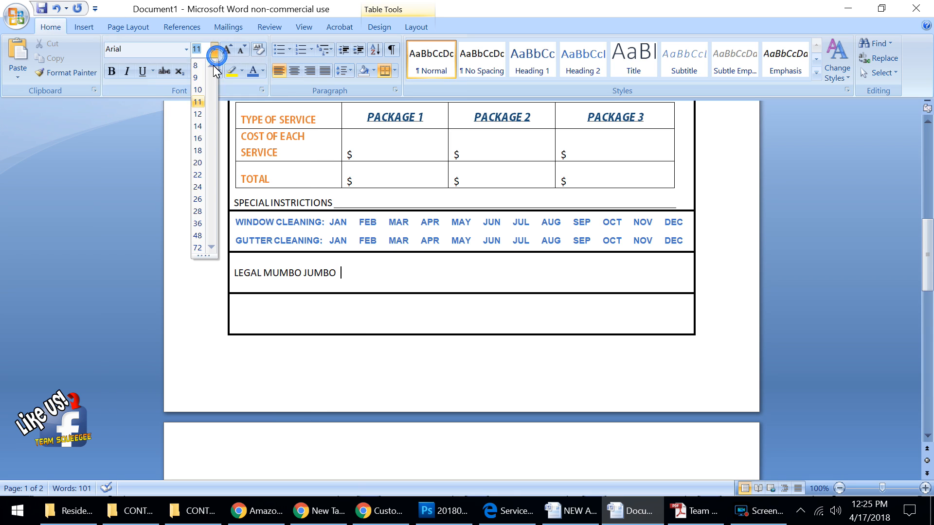
left_click(200, 78)
type("GHSJDKHGAJKDHASJKHJKHAFKHAKJFHSAJKHFJKAHSKJHFSAKJHFKSAJHKJSA")
Draw a small rectangular checkbox, about 0.23" high and 0.29" wide, at the far end of the LEGAL MUMBO JUMBO line.
left_click(670, 268)
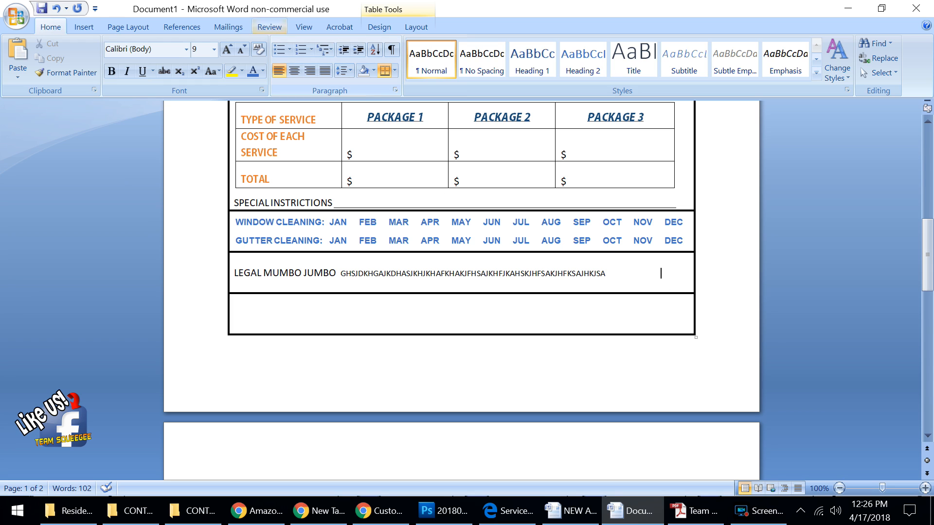
left_click(86, 25)
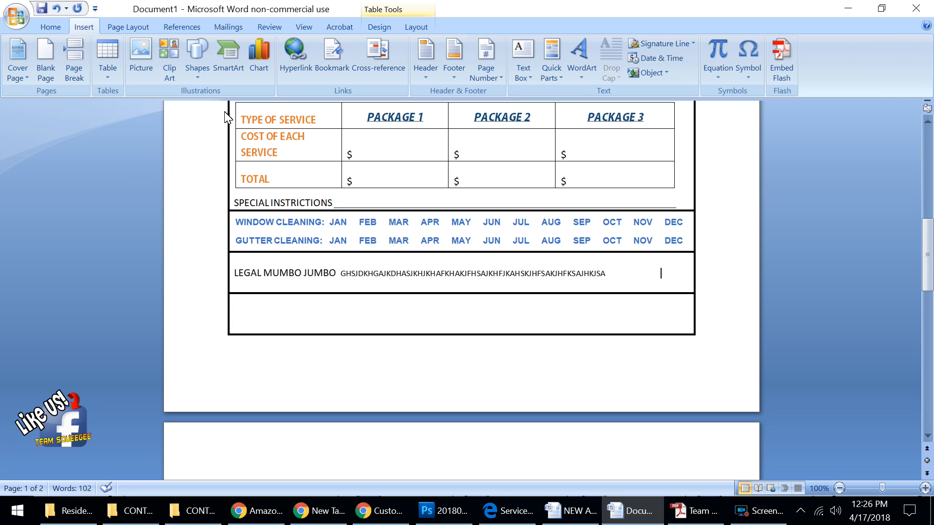
left_click(204, 78)
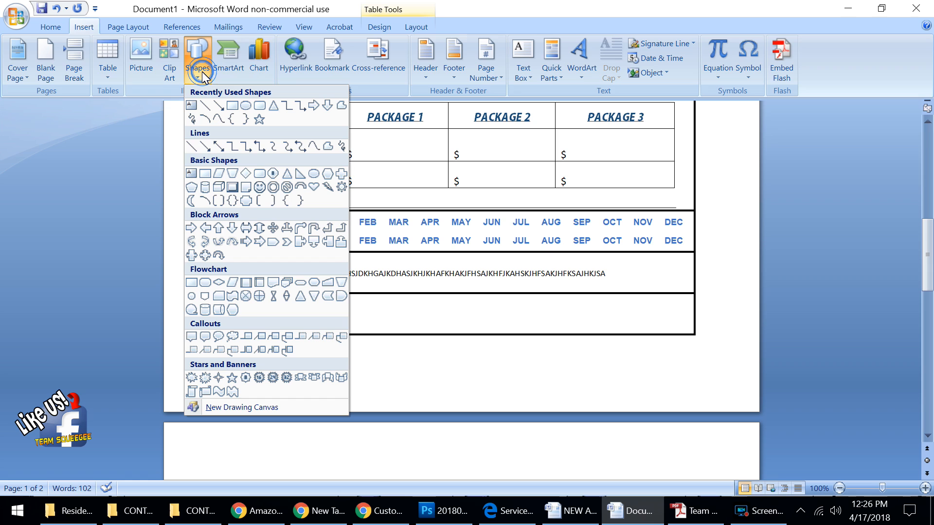
left_click(233, 106)
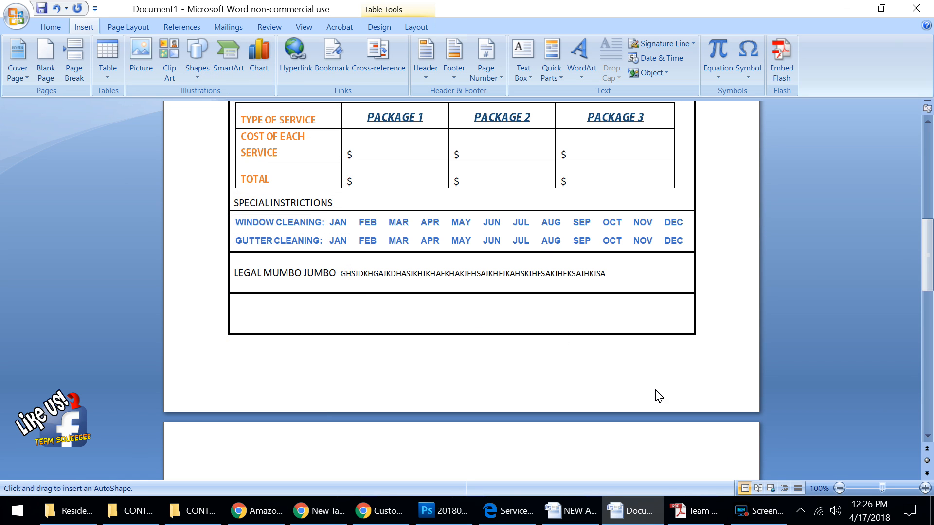
left_click_drag(662, 263, 681, 277)
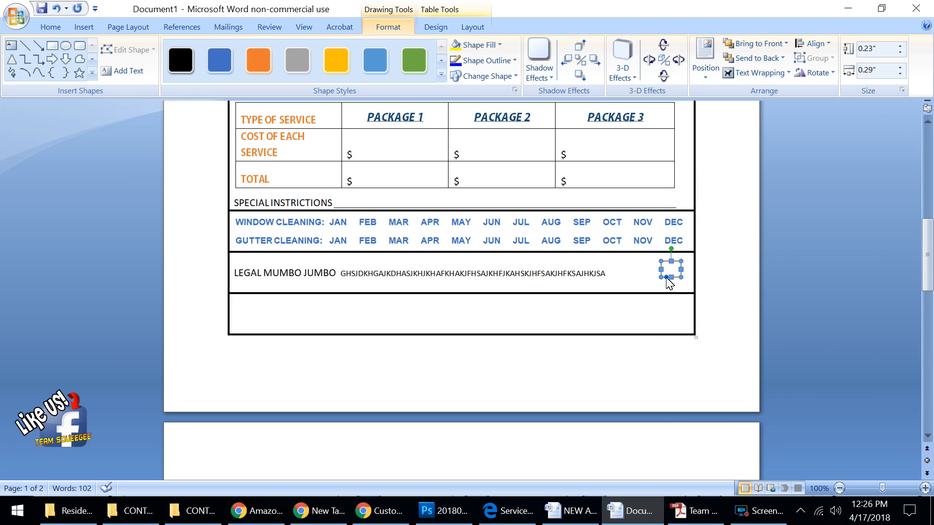
left_click_drag(631, 292, 669, 281)
Add a second legal line reading "LEAGAL MUMBO JUMBO" followed by a long run of random filler letters.
left_click(629, 277)
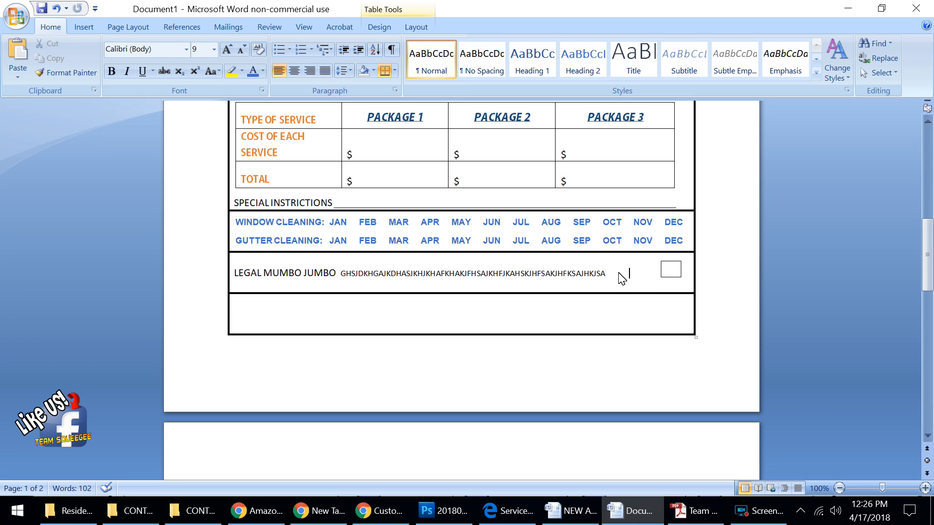
key("Return")
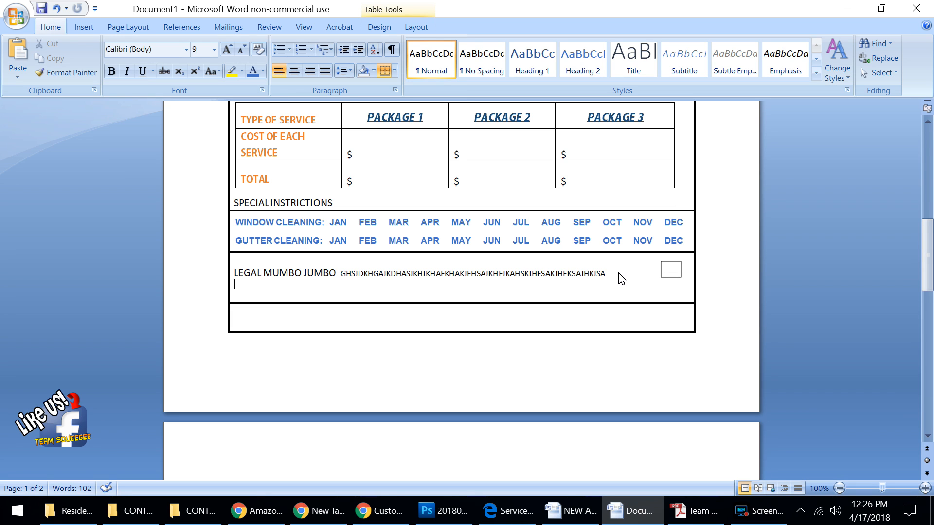
type("LEAGAL MUMBO ")
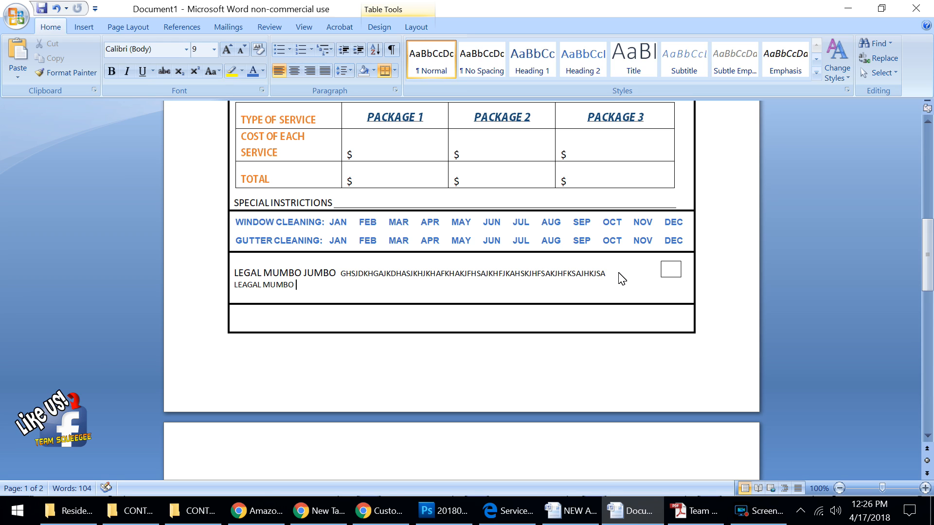
type("JUMBO DSHAJKDHSAKJDHKJSAHDJKSAHD")
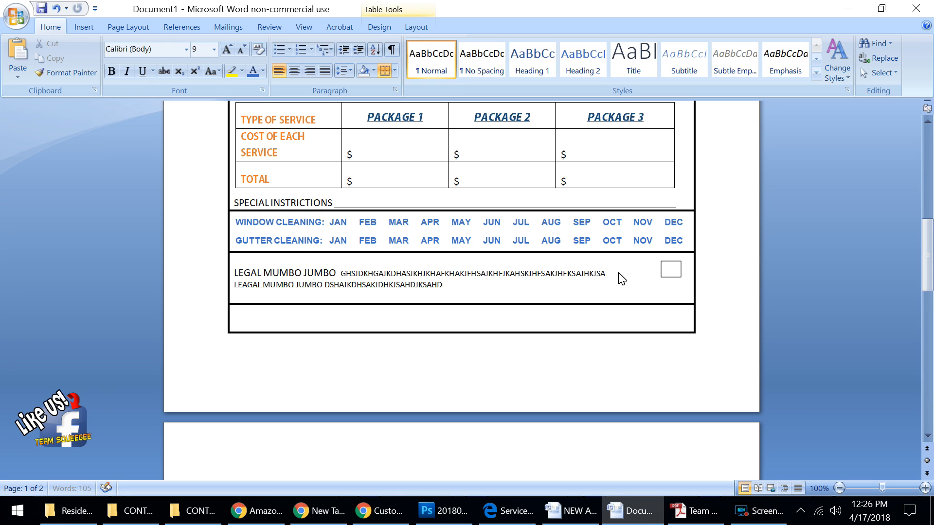
type("JKSAHKJDHSAJKDHSAKJHDKJASHDKJSAHDKJSAHKJAS")
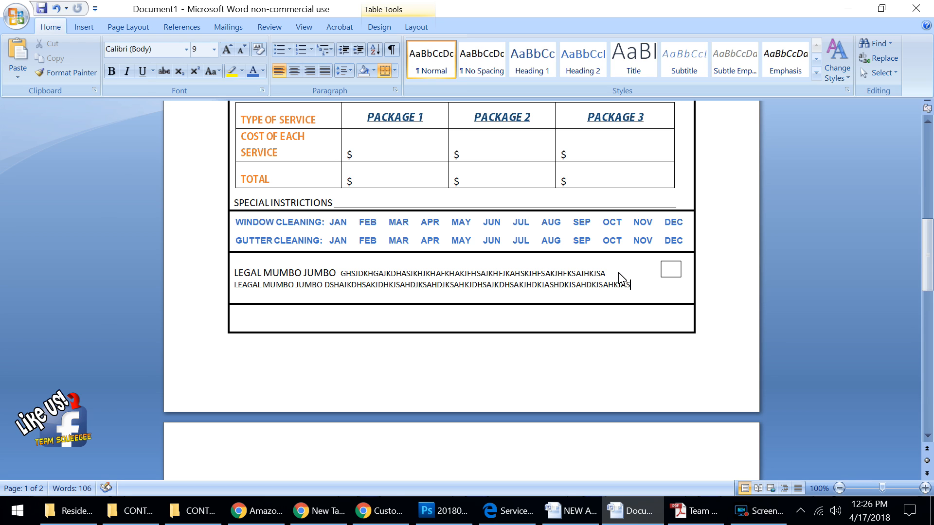
Duplicate the checkbox rectangle and place the copy directly below the original, beside the second legal line.
left_click(664, 277)
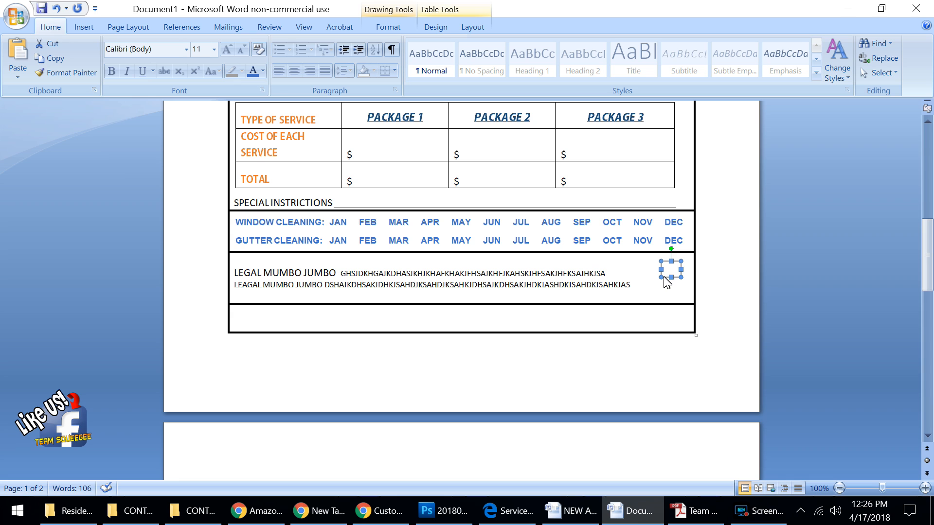
right_click(664, 277)
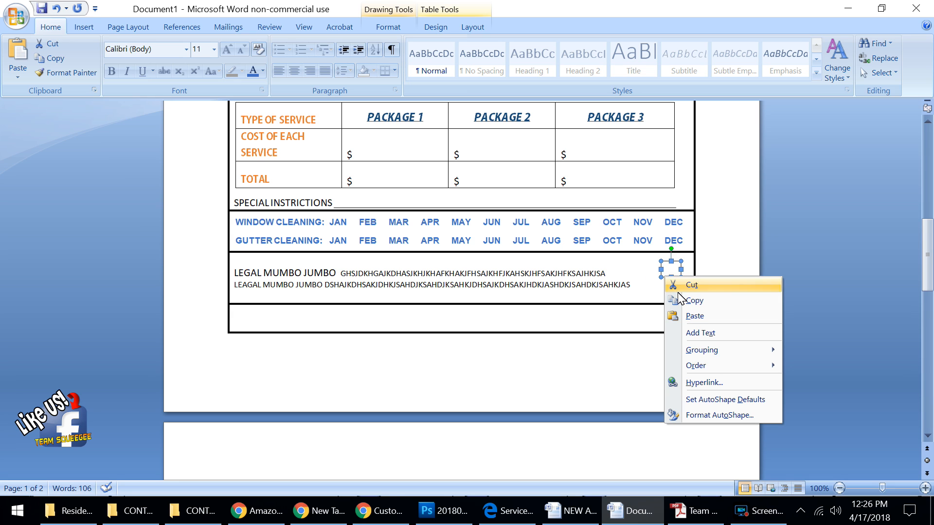
left_click(679, 297)
left_click(671, 294)
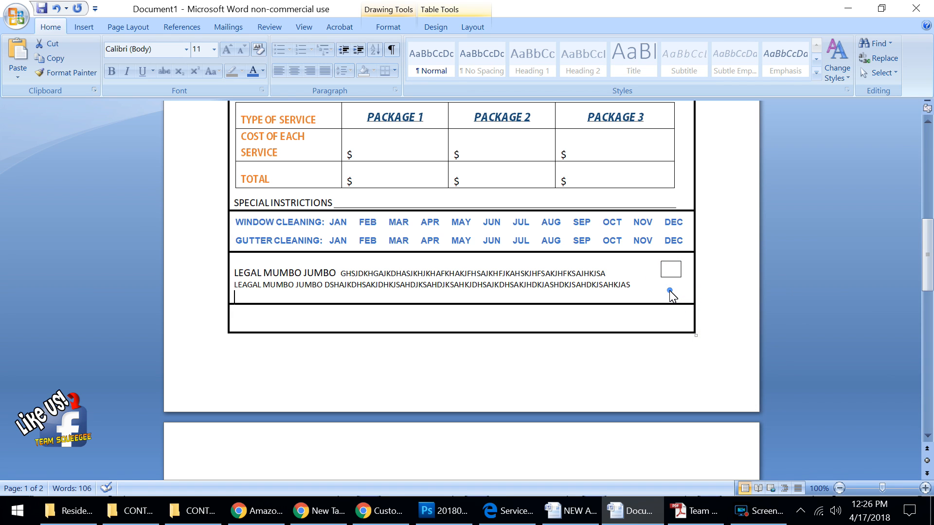
right_click(672, 295)
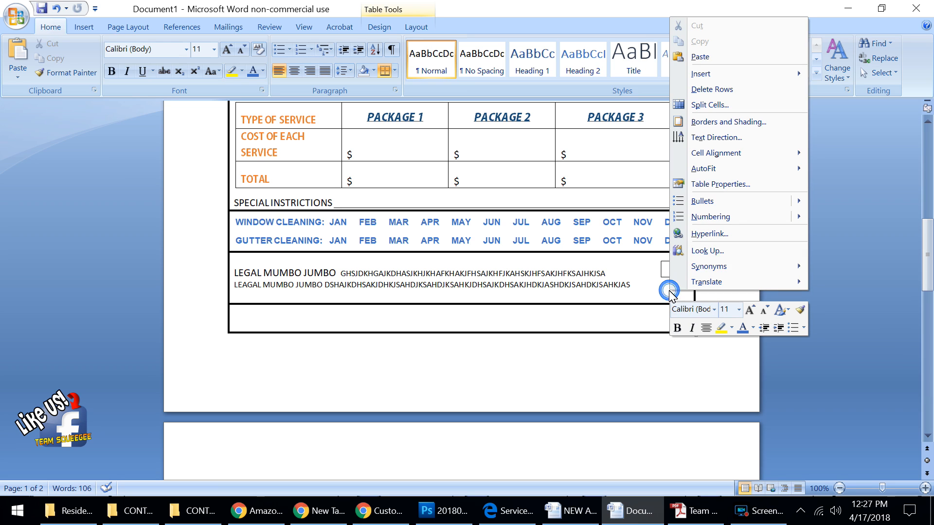
left_click(701, 57)
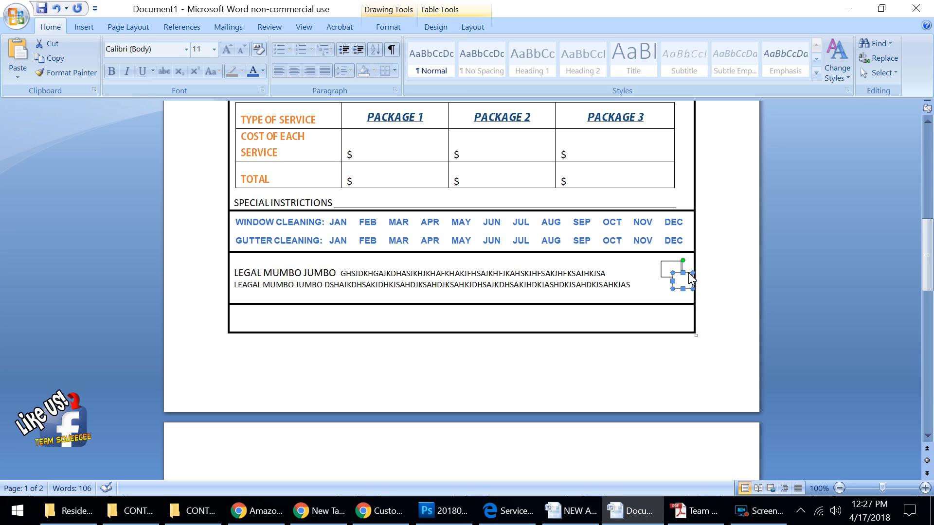
left_click_drag(686, 285, 678, 297)
left_click(646, 286)
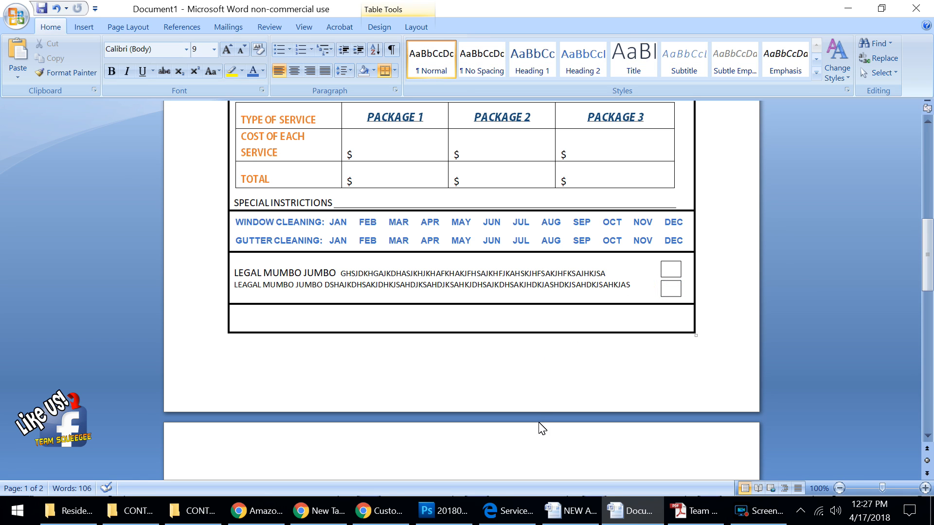
Check the terms section of the service agreement PDF and review the Word form from its header down to the legal row.
left_click(527, 510)
scroll(455, 418, "down", 1)
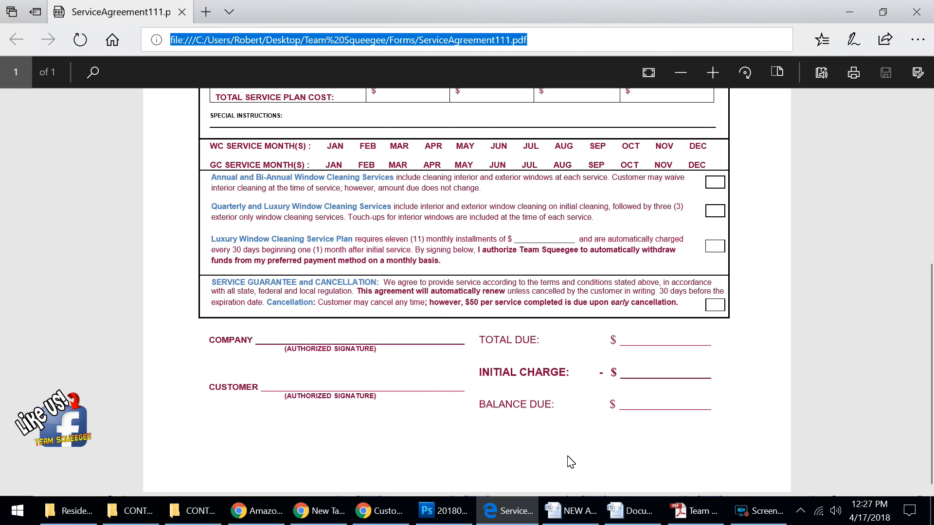
left_click(604, 513)
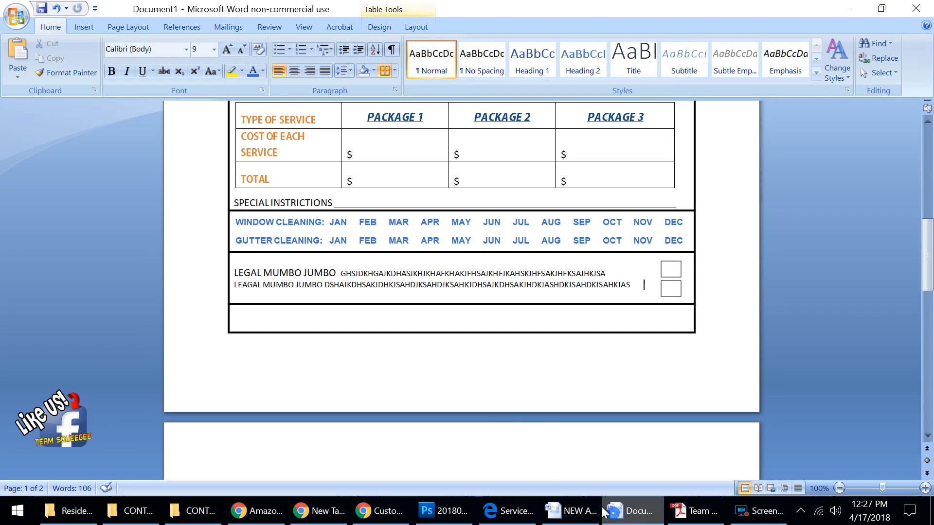
left_click(384, 348)
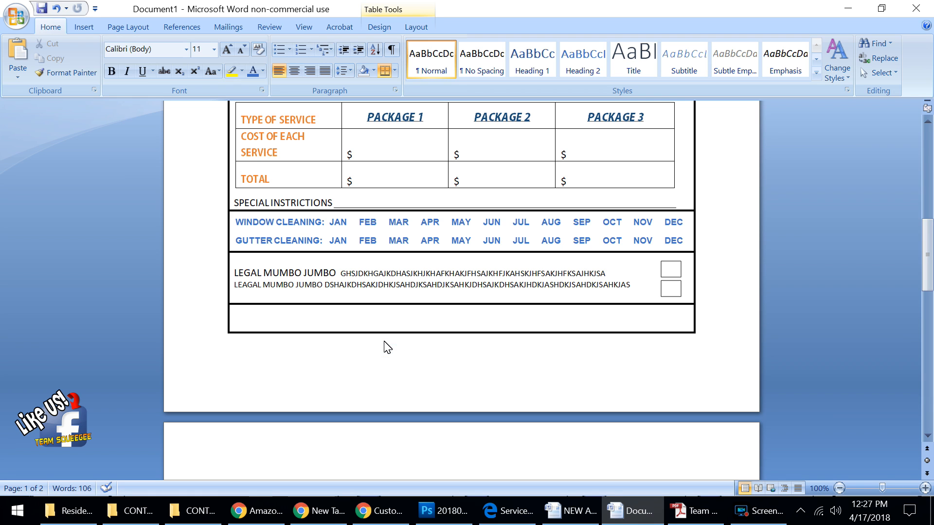
scroll(387, 346, "up", 15)
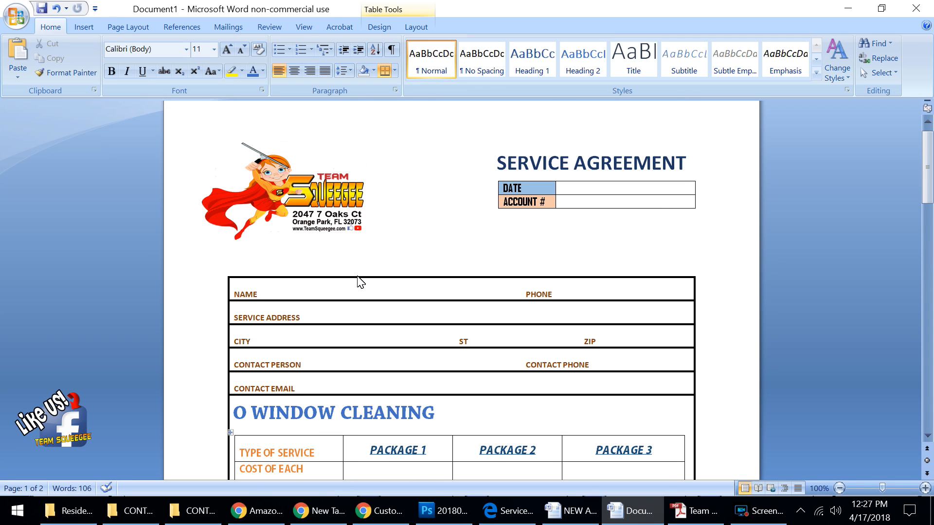
left_click(357, 274)
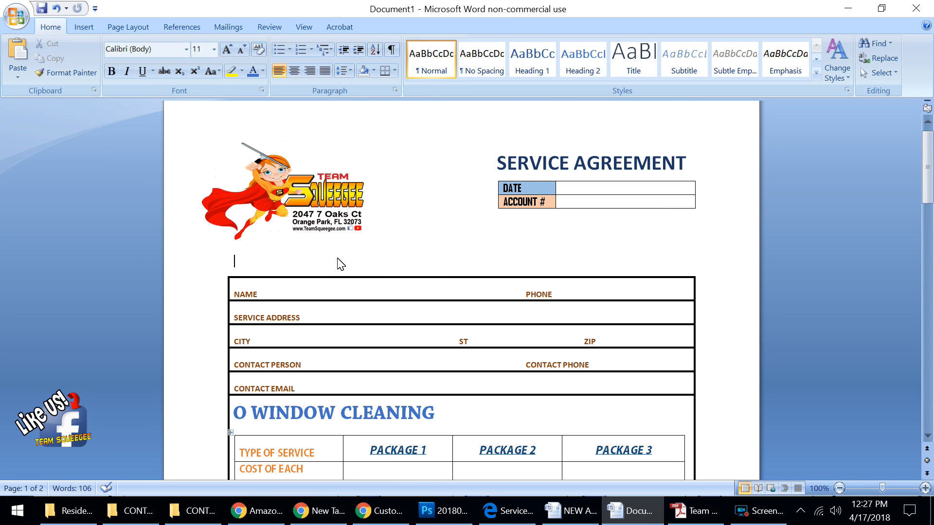
left_click(309, 252)
left_click(426, 241)
scroll(416, 283, "down", 6)
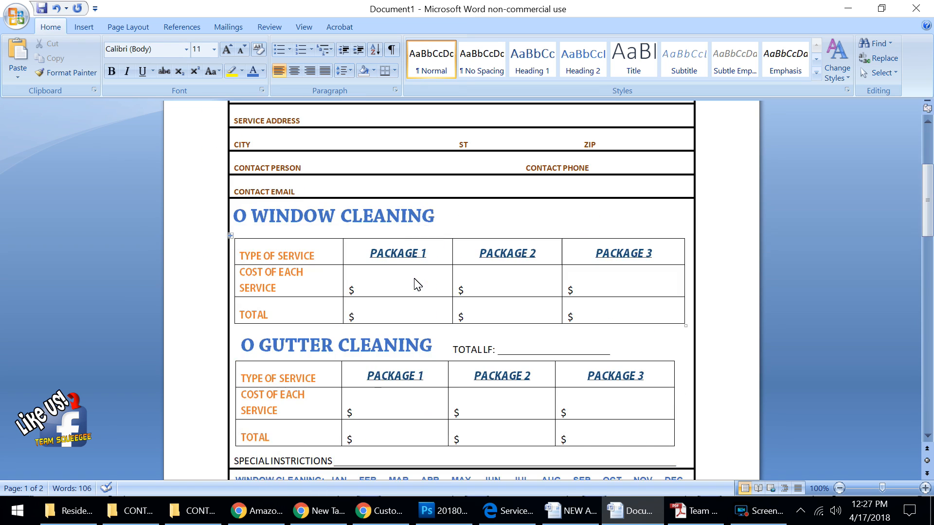
scroll(416, 284, "down", 9)
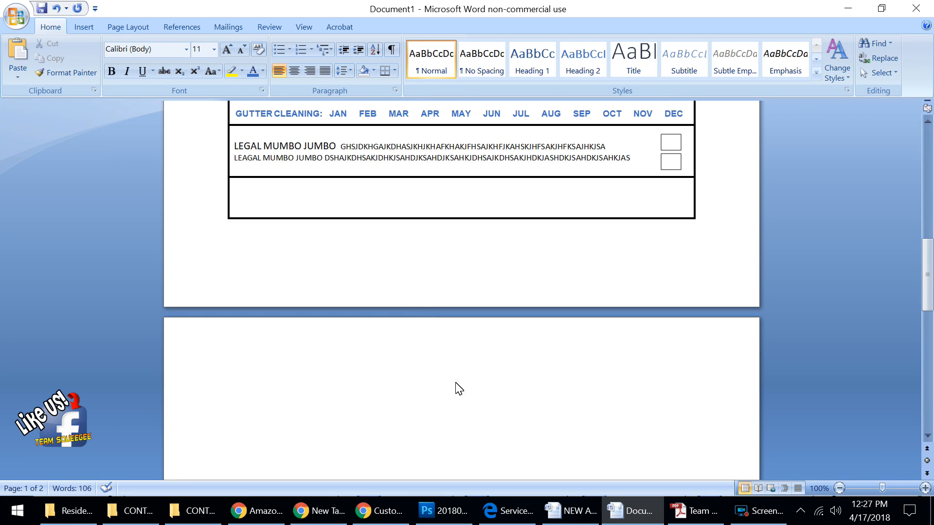
Remove the blank second page by deleting the empty paragraph after the agreement table.
left_click(425, 245)
left_click(417, 255)
key("Delete")
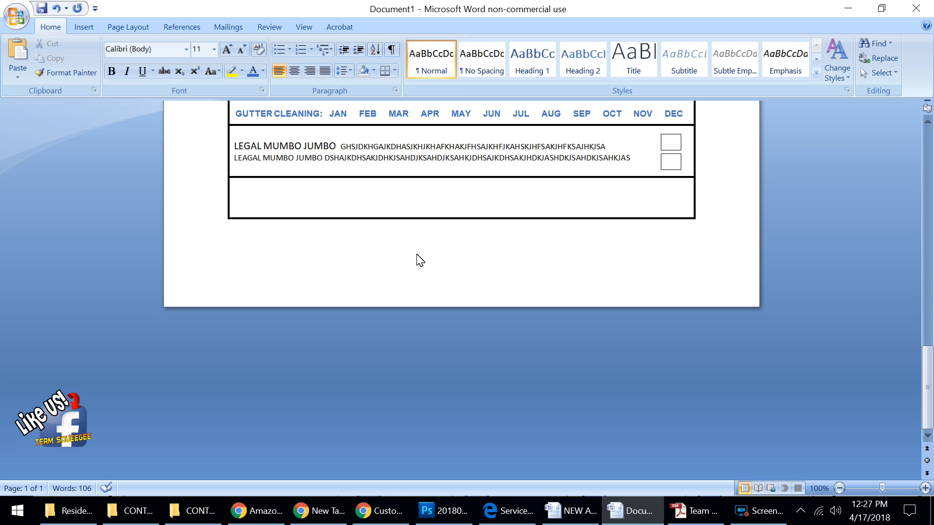
scroll(375, 240, "up", 3)
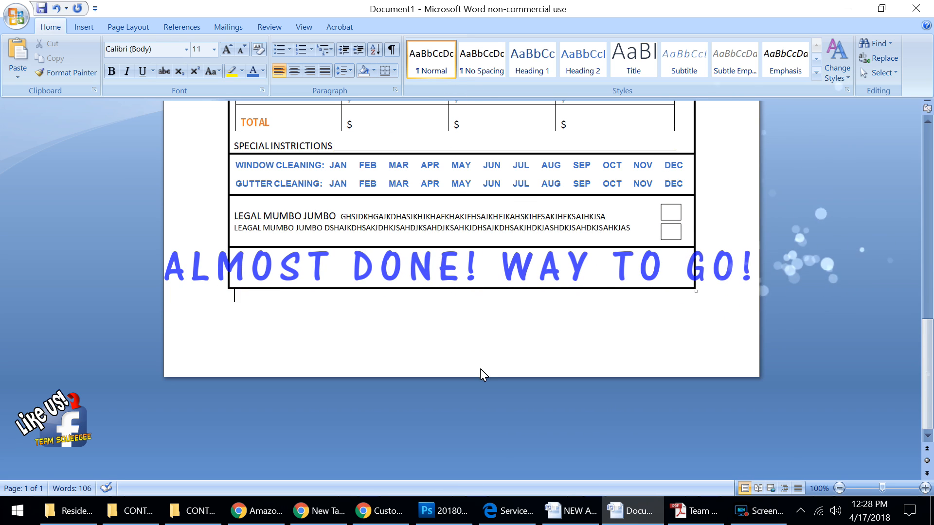
Check the signature and amount-due lines in the service agreement PDF, glance at NEW Agreement Beta, and return to Document1.
left_click(510, 508)
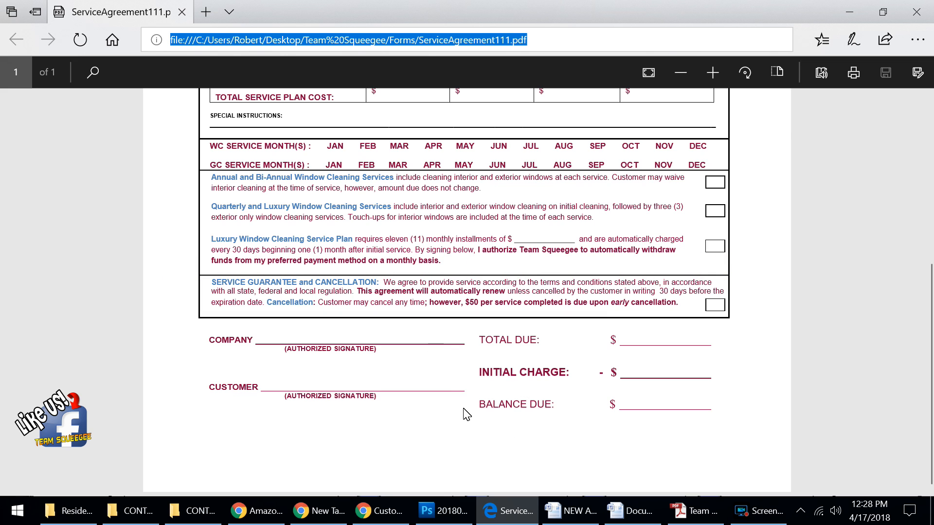
left_click(444, 340)
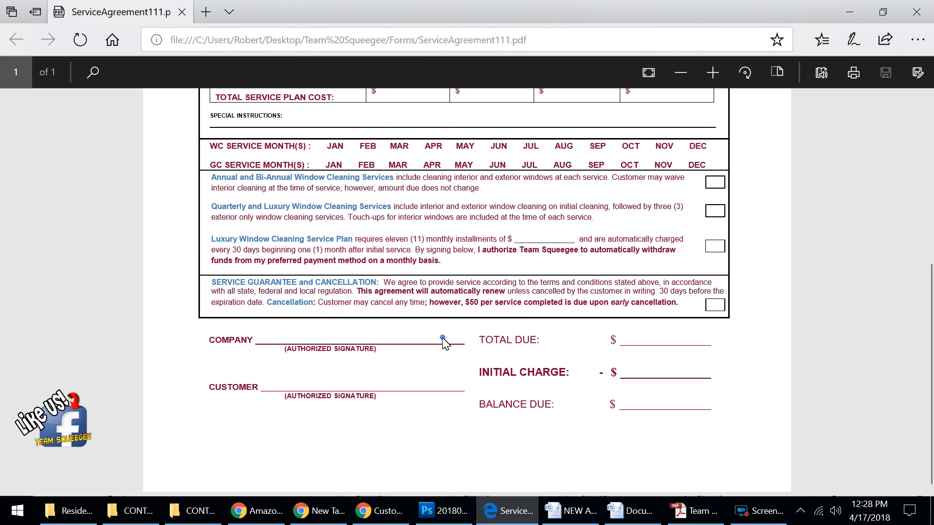
left_click(429, 296)
left_click(564, 511)
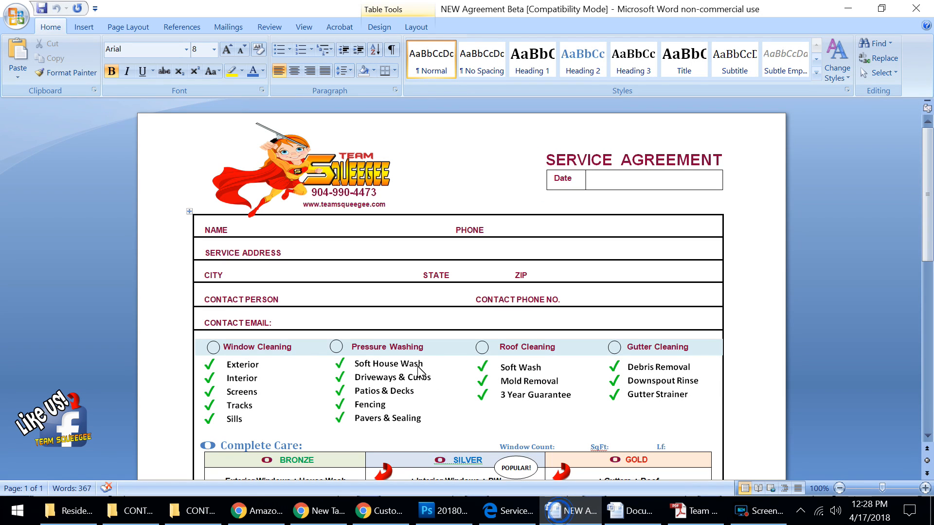
left_click(616, 511)
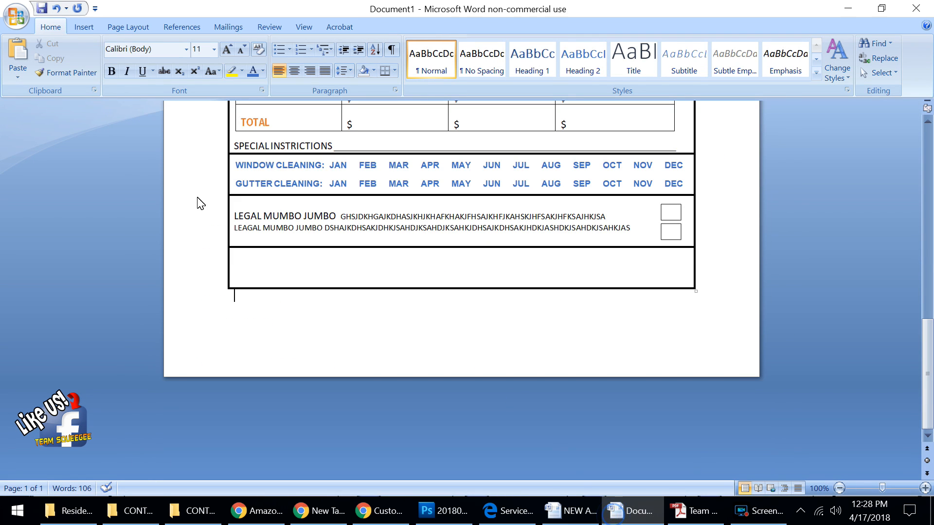
Delete the empty last row of the agreement table below the legal text.
left_click(233, 271)
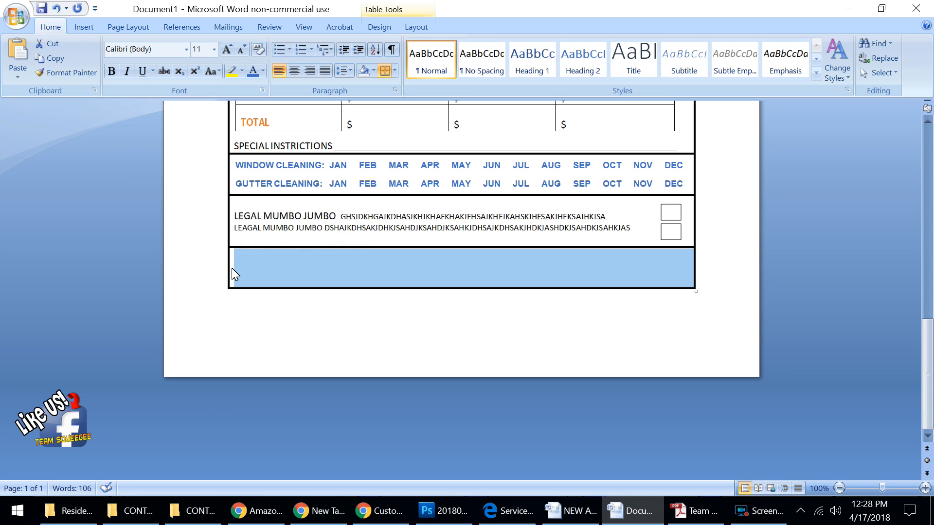
right_click(233, 271)
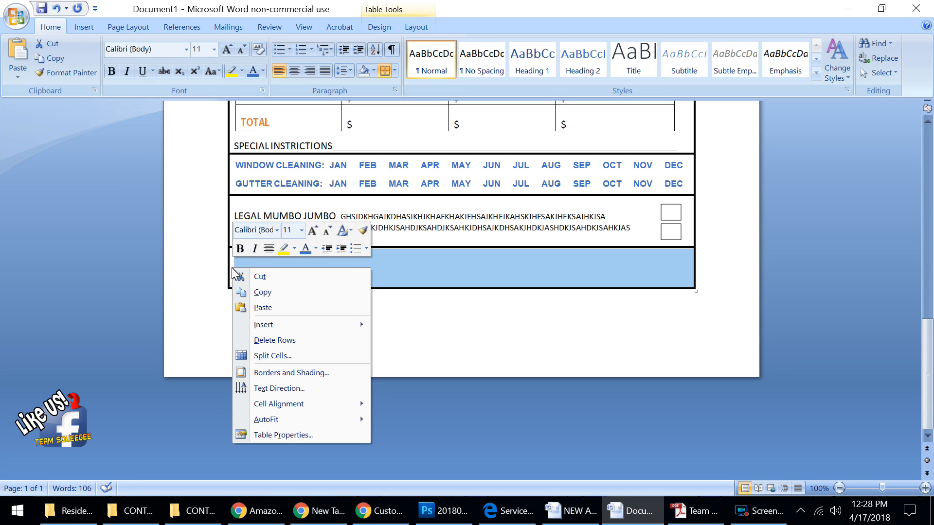
left_click(281, 341)
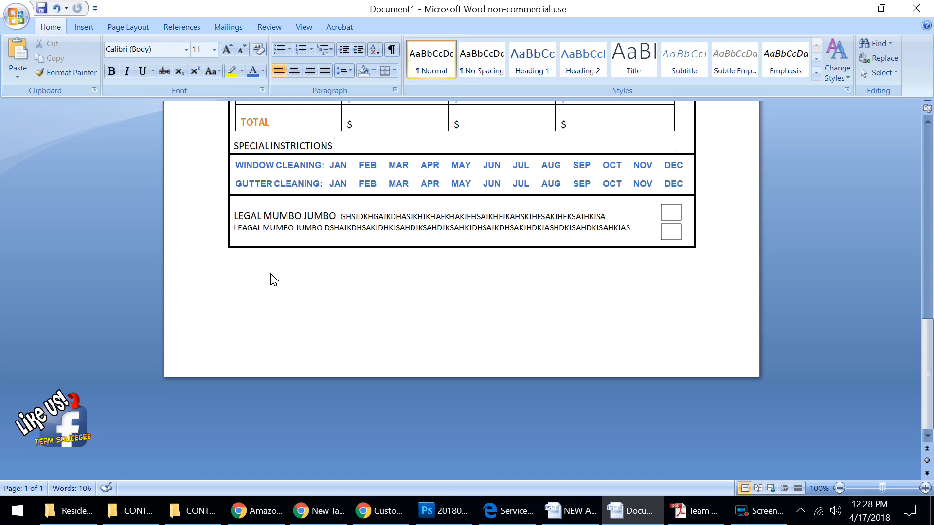
Insert a simple text box below the agreement table and replace its placeholder with "Authorized Signature:" followed by a blank underscore line.
left_click(73, 28)
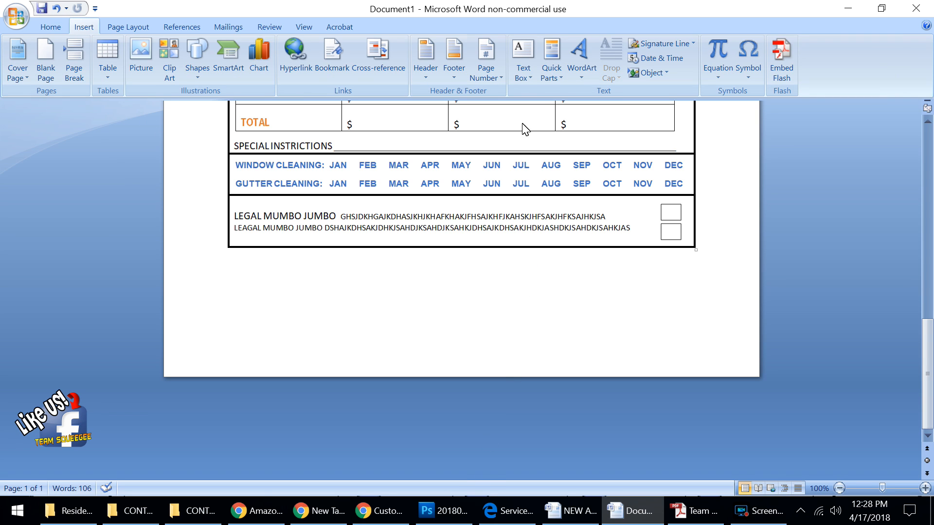
left_click(523, 79)
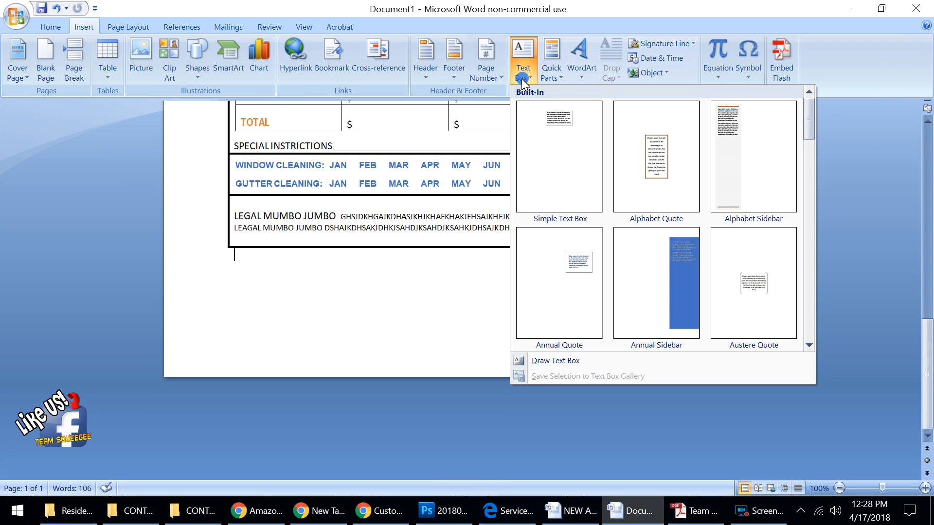
left_click(535, 117)
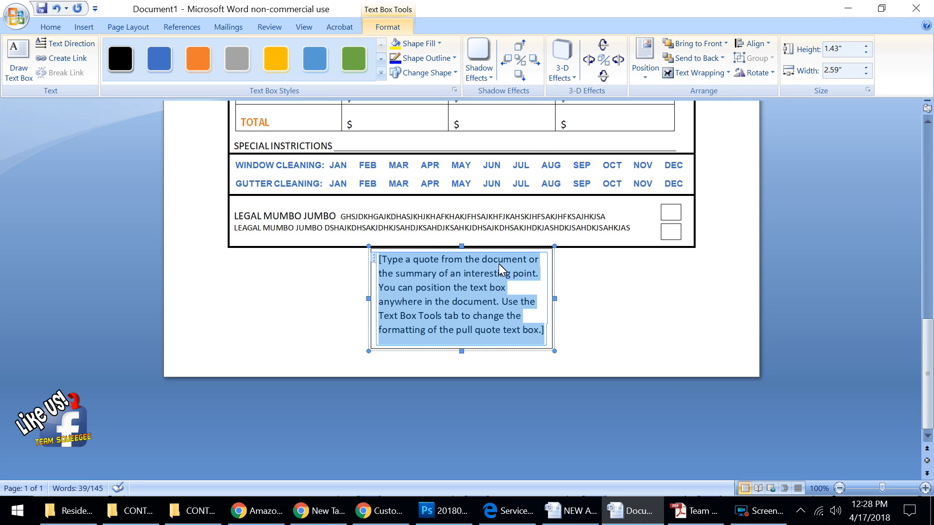
key("Delete")
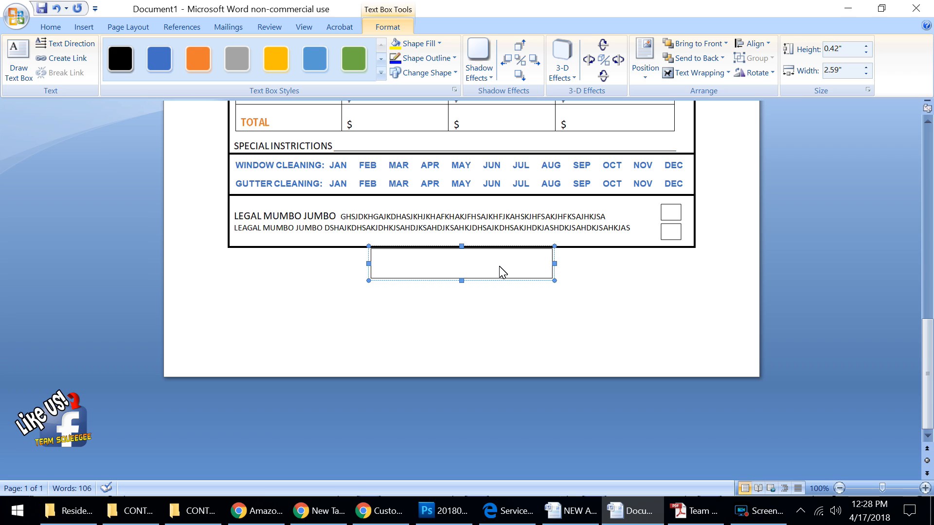
type("aUTHORIZED  Sig")
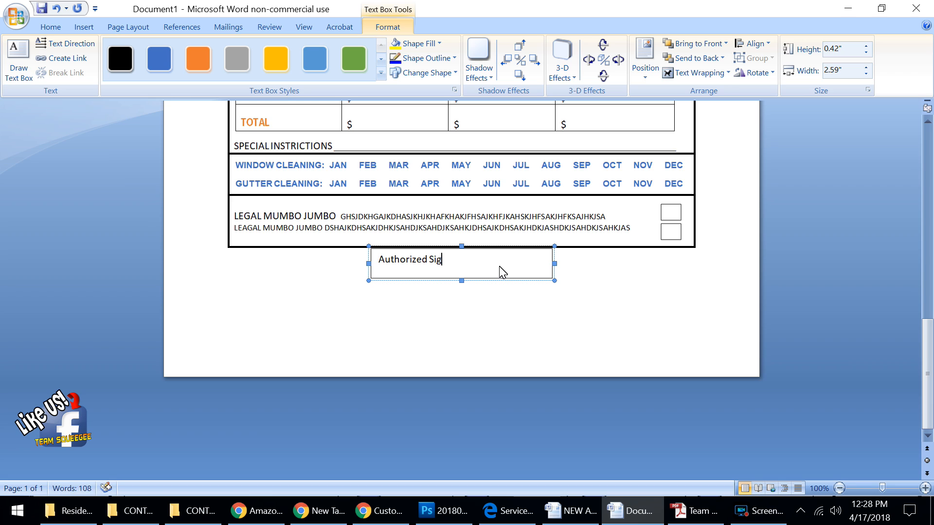
type("nature: _______________________________")
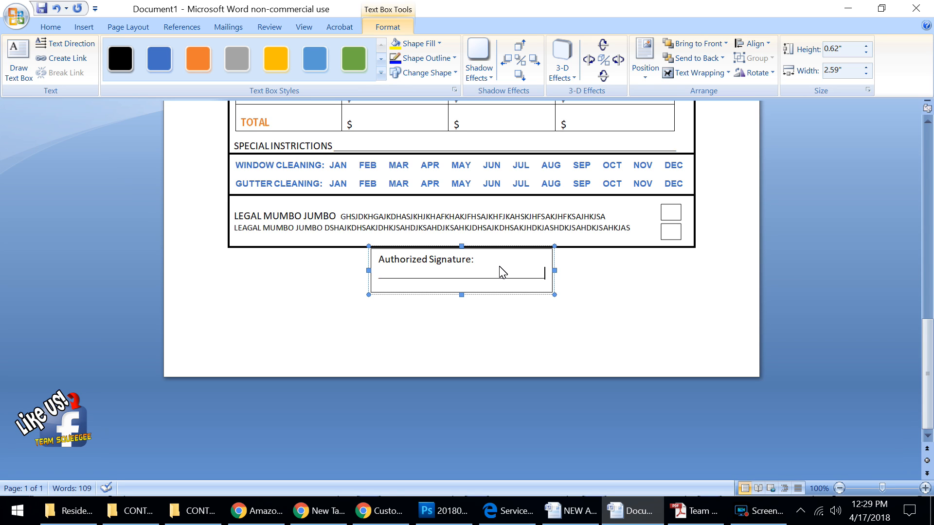
Add "Company Representative:" with an underscore line below the authorized signature line, leaving an empty paragraph between them.
key("Return")
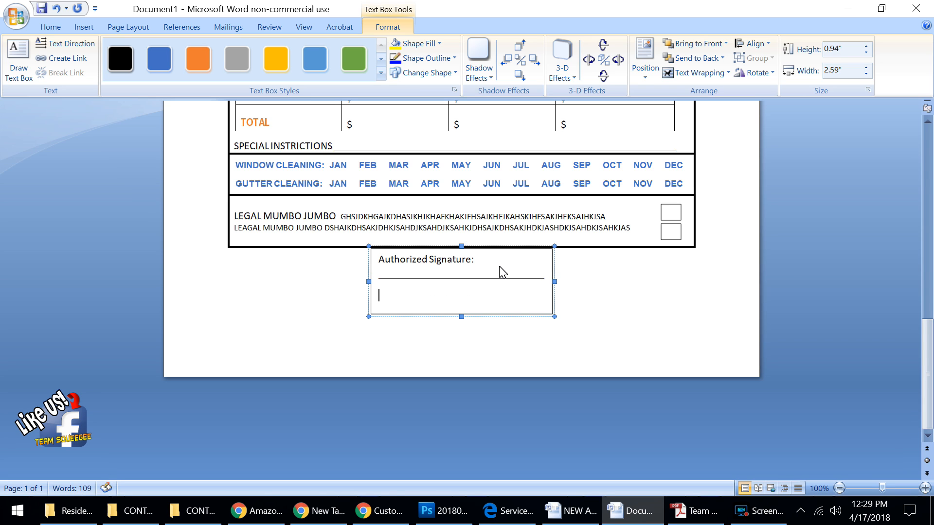
key("Return")
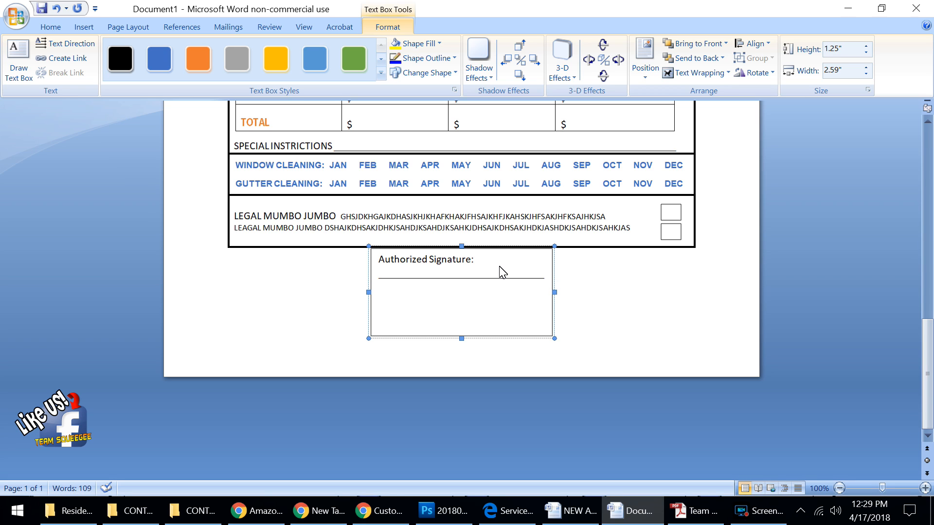
type("Company Representative:")
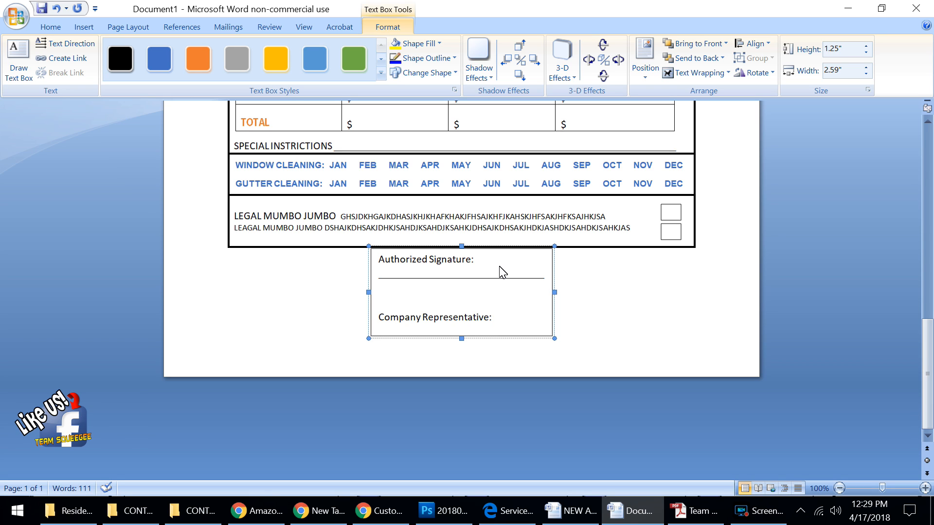
type("___________________________________")
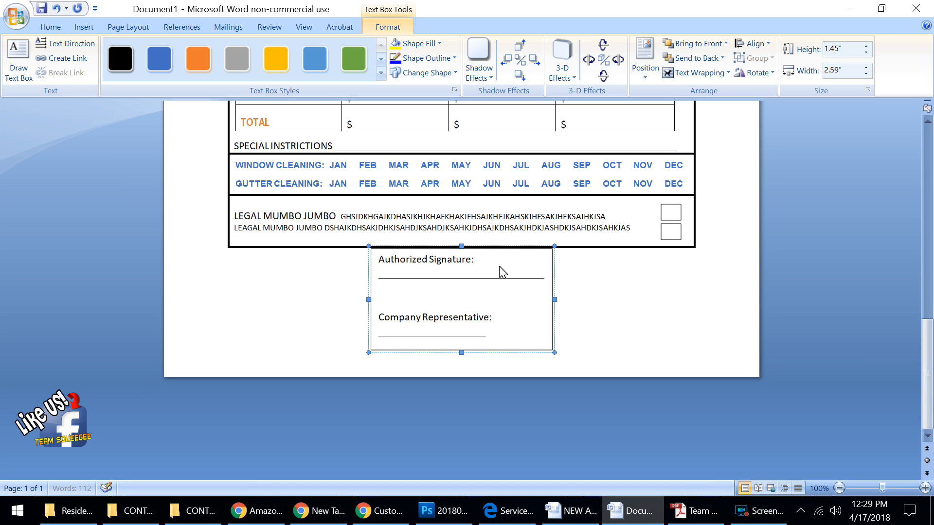
type("__")
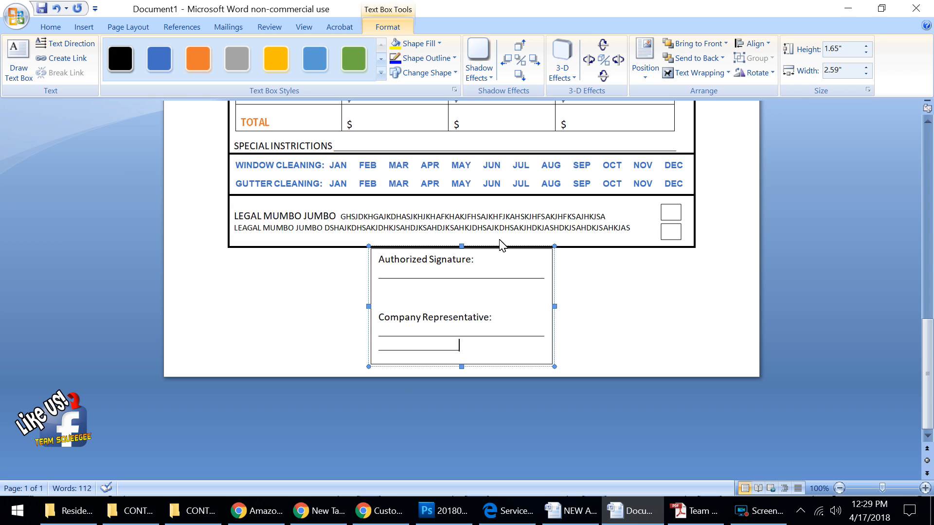
Align the signature text box with the agreement table's left edge and widen it to about 4.24 inches.
left_click_drag(503, 247, 363, 251)
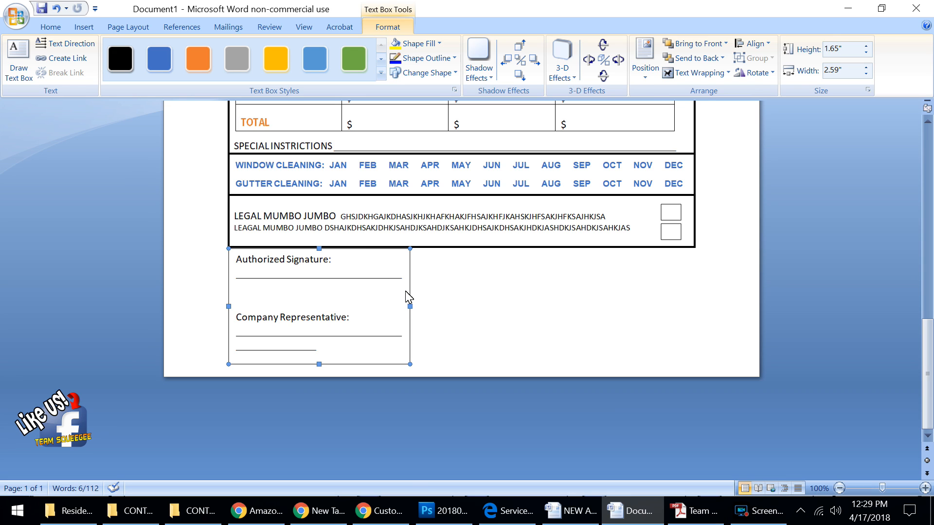
mouse_move(410, 307)
left_mouse_down()
mouse_move(478, 330)
mouse_move(527, 319)
left_mouse_up()
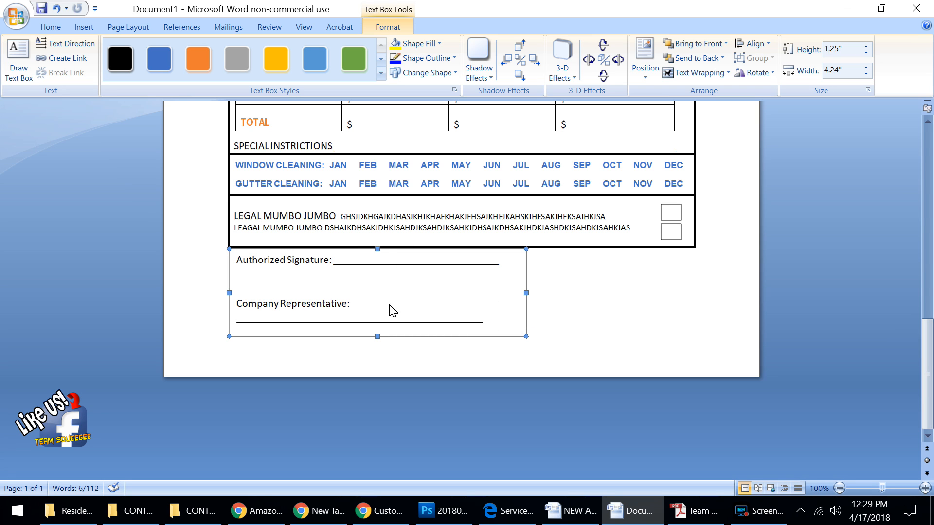
Widen the signature box to about 4.79 inches and shorten the Company Representative underline to end level with the Authorized Signature line.
left_click(409, 321)
key("Delete")
key("Delete")
key("Delete")
key("Delete")
key("Delete")
key("Delete")
key("Delete")
key("Delete")
key("Delete")
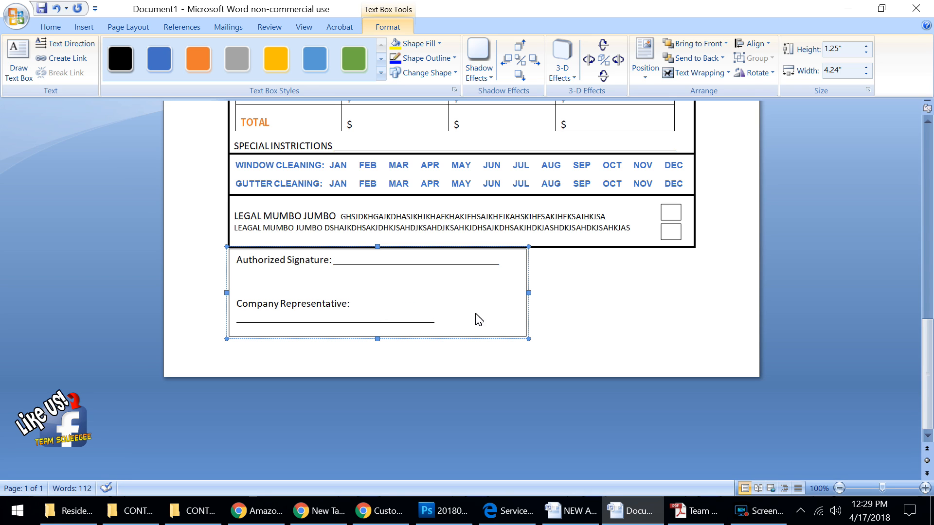
left_click_drag(528, 293, 563, 302)
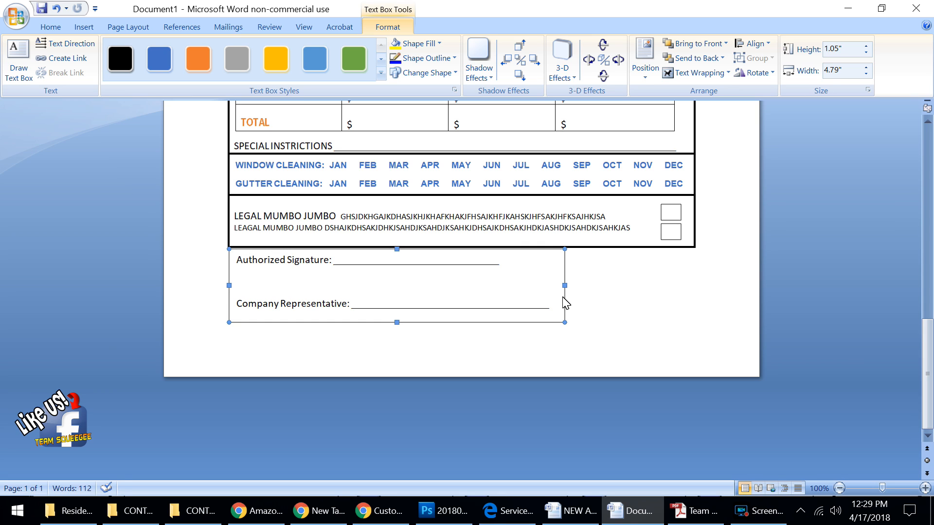
left_click(496, 307)
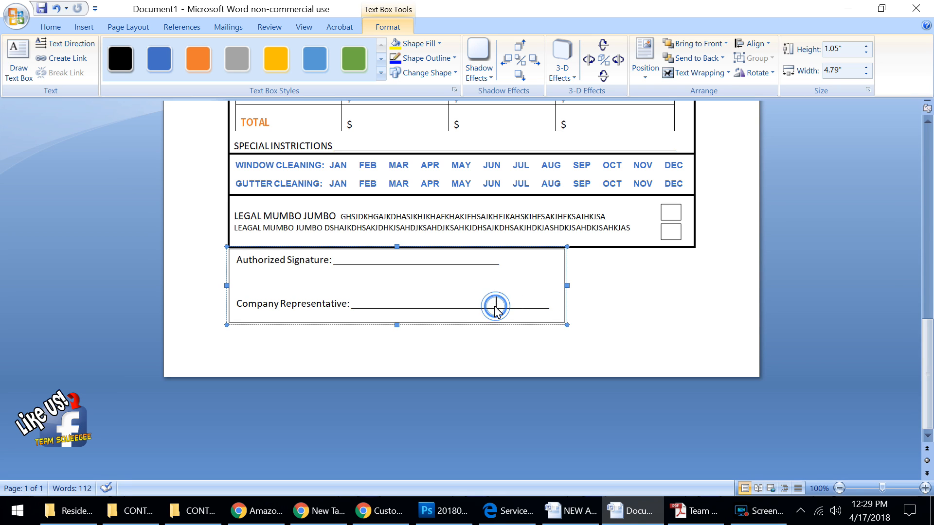
key("Delete")
key("Delete")
left_click(470, 307)
key("Delete")
key("Delete")
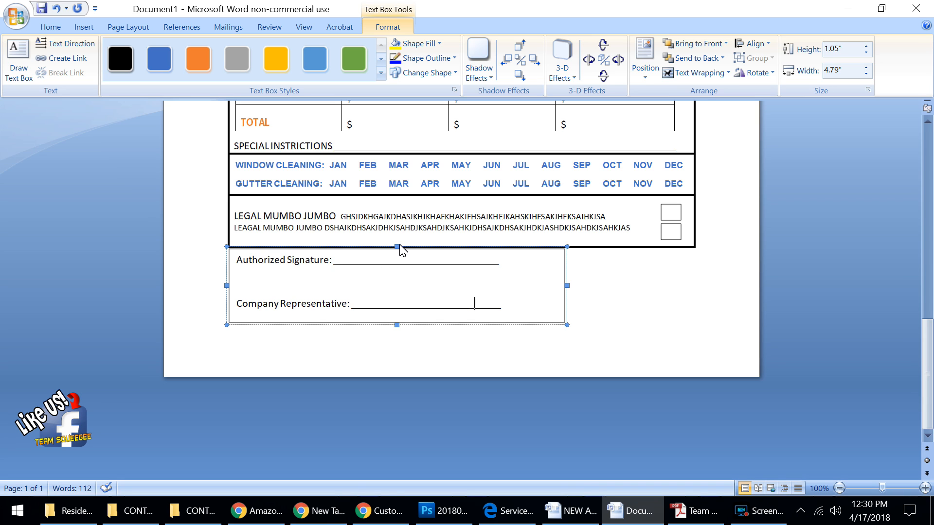
Move the signature text box slightly lower, clear of the table, and set its line color to No Color.
left_click_drag(407, 253, 410, 267)
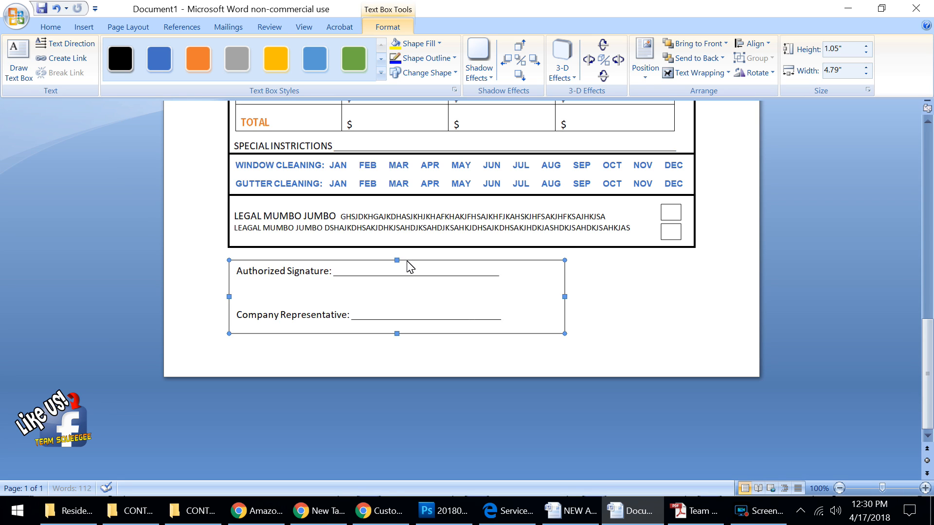
right_click(436, 265)
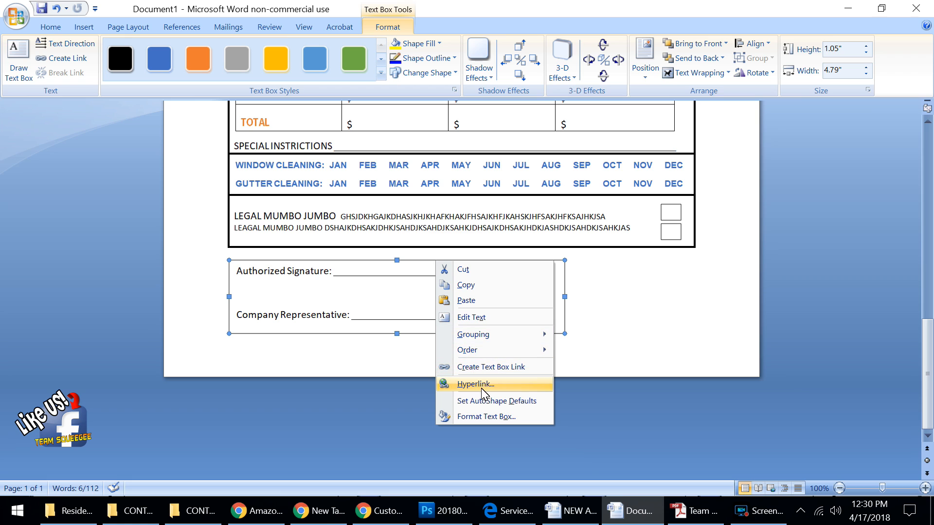
left_click(497, 417)
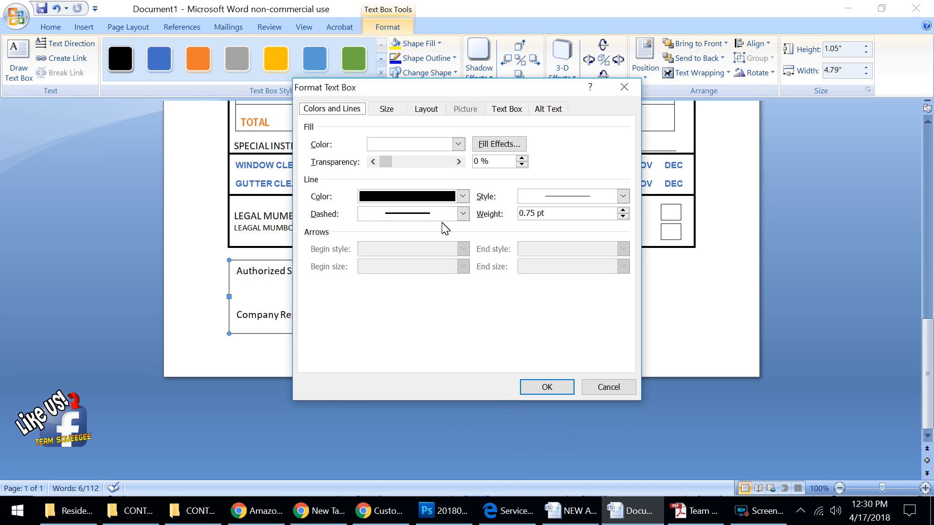
left_click(427, 197)
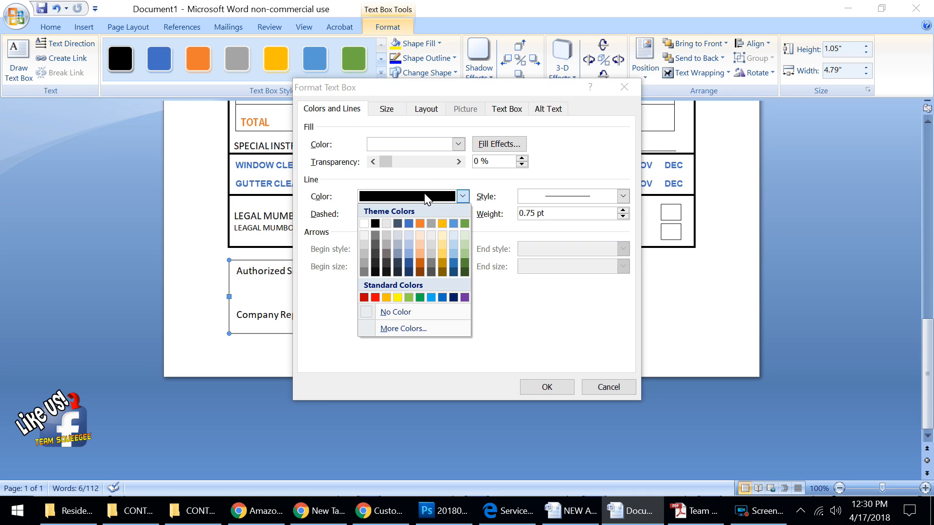
left_click(431, 313)
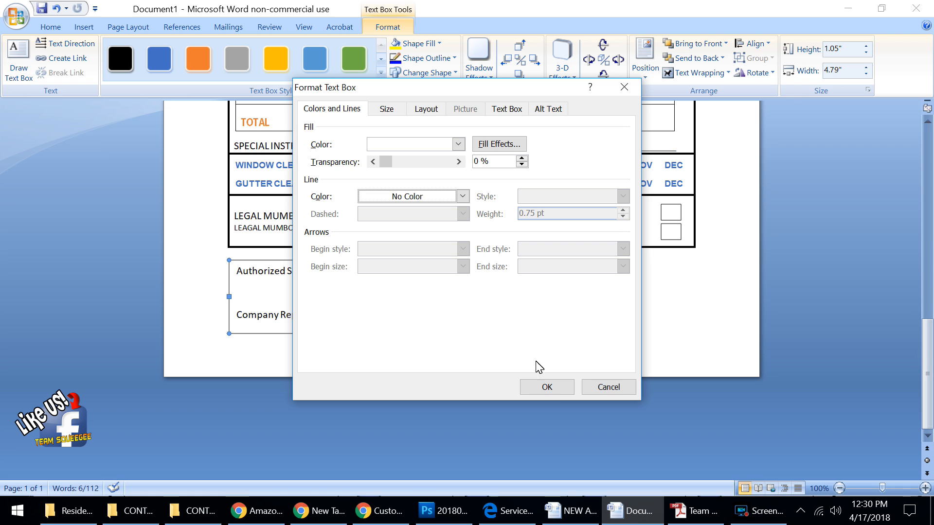
left_click(556, 387)
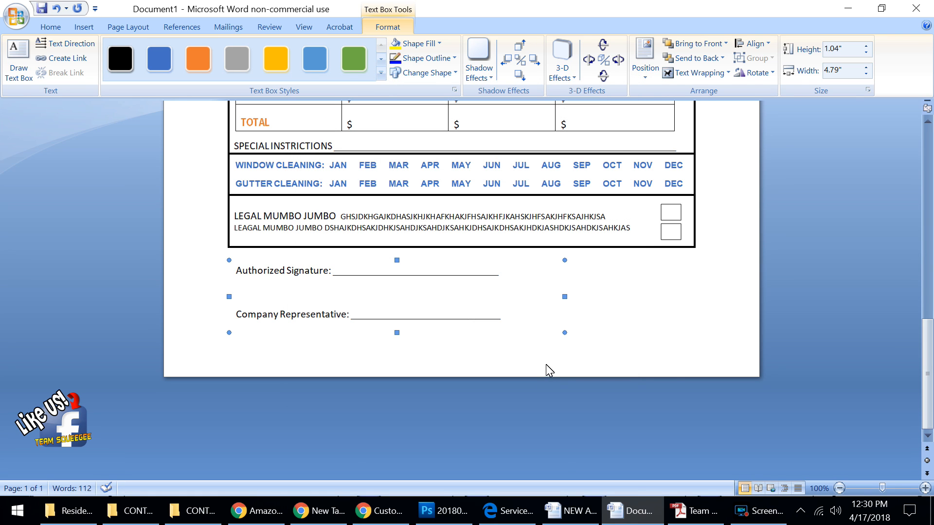
left_click(548, 366)
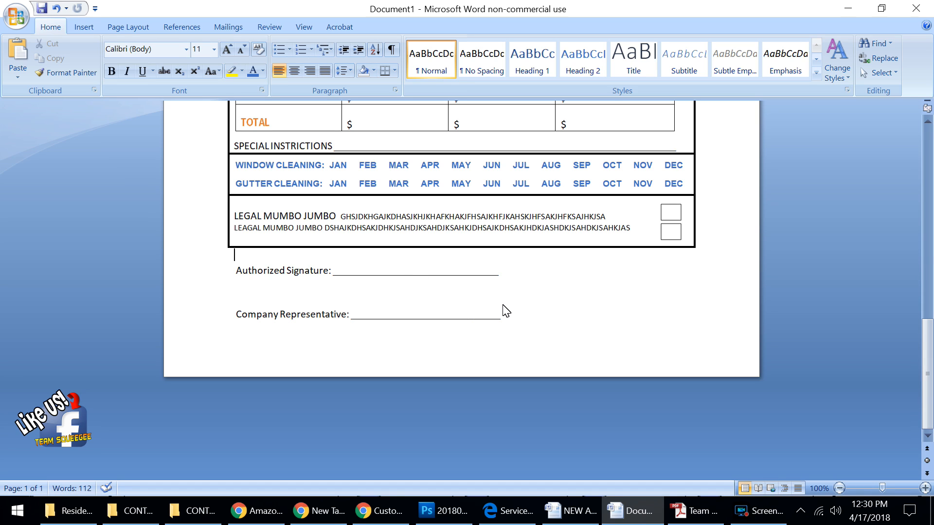
Insert another simple text box below the table and replace its placeholder with "Total due:" and a blank underscore line.
left_click(564, 291)
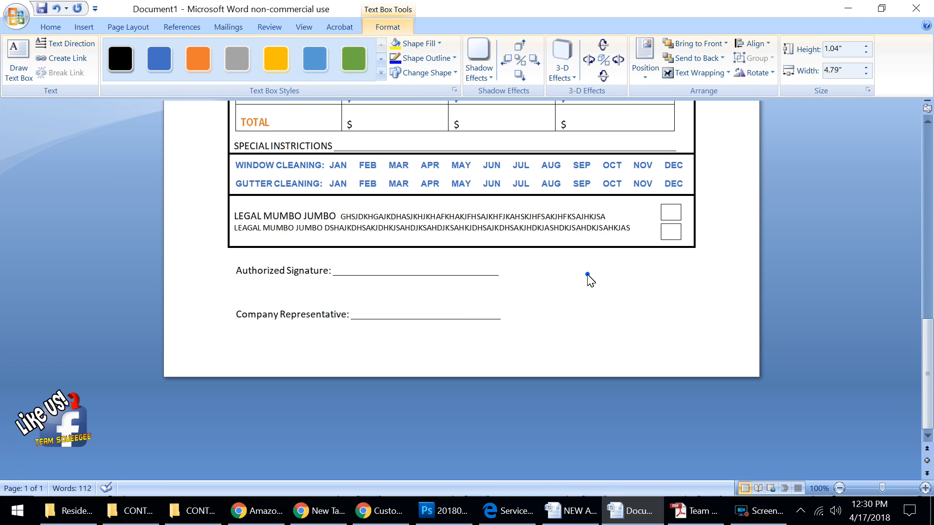
left_click(587, 276)
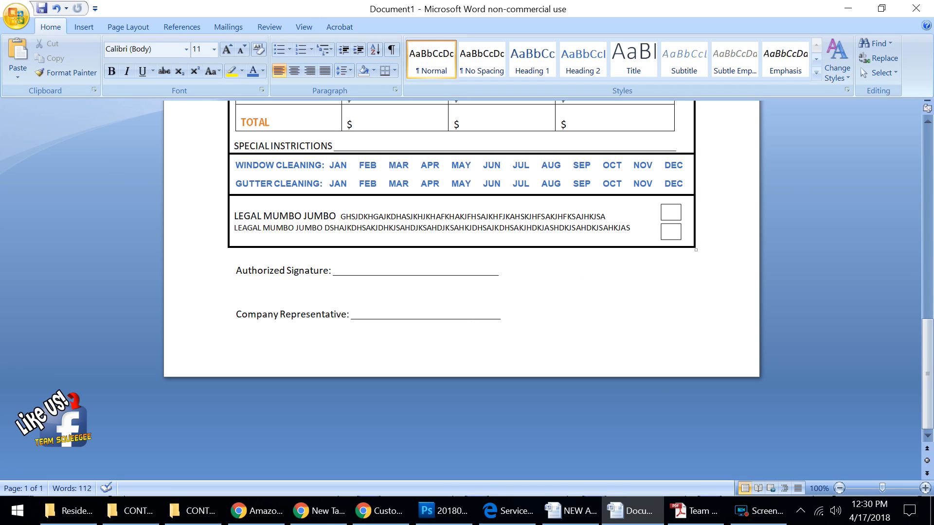
left_click(83, 27)
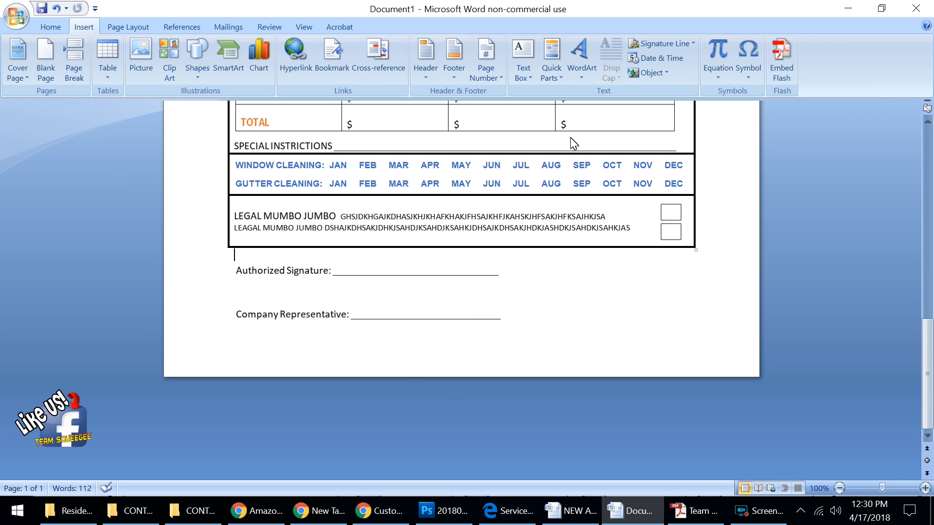
left_click(524, 59)
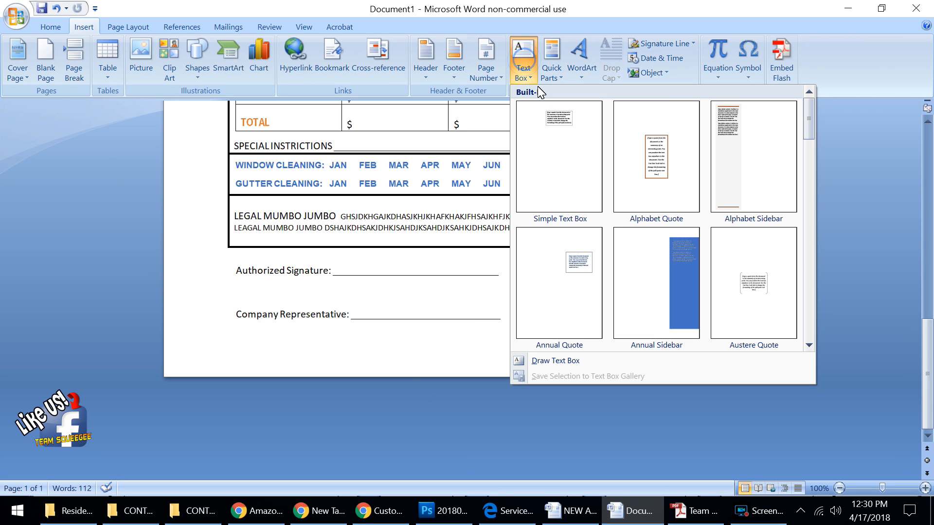
left_click(549, 115)
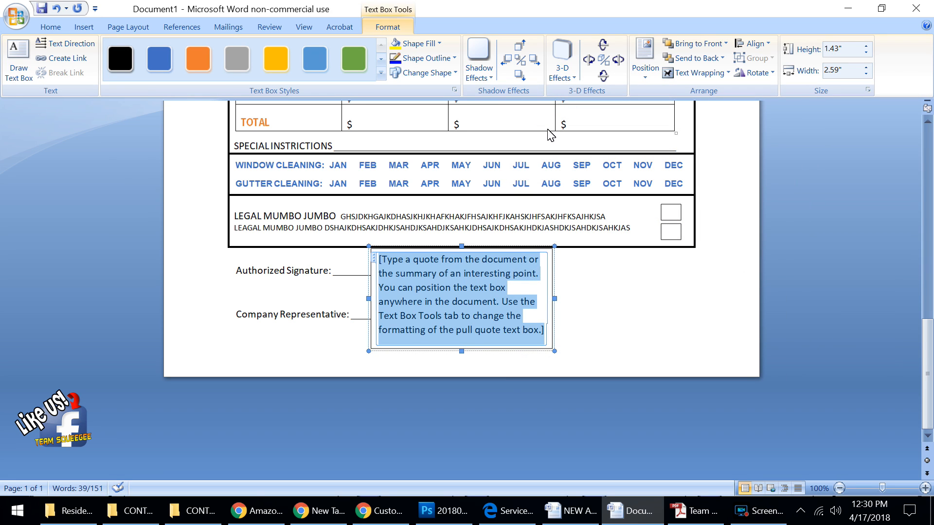
key("Delete")
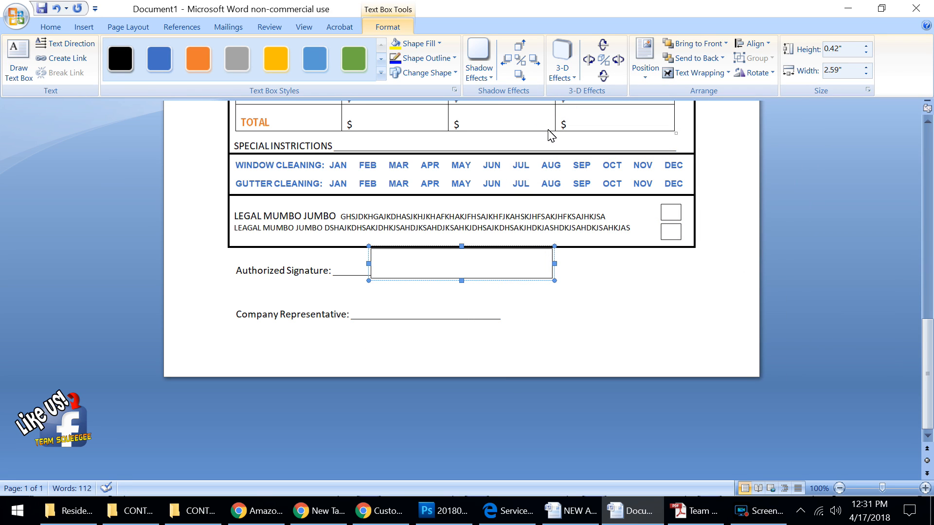
type("Total due: ______________________________")
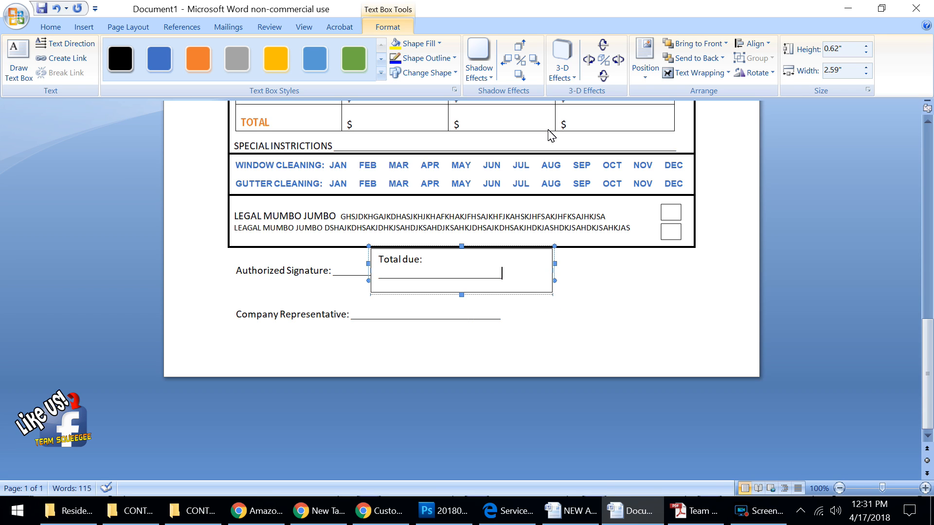
Put a "$" before the total due underline and place the box beside the signature lines, under the table's right end.
key("Left")
key("Left")
key("Left")
key("Left")
key("Left")
key("Left")
key("Left")
left_click_drag(516, 256, 659, 265)
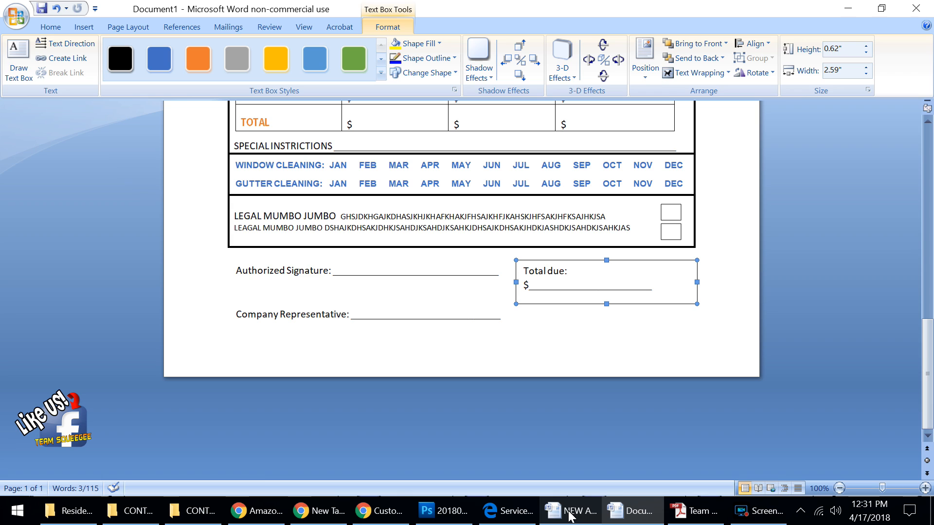
Check the amount-due lines in the service agreement PDF, return to Document1 and increase the Total due box's height to about 0.99 inches.
left_click(510, 511)
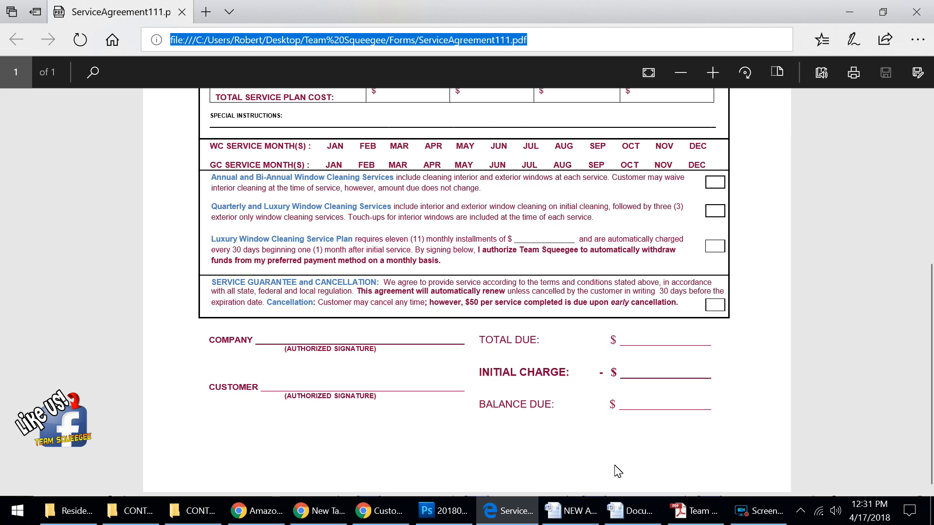
left_click(637, 514)
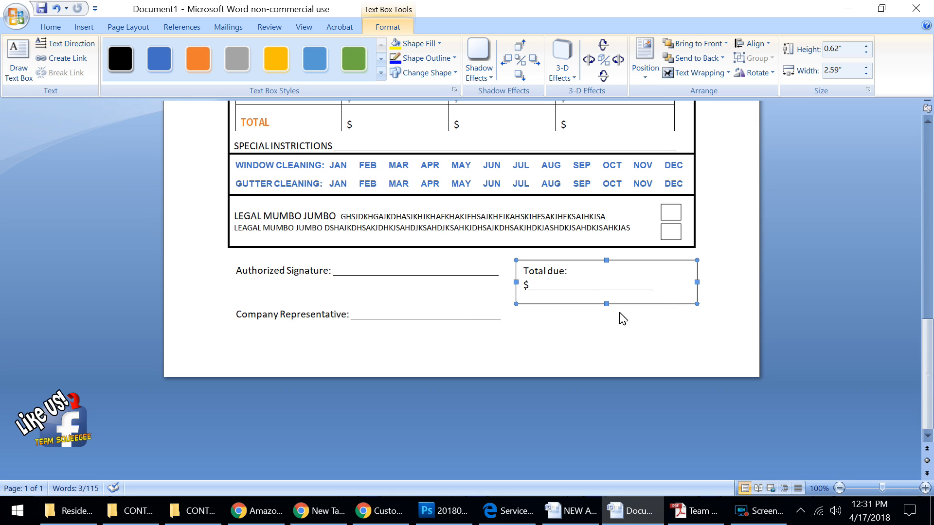
left_click_drag(607, 305, 608, 330)
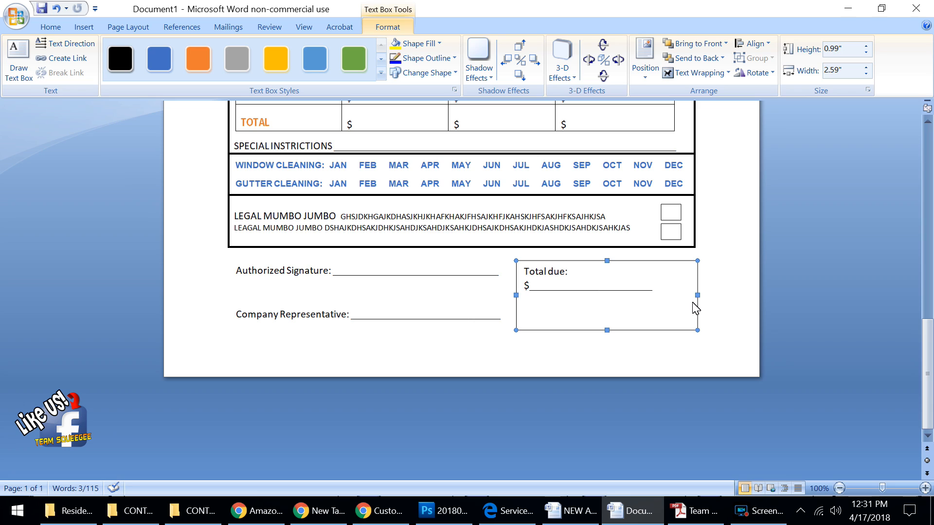
Widen the Total due box to about 2.89 inches so its text fits on one line, and shift the box slightly lower.
left_click_drag(697, 295, 719, 300)
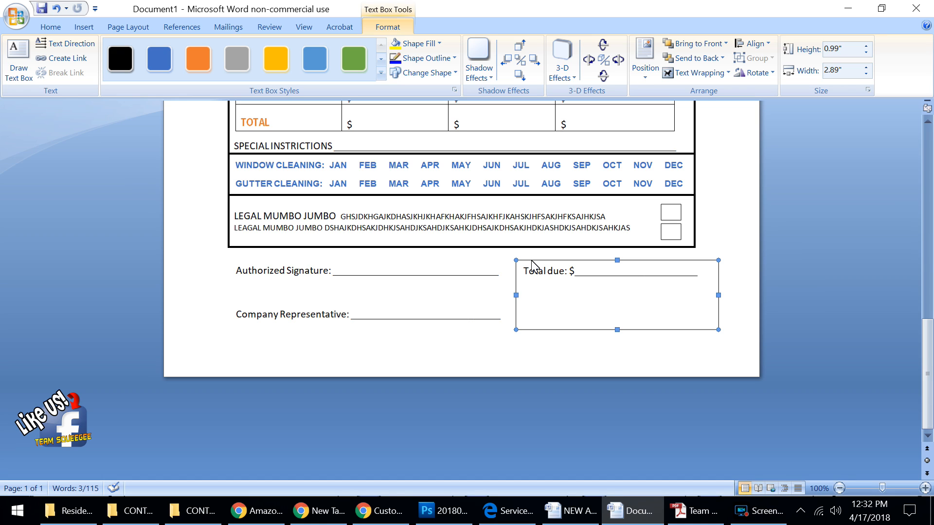
left_click_drag(531, 261, 531, 281)
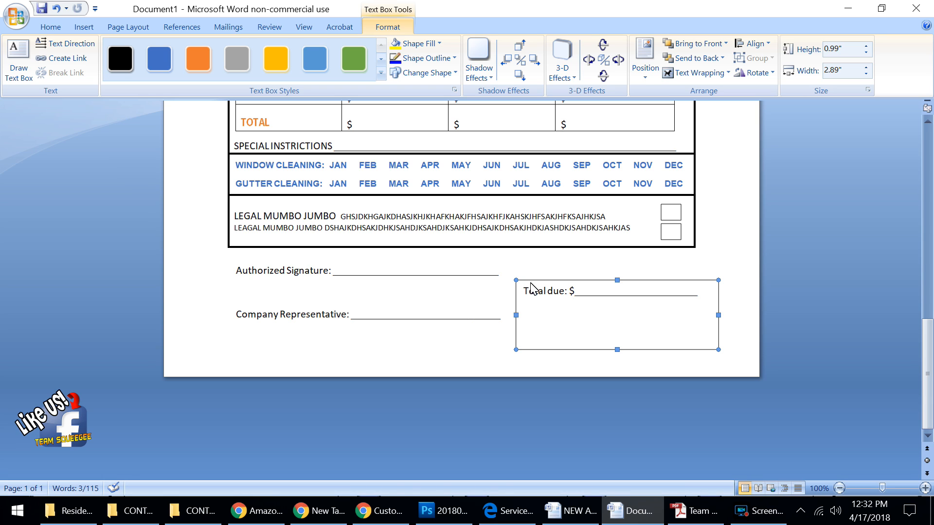
left_click_drag(533, 281, 535, 269)
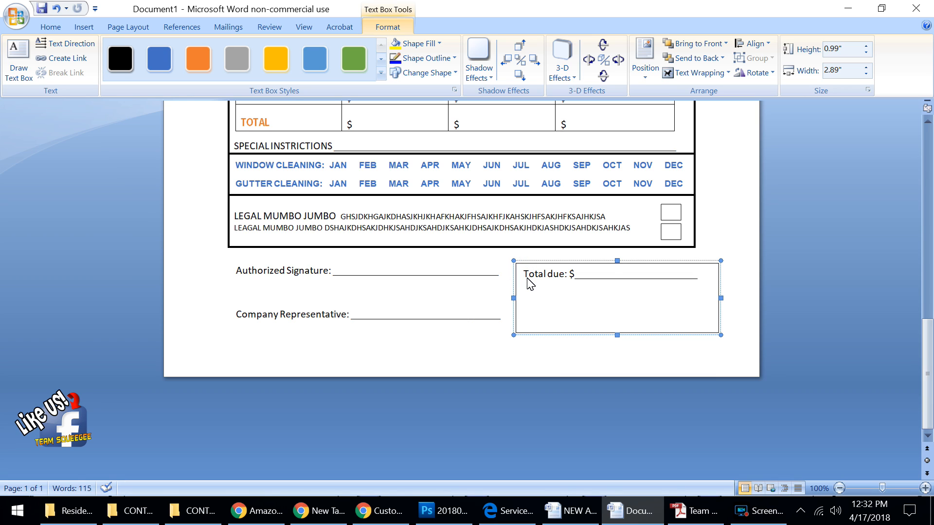
Add one blank line above the Total due text and lower the box so the text sits between the two signature lines.
key("Return")
key("Return")
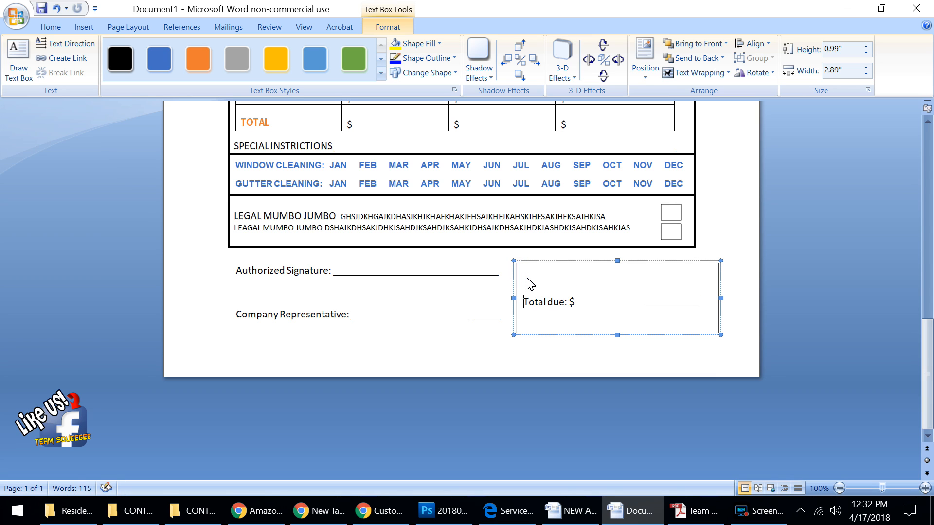
key("BackSpace")
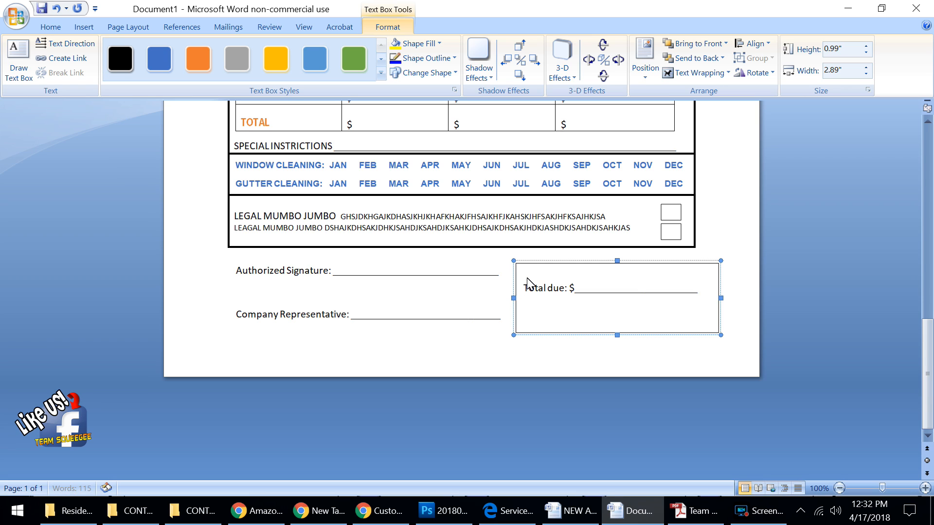
left_click_drag(532, 263, 531, 275)
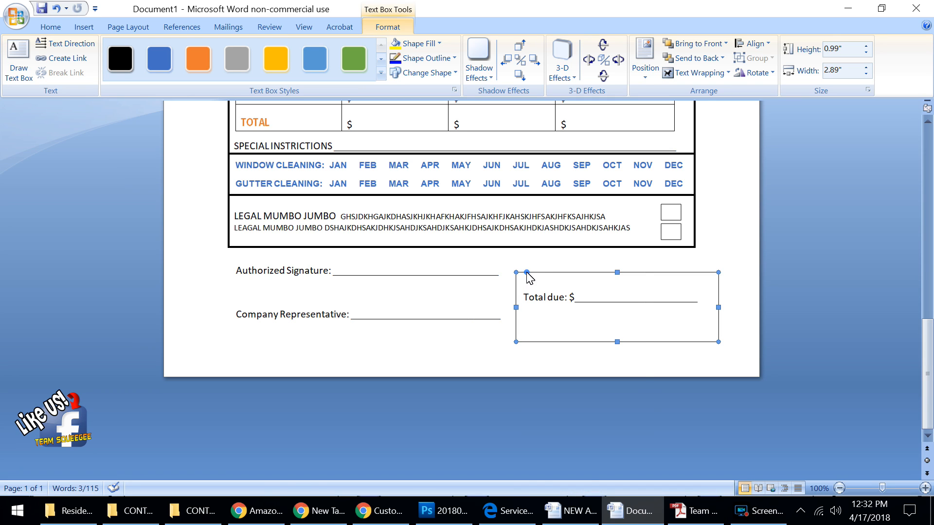
Set the line color of the Total due text box to No Color.
right_click(527, 276)
mouse_move(562, 353)
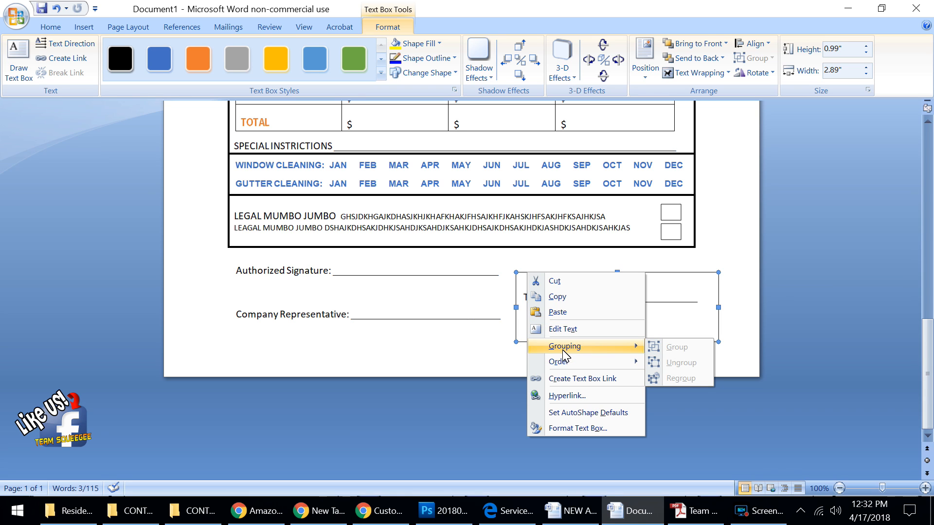
left_click(607, 427)
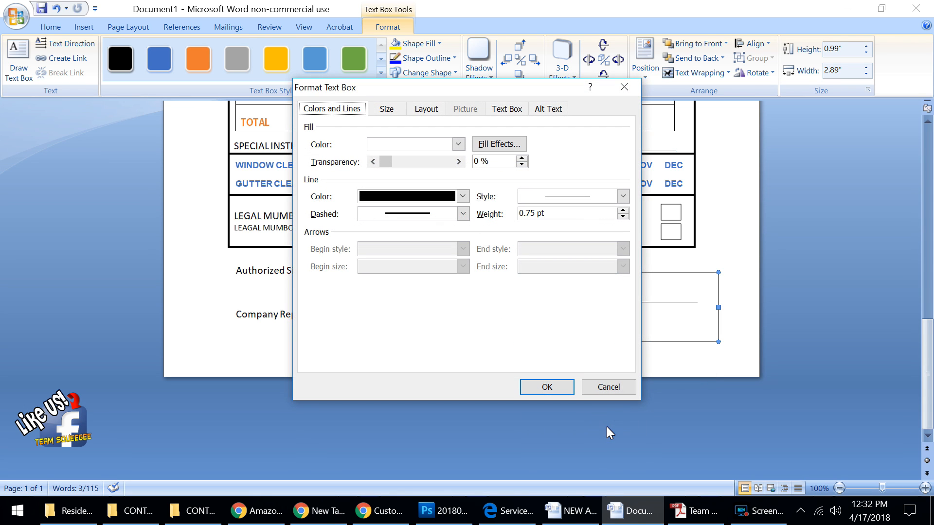
left_click(441, 196)
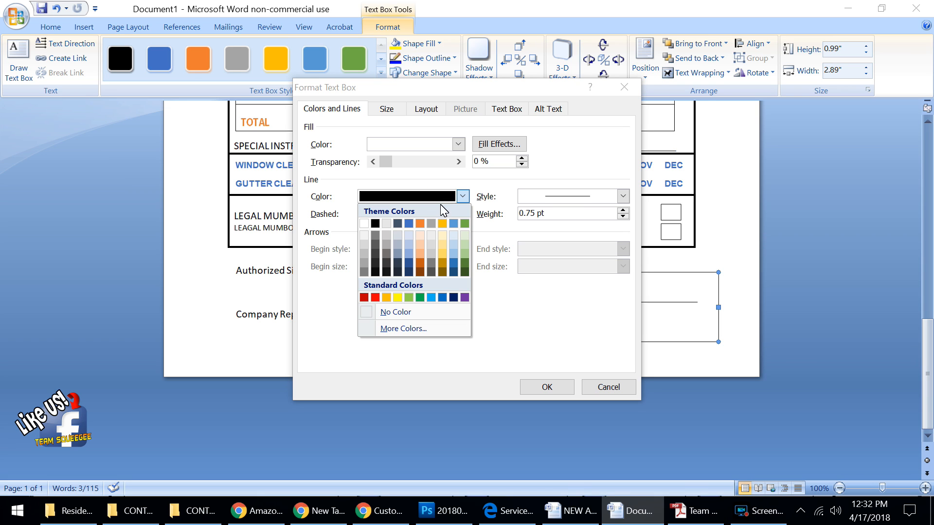
left_click(434, 307)
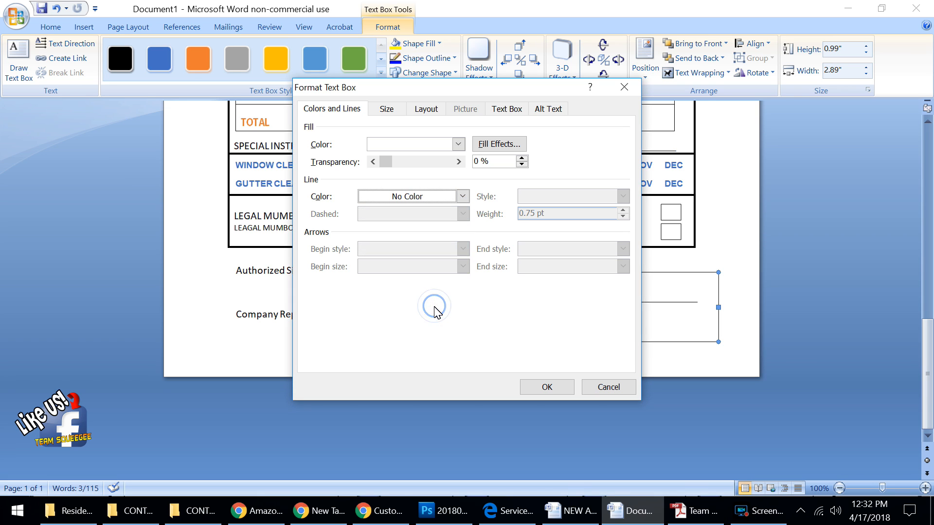
left_click(559, 389)
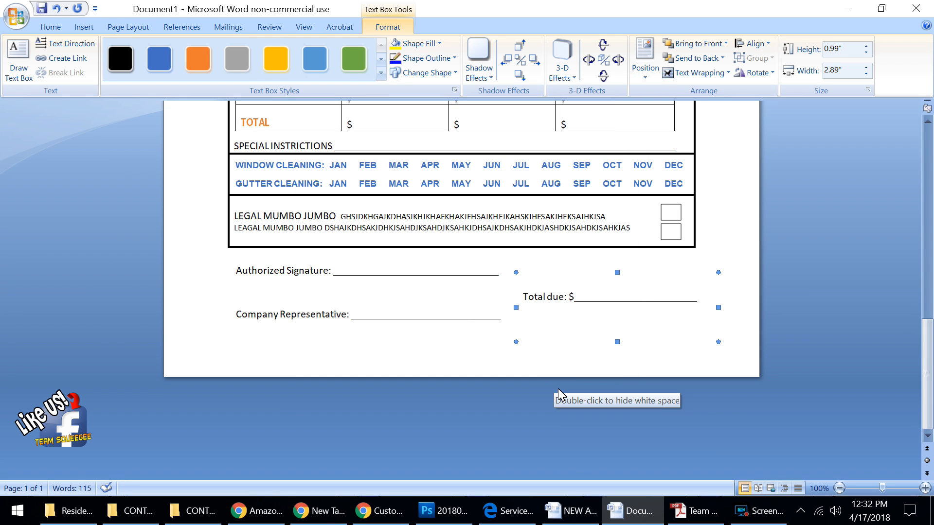
left_click(503, 336)
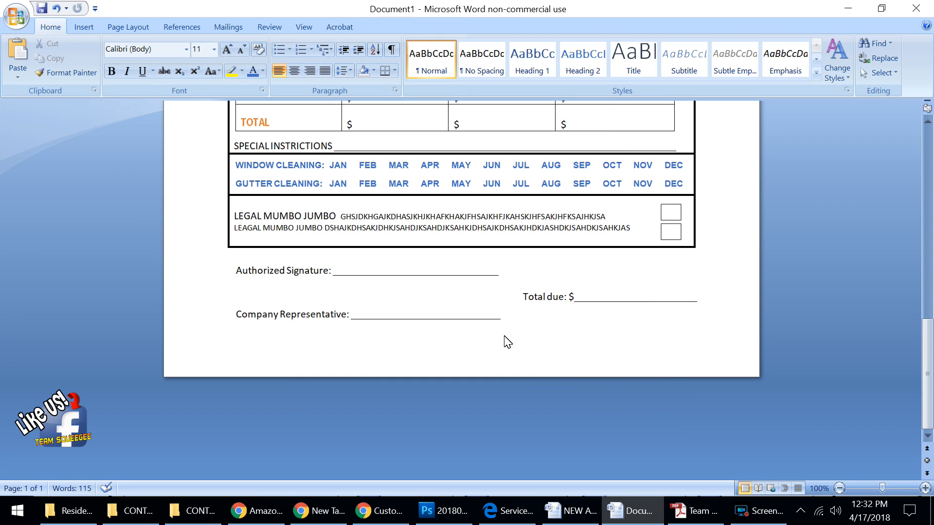
Make the Authorized Signature and Company Representative lines bold.
left_click(292, 271)
triple_click(291, 270)
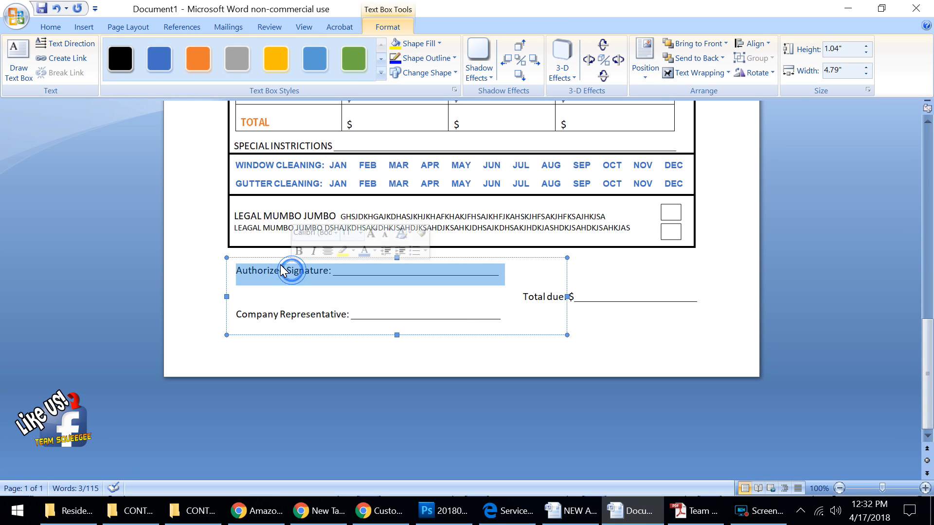
left_click(298, 251)
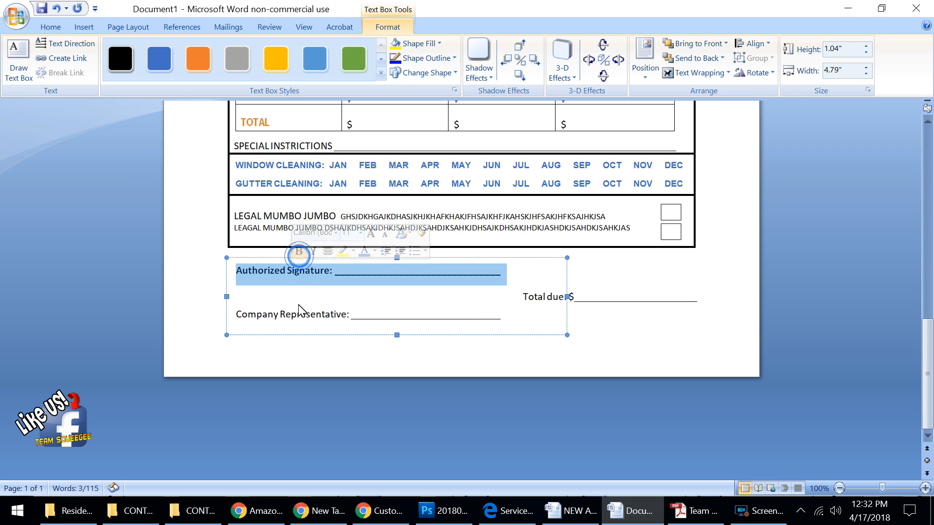
triple_click(302, 319)
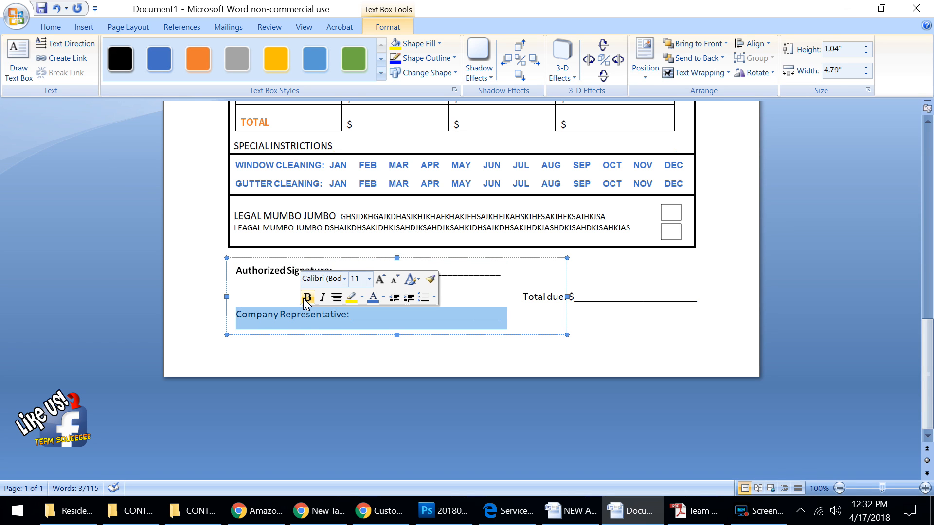
left_click(309, 299)
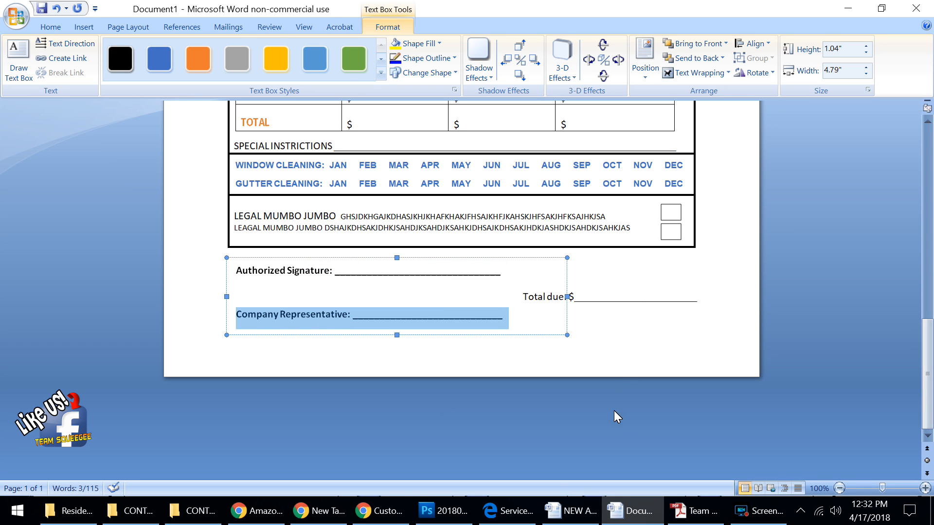
Make the Total due line bold and color its text with a dark shade of the green theme color.
left_click(617, 329)
triple_click(556, 298)
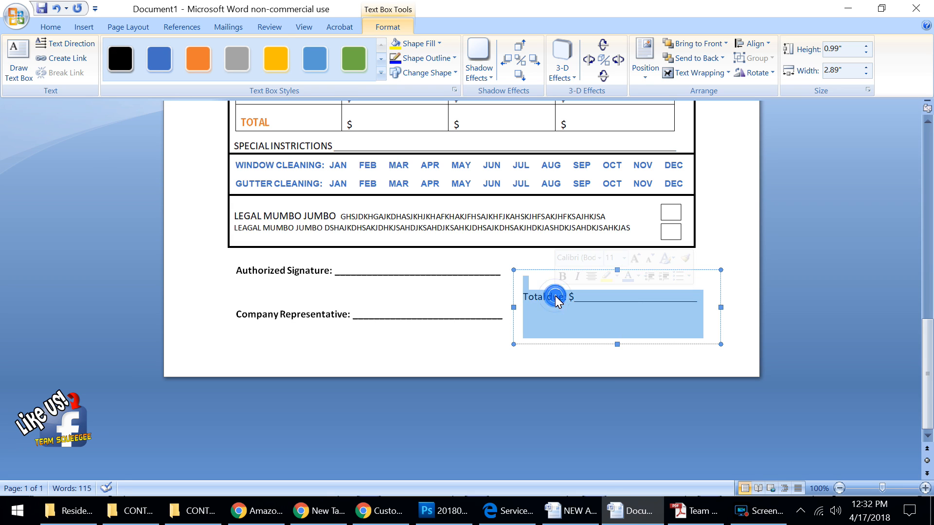
left_click(562, 276)
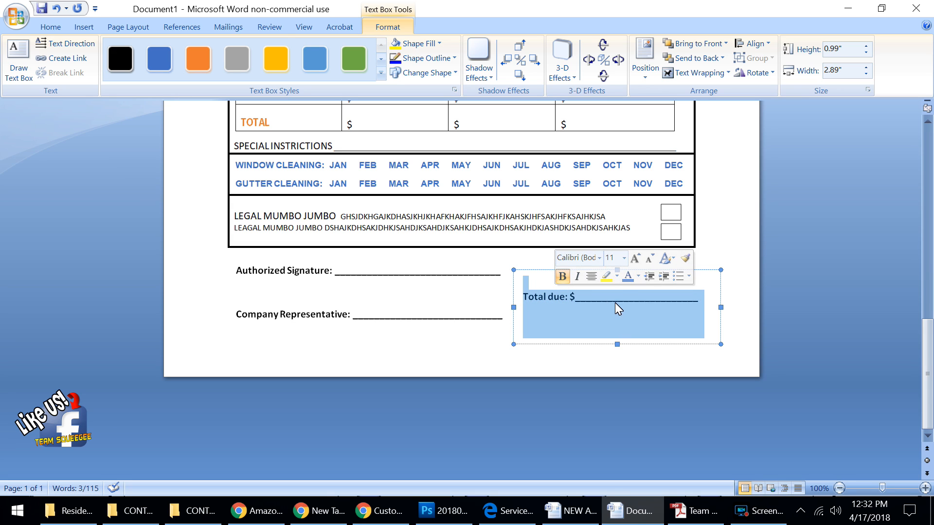
left_click(628, 277)
left_click(637, 276)
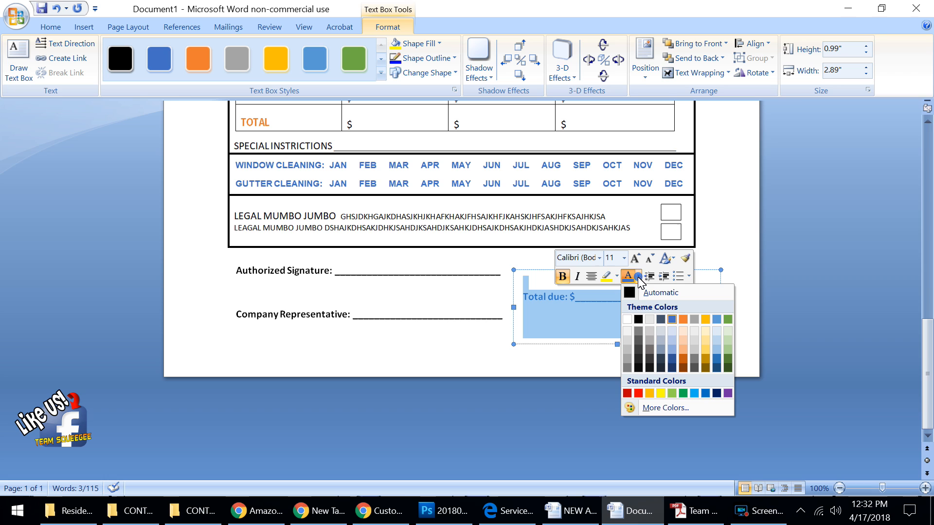
left_click(728, 359)
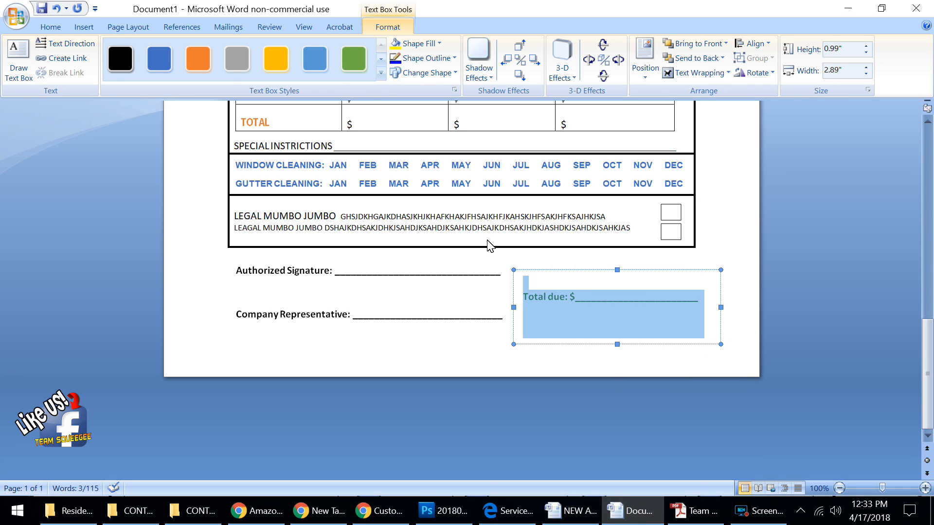
Change the Total due text to the darkest shade of the green theme color.
left_click(488, 243)
left_click(538, 301)
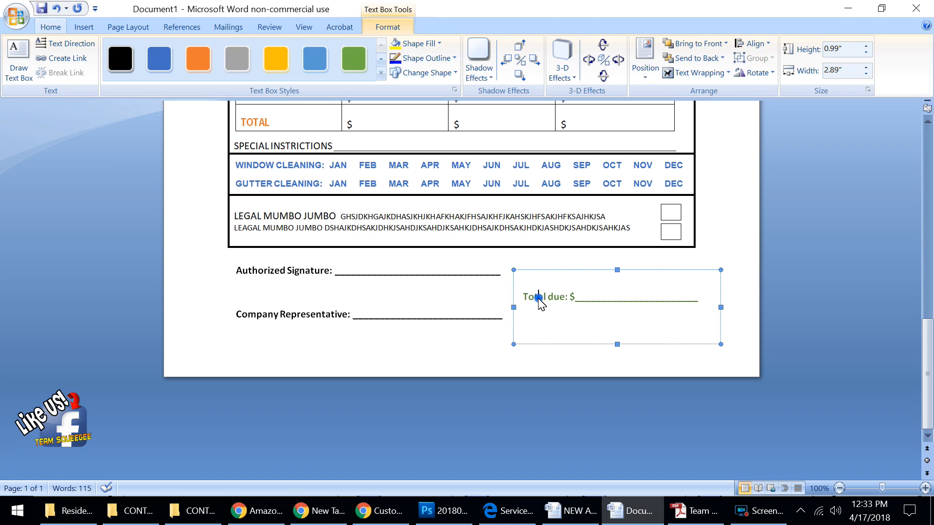
triple_click(538, 299)
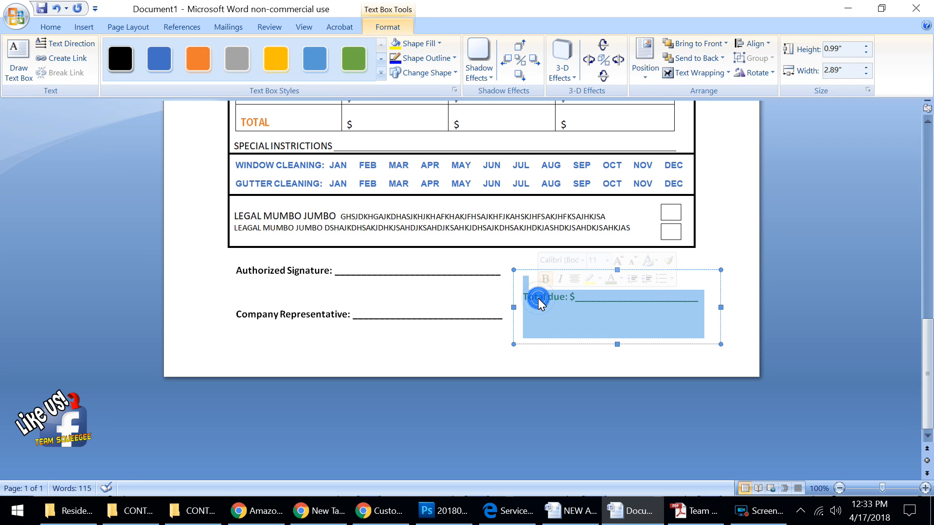
left_click(620, 279)
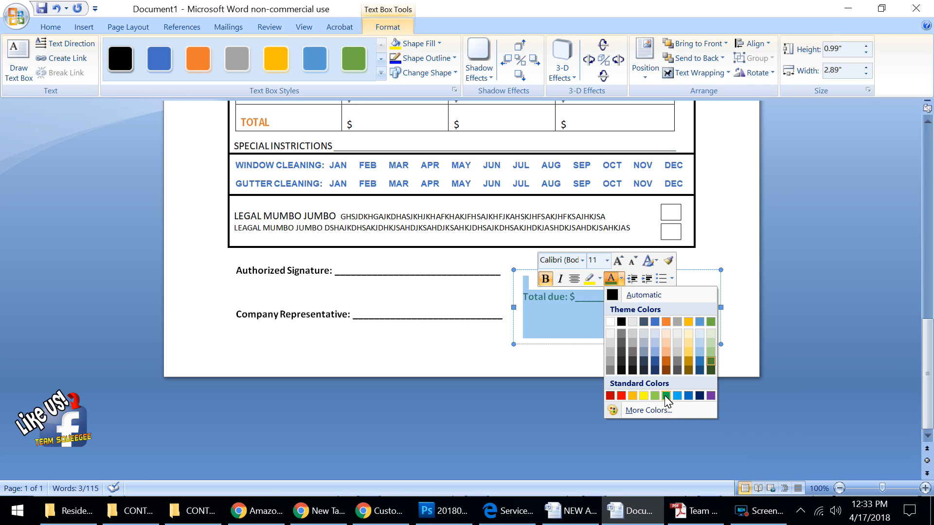
left_click(709, 371)
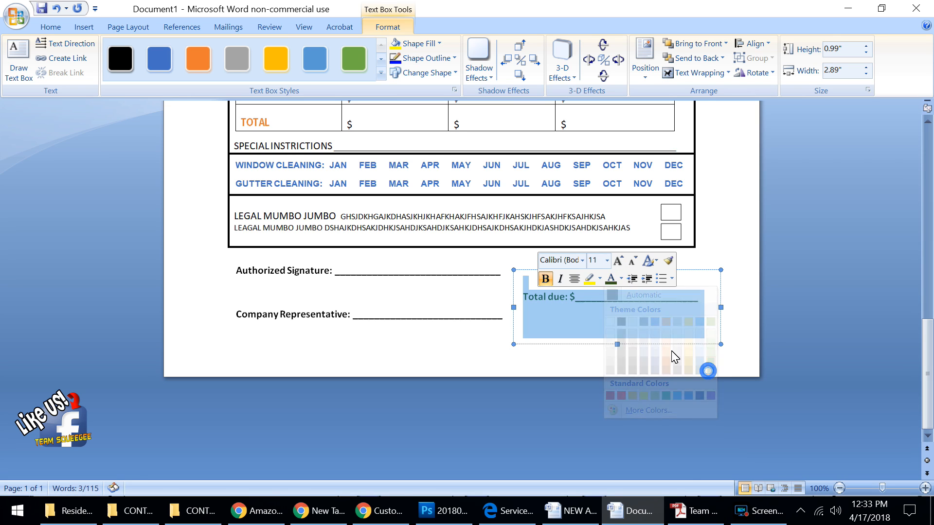
left_click(615, 331)
left_click(499, 299)
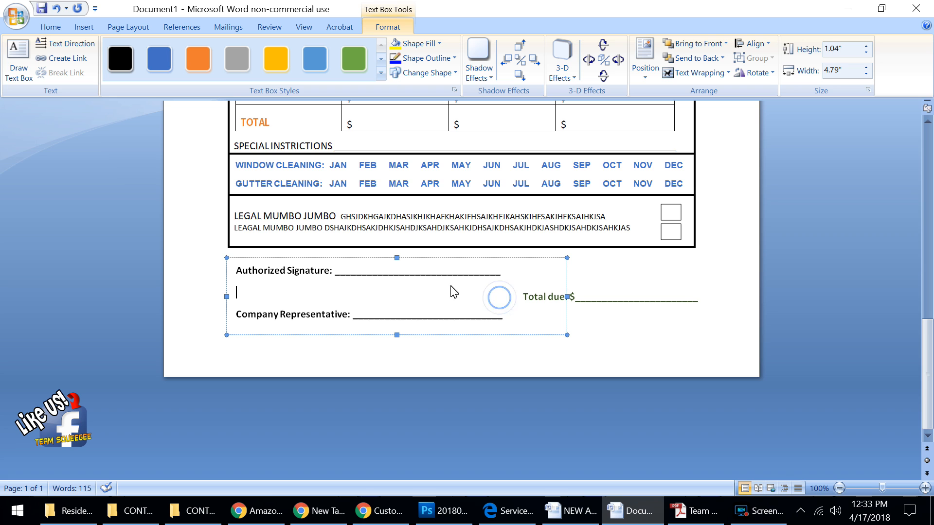
left_click(504, 353)
Review the whole service agreement, from the header and customer fields through the package tables and months to the signature and total due lines.
scroll(452, 300, "up", 15)
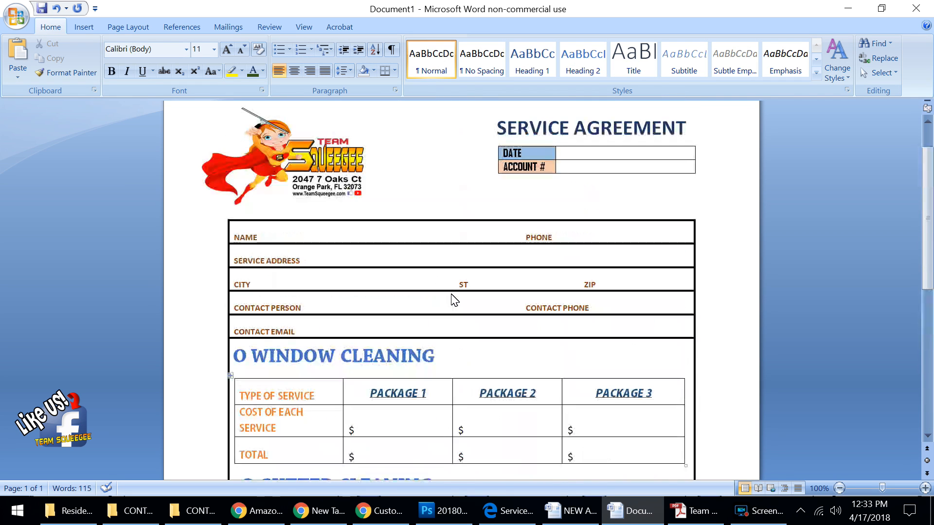
scroll(454, 300, "up", 2)
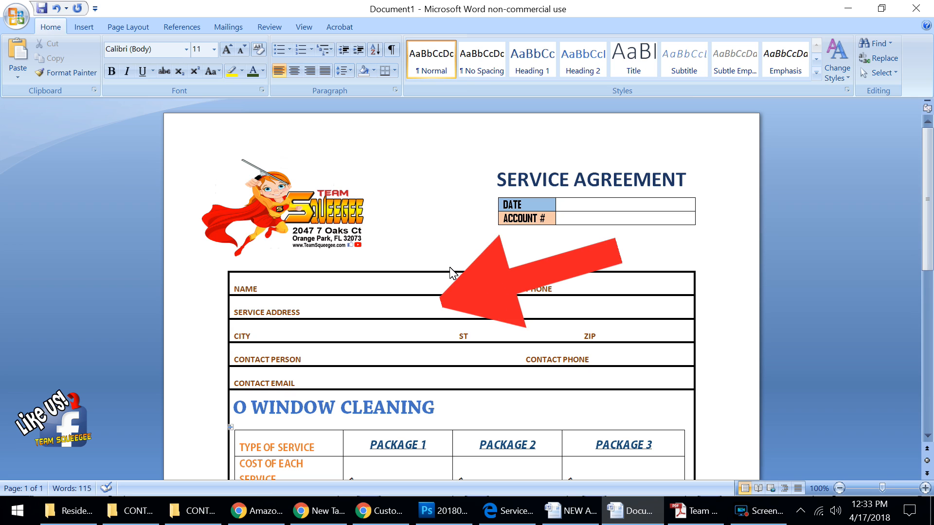
left_click(498, 188)
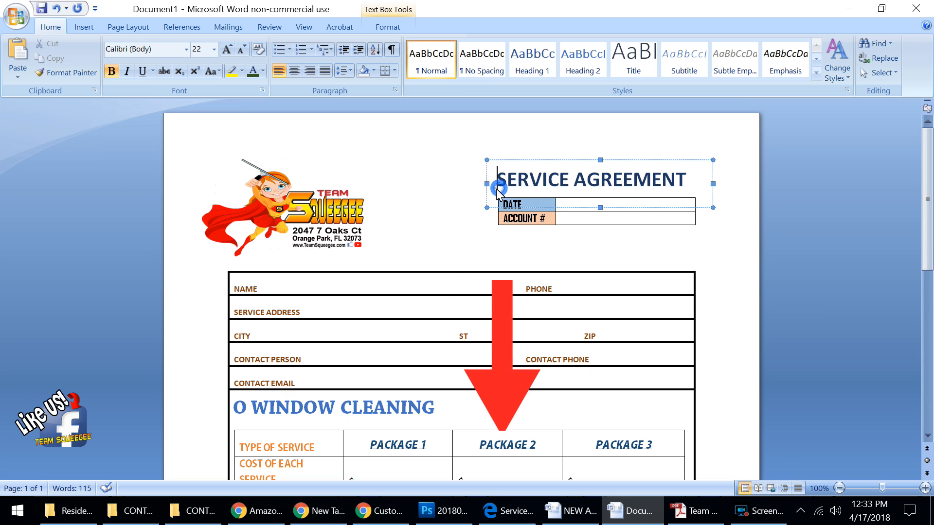
scroll(448, 295, "down", 1)
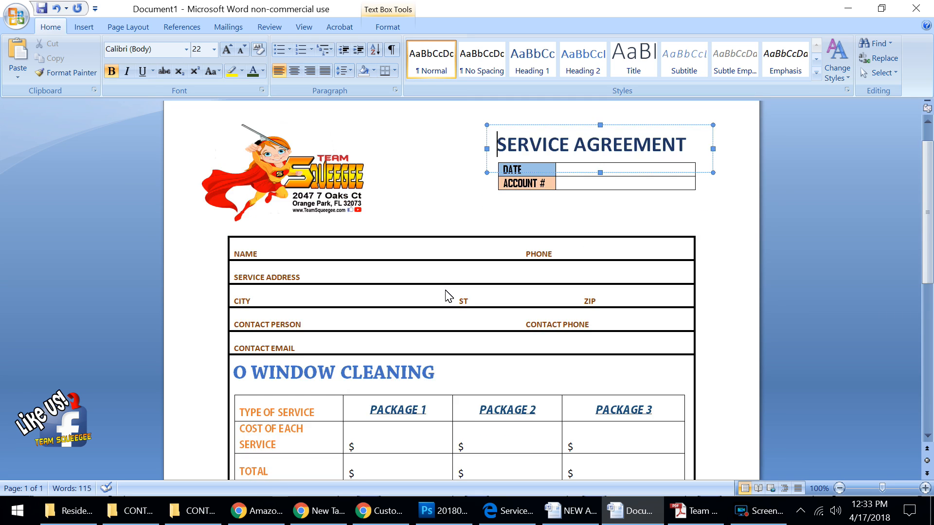
scroll(445, 292, "down", 4)
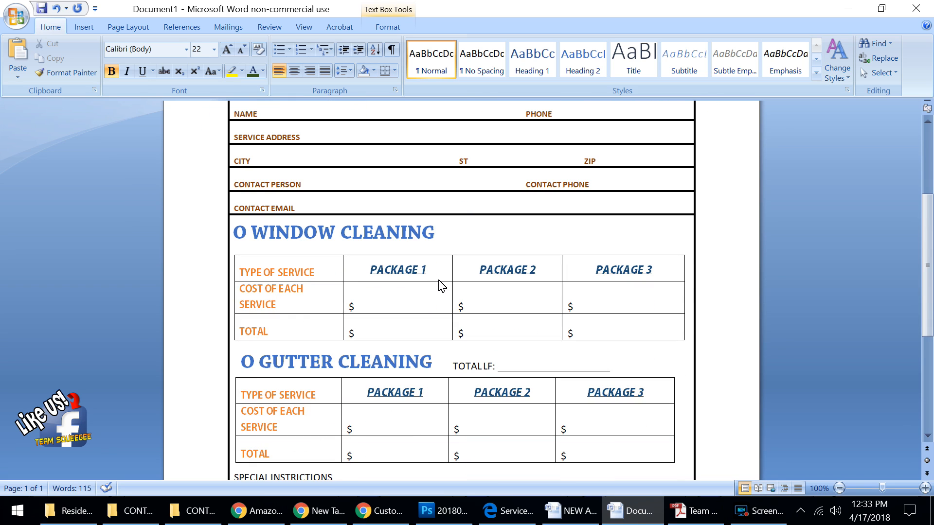
scroll(441, 286, "down", 3)
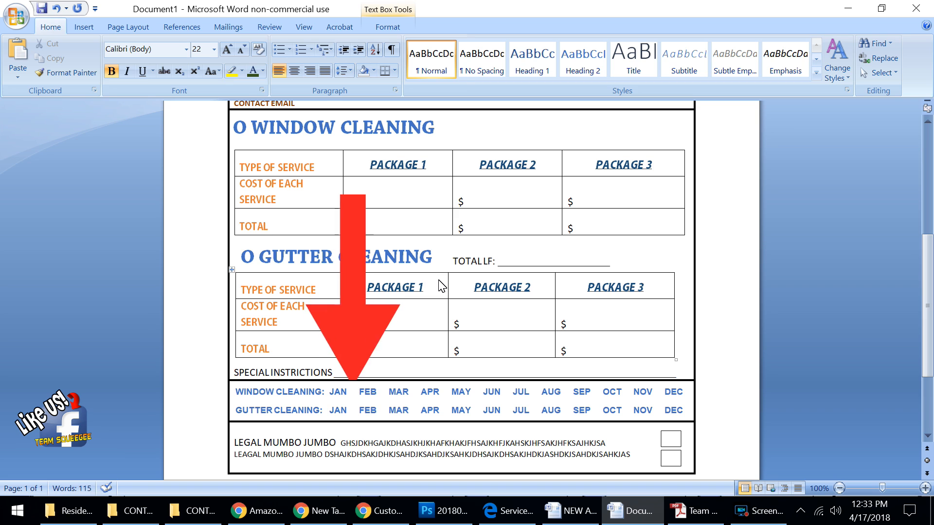
scroll(441, 286, "down", 2)
scroll(441, 286, "down", 2)
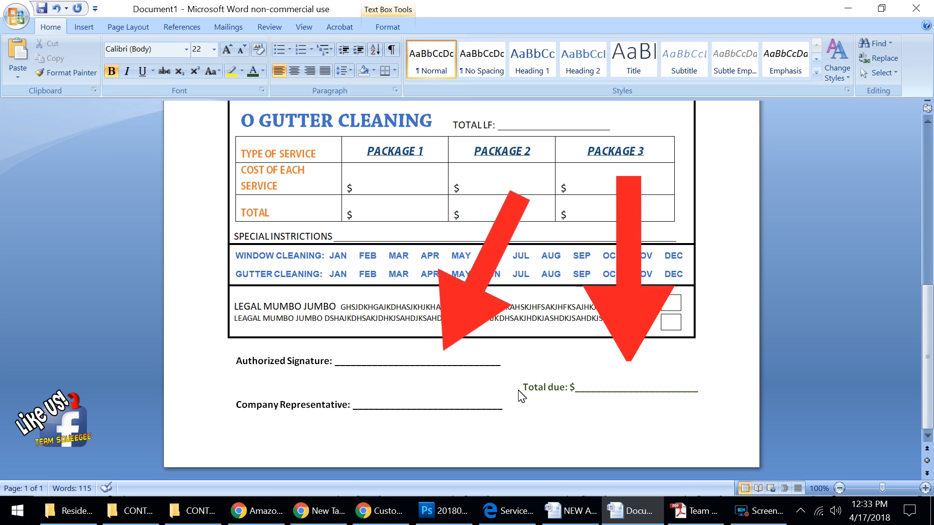
scroll(530, 391, "up", 2)
scroll(529, 391, "up", 10)
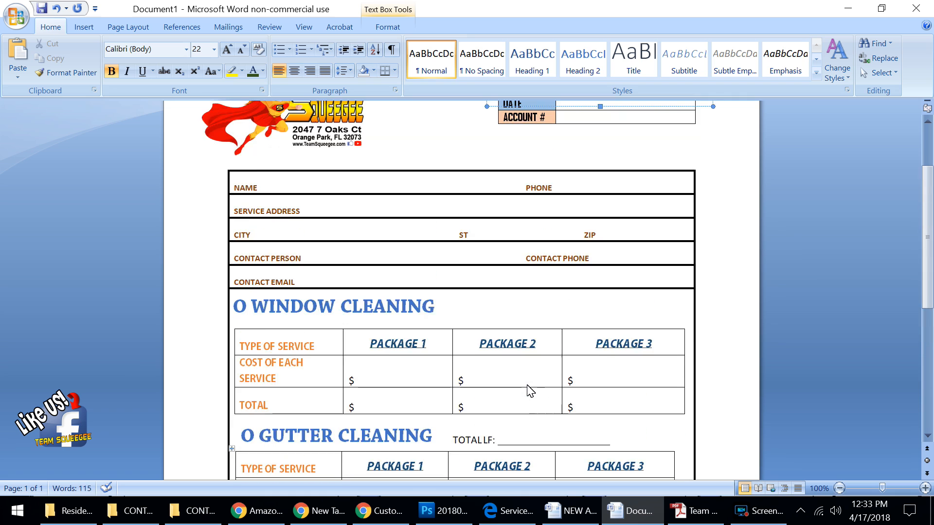
scroll(530, 391, "down", 11)
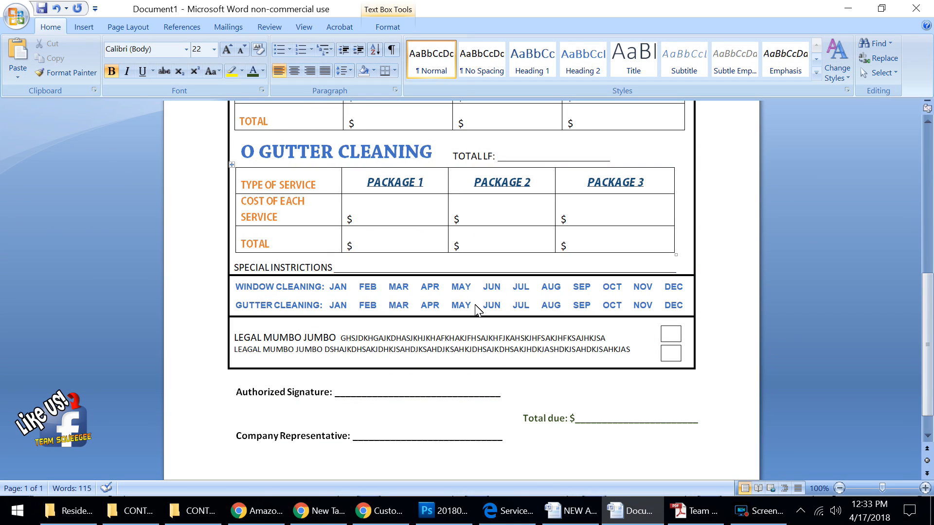
scroll(478, 304, "up", 7)
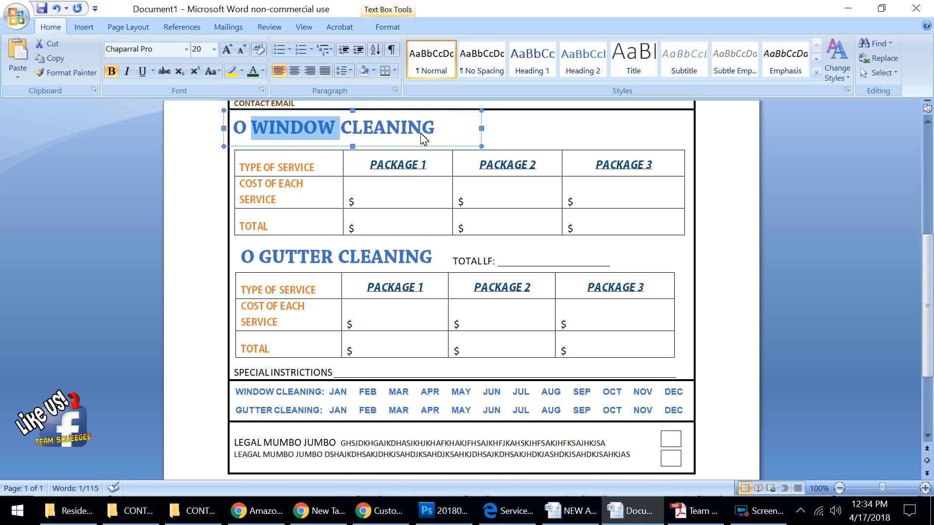
scroll(422, 140, "up", 7)
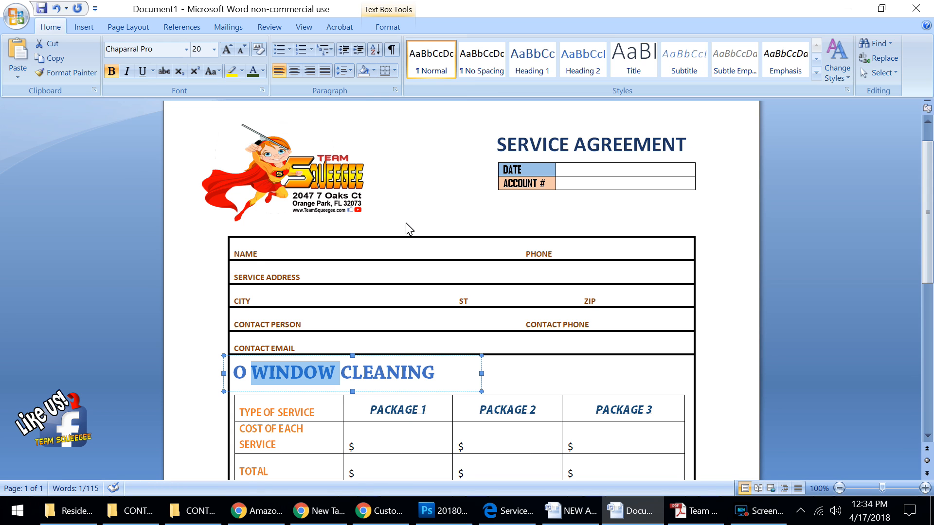
scroll(413, 222, "down", 9)
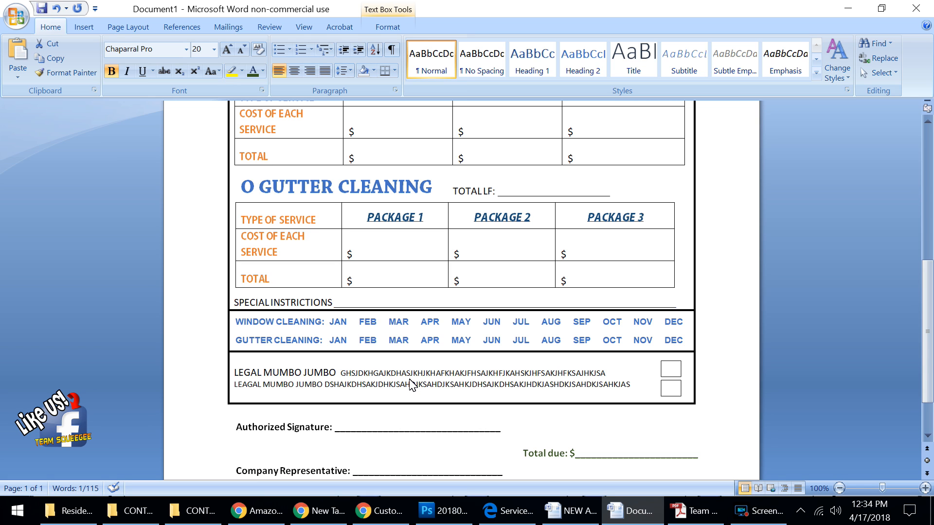
left_click(19, 17)
left_click(31, 41)
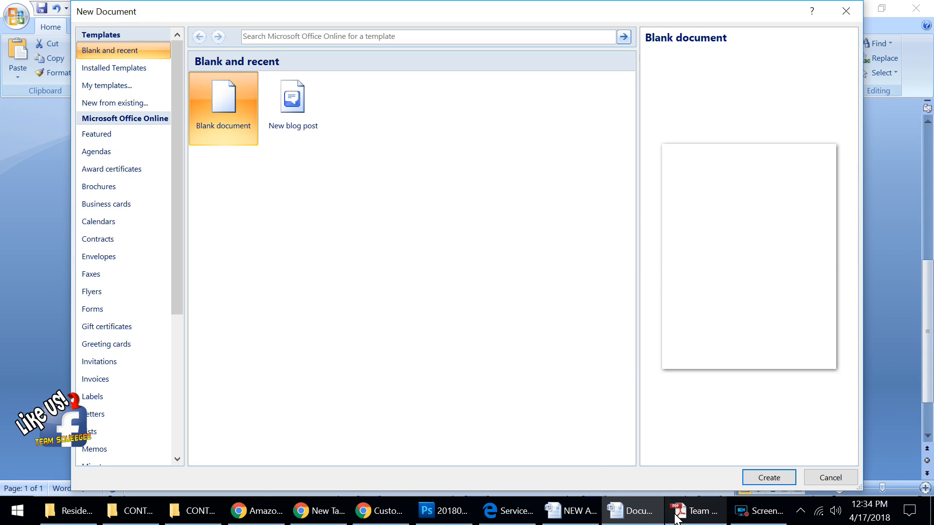
left_click(846, 11)
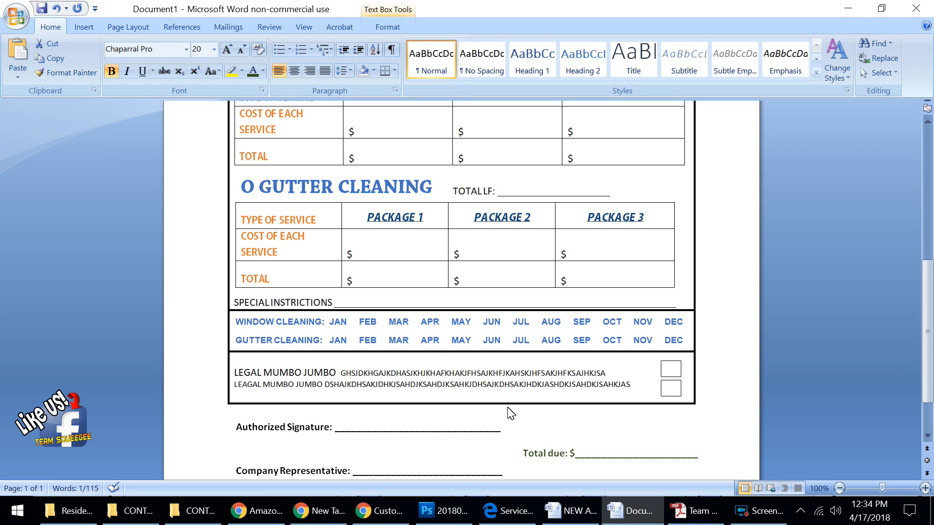
Review the finished agreement, from the header and customer fields through the package tables, service months and legal checkboxes to the signature and total due lines.
scroll(511, 413, "down", 1)
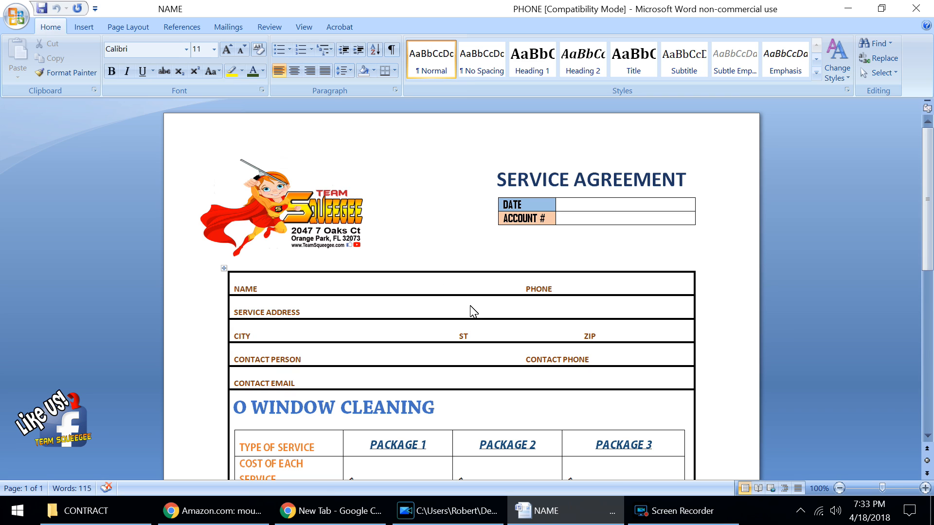
scroll(447, 293, "down", 6)
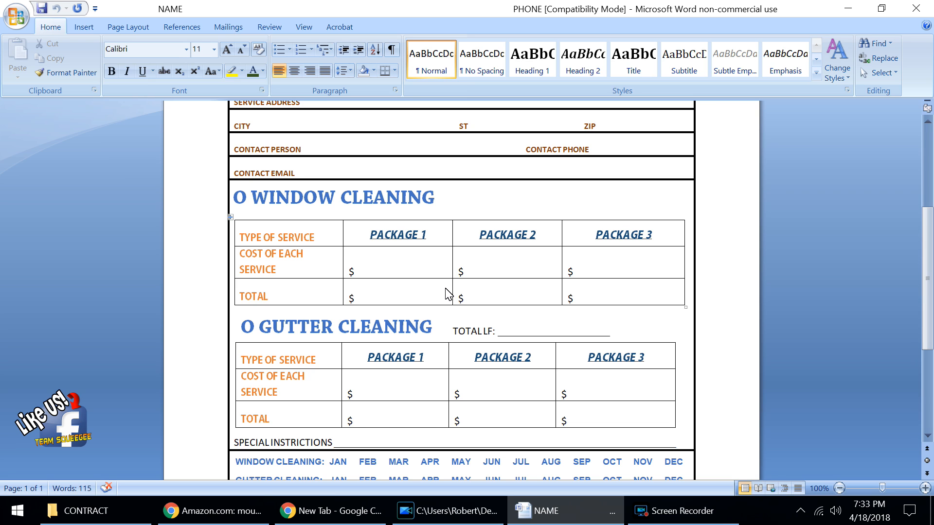
scroll(448, 293, "up", 6)
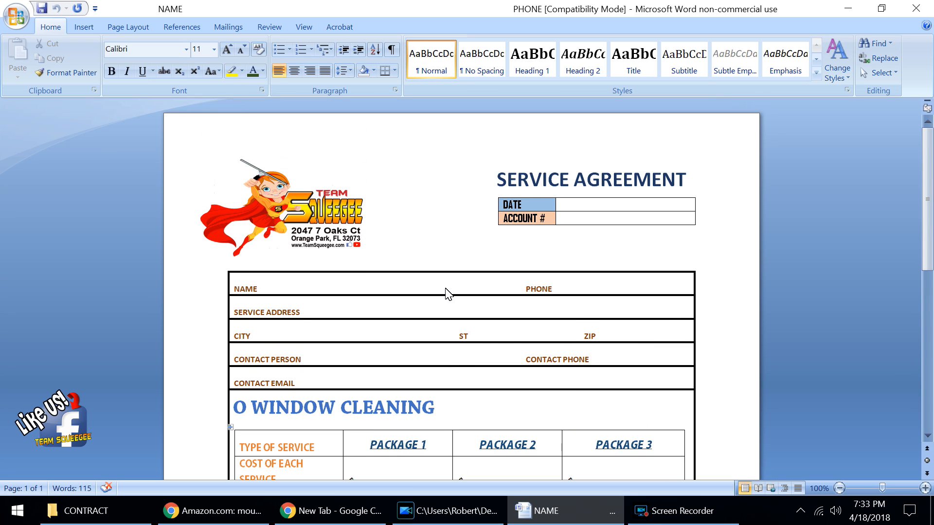
scroll(443, 271, "down", 2)
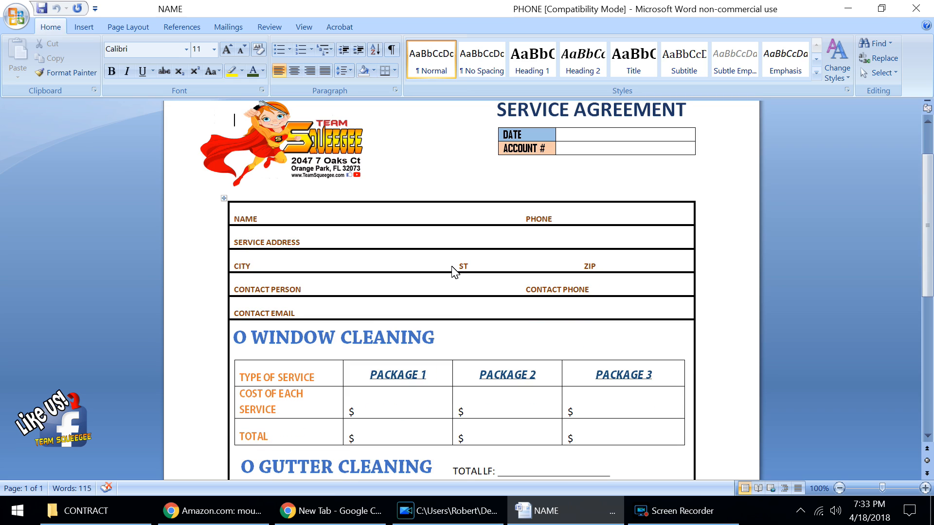
scroll(453, 271, "down", 4)
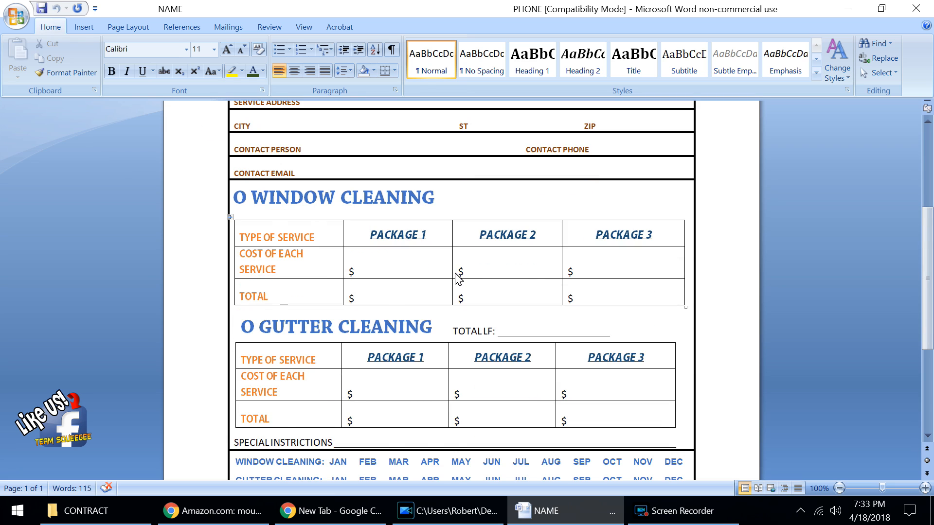
scroll(458, 279, "down", 1)
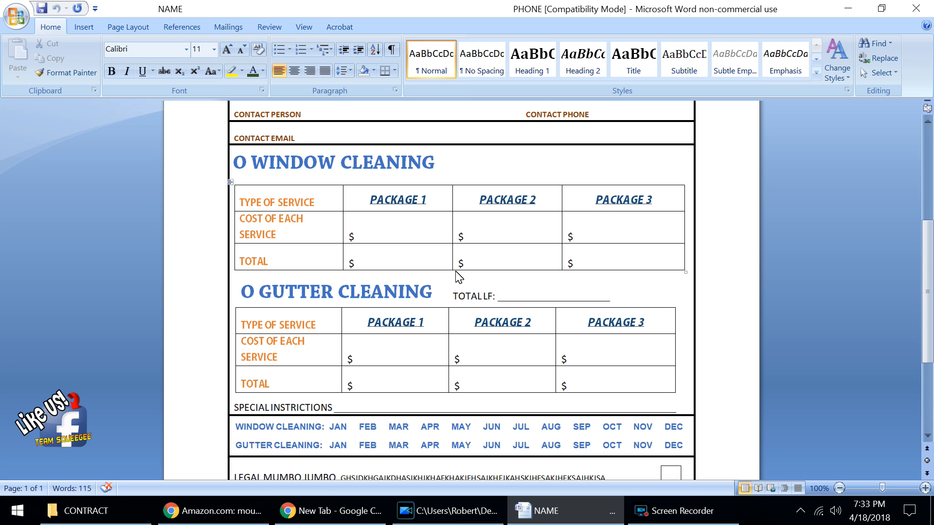
scroll(459, 277, "up", 5)
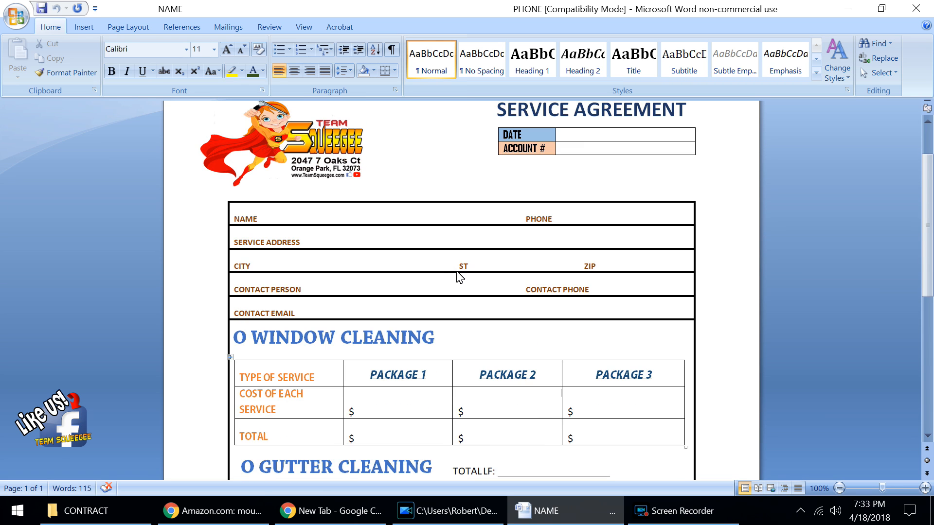
scroll(459, 277, "down", 2)
scroll(459, 277, "down", 4)
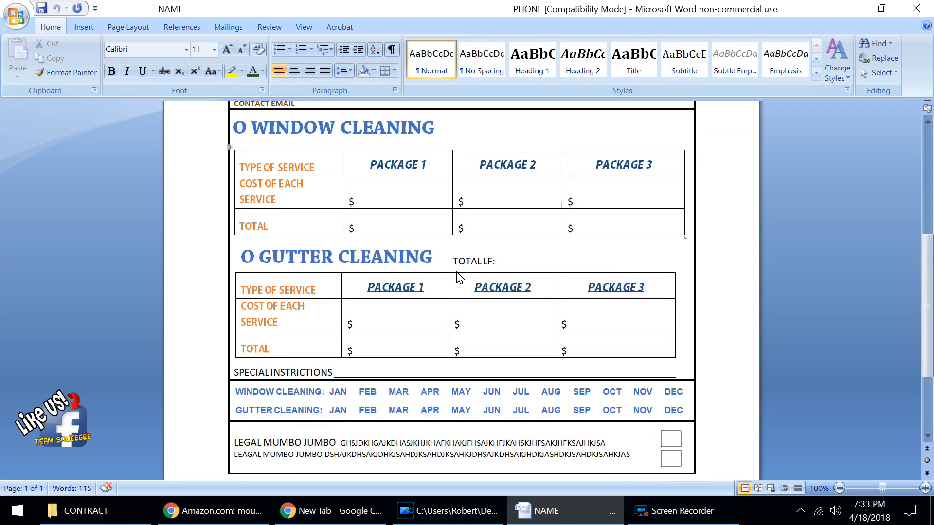
scroll(459, 277, "down", 2)
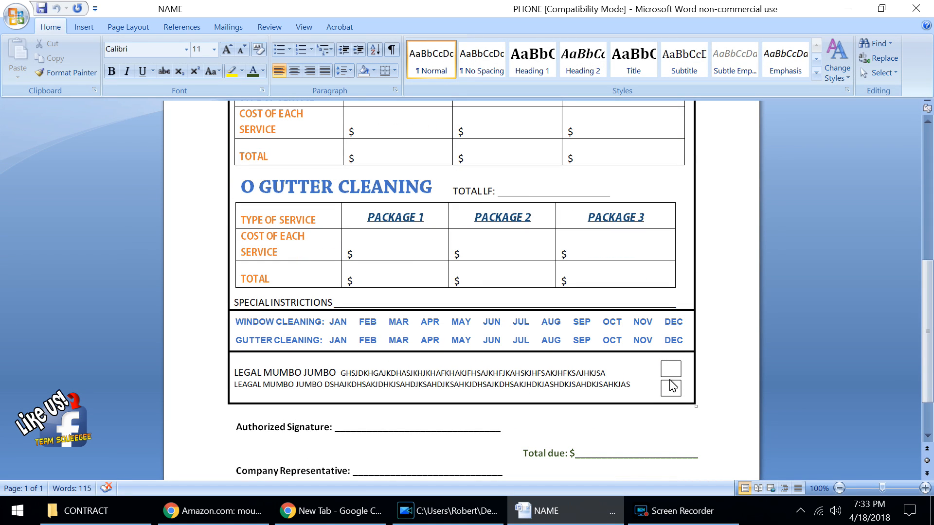
scroll(673, 381, "down", 2)
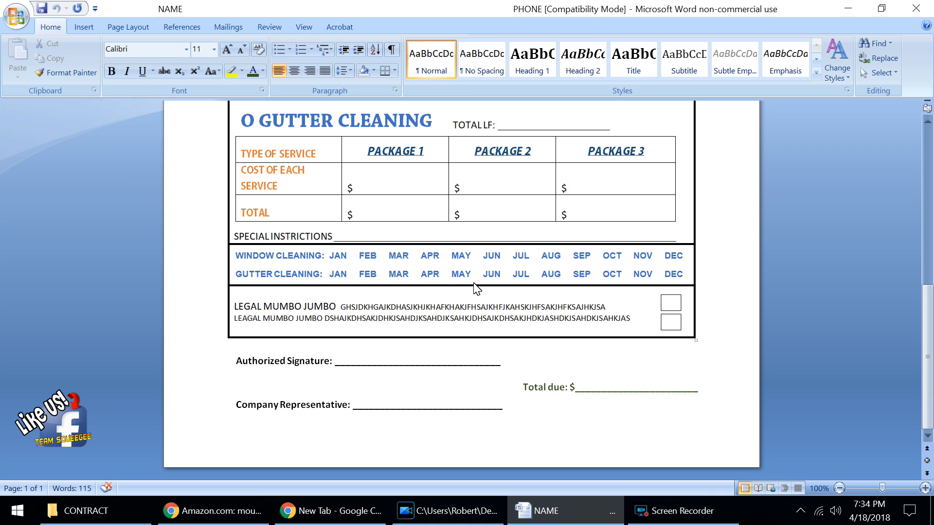
scroll(474, 288, "up", 2)
scroll(474, 288, "down", 2)
scroll(491, 334, "up", 10)
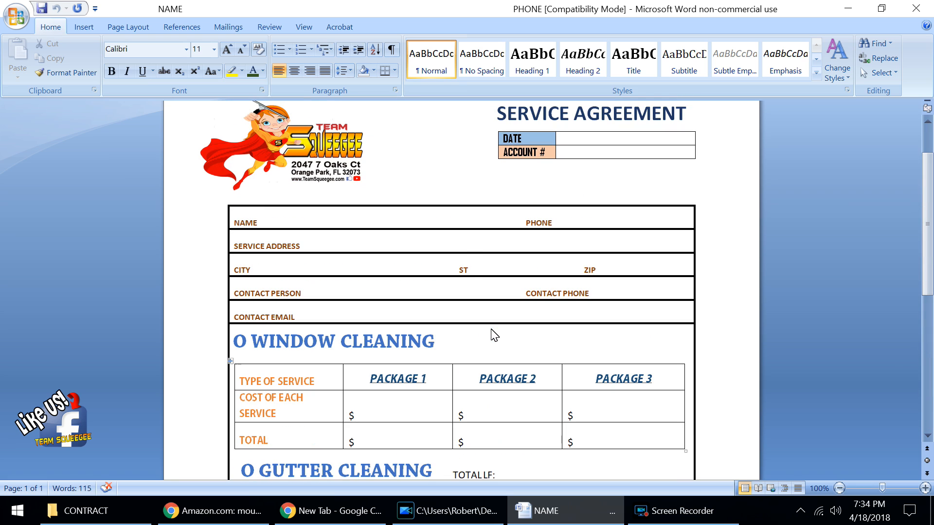
scroll(467, 252, "down", 2)
scroll(467, 252, "down", 8)
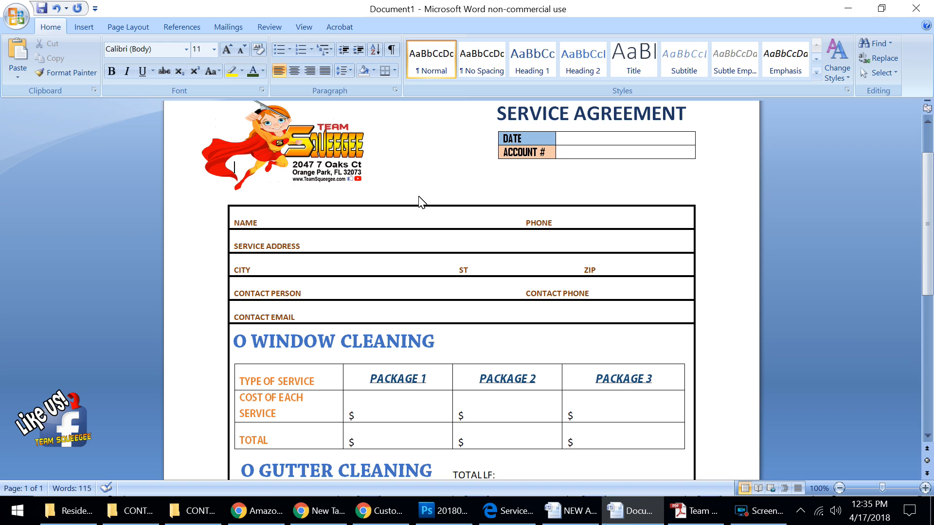
scroll(433, 268, "down", 2)
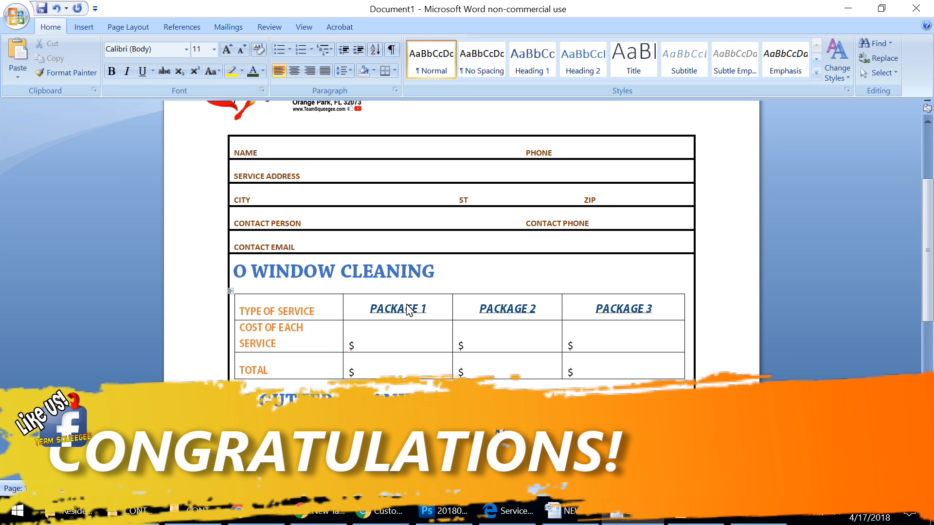
scroll(411, 312, "down", 1)
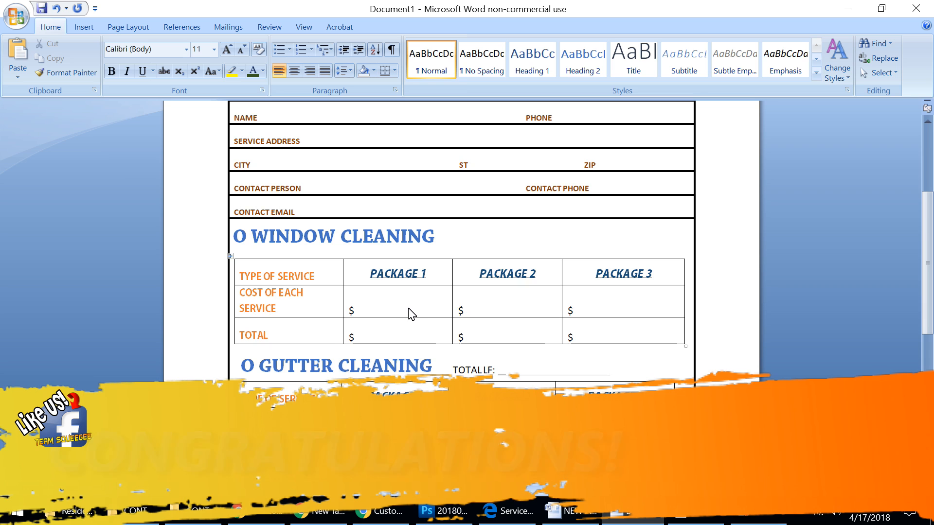
scroll(407, 302, "up", 2)
scroll(408, 302, "down", 5)
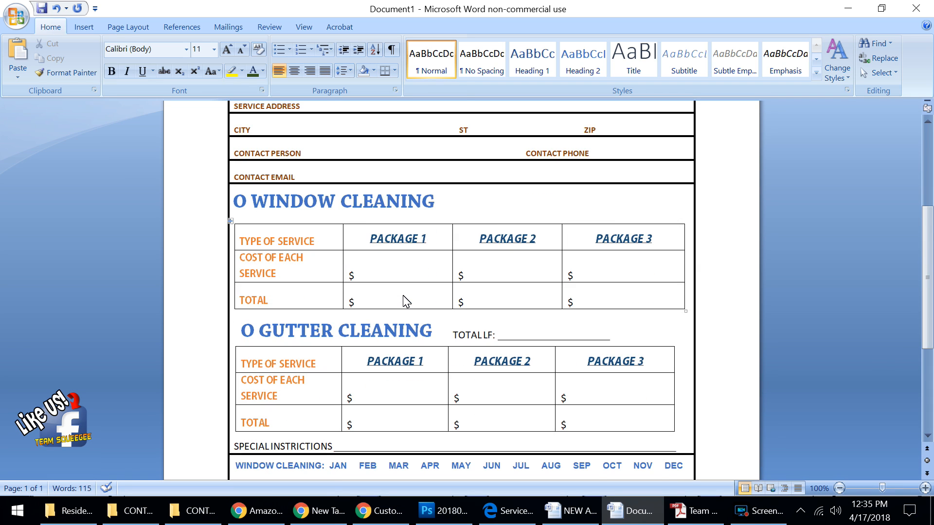
scroll(407, 302, "down", 2)
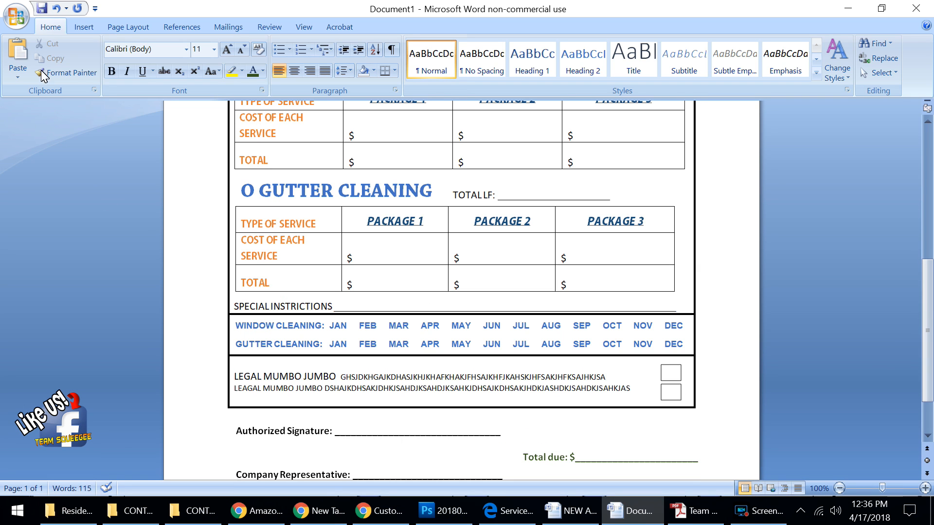
left_click(20, 17)
mouse_move(54, 141)
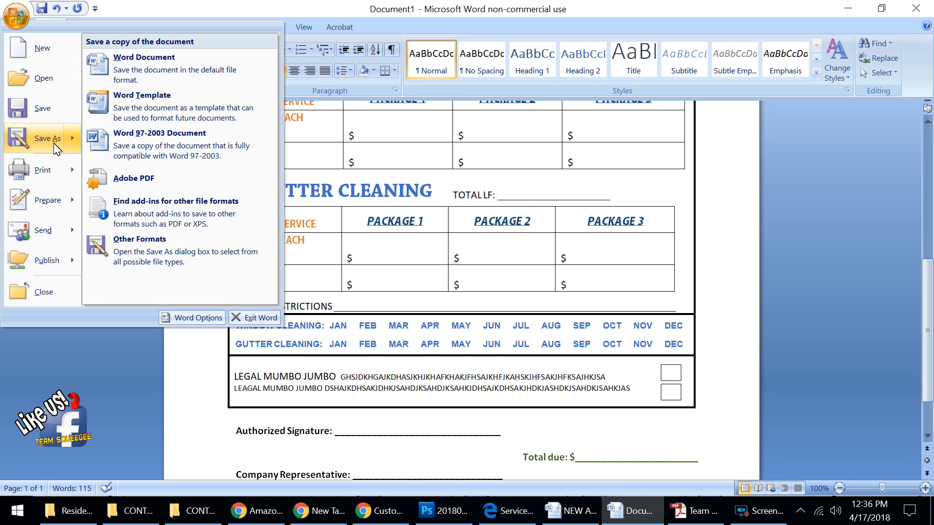
left_click(97, 65)
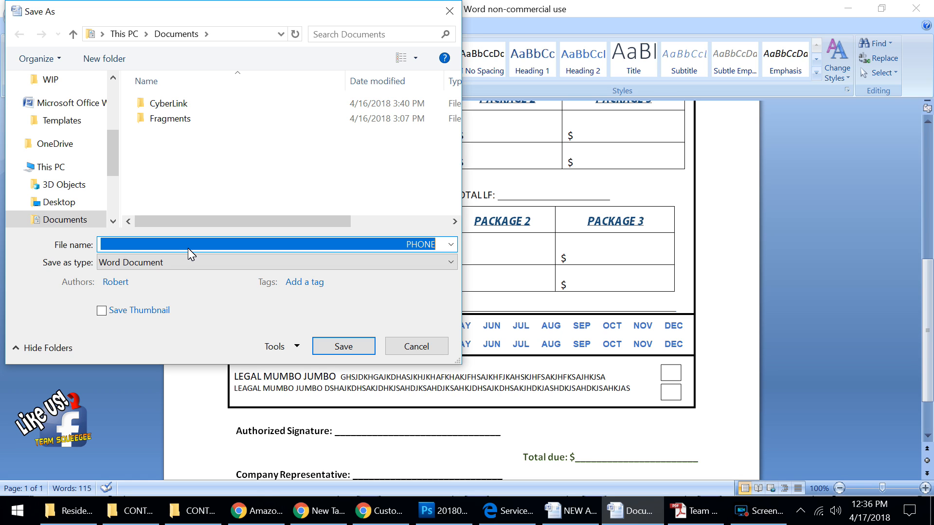
type("ghghjghjghjhjgjh")
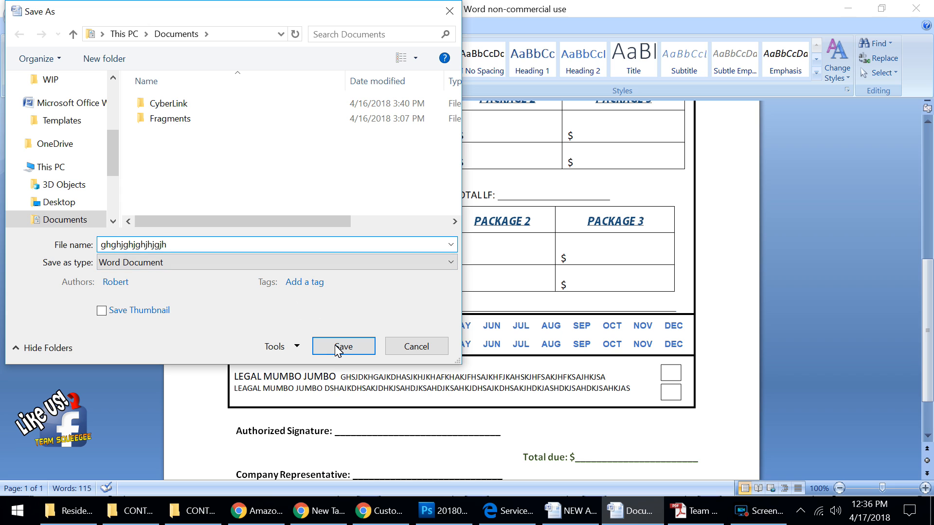
left_click(420, 348)
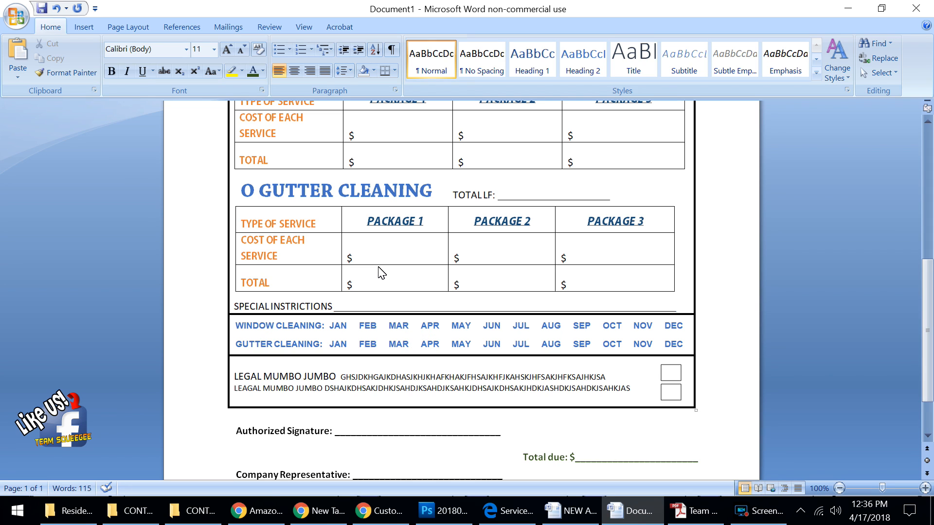
Look at the fillable Residential Agreement PDF in Acrobat, return to the Word agreement and check its customer fields and package tables.
scroll(382, 273, "up", 3)
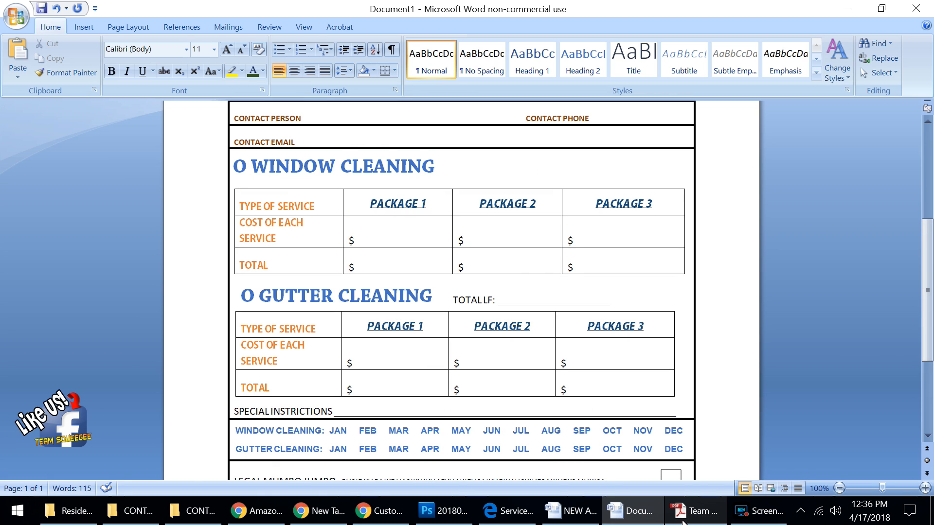
left_click(693, 511)
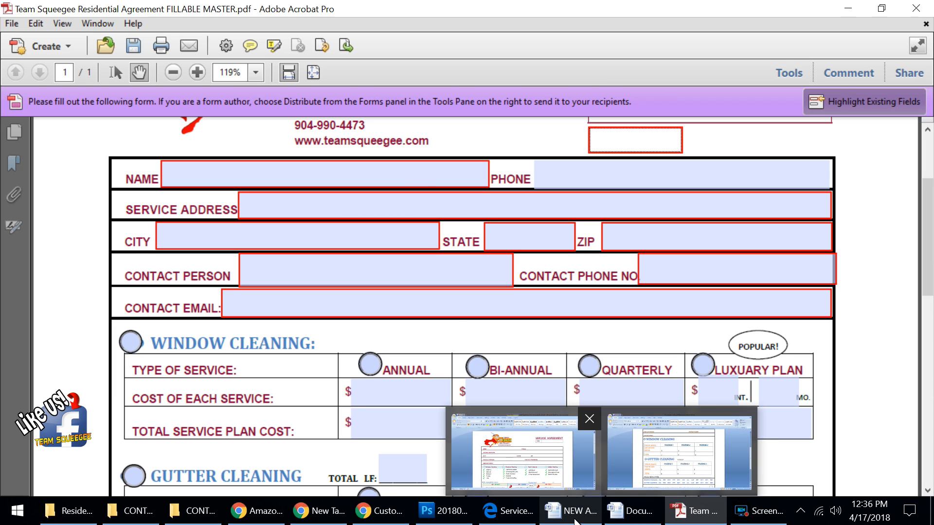
left_click(627, 513)
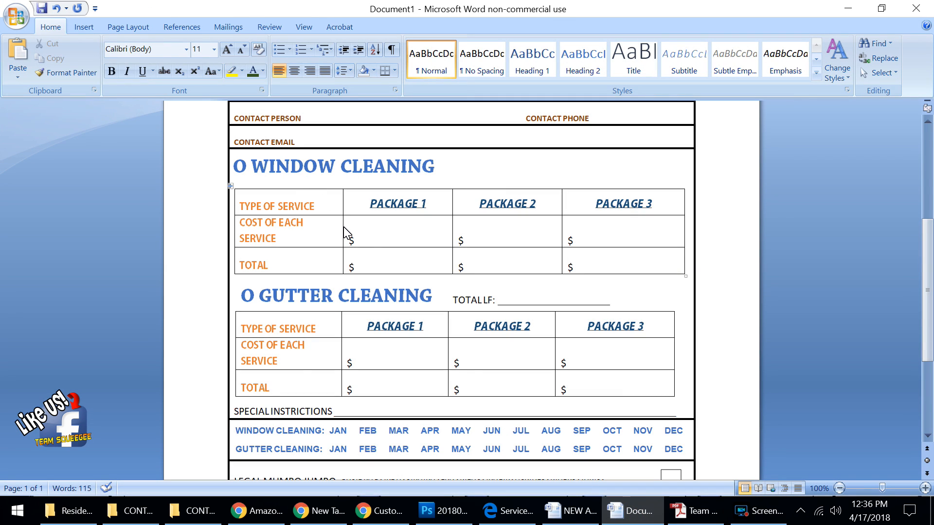
scroll(344, 231, "up", 8)
scroll(345, 232, "down", 5)
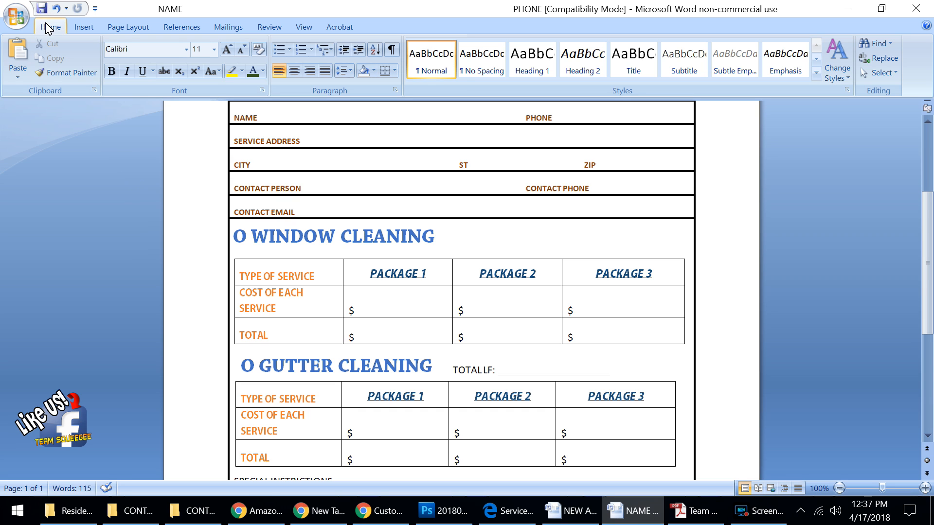
left_click(17, 16)
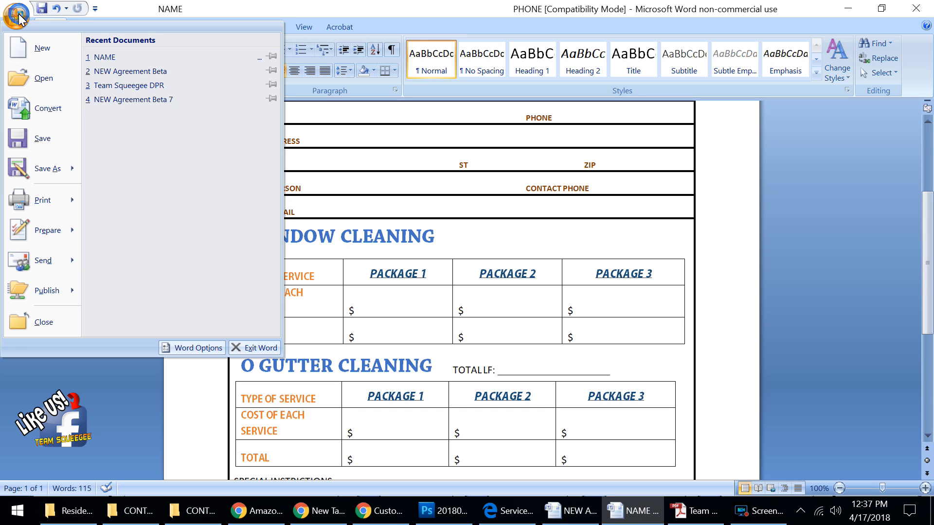
mouse_move(64, 172)
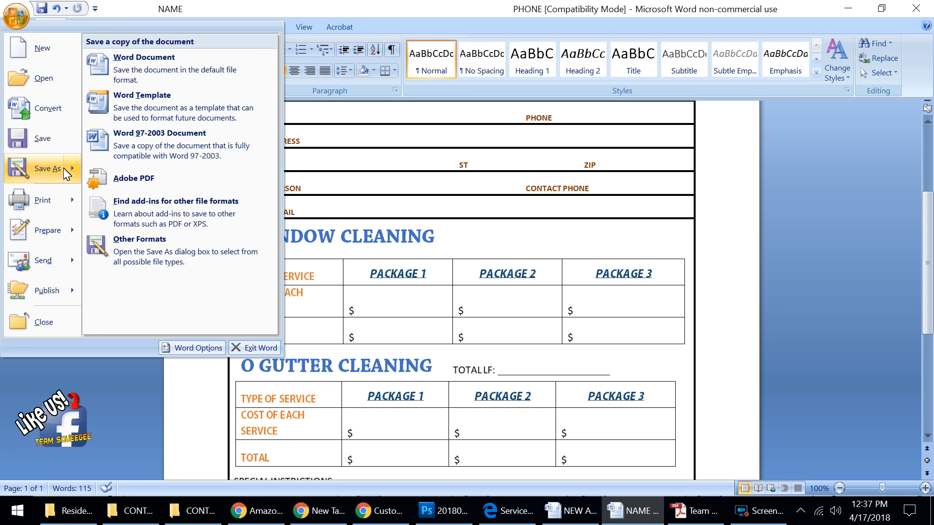
left_click(122, 185)
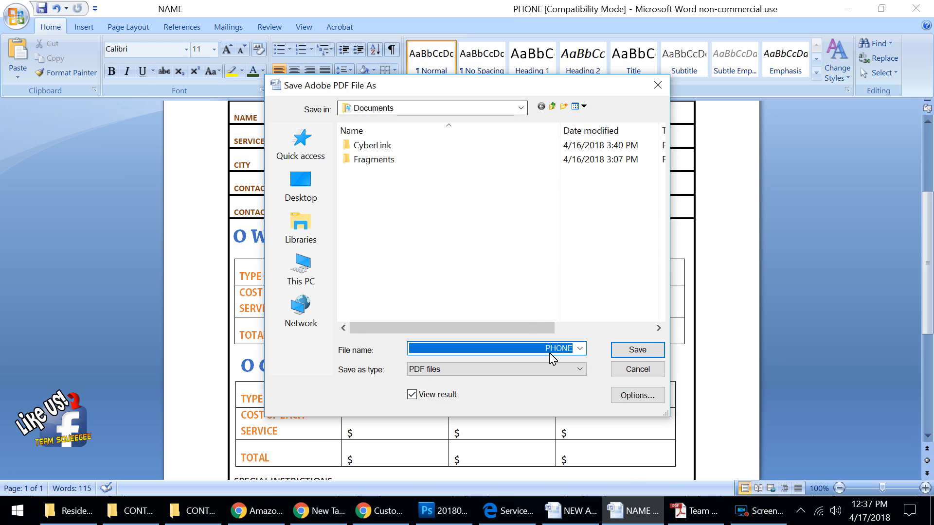
left_click(663, 373)
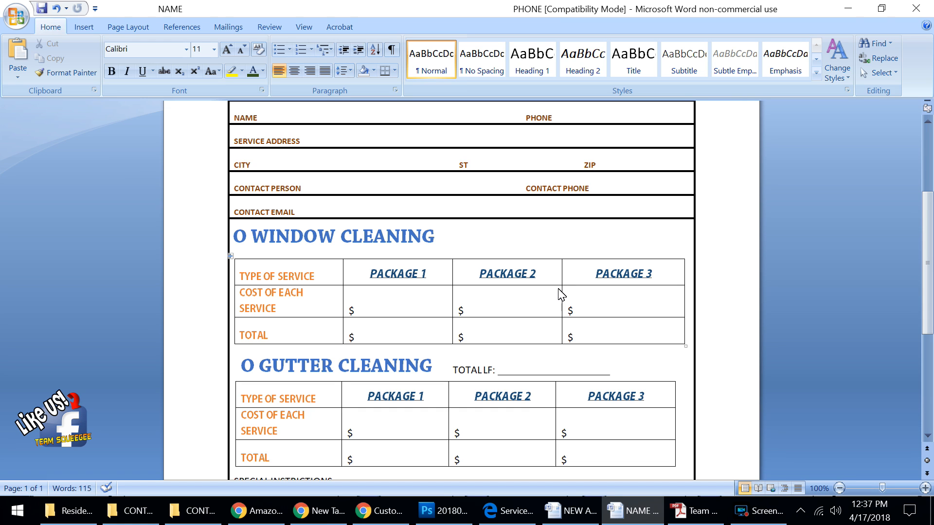
Switch to ServiceAgreement111.pdf in Edge and examine its customer fields, package tables, service months, legal terms, signature and amount-due sections.
left_click(506, 511)
scroll(397, 205, "up", 5)
left_click(394, 206)
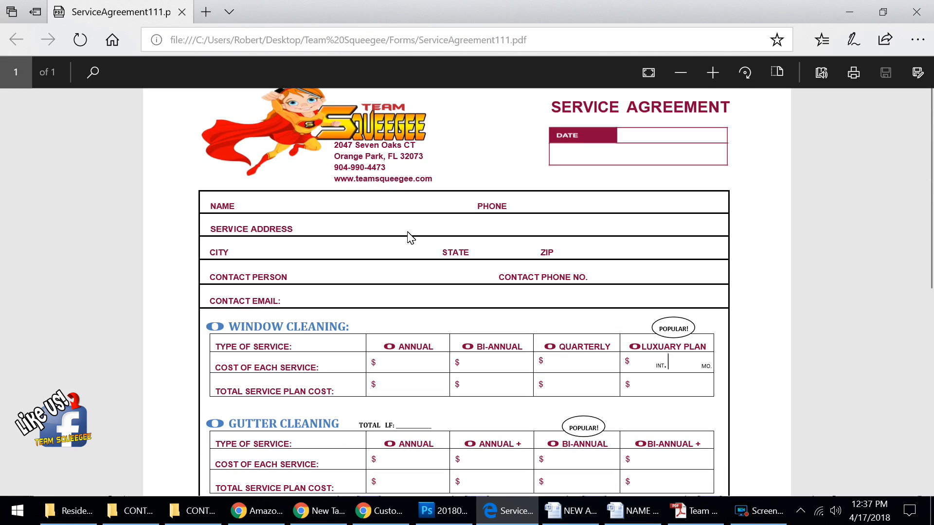
scroll(411, 238, "down", 4)
scroll(410, 239, "up", 4)
scroll(413, 209, "down", 3)
scroll(423, 252, "down", 5)
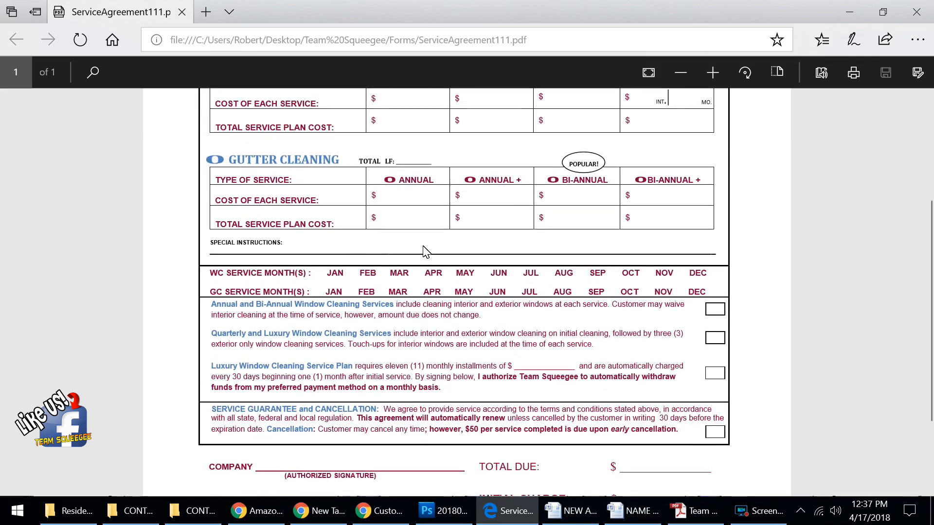
scroll(424, 252, "up", 5)
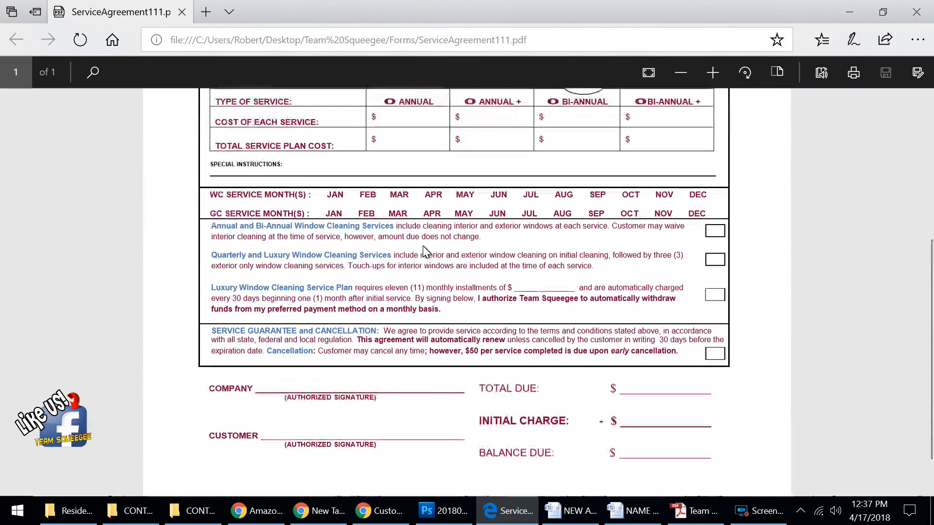
Switch to the fillable Residential Agreement PDF in Acrobat, test the Name field with the sample text "ngjhghj" and clear it.
scroll(426, 251, "up", 2)
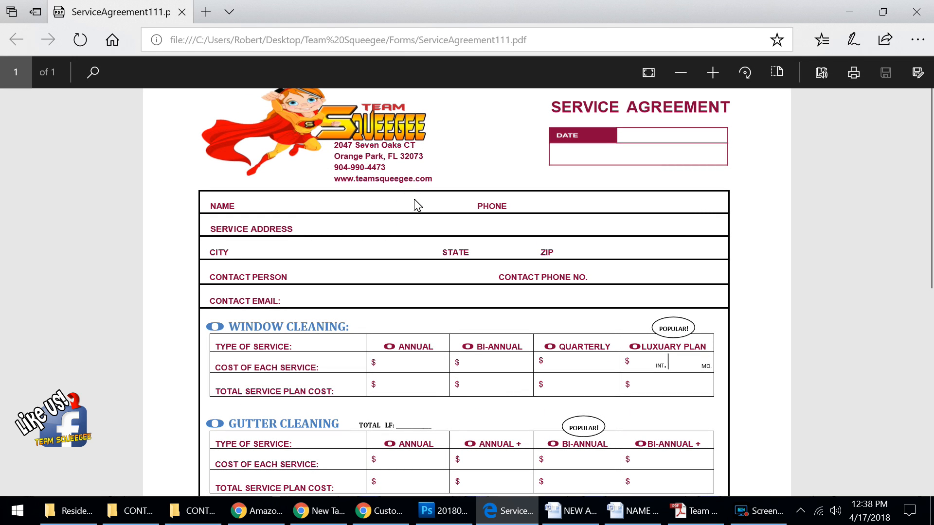
left_click(680, 511)
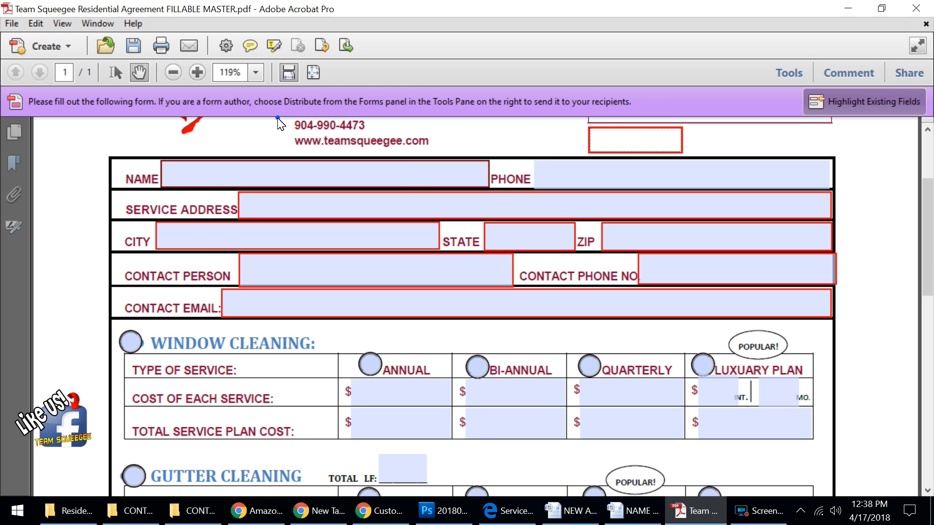
left_click(416, 177)
type("ngjhghj")
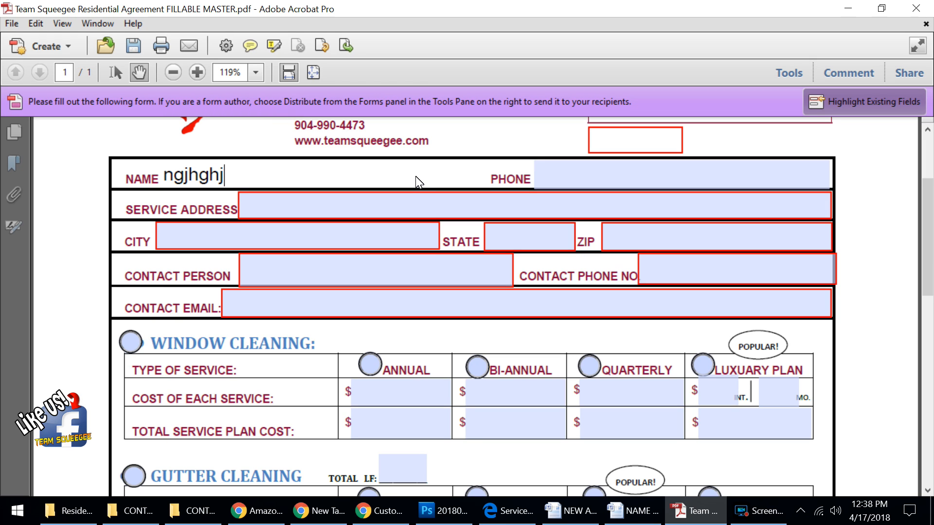
key("BackSpace")
key("BackSpace")
key("BackSpace")
key("BackSpace")
key("BackSpace")
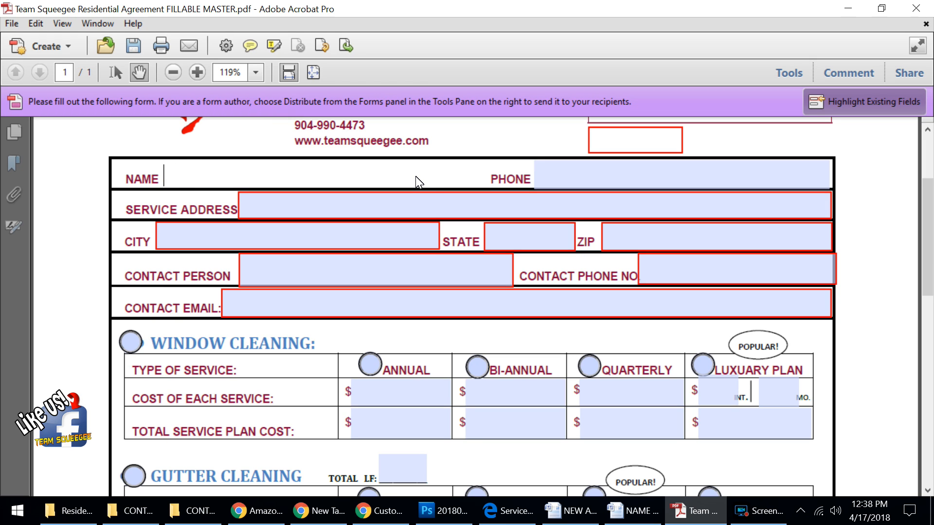
Compare the non-fillable ServiceAgreement111.pdf in Edge, from header to signature lines, with the fillable Residential Agreement in Acrobat.
left_click(527, 505)
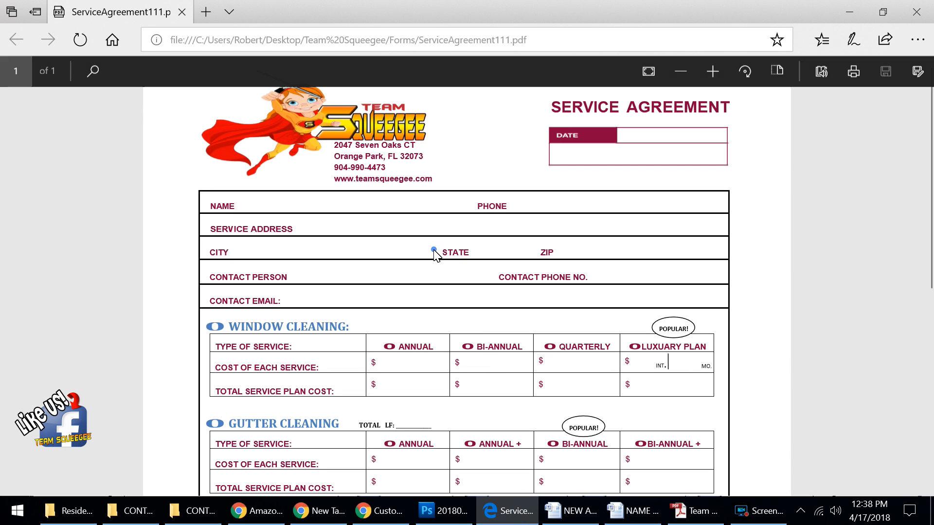
scroll(411, 226, "down", 8)
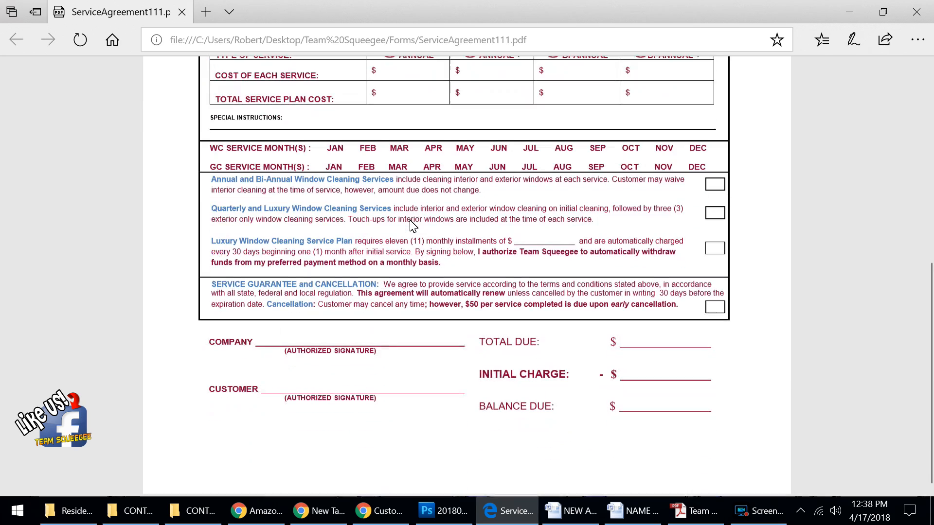
scroll(411, 226, "up", 10)
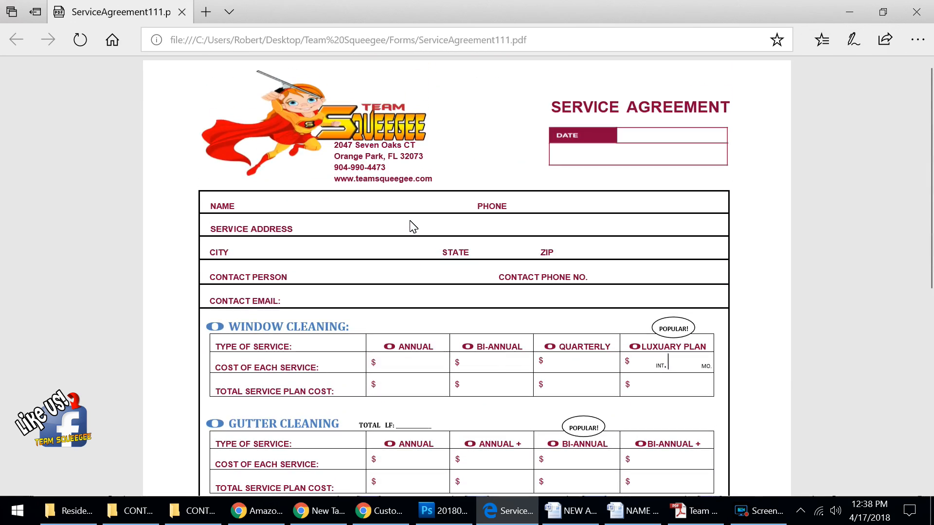
key("alt+Tab")
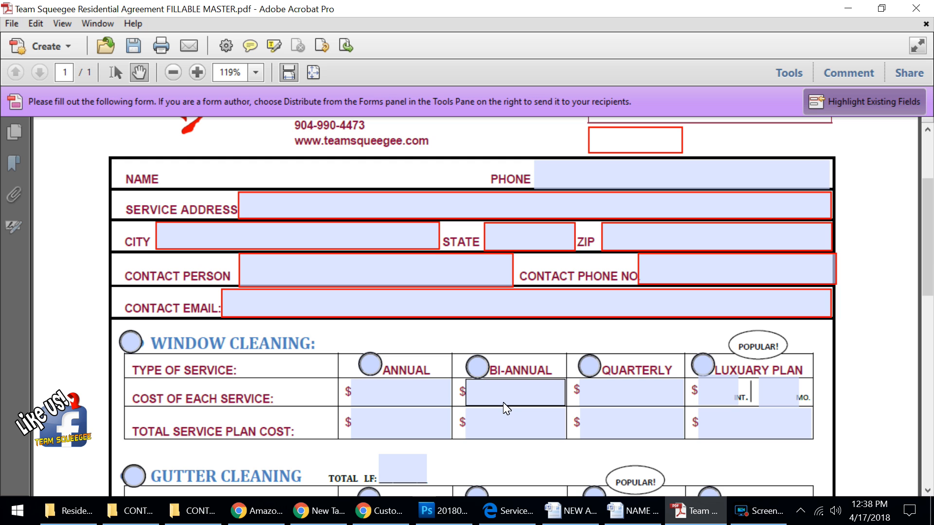
Switch to the Word agreement and look over its header, customer fields, package tables, service months, legal checkboxes and signature lines.
left_click(631, 511)
scroll(430, 252, "down", 1)
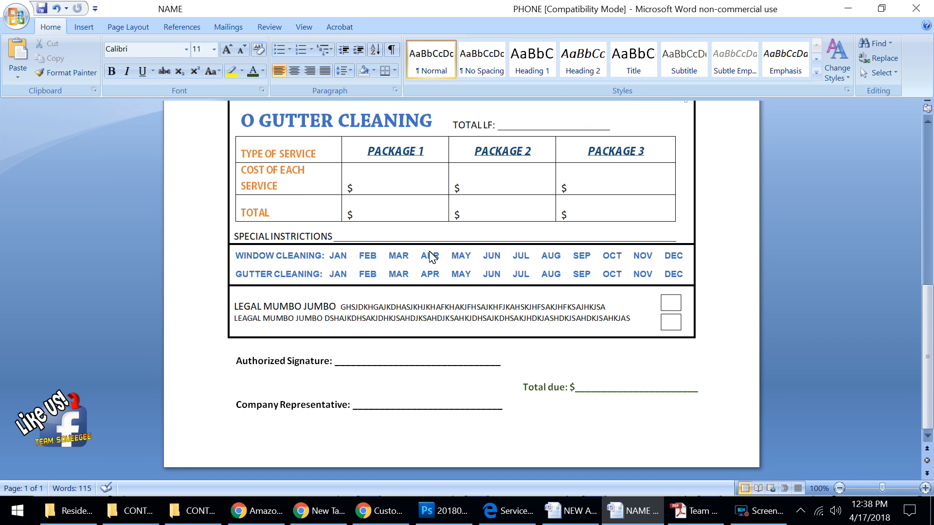
scroll(429, 256, "up", 15)
scroll(430, 256, "down", 12)
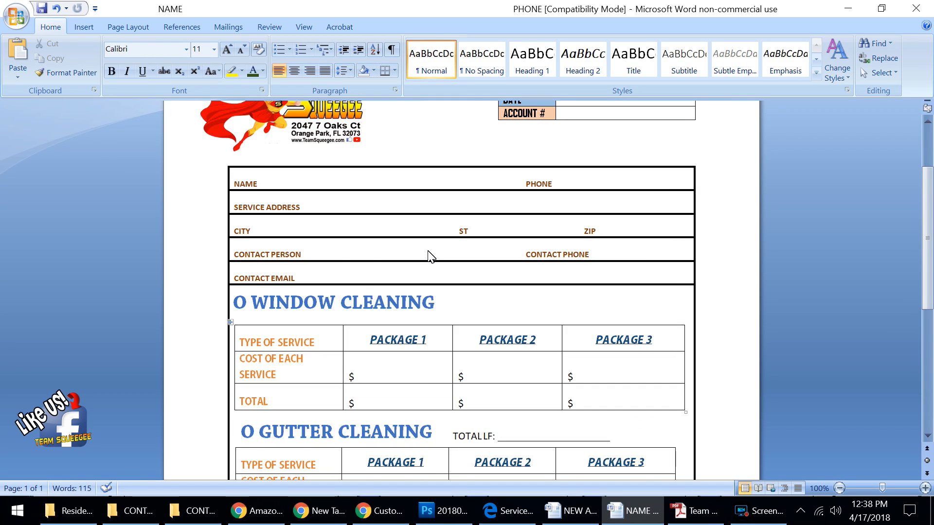
scroll(429, 255, "down", 5)
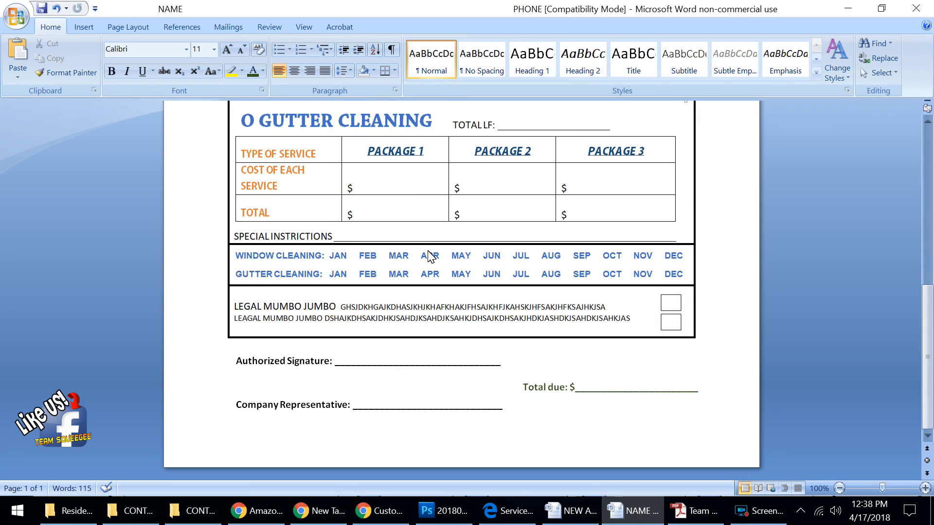
scroll(428, 256, "up", 15)
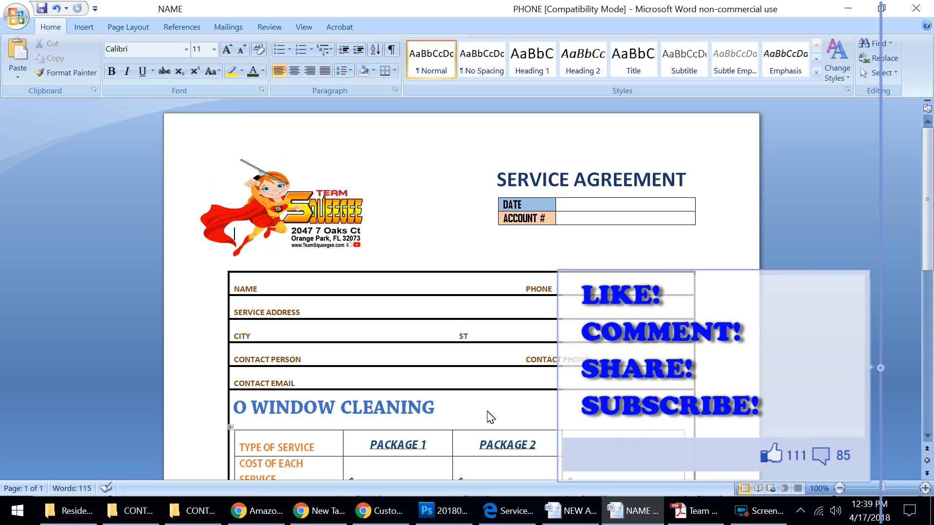
scroll(482, 392, "down", 8)
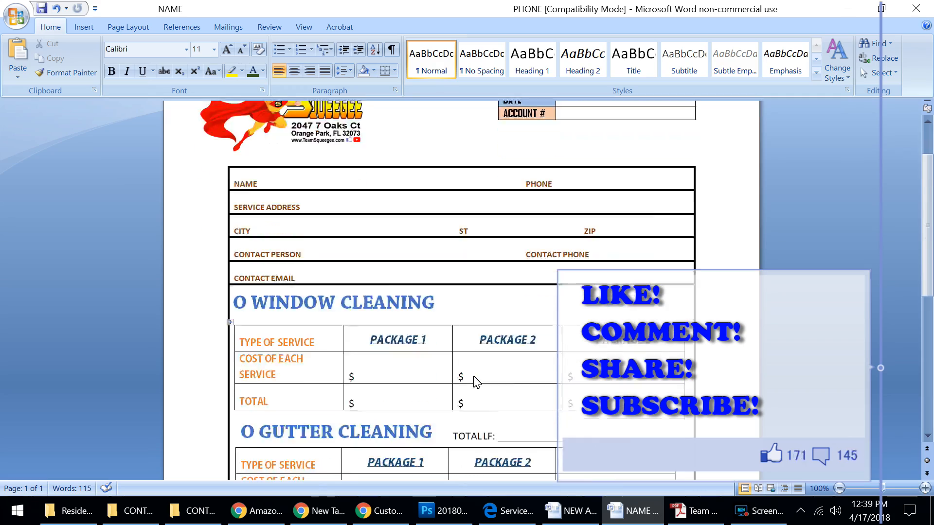
scroll(476, 382, "down", 6)
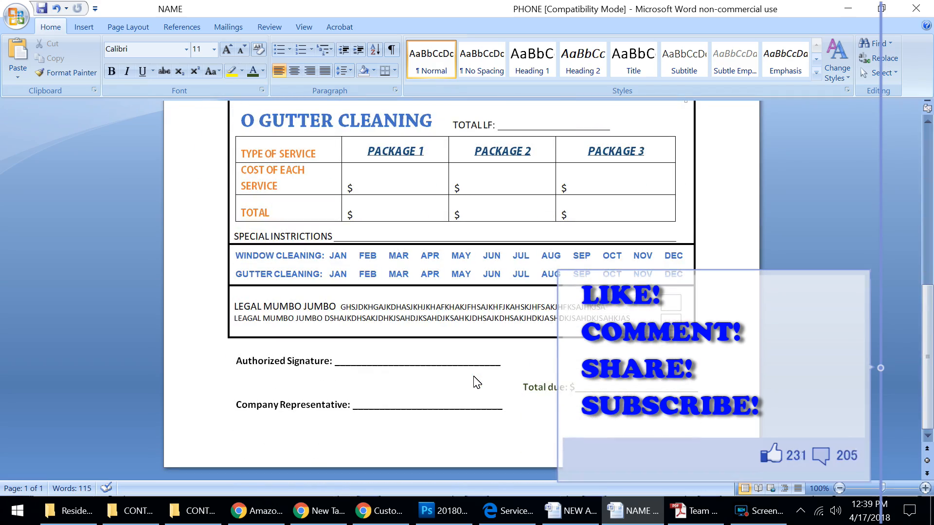